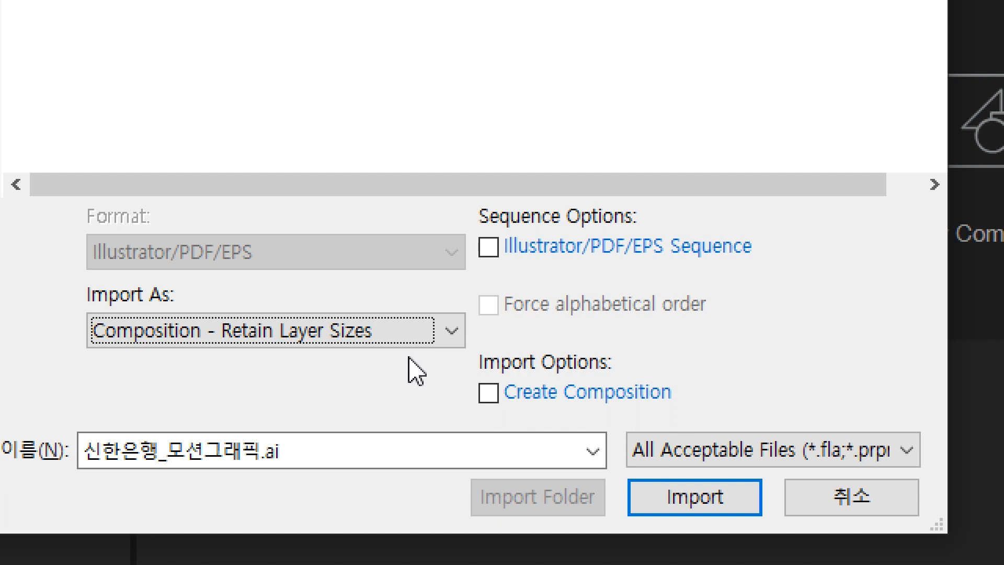
Import 신한은행_모션그래픽.ai as Composition - Retain Layer Sizes and open the resulting composition
{"action": "left_click", "coordinate": [692, 498]}
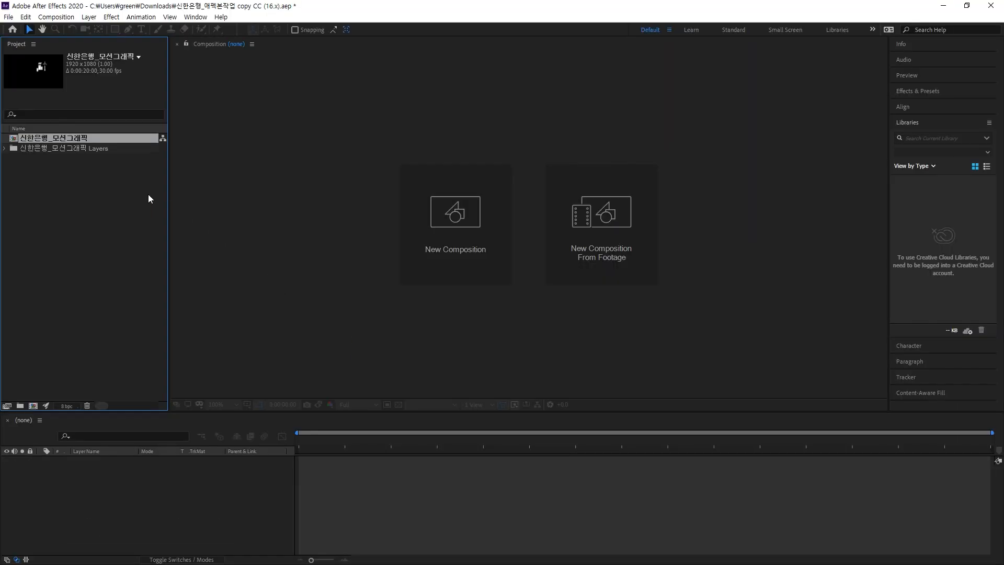
{"action": "double_click", "coordinate": [14, 140]}
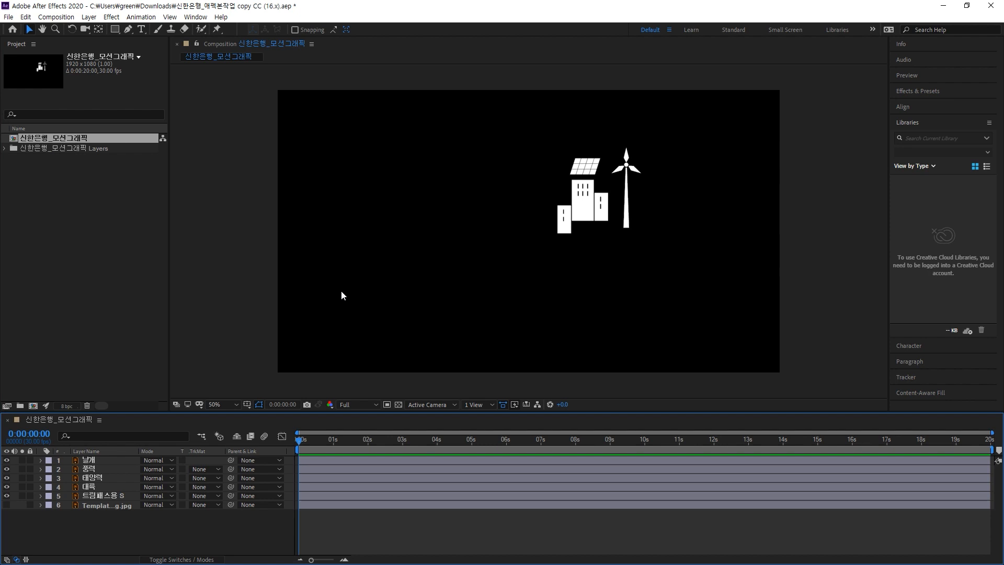
Set the composition's background color to light grey #B7B7B7 in the composition settings
{"action": "key", "text": "ctrl+k"}
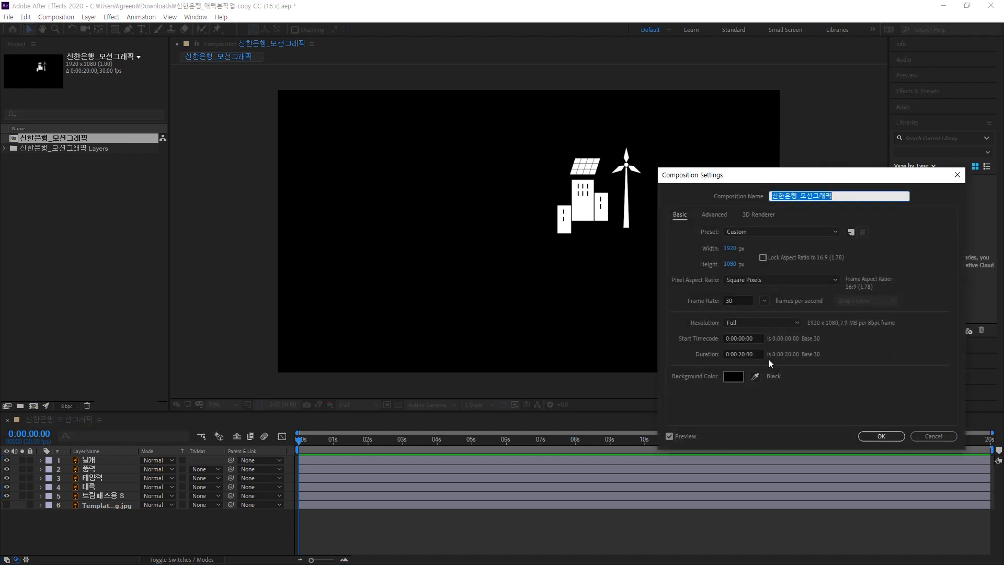
{"action": "left_click", "coordinate": [733, 377]}
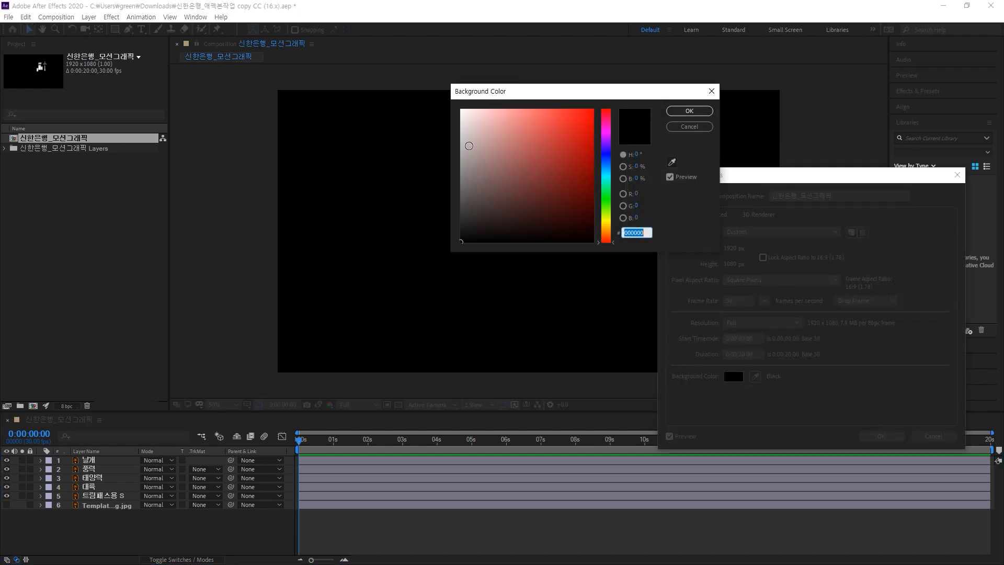
{"action": "left_click_drag", "start_coordinate": [469, 146], "coordinate": [462, 146]}
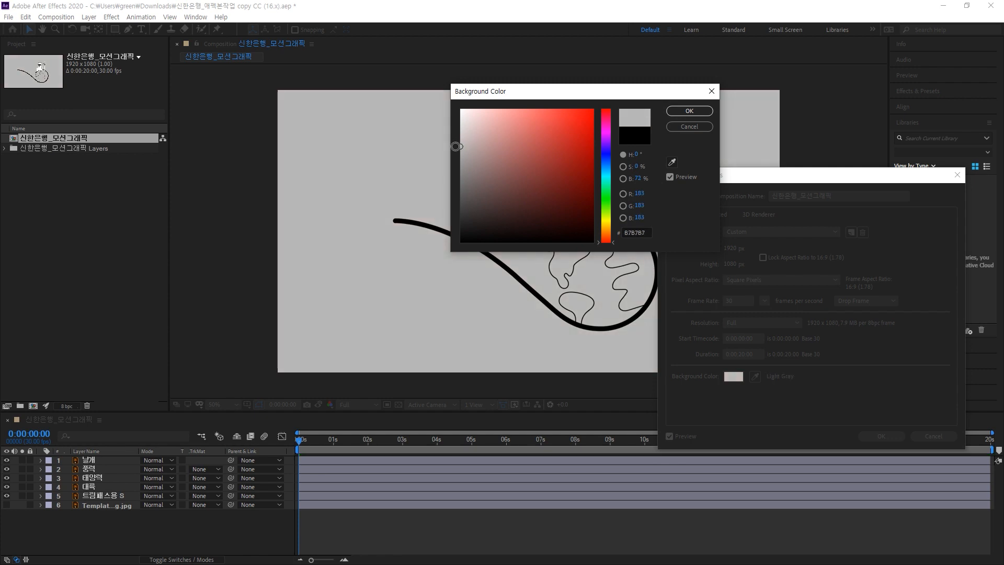
{"action": "left_click", "coordinate": [681, 112]}
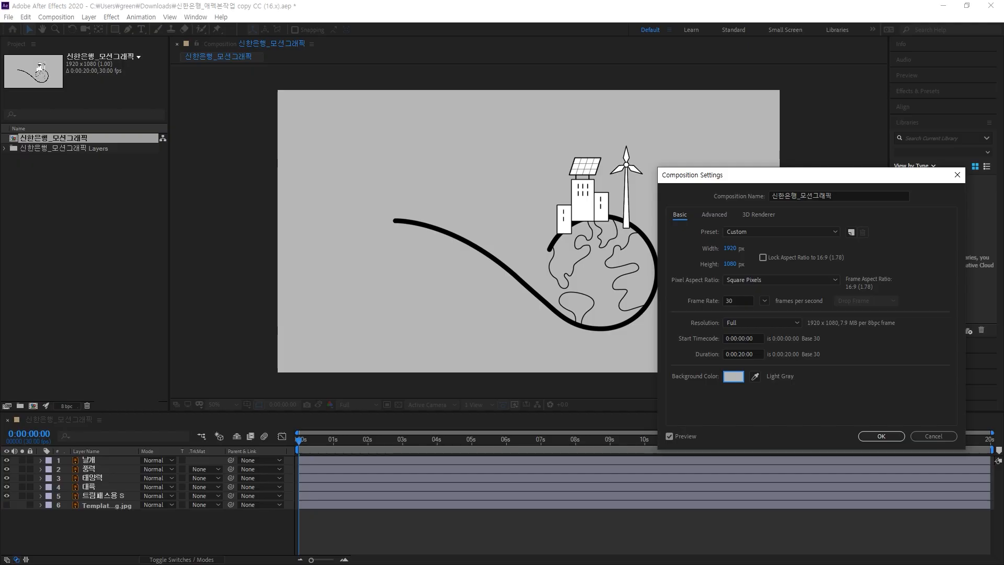
{"action": "left_click", "coordinate": [882, 436]}
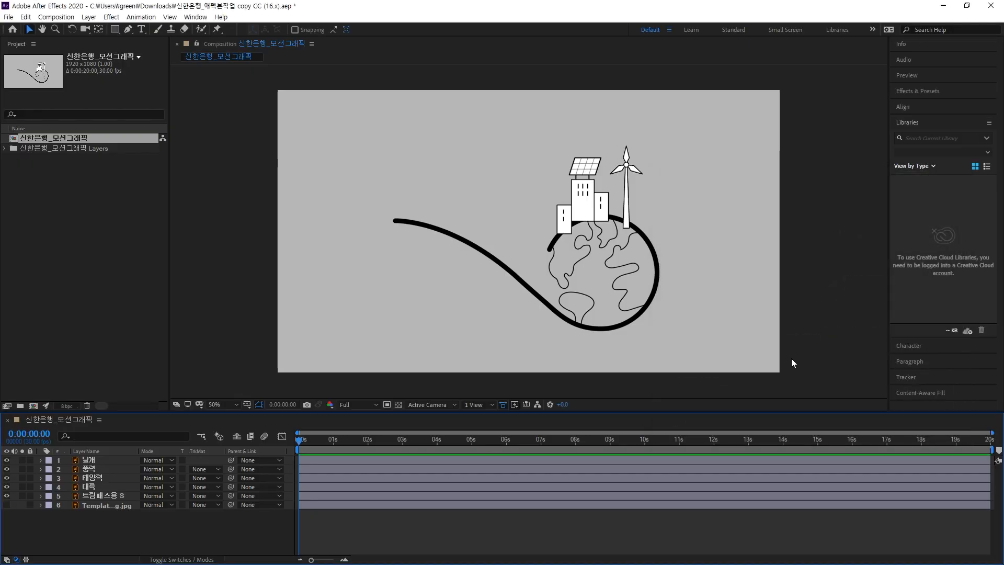
{"action": "left_click", "coordinate": [739, 315]}
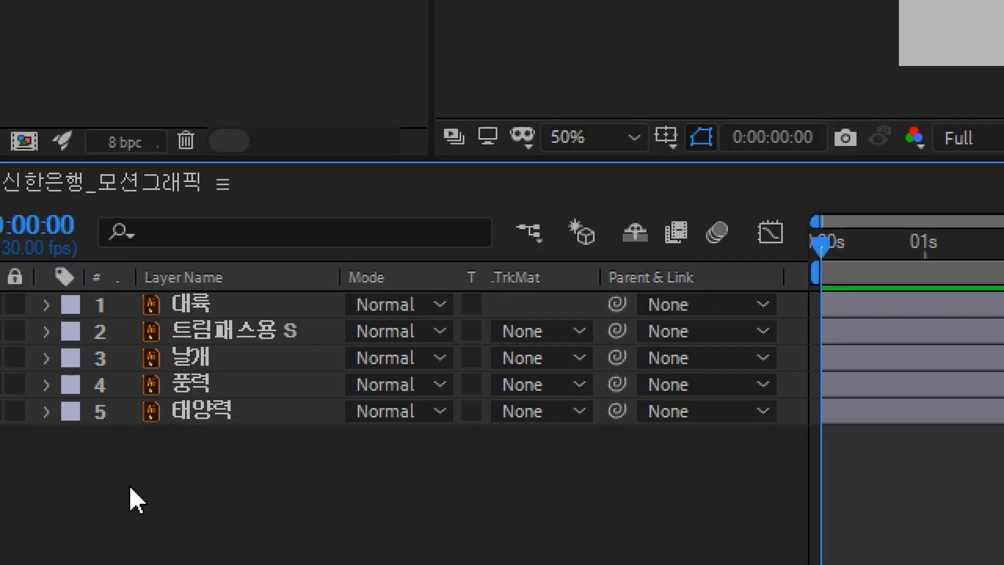
Pre-compose the 풍력 and 태양력 layers into a new composition named 풍력1호기
{"action": "left_click_drag", "start_coordinate": [209, 447], "coordinate": [176, 377]}
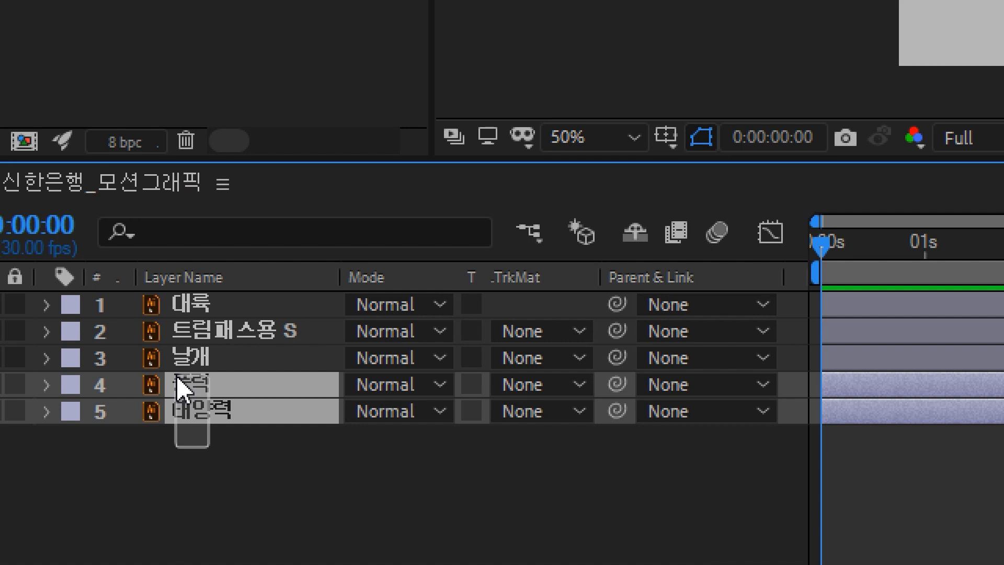
{"action": "left_click_drag", "start_coordinate": [176, 378], "coordinate": [177, 380]}
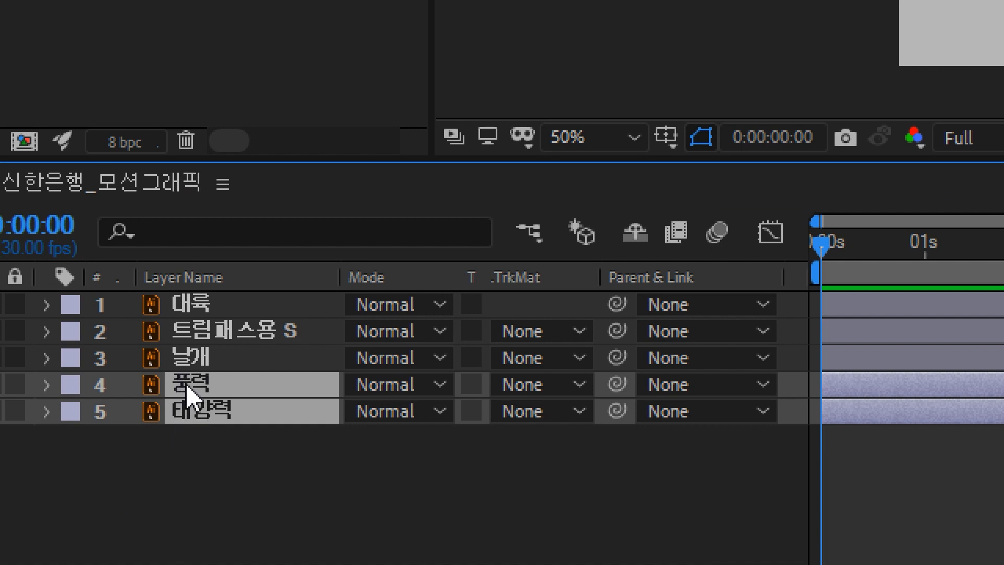
{"action": "right_click", "coordinate": [187, 398]}
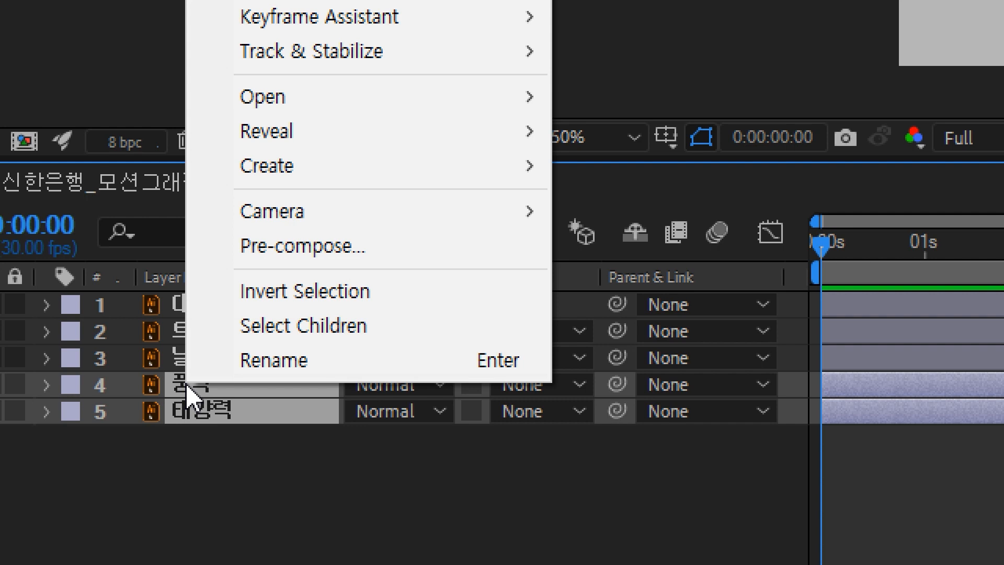
{"action": "left_click", "coordinate": [360, 250]}
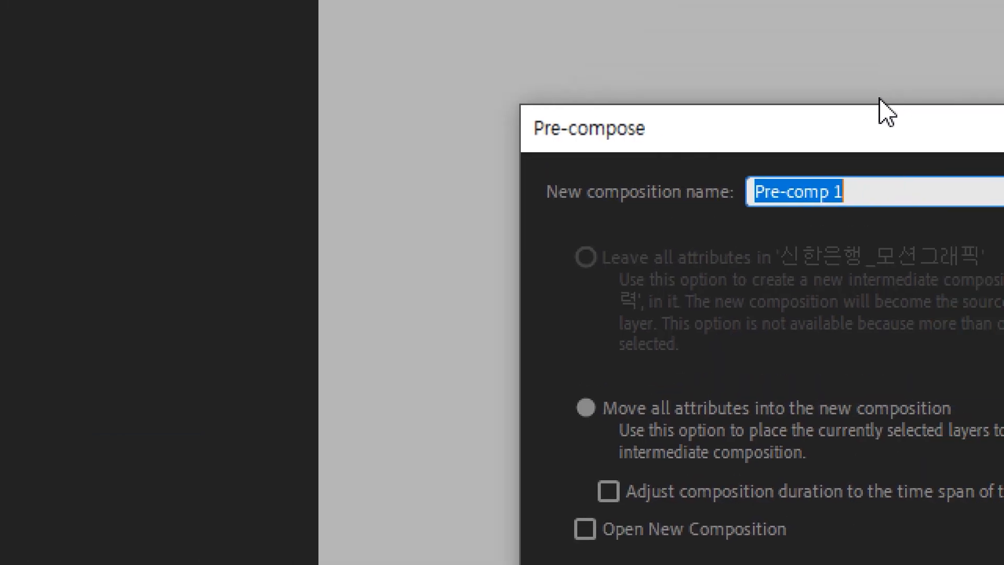
{"action": "type", "text": "v"}
{"action": "key", "text": "BackSpace"}
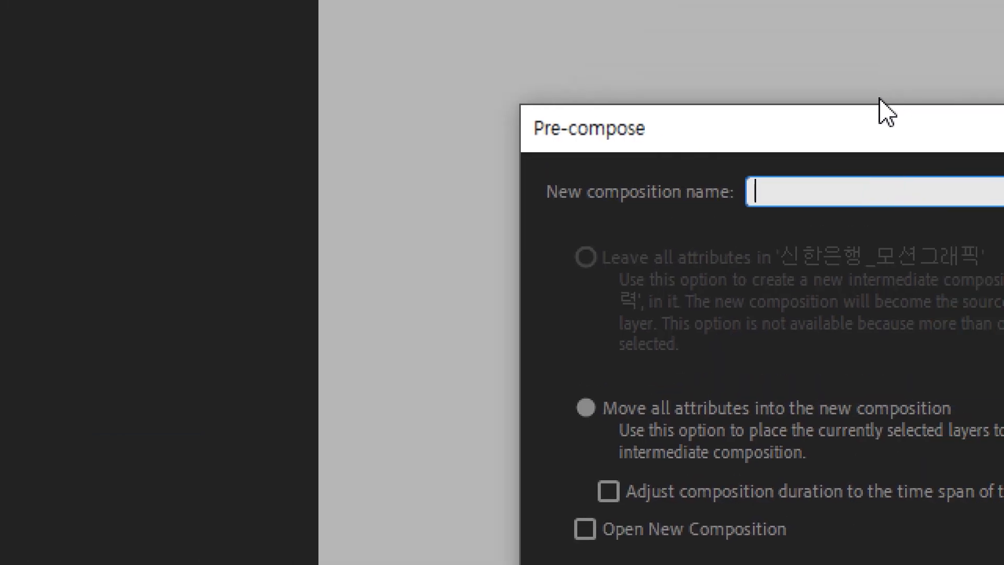
{"action": "type", "text": "푸ㅇ력1"}
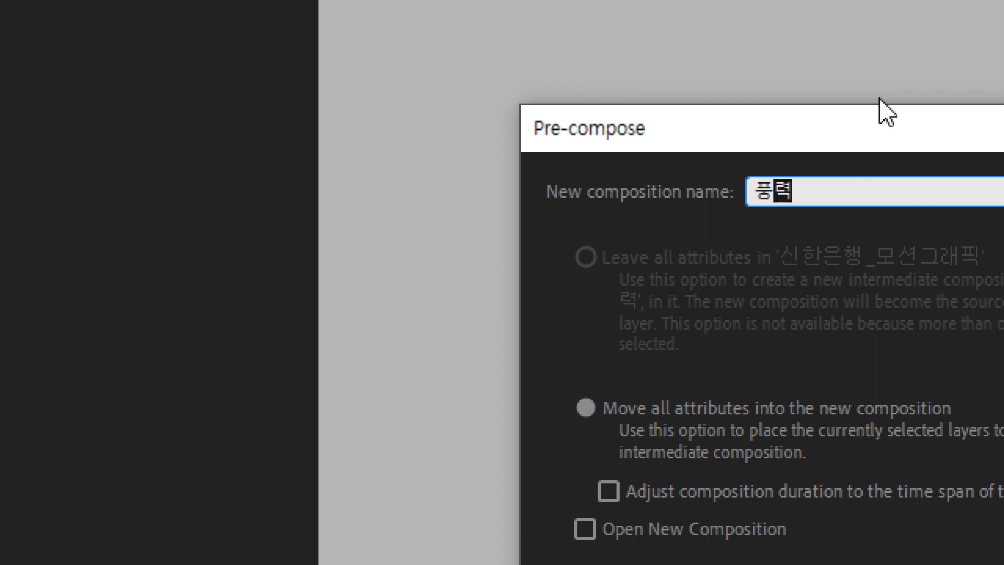
{"action": "type", "text": "호기"}
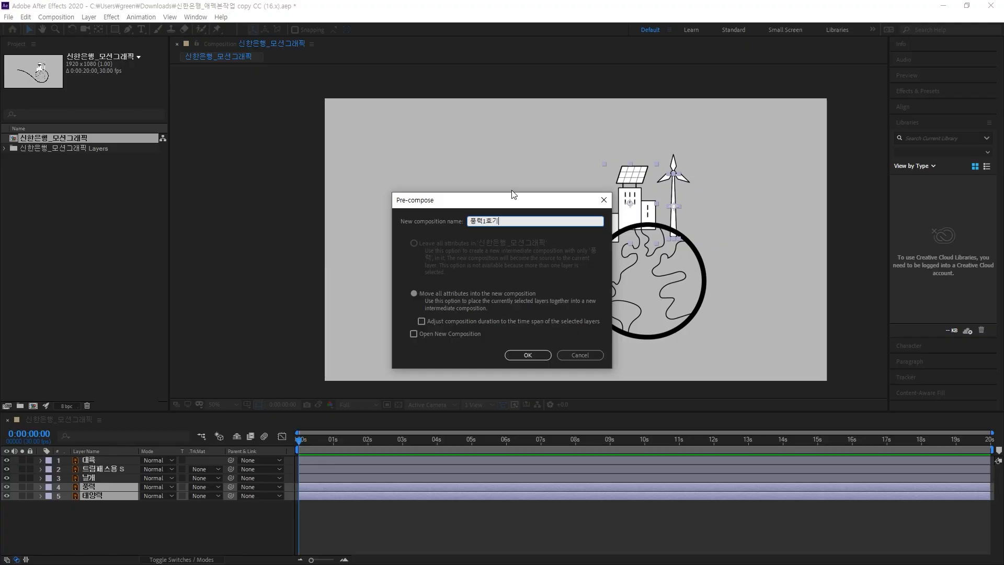
{"action": "left_click", "coordinate": [526, 356]}
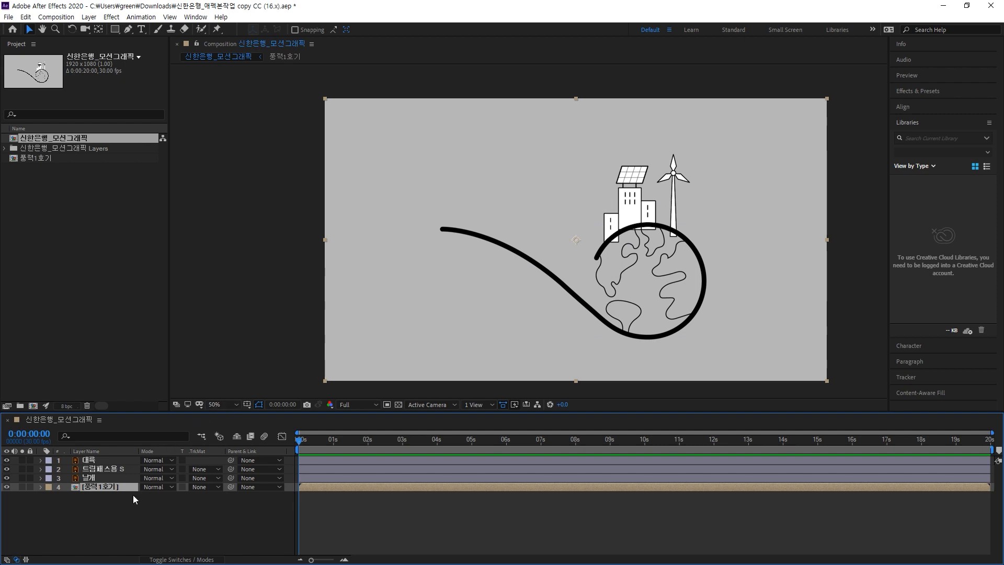
Open the 풍력1호기 pre-composition and examine the layers it contains
{"action": "left_click", "coordinate": [123, 504]}
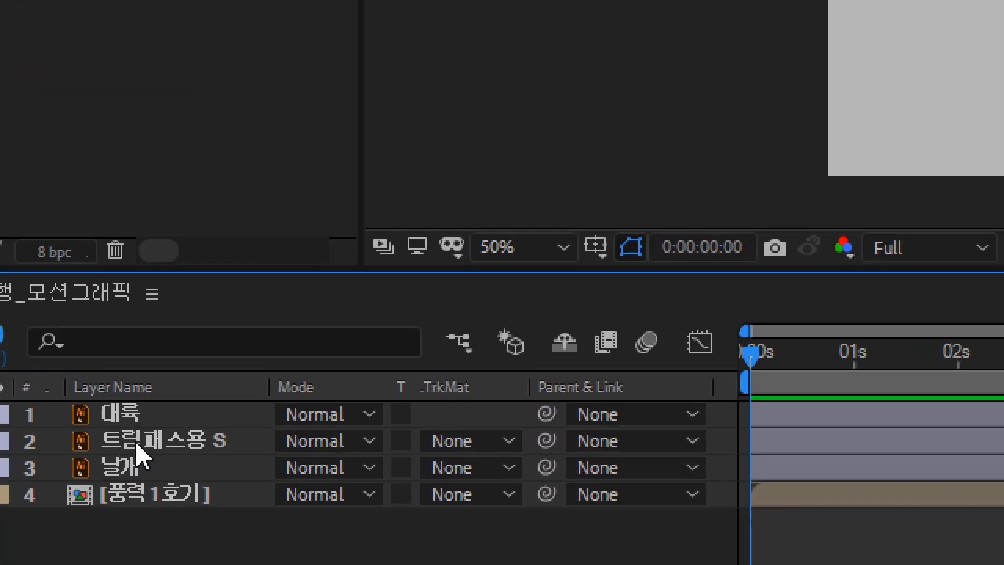
{"action": "left_click", "coordinate": [94, 462]}
{"action": "left_click", "coordinate": [137, 439]}
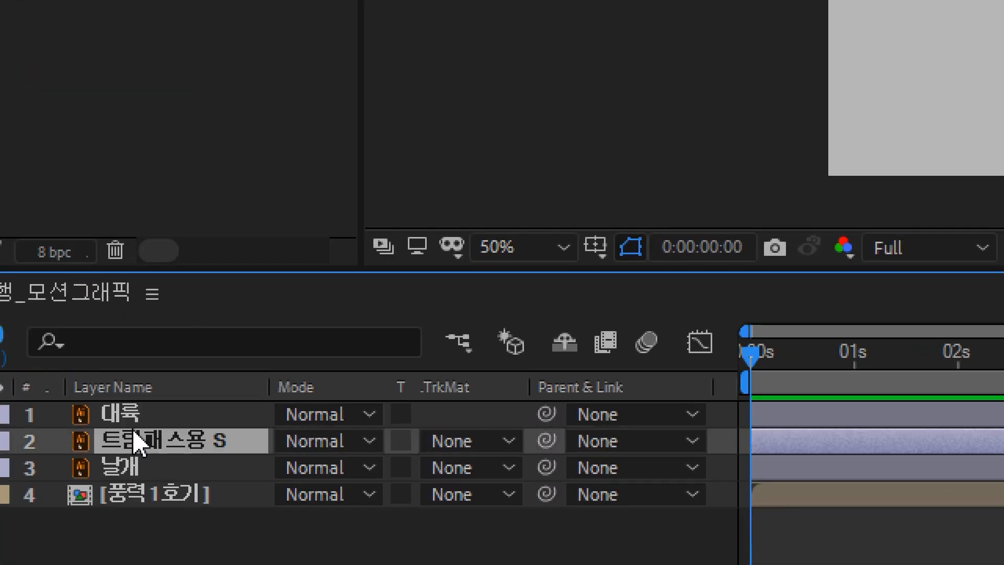
{"action": "left_click", "coordinate": [130, 471]}
{"action": "left_click", "coordinate": [131, 496]}
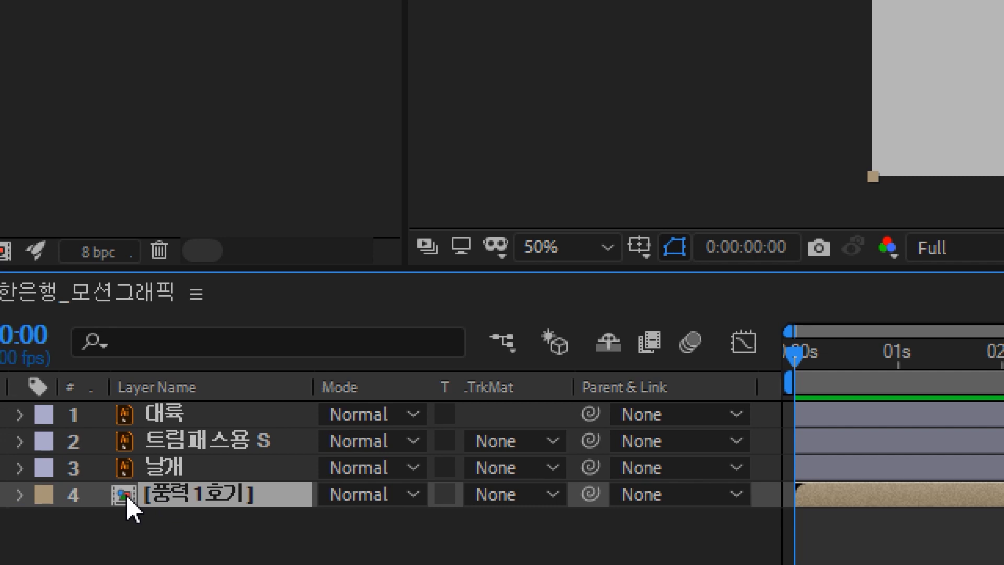
{"action": "double_click", "coordinate": [127, 498]}
{"action": "left_click_drag", "start_coordinate": [157, 488], "coordinate": [179, 411]}
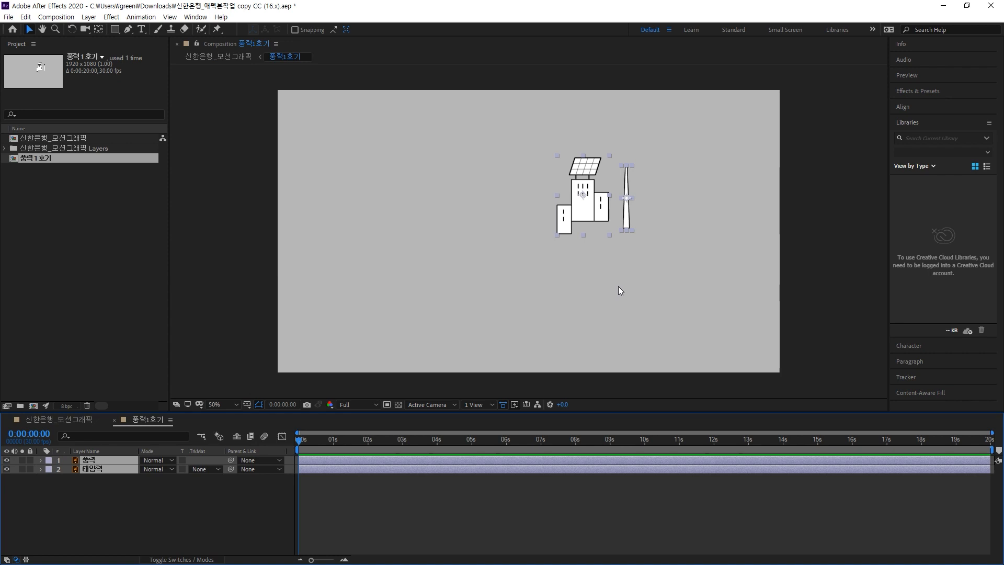
Return to the main composition and undo the pre-composing of the 풍력 and 태양력 layers
{"action": "left_click", "coordinate": [83, 420]}
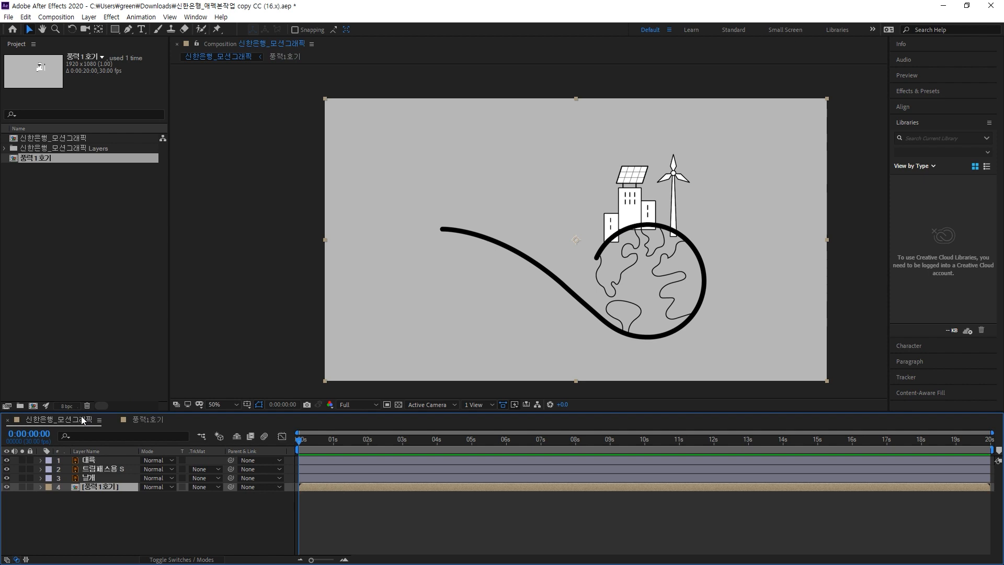
{"action": "left_click", "coordinate": [125, 520]}
{"action": "key", "text": "ctrl+z"}
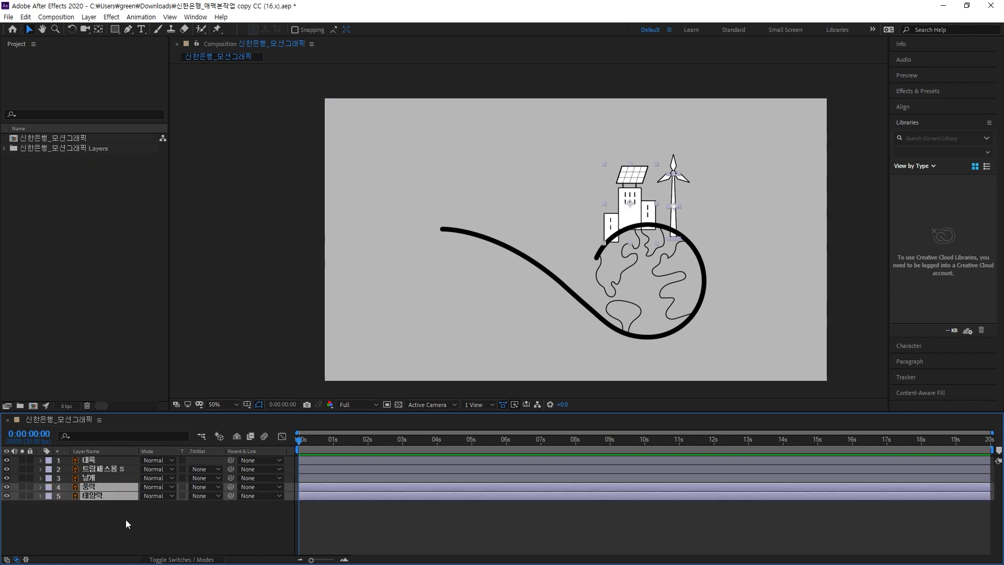
{"action": "left_click", "coordinate": [125, 519]}
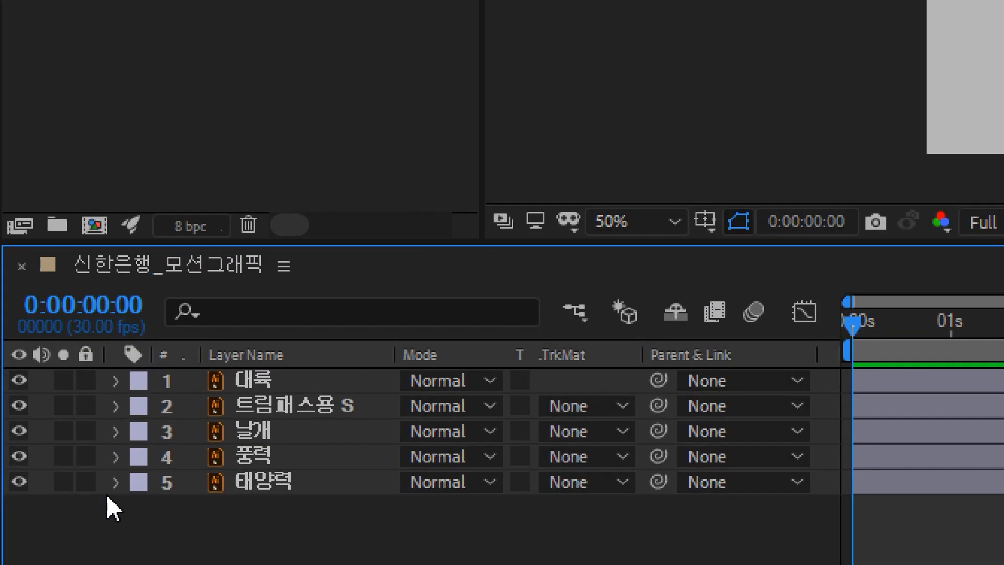
Pre-compose the wind turbine's 날개 and 풍력 layers into a new composition named 풍력발전1호기, moving all attributes into it
{"action": "left_click", "coordinate": [248, 461]}
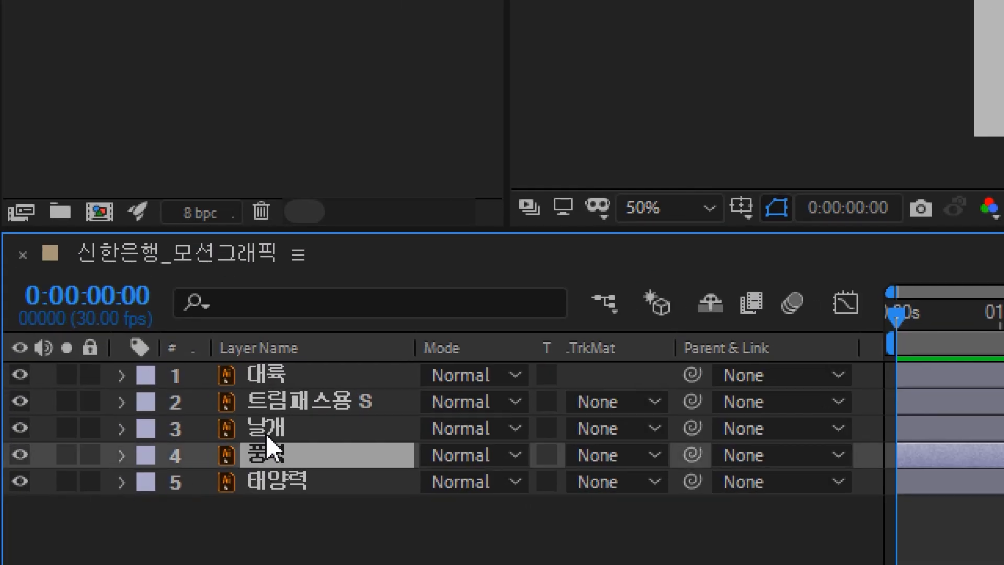
{"action": "left_click", "coordinate": [267, 442], "text": "shift"}
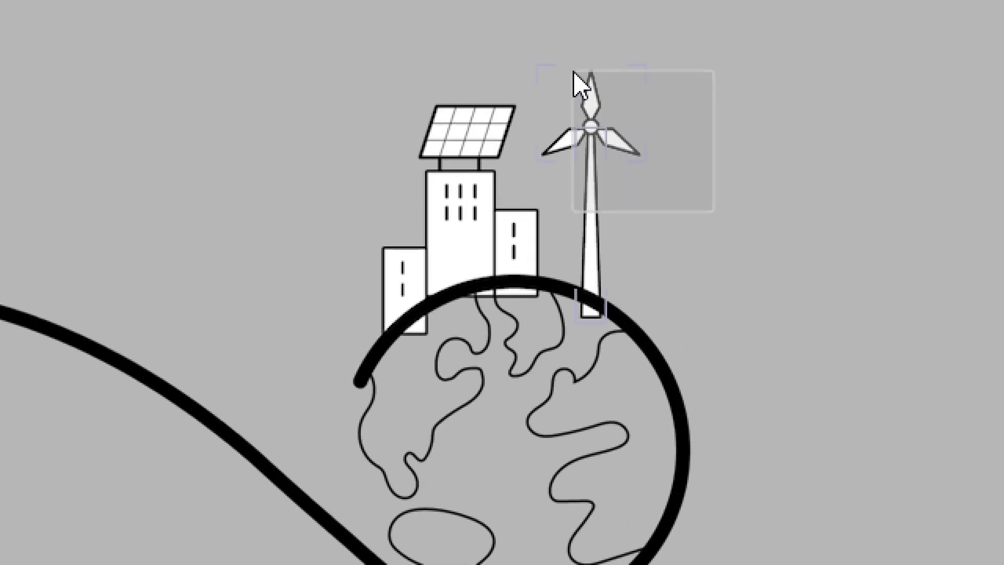
{"action": "right_click", "coordinate": [590, 133]}
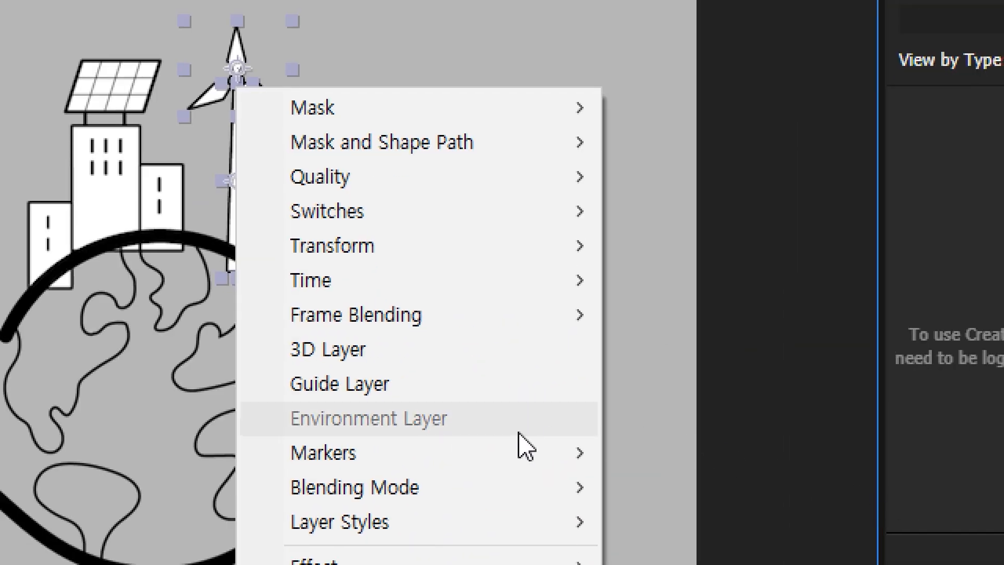
{"action": "mouse_move", "coordinate": [407, 564]}
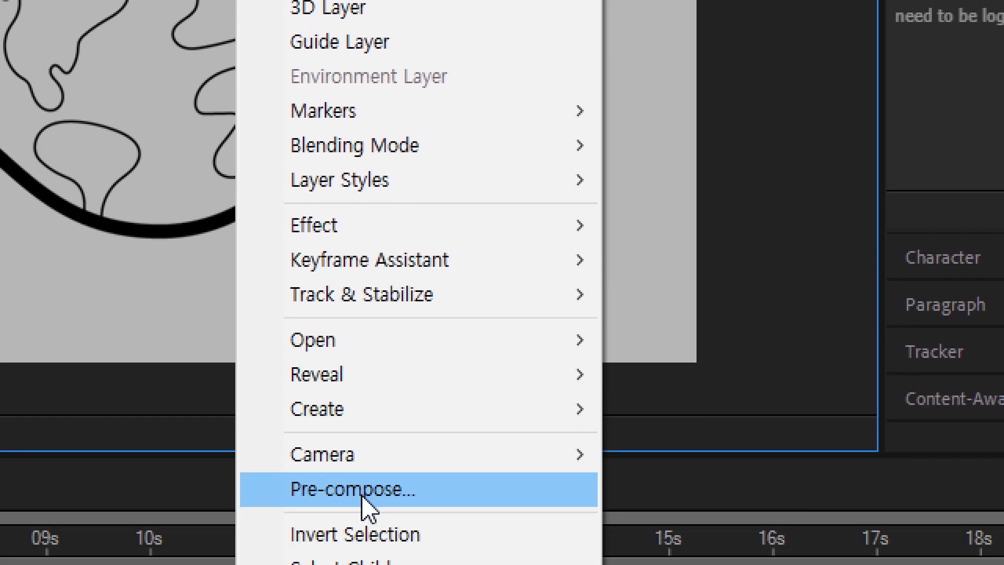
{"action": "left_click", "coordinate": [365, 489]}
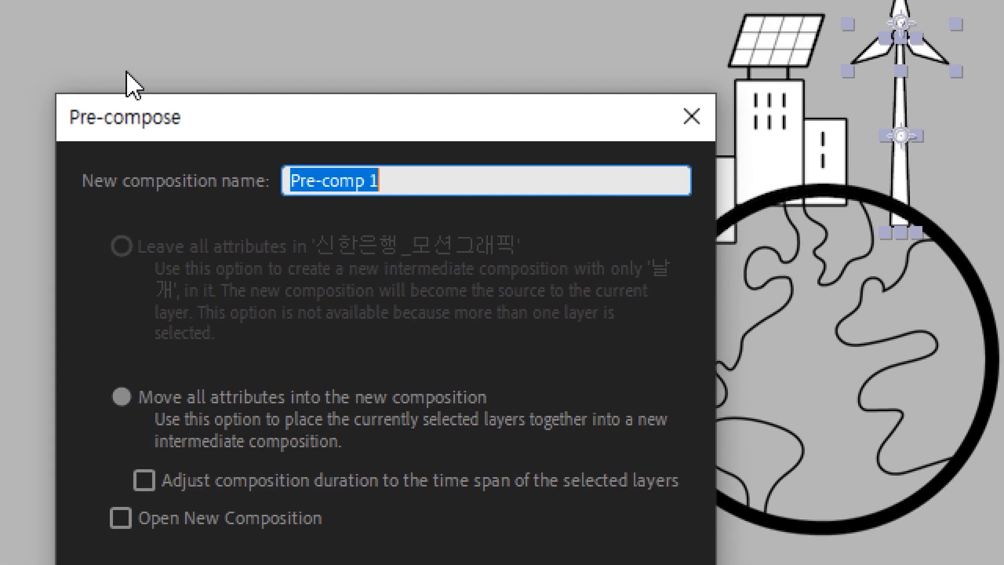
{"action": "type", "text": "풍력"}
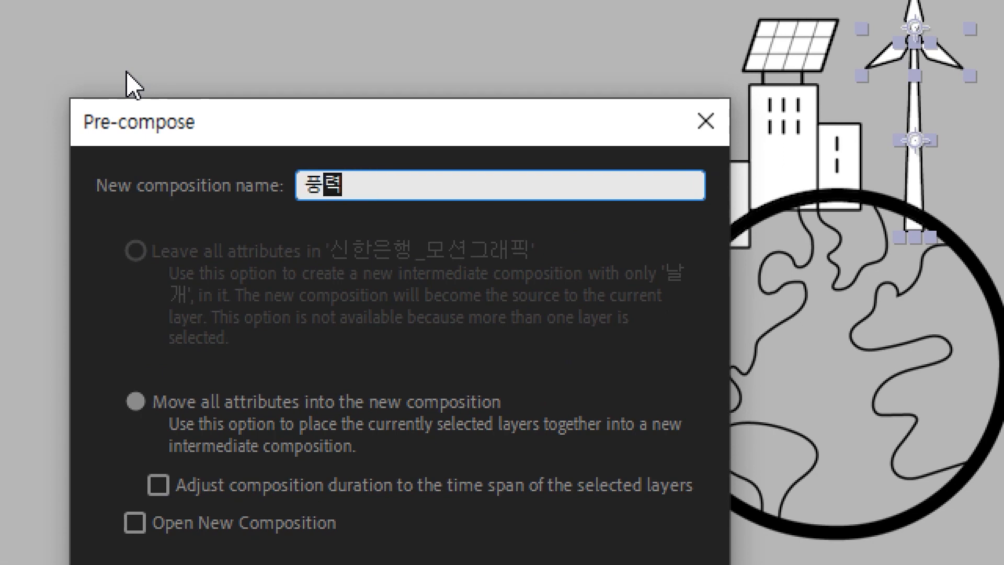
{"action": "type", "text": "발전1호기"}
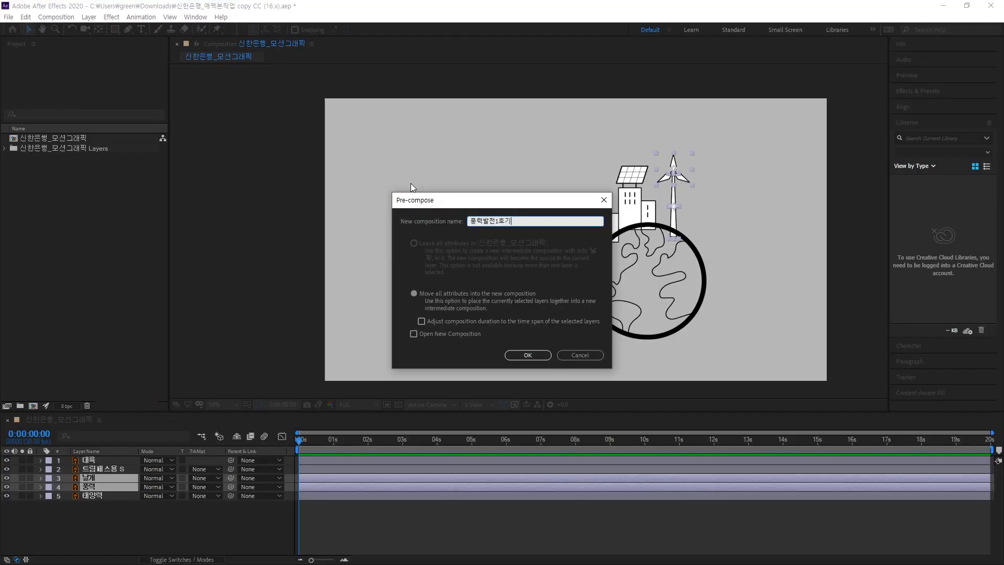
{"action": "left_click", "coordinate": [526, 356]}
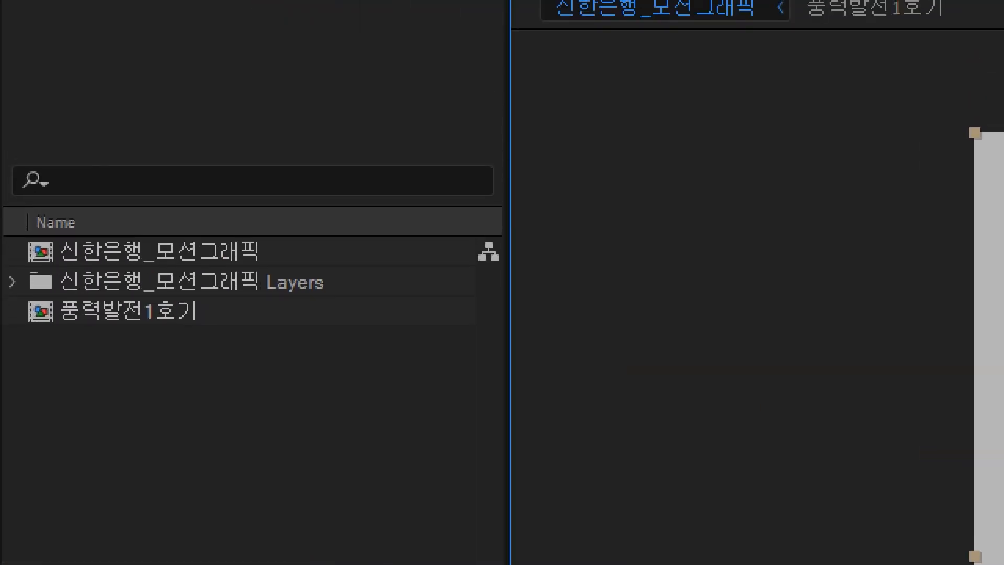
Open the 풍력발전1호기 pre-composition from the main composition's layers
{"action": "left_click", "coordinate": [127, 253]}
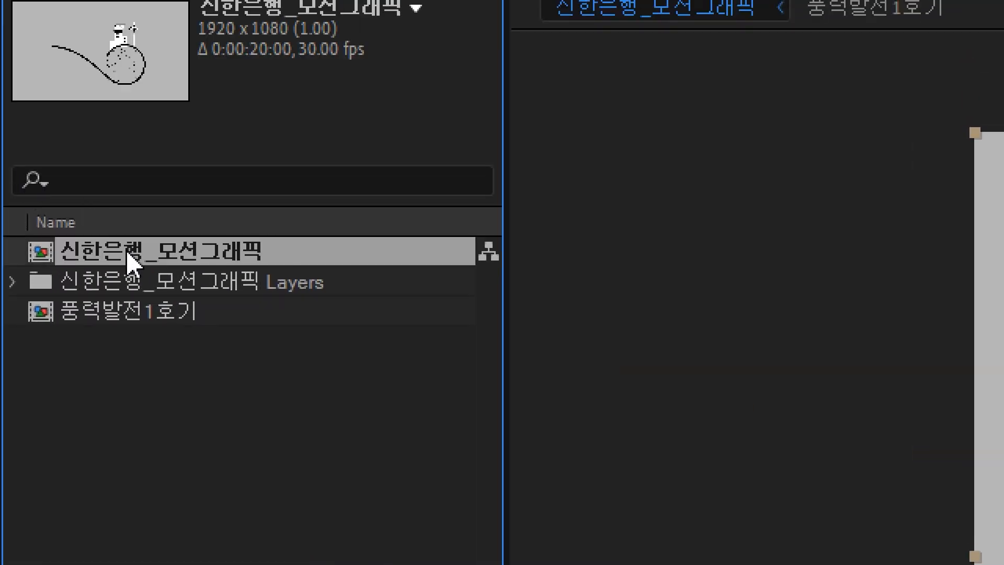
{"action": "left_click", "coordinate": [76, 311]}
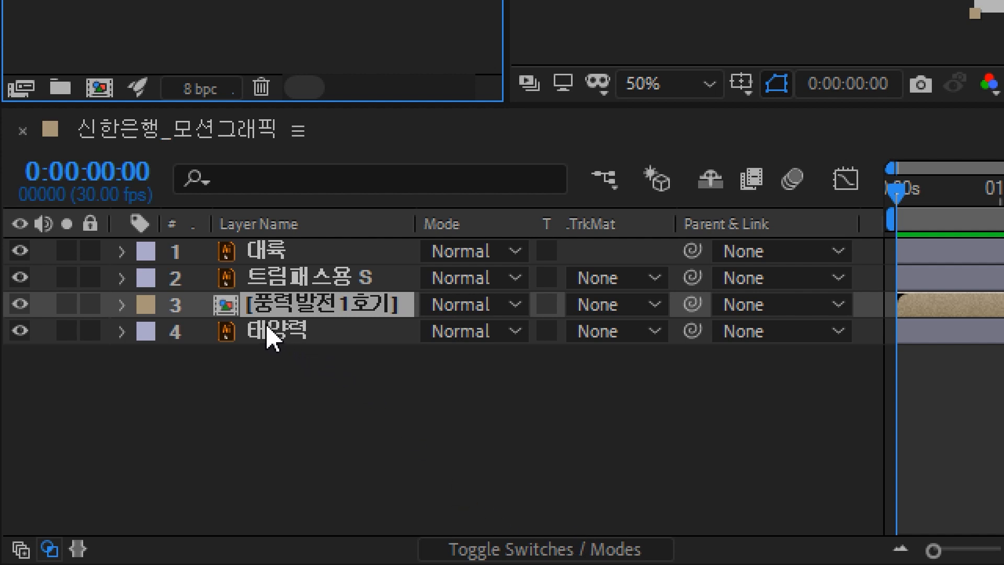
{"action": "double_click", "coordinate": [224, 309]}
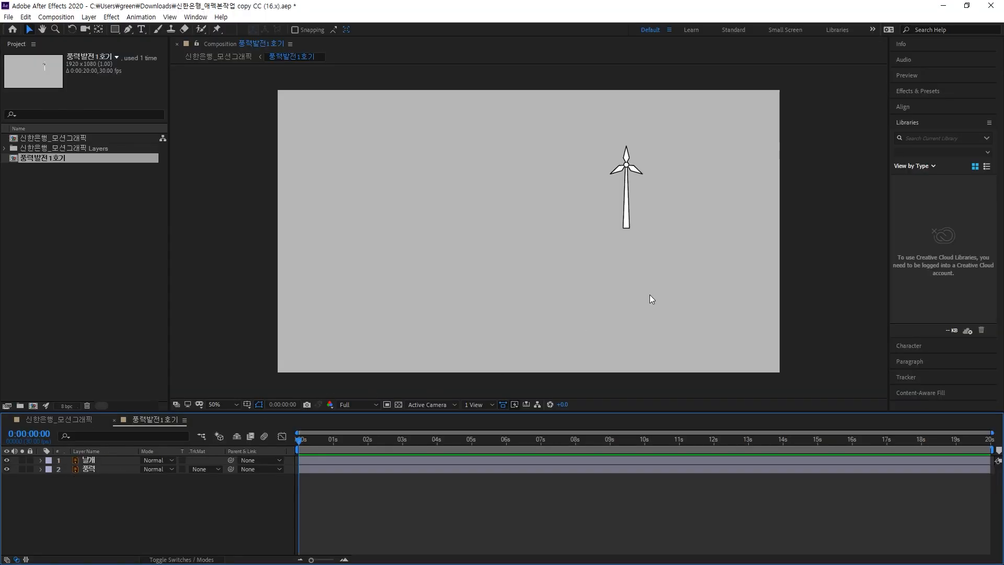
{"action": "left_click", "coordinate": [650, 294]}
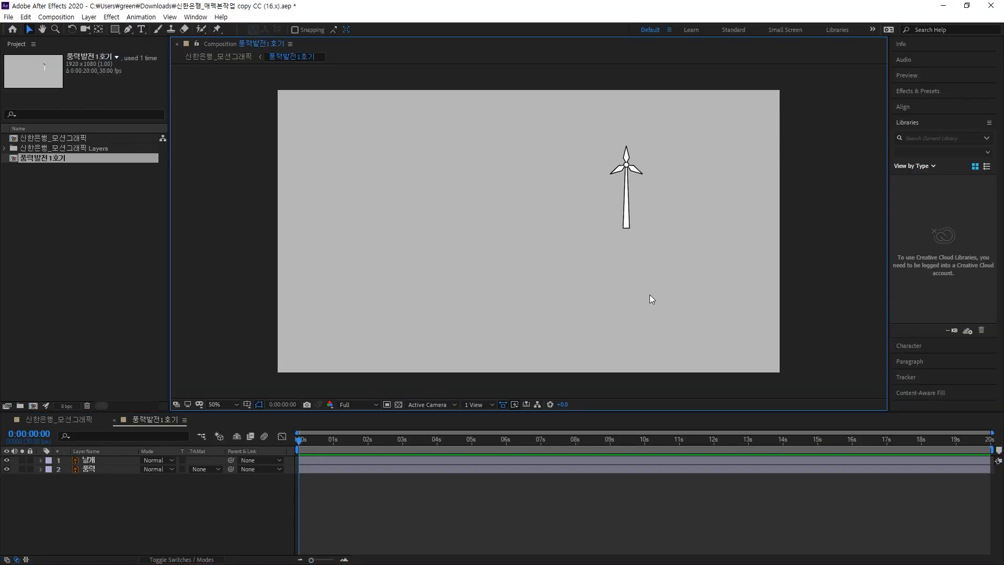
Move the wind turbine's 날개 and 풍력 layers together to near the centre of the 풍력발전1호기 composition
{"action": "left_click_drag", "start_coordinate": [680, 274], "coordinate": [527, 109]}
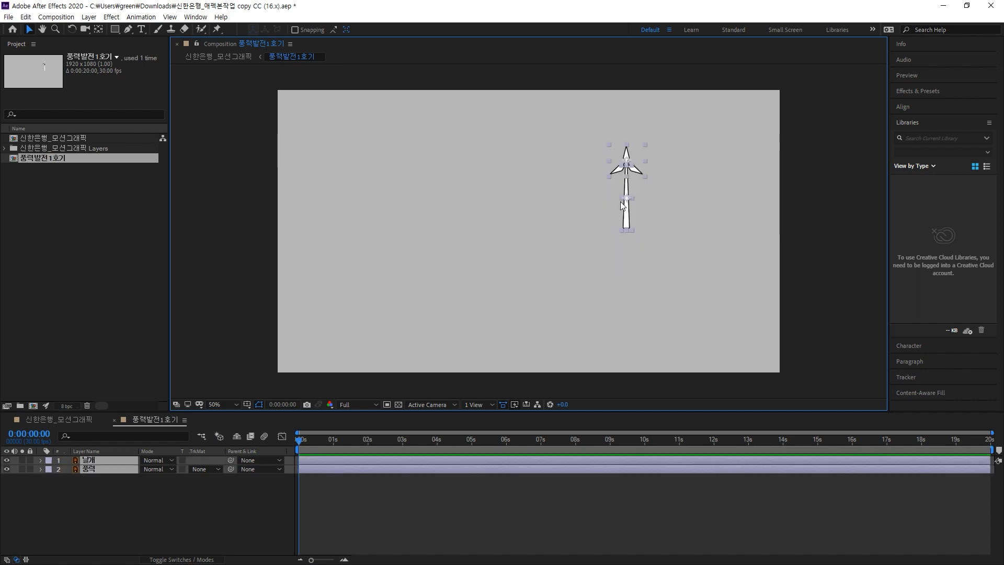
{"action": "left_click_drag", "start_coordinate": [628, 210], "coordinate": [515, 253]}
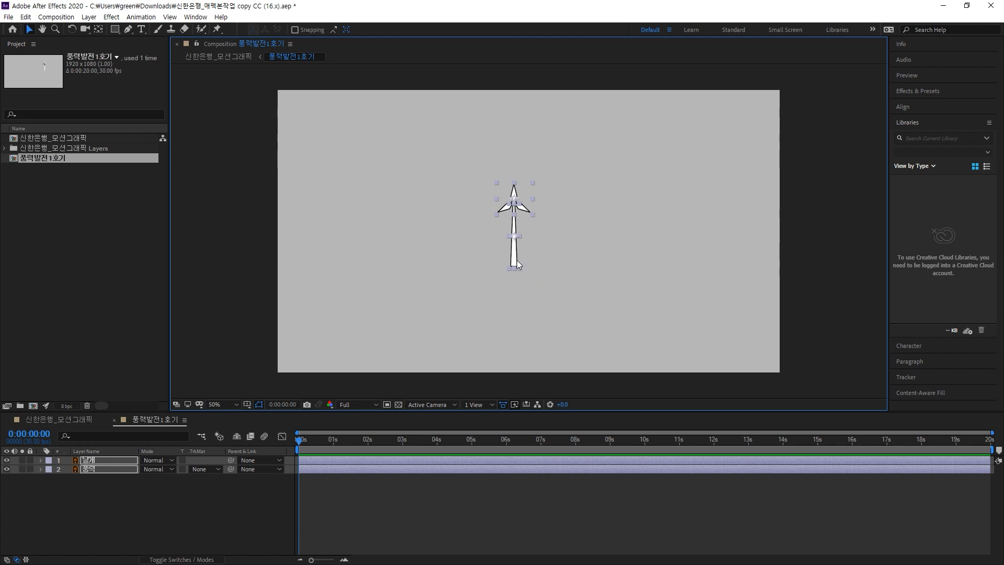
{"action": "left_click", "coordinate": [564, 280]}
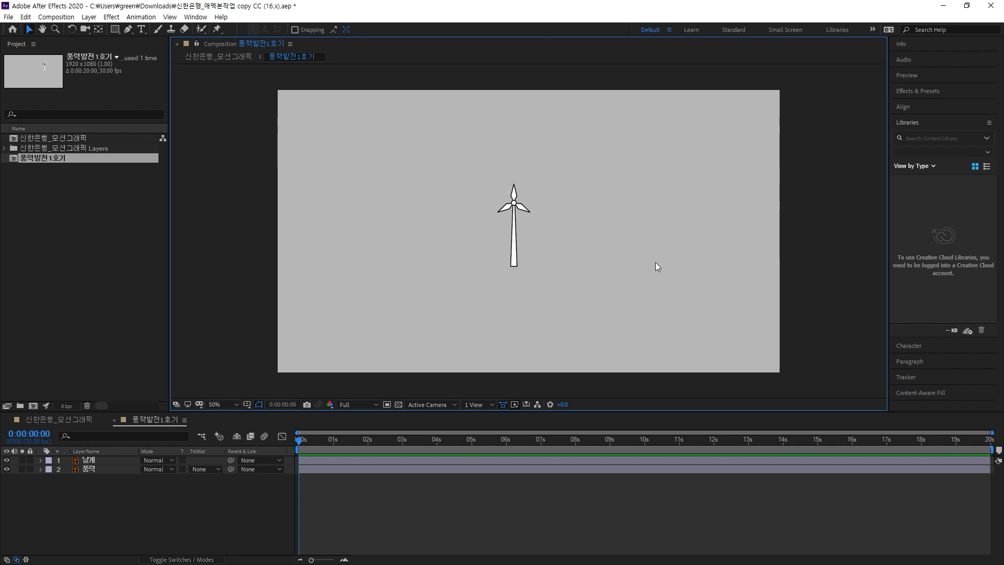
{"action": "left_click_drag", "start_coordinate": [592, 312], "coordinate": [422, 135]}
{"action": "left_click", "coordinate": [403, 246]}
Open the composition settings of 풍력발전1호기 and set the width to 400 px
{"action": "key", "text": "ctrl+k"}
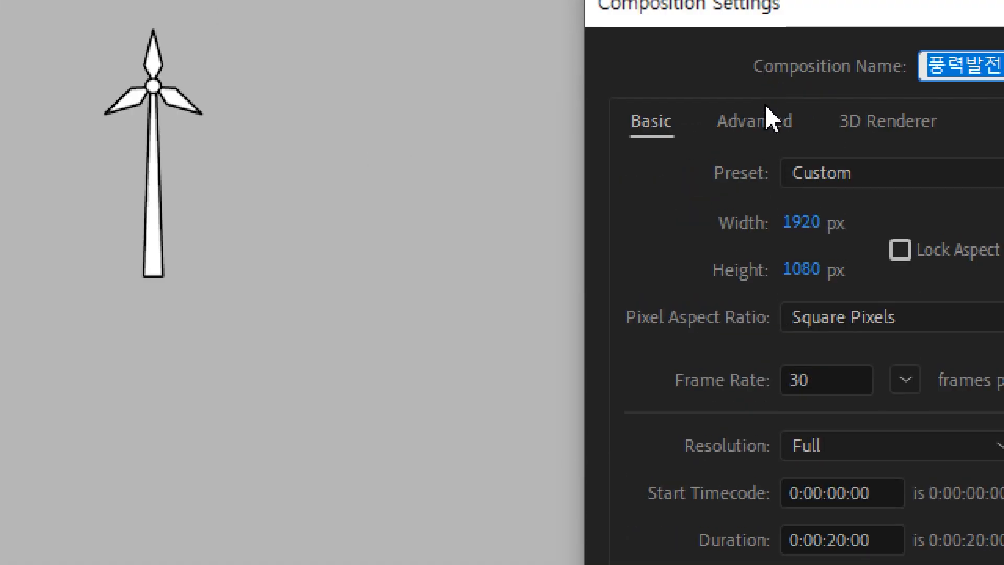
{"action": "left_click", "coordinate": [801, 223]}
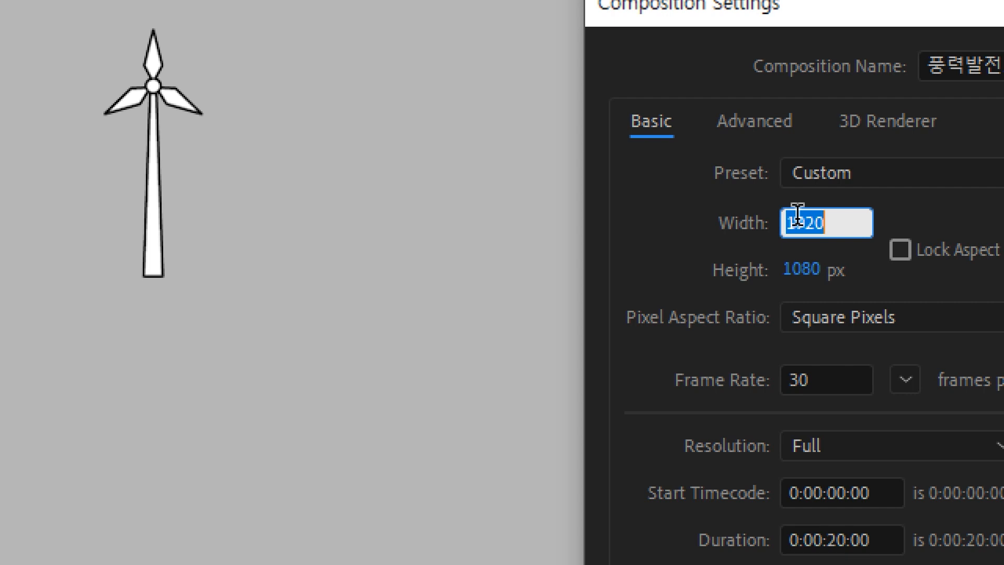
{"action": "type", "text": "400"}
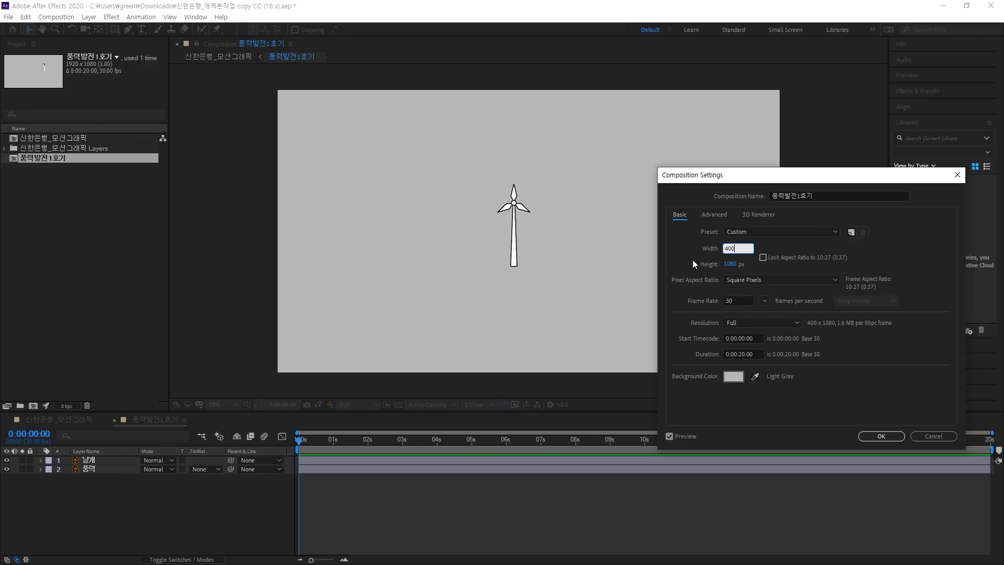
{"action": "left_click", "coordinate": [692, 260]}
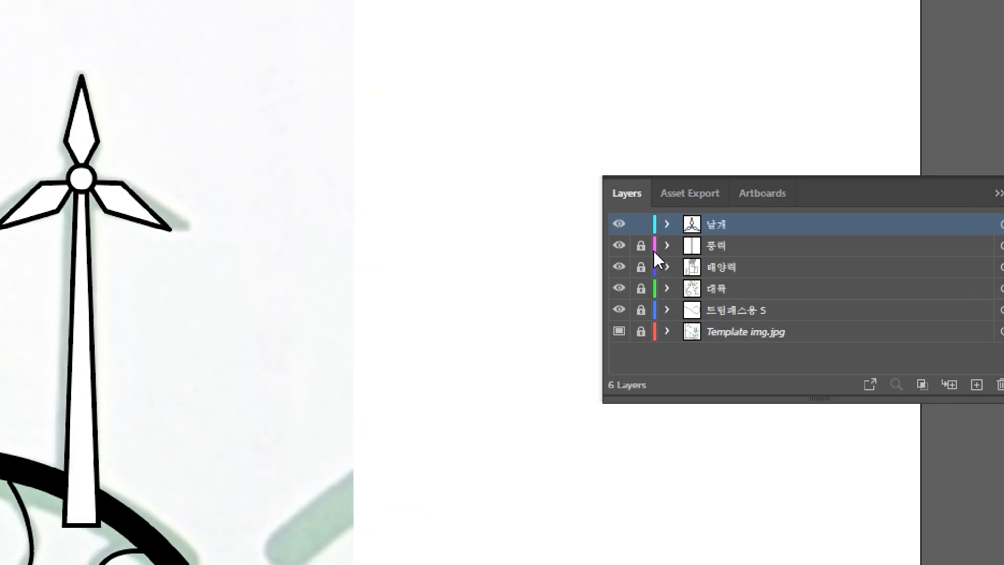
In Illustrator, unlock the 풍력 layer and select the blades and tower together to read the turbine's overall width and height
{"action": "left_click", "coordinate": [647, 248]}
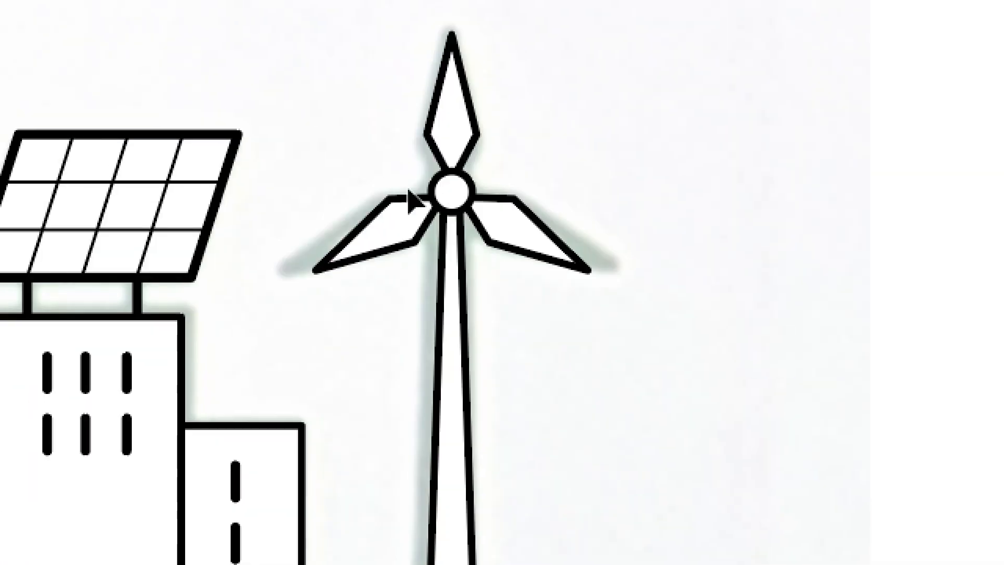
{"action": "left_click_drag", "start_coordinate": [654, 448], "coordinate": [379, 84]}
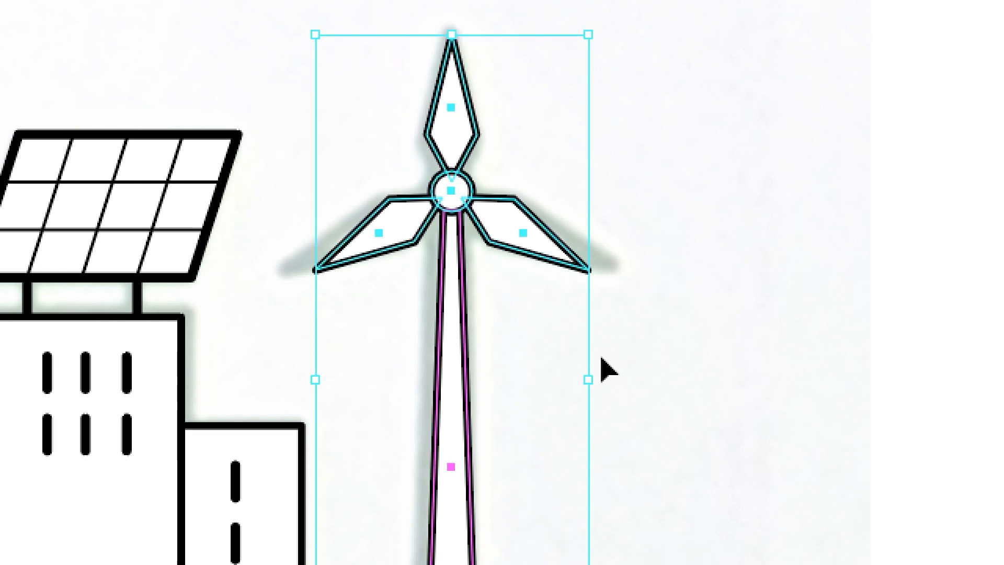
{"action": "left_click_drag", "start_coordinate": [620, 368], "coordinate": [381, 90]}
{"action": "scroll", "coordinate": [468, 72], "scroll_direction": "up", "scroll_amount": 1}
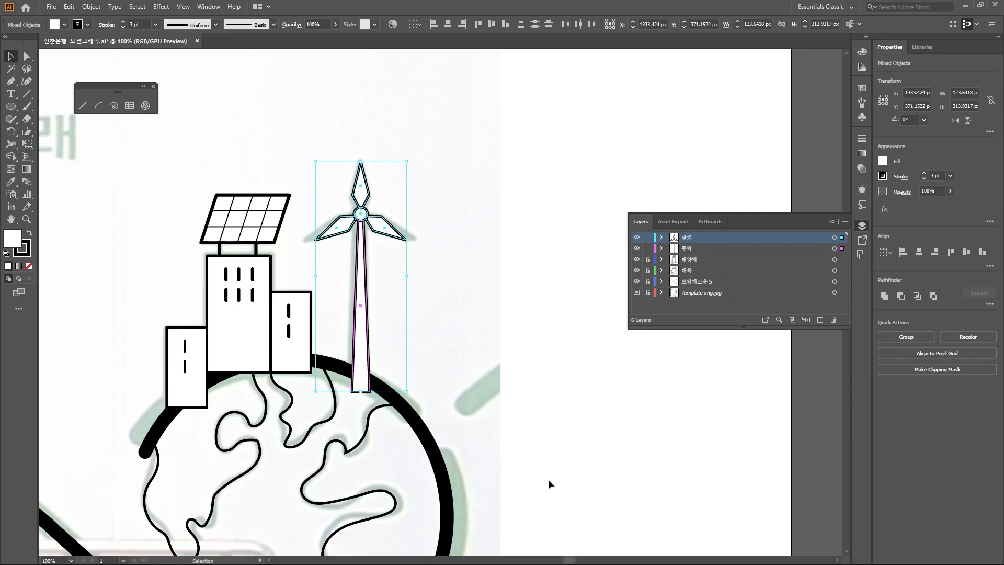
{"action": "left_click", "coordinate": [548, 479]}
Switch back to After Effects and set the composition's size to 124 px wide and 320 px high
{"action": "key", "text": "alt+Tab"}
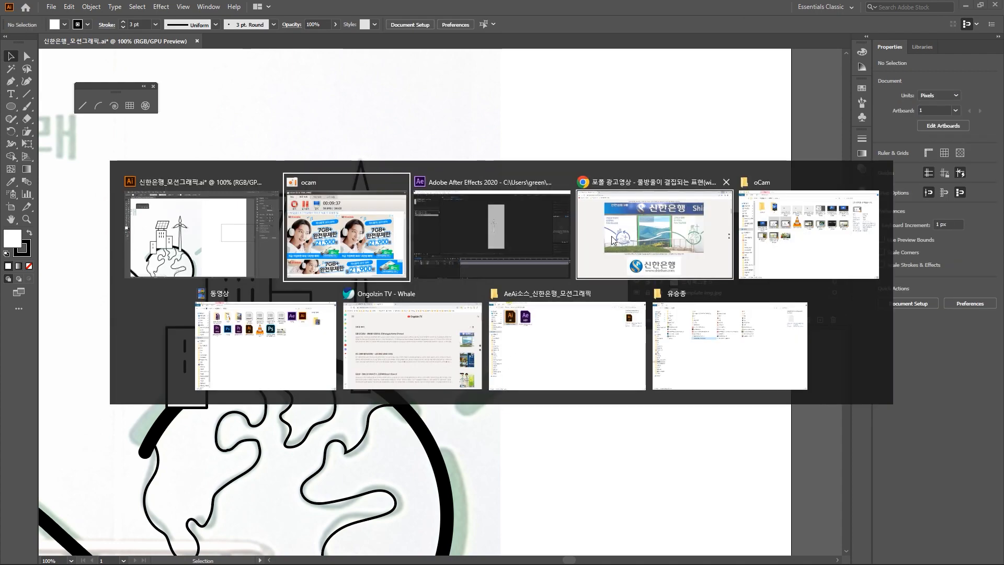
{"action": "left_click", "coordinate": [517, 230]}
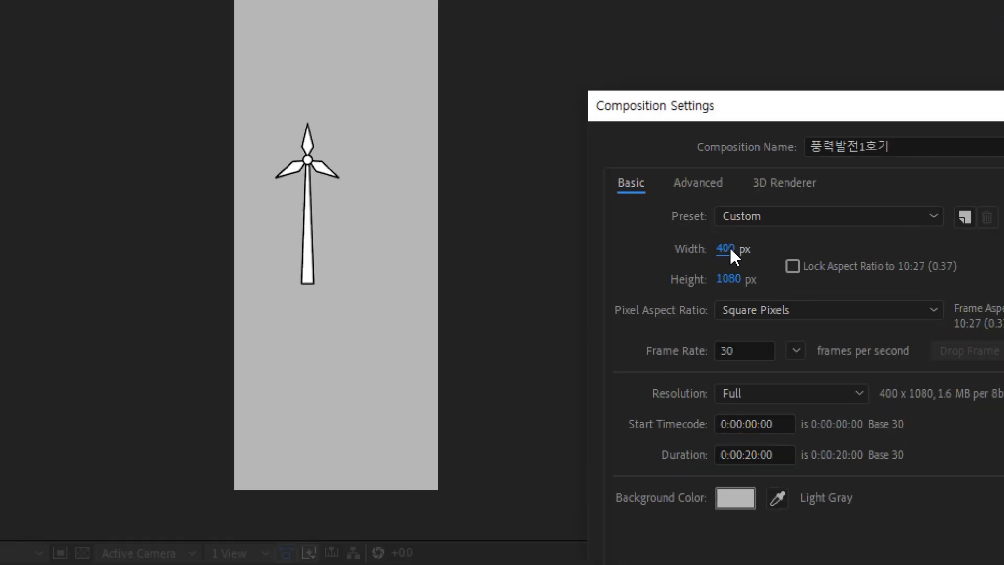
{"action": "left_click", "coordinate": [728, 248]}
{"action": "type", "text": "1"}
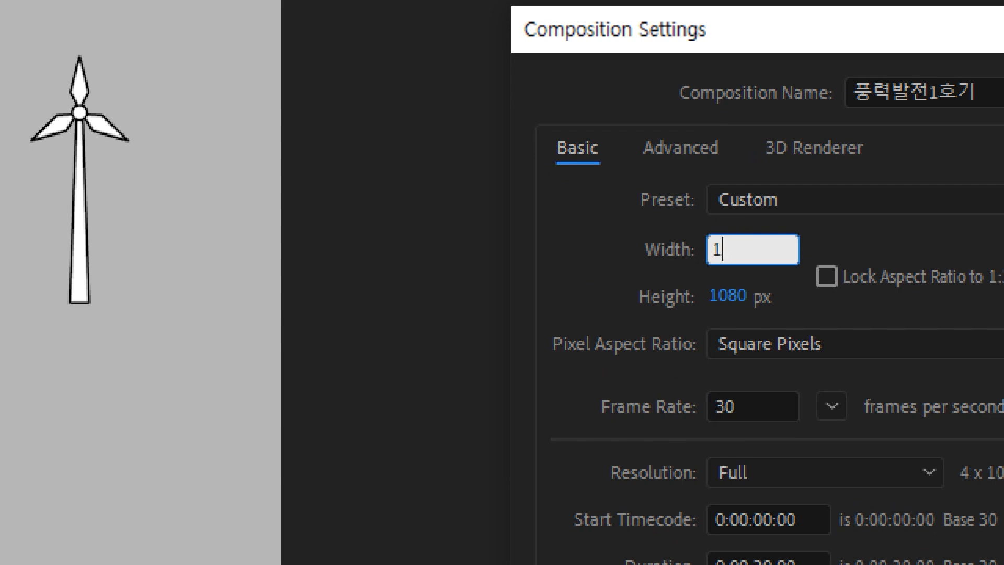
{"action": "type", "text": "24"}
{"action": "key", "text": "Tab"}
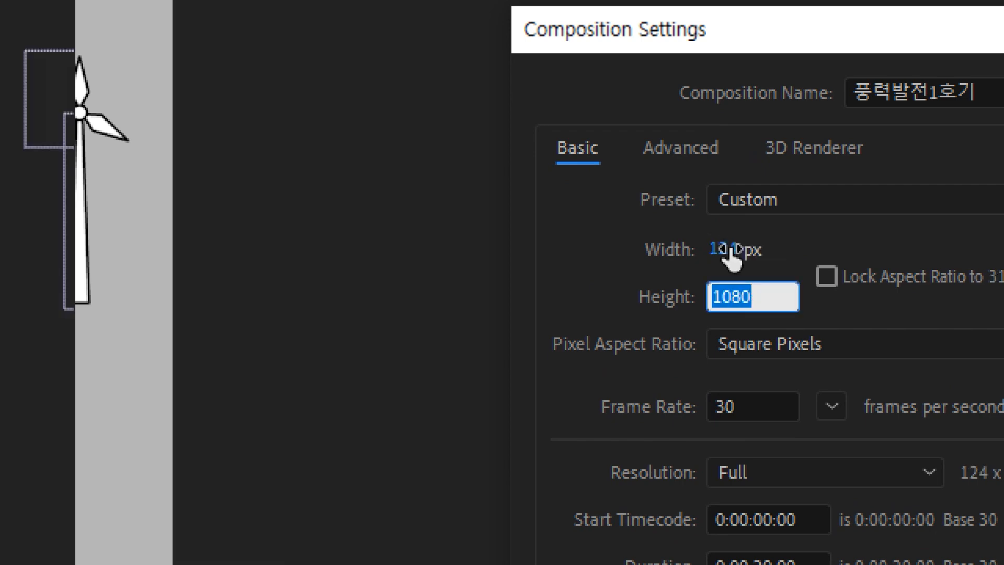
{"action": "type", "text": "320"}
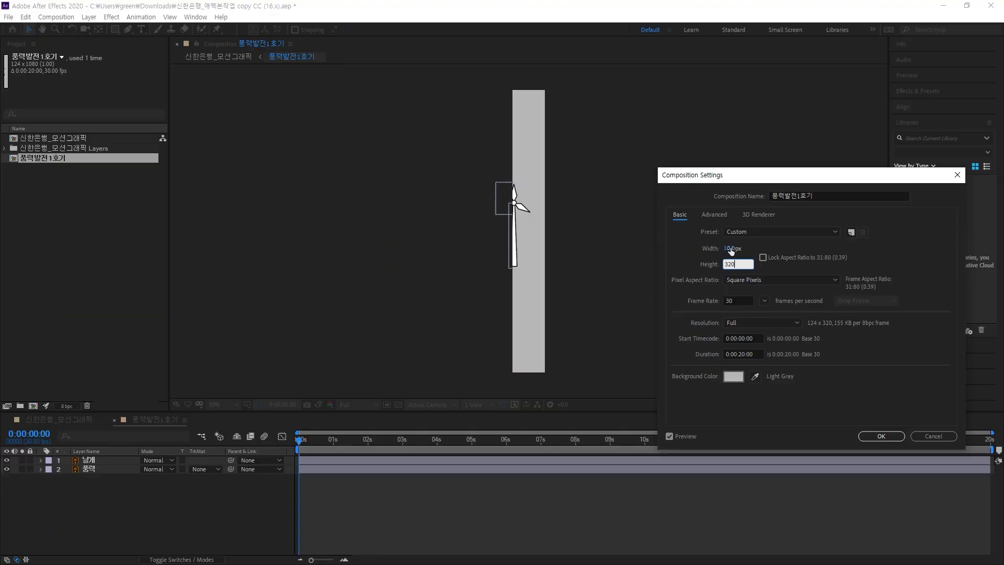
{"action": "key", "text": "Return"}
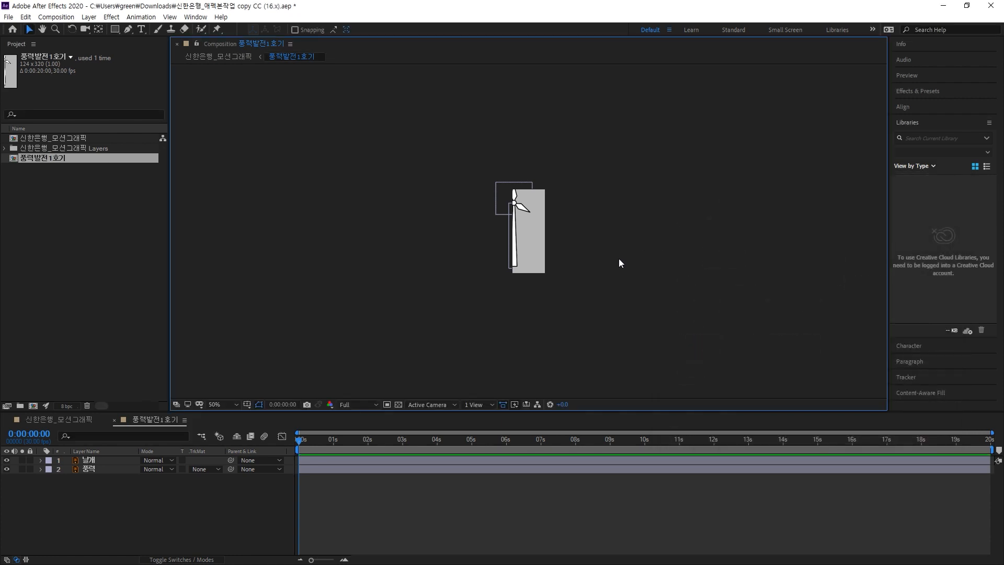
Move the blade and tower layers together so that the whole turbine fits inside the composition frame
{"action": "left_click_drag", "start_coordinate": [585, 331], "coordinate": [425, 150]}
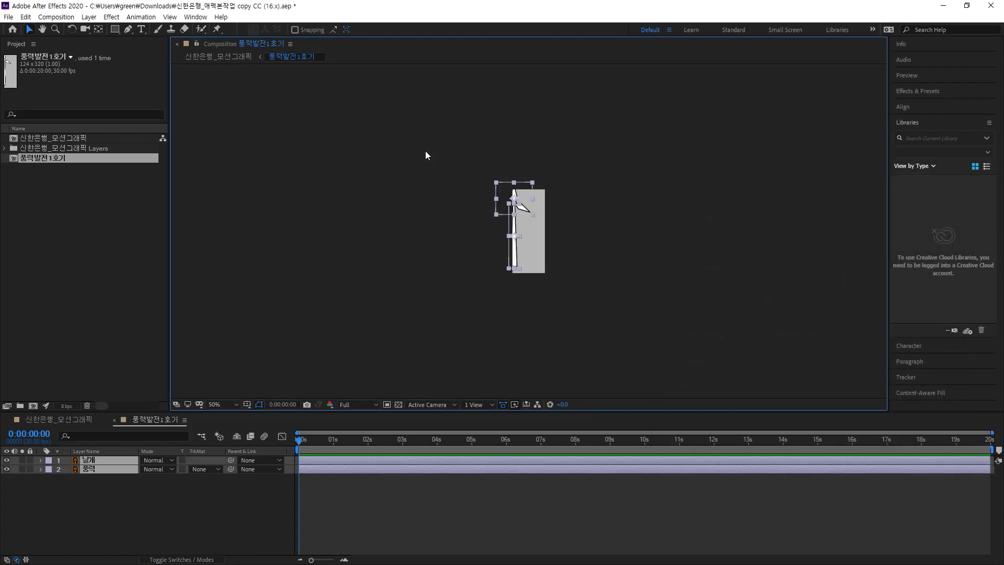
{"action": "scroll", "coordinate": [548, 209], "scroll_direction": "up", "scroll_amount": 3}
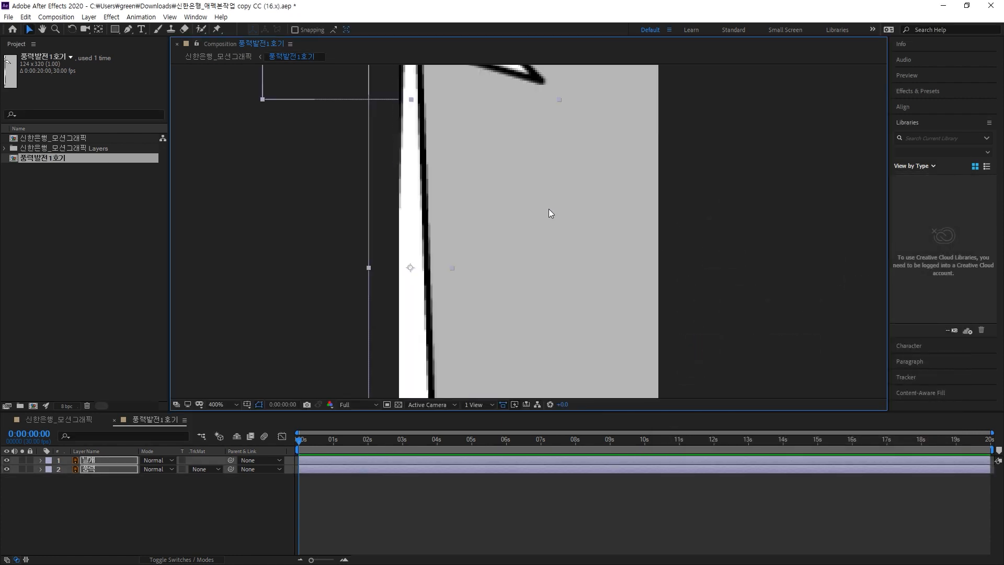
{"action": "scroll", "coordinate": [560, 215], "scroll_direction": "down", "scroll_amount": 3}
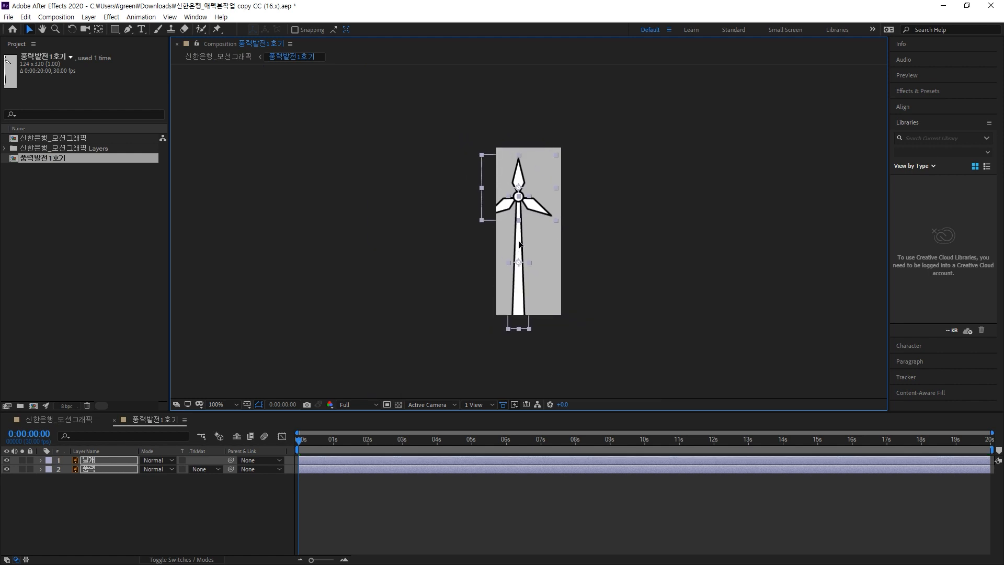
{"action": "left_click_drag", "start_coordinate": [520, 244], "coordinate": [528, 233]}
{"action": "left_click", "coordinate": [656, 232]}
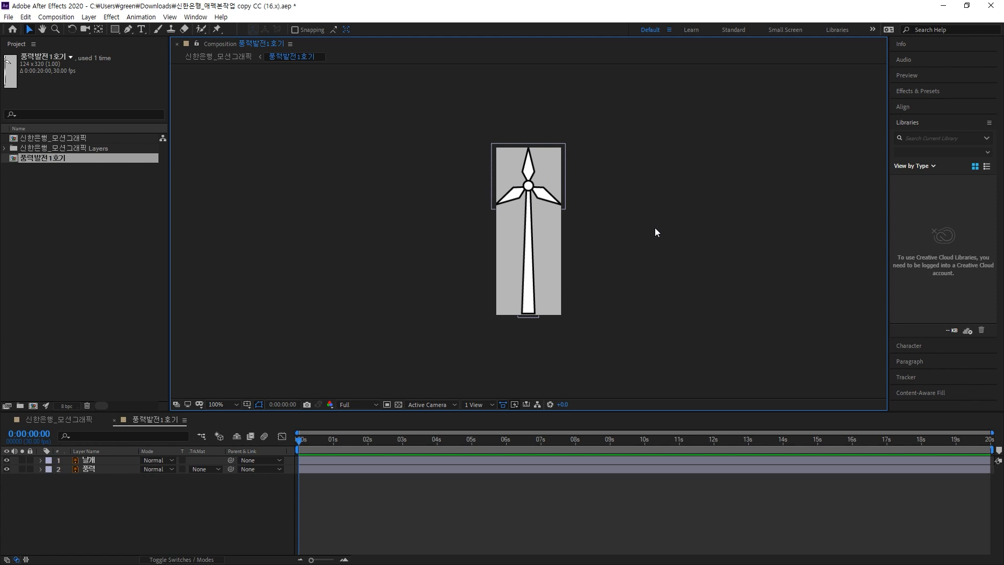
Lock the composition's aspect ratio and enlarge it to 157 × 405 px to leave a margin around the turbine
{"action": "key", "text": "period"}
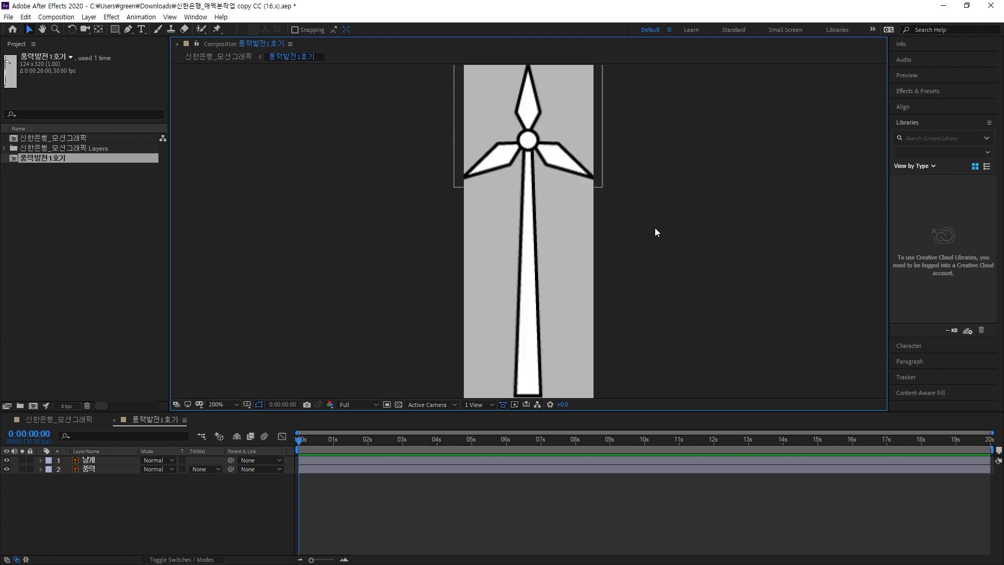
{"action": "key", "text": "ctrl+k"}
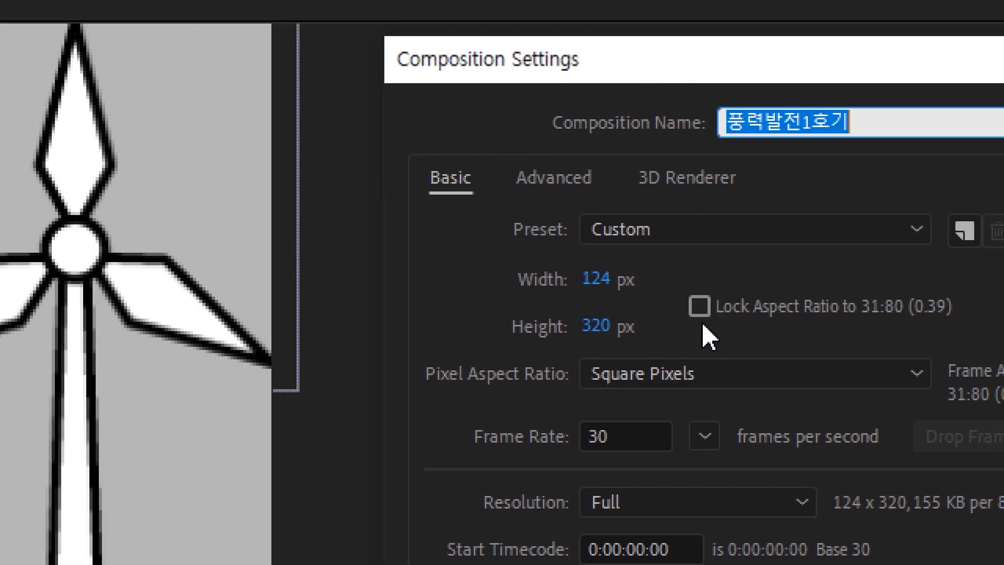
{"action": "left_click", "coordinate": [702, 309]}
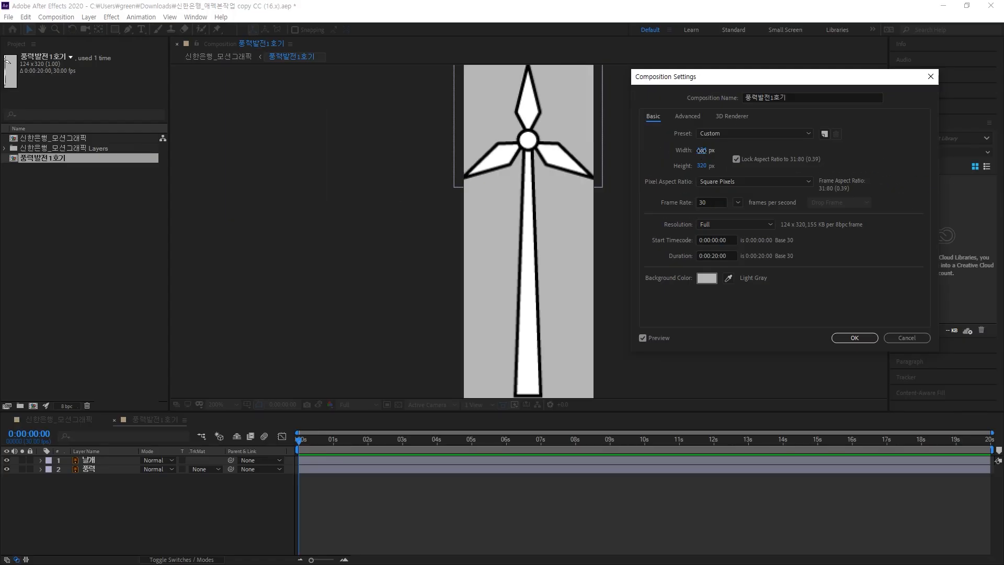
{"action": "left_click_drag", "start_coordinate": [702, 151], "coordinate": [714, 153]}
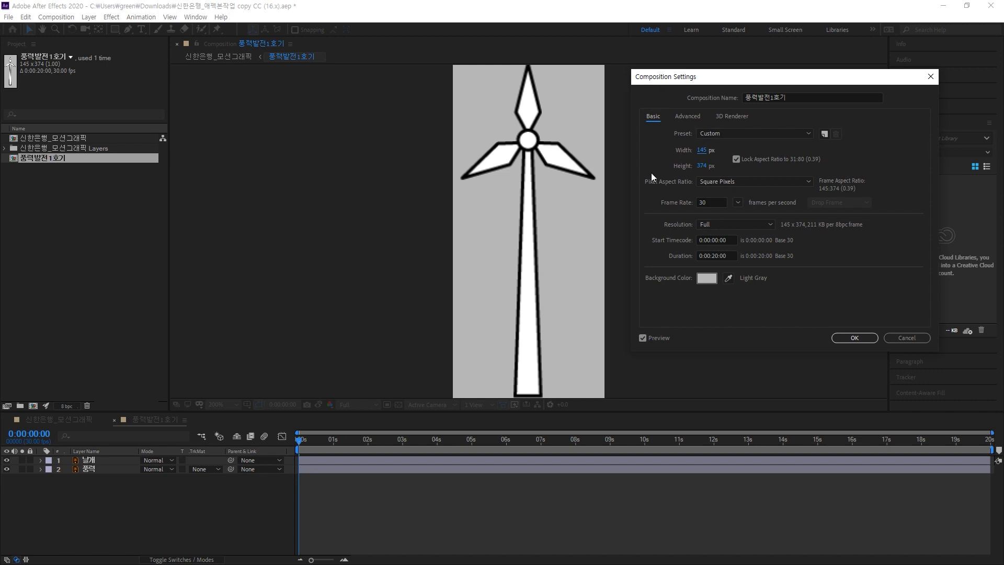
{"action": "left_click_drag", "start_coordinate": [701, 153], "coordinate": [708, 152]}
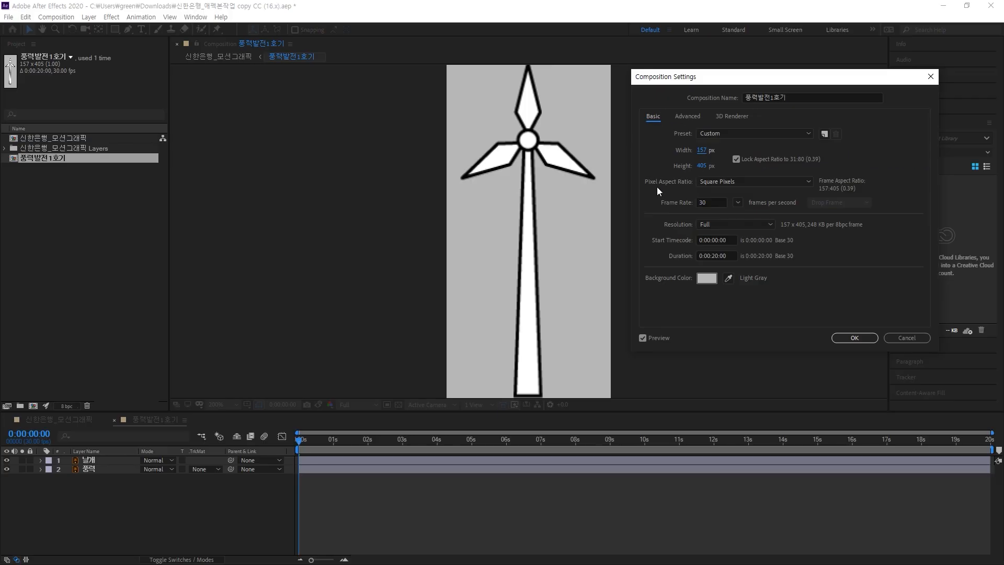
{"action": "left_click", "coordinate": [838, 335]}
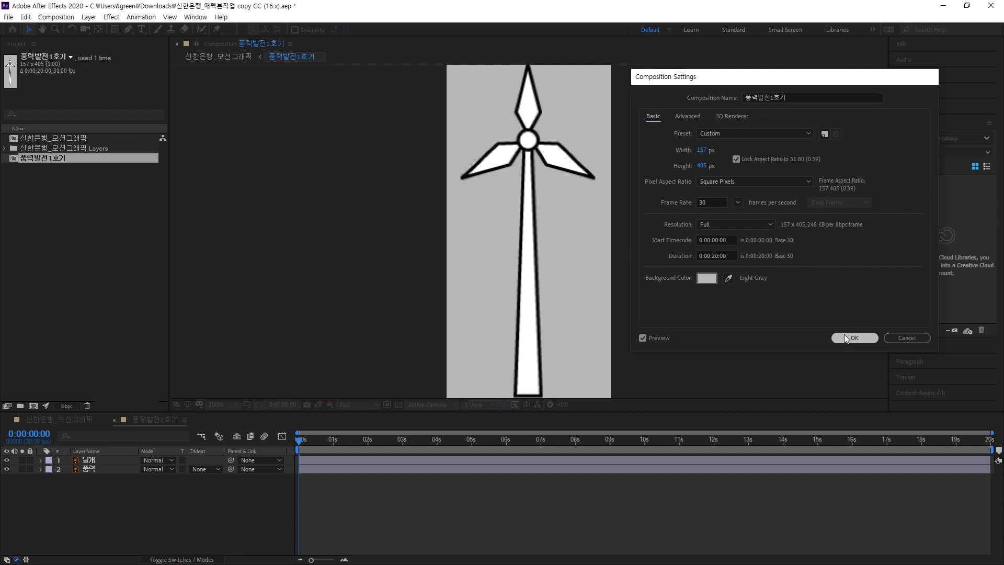
Move both turbine layers down until the tower's base meets the composition's lower edge
{"action": "mouse_move", "coordinate": [546, 251]}
{"action": "left_mouse_down"}
{"action": "mouse_move", "coordinate": [544, 173]}
{"action": "mouse_move", "coordinate": [538, 265]}
{"action": "mouse_move", "coordinate": [544, 237]}
{"action": "left_mouse_up"}
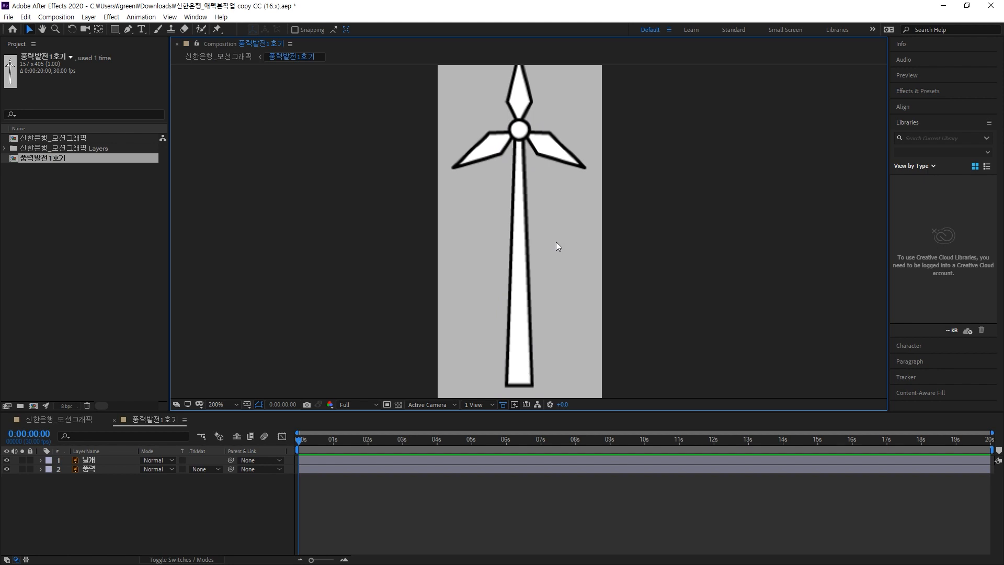
{"action": "key", "text": "comma"}
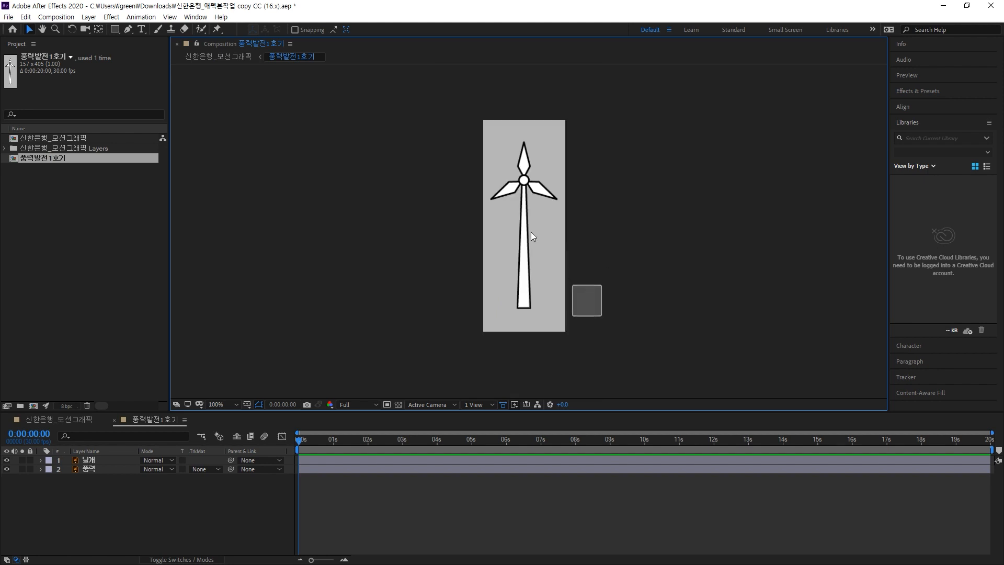
{"action": "left_click_drag", "start_coordinate": [463, 124], "coordinate": [548, 219]}
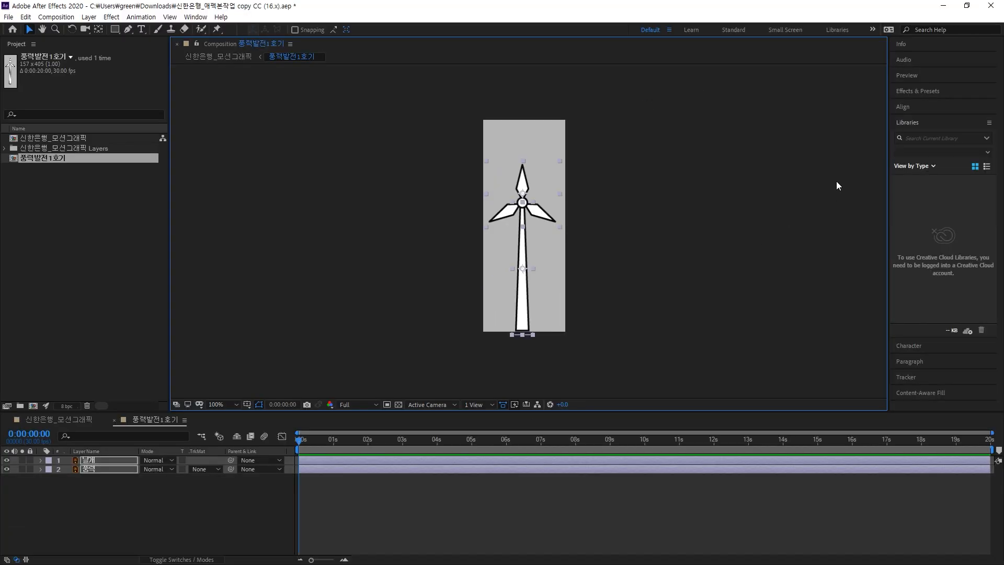
Set the alignment reference for the two turbine layers to Selection
{"action": "left_click", "coordinate": [903, 107]}
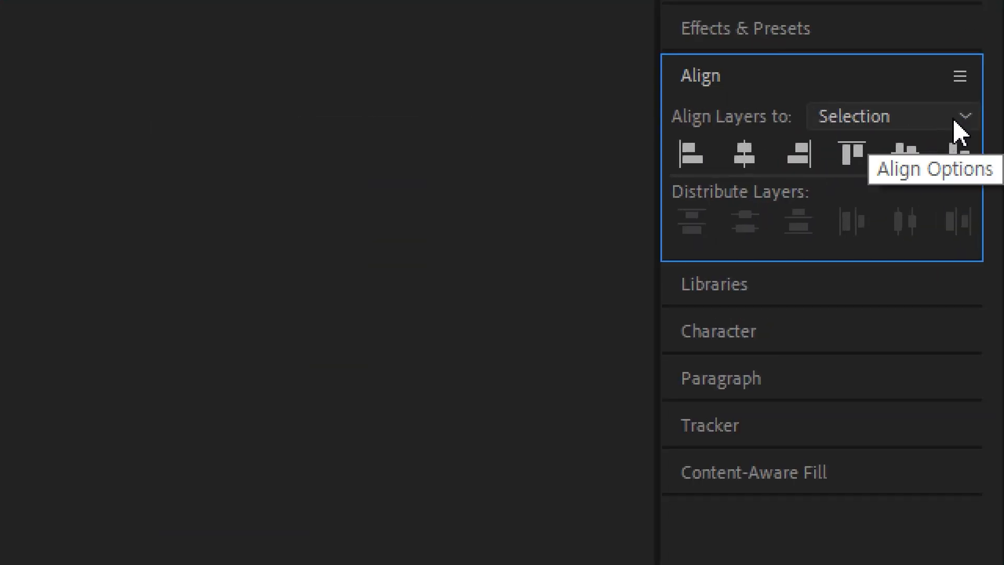
{"action": "left_click", "coordinate": [955, 119]}
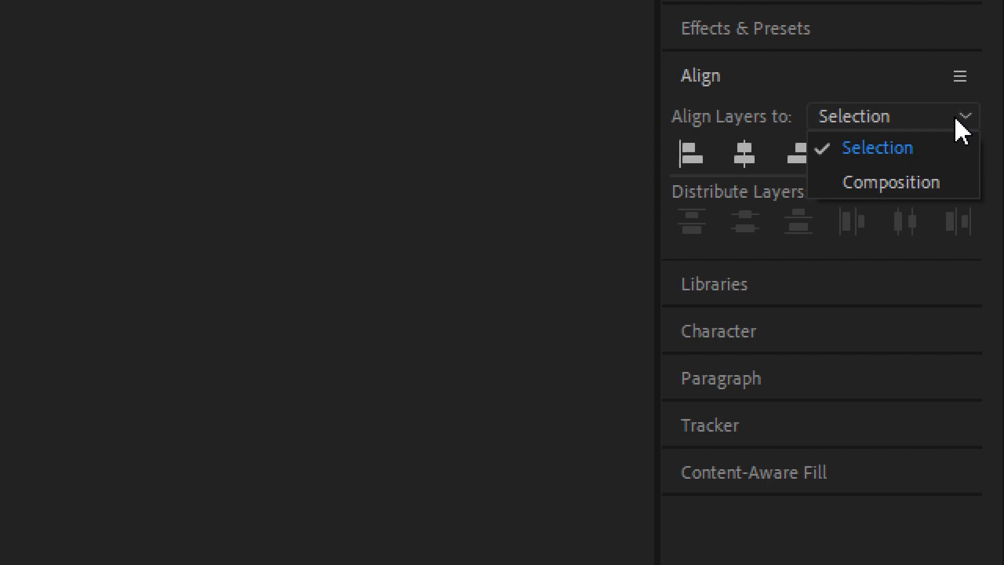
{"action": "left_click", "coordinate": [922, 150]}
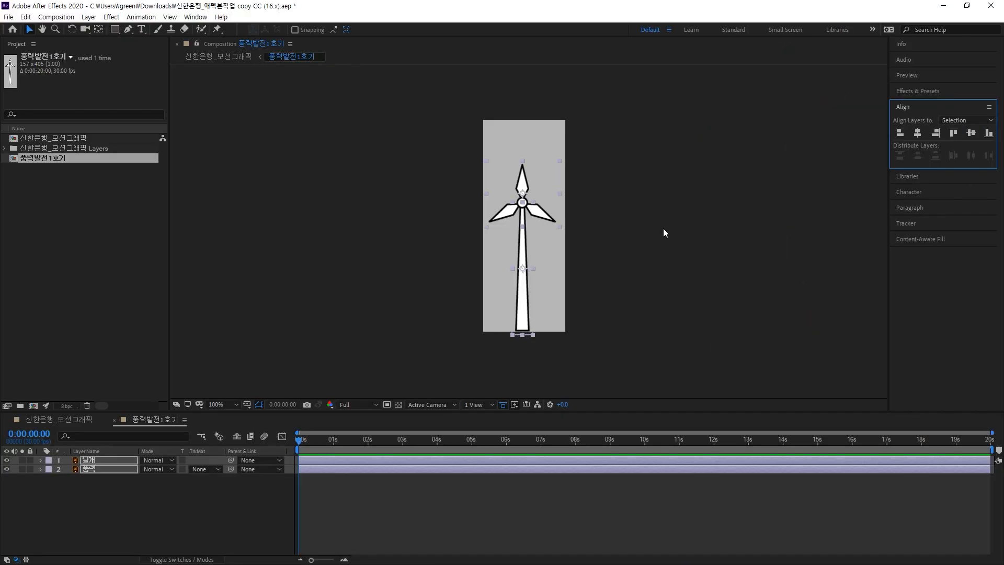
Move both turbine layers up off the frame's lower edge and centre them horizontally with Composition as the alignment reference
{"action": "left_click", "coordinate": [609, 299]}
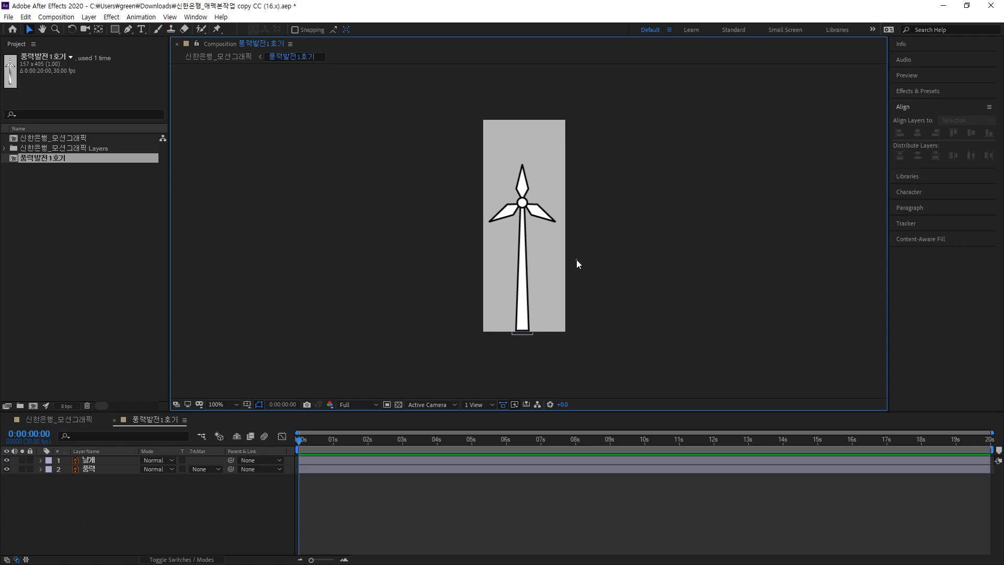
{"action": "left_click_drag", "start_coordinate": [577, 263], "coordinate": [524, 168]}
{"action": "left_click", "coordinate": [918, 133]}
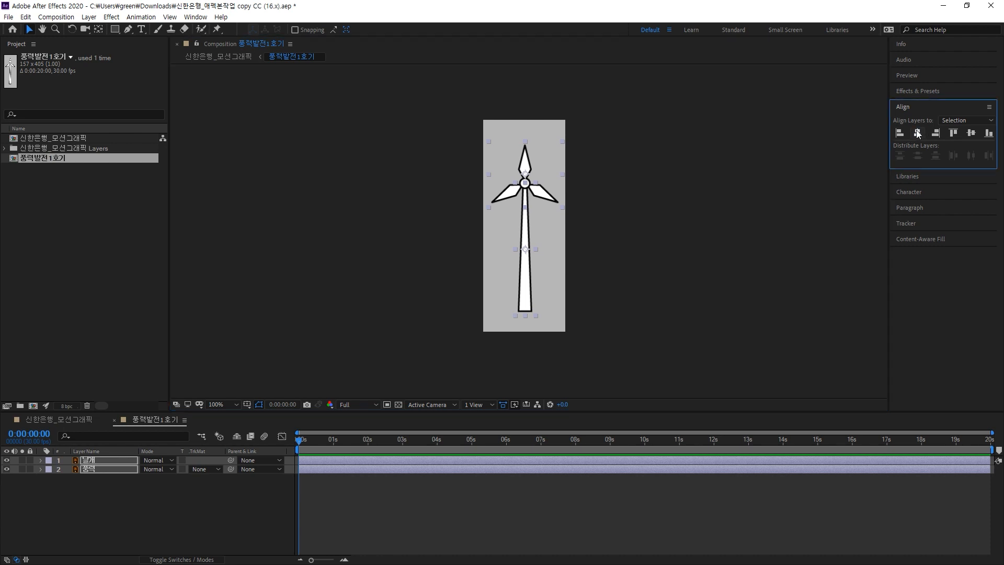
{"action": "left_click", "coordinate": [959, 121]}
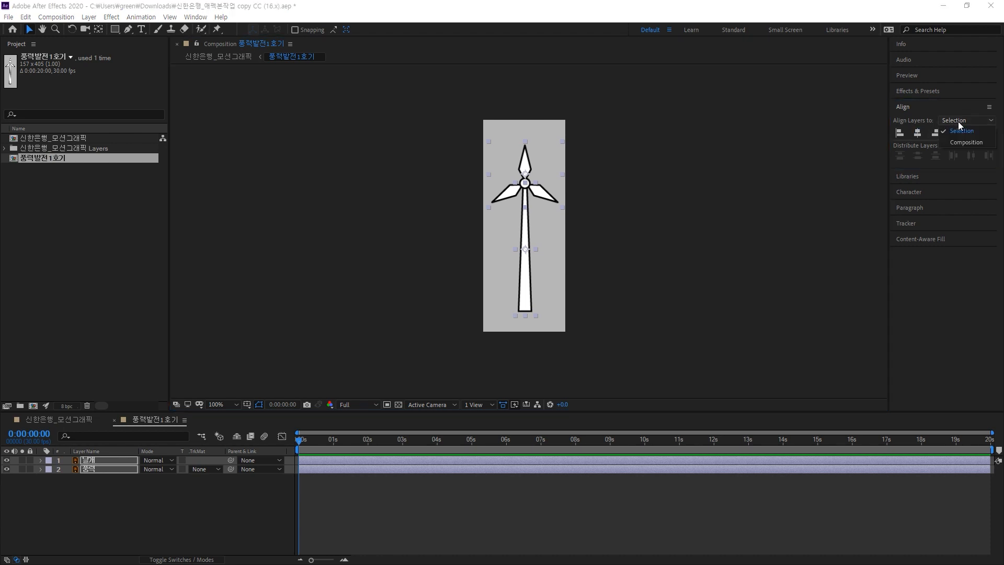
{"action": "left_click", "coordinate": [960, 143]}
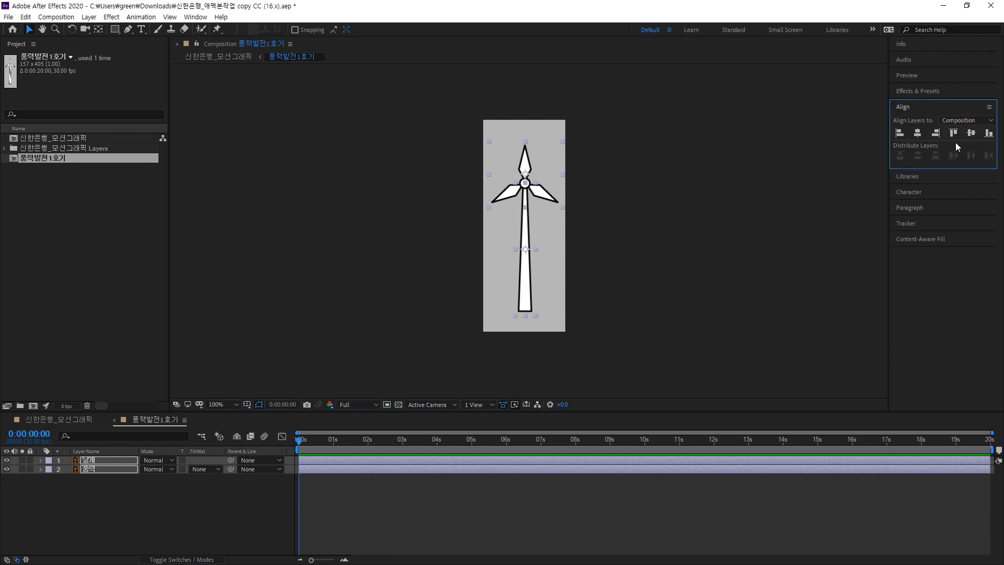
{"action": "left_click", "coordinate": [919, 134]}
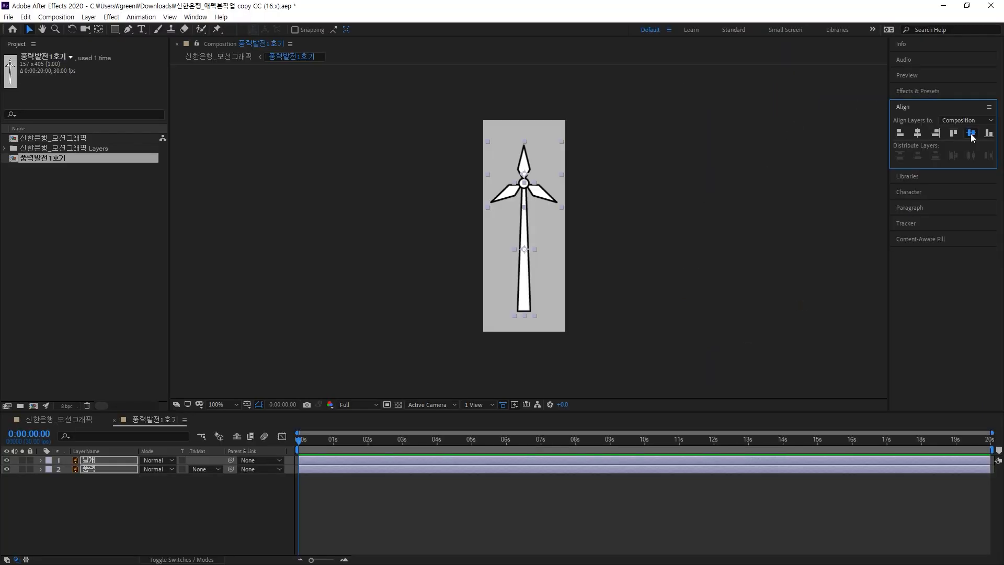
{"action": "left_click", "coordinate": [906, 131]}
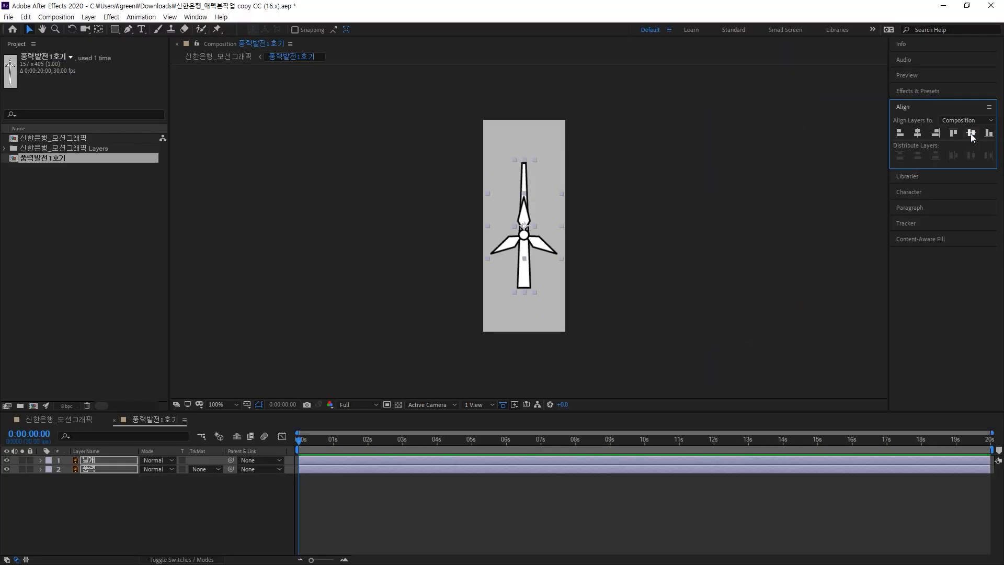
{"action": "key", "text": "ctrl+z"}
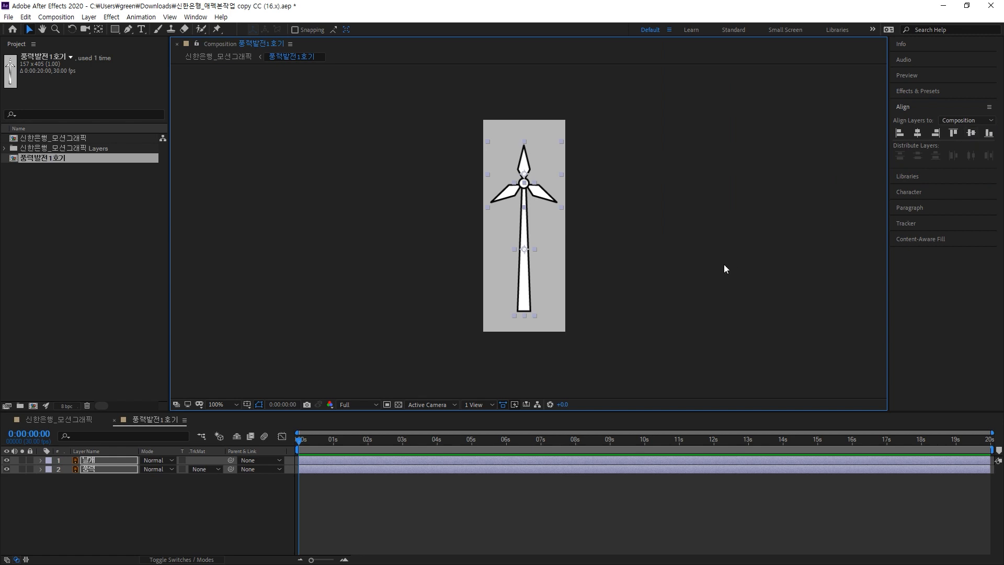
Unlock the aspect ratio of the turbine composition and reduce its size to 137 × 337 px
{"action": "left_click_drag", "start_coordinate": [681, 287], "coordinate": [493, 161]}
{"action": "key", "text": "ctrl+k"}
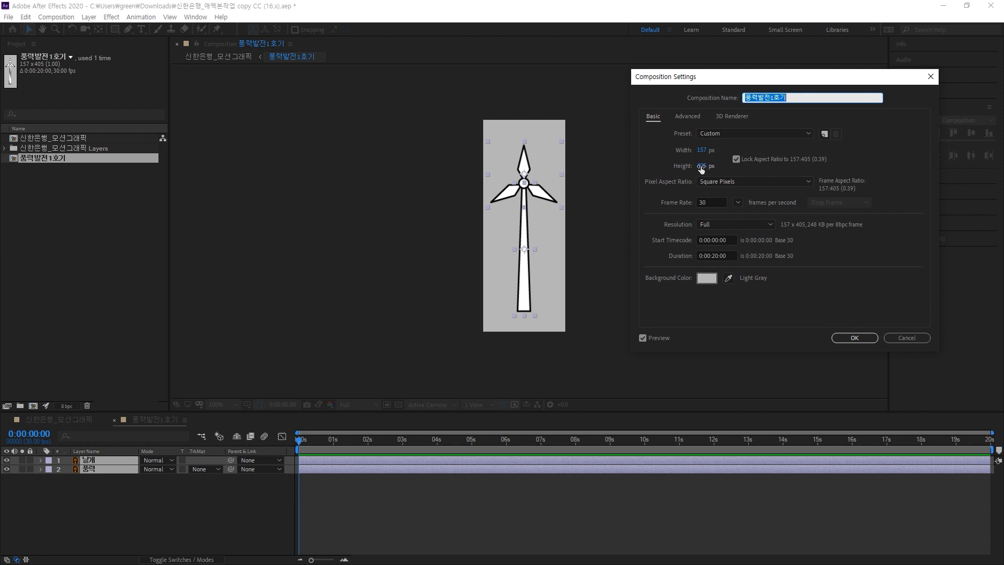
{"action": "mouse_move", "coordinate": [707, 169]}
{"action": "left_mouse_down"}
{"action": "mouse_move", "coordinate": [717, 167]}
{"action": "mouse_move", "coordinate": [677, 173]}
{"action": "mouse_move", "coordinate": [705, 168]}
{"action": "left_mouse_up"}
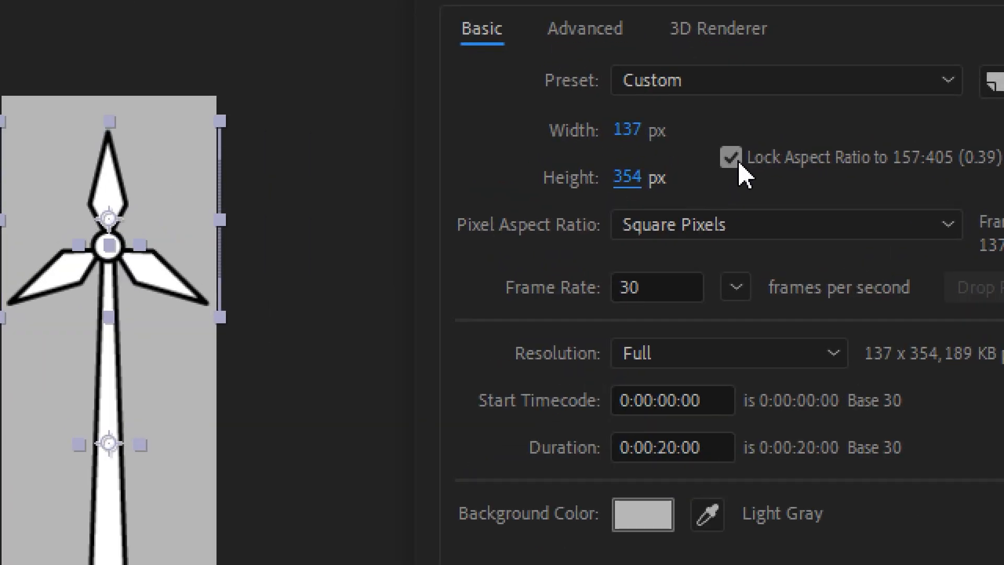
{"action": "left_click", "coordinate": [737, 161]}
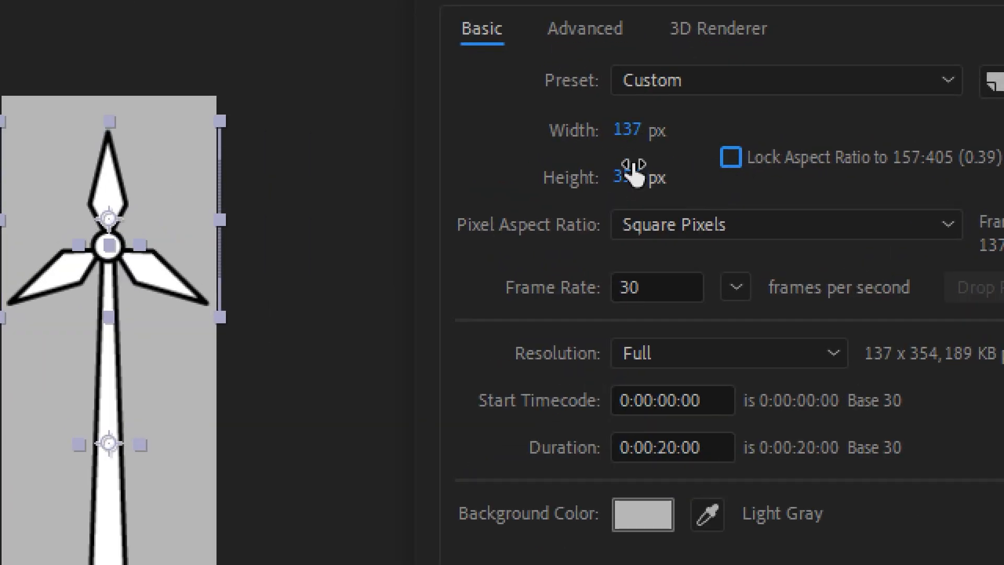
{"action": "left_click_drag", "start_coordinate": [634, 172], "coordinate": [612, 175]}
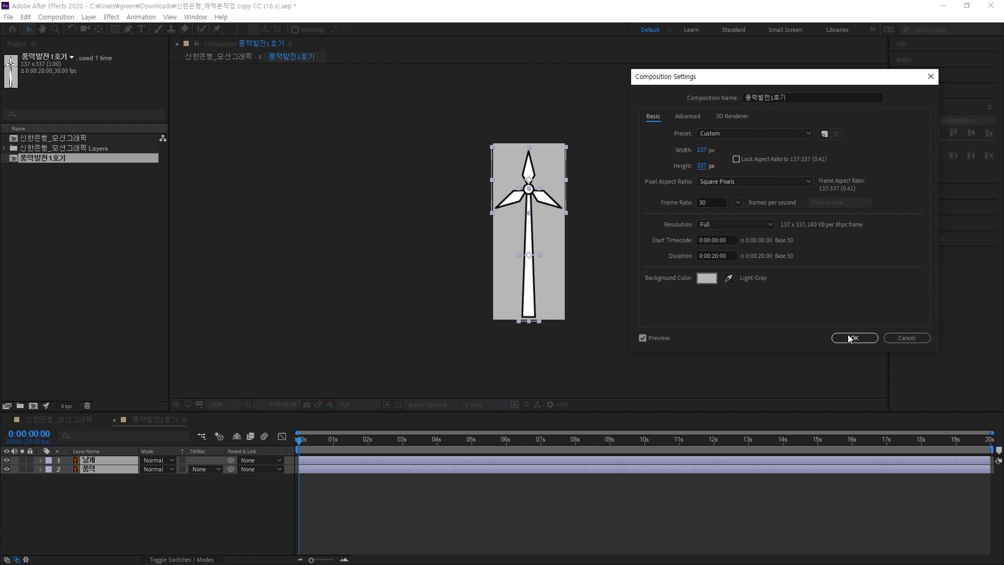
{"action": "left_click", "coordinate": [850, 338]}
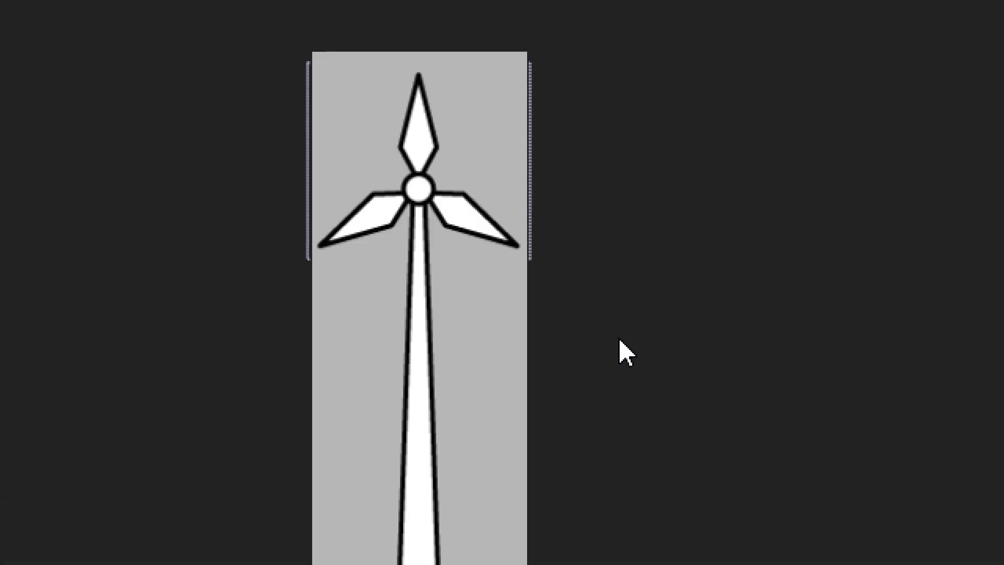
Nudge both turbine layers down together until the tower's base meets the composition's lower edge
{"action": "left_click_drag", "start_coordinate": [615, 338], "coordinate": [252, 177]}
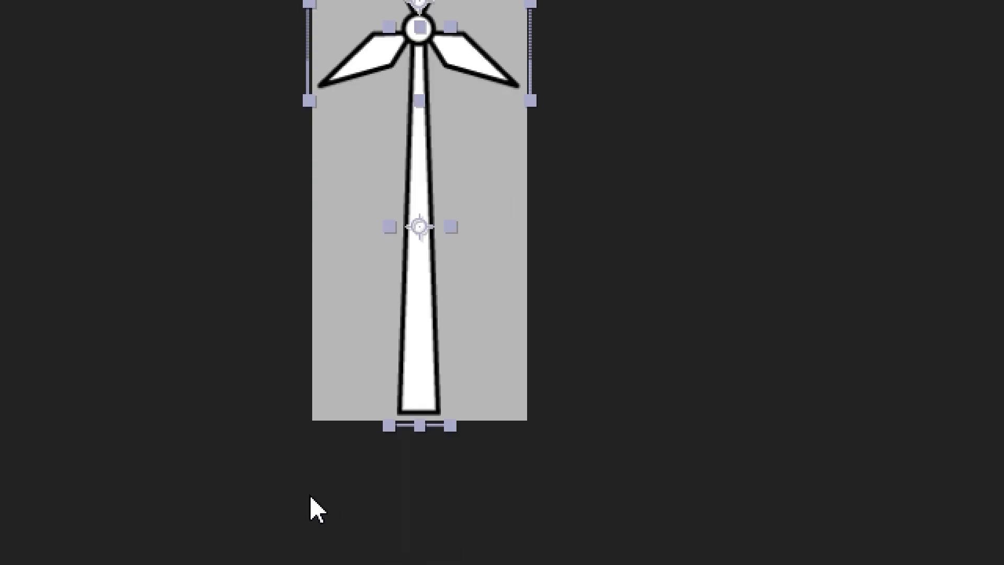
{"action": "key", "text": "Down"}
{"action": "key", "text": "Down"}
{"action": "key", "text": "Down"}
{"action": "key", "text": "Down"}
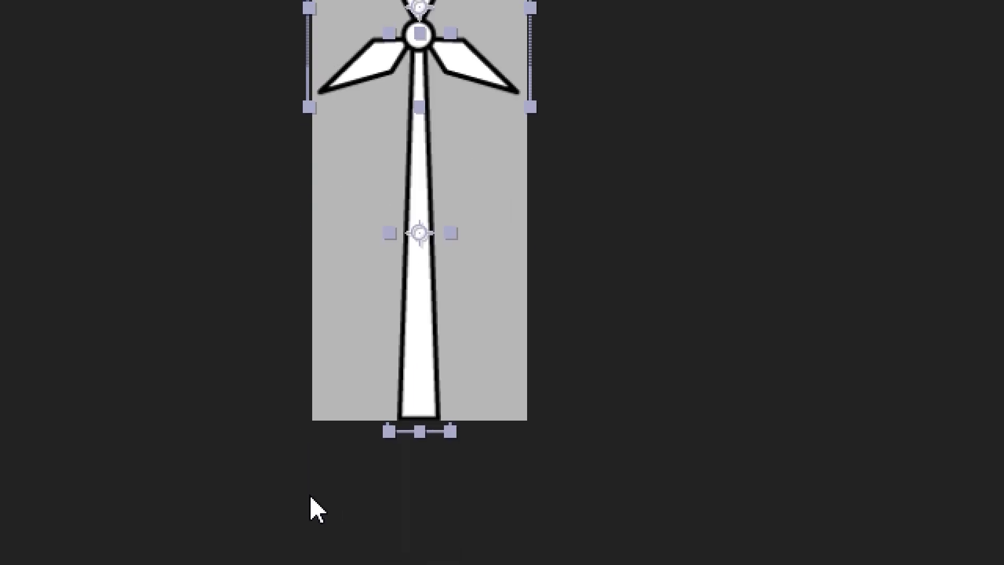
{"action": "left_click", "coordinate": [673, 143]}
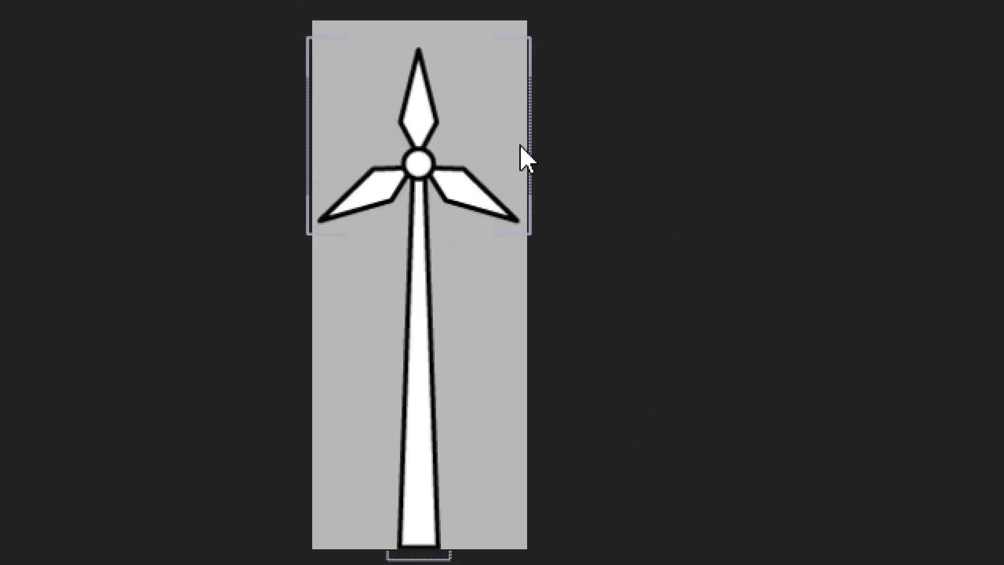
Lock the tower layer 풍력 so that only the blades can be edited
{"action": "left_click", "coordinate": [484, 198]}
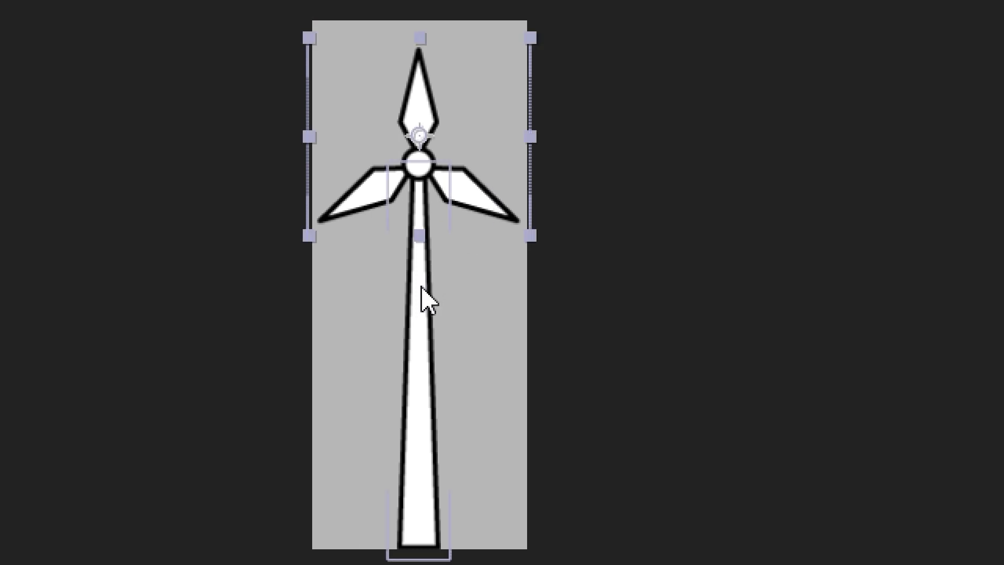
{"action": "left_click", "coordinate": [414, 314]}
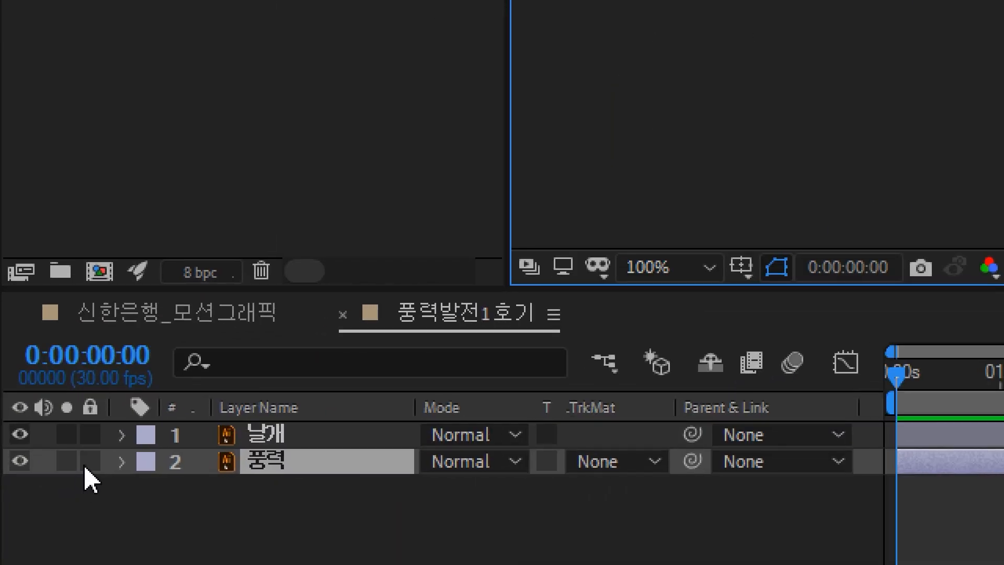
{"action": "left_click", "coordinate": [89, 461]}
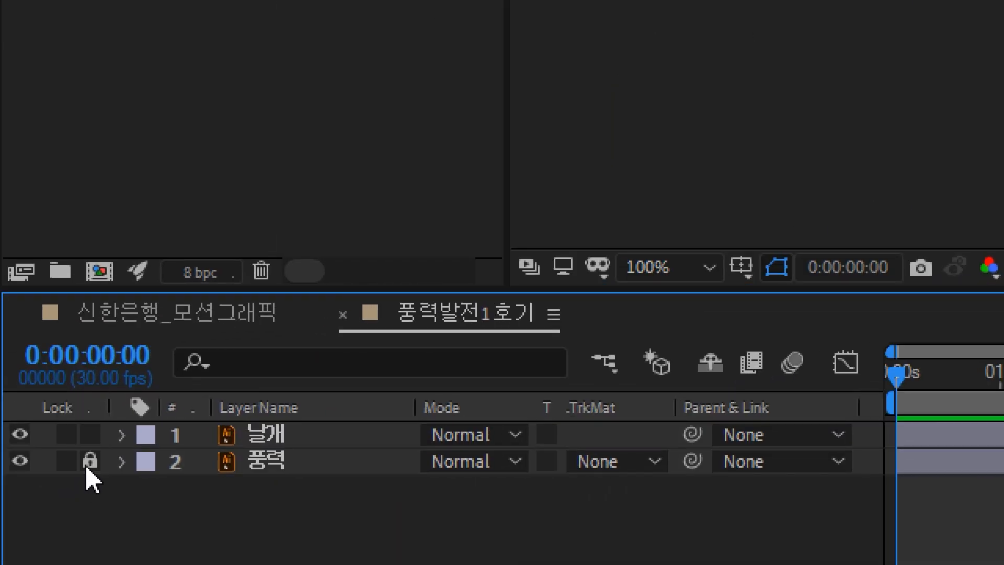
Move the blade layer 날개 down slightly over the top of the tower
{"action": "left_click", "coordinate": [275, 442]}
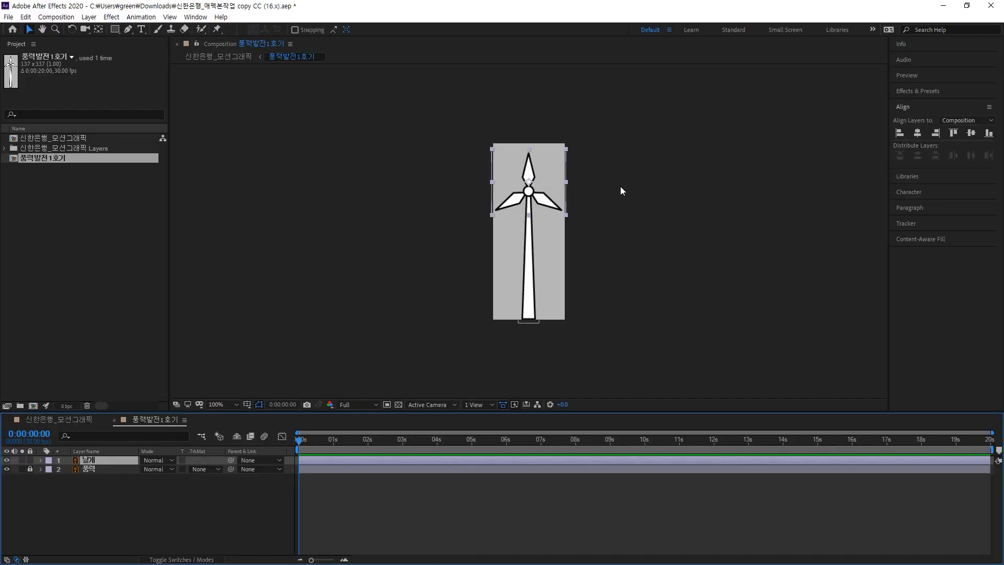
{"action": "scroll", "coordinate": [621, 186], "scroll_direction": "up", "scroll_amount": 2}
{"action": "left_click_drag", "start_coordinate": [620, 186], "coordinate": [608, 262]}
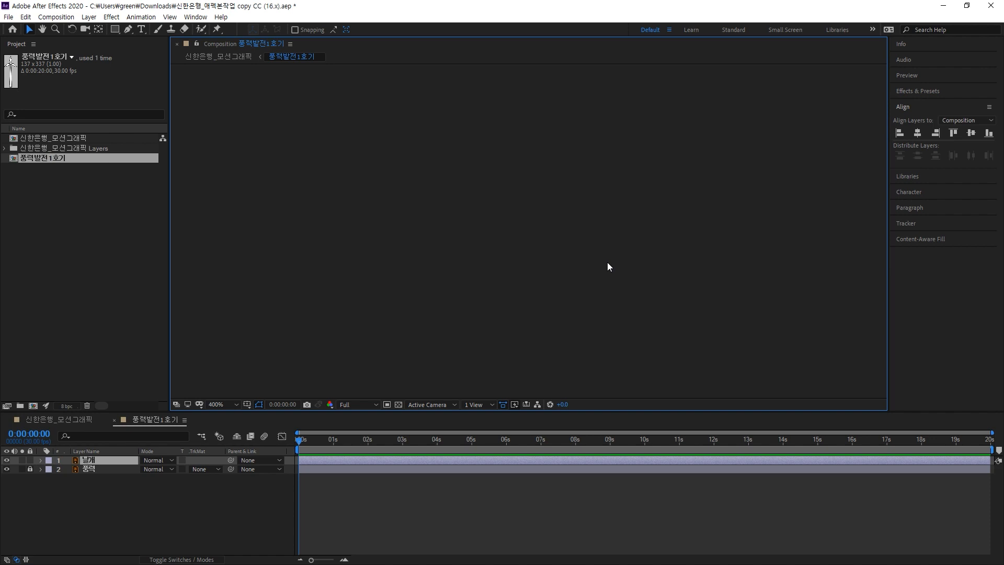
{"action": "key", "text": "alt+slash"}
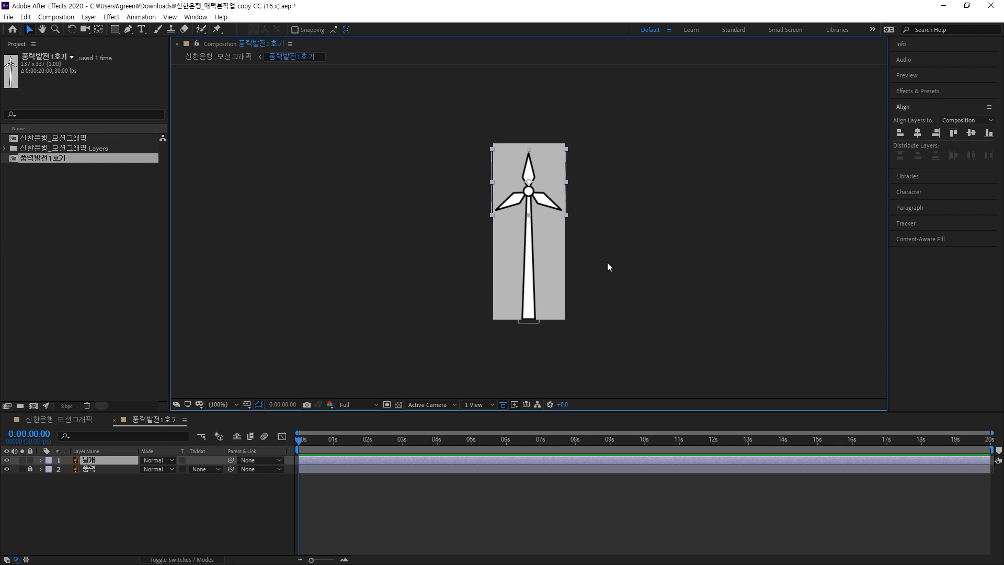
{"action": "key", "text": "period"}
{"action": "key", "text": "period"}
{"action": "key", "text": "space"}
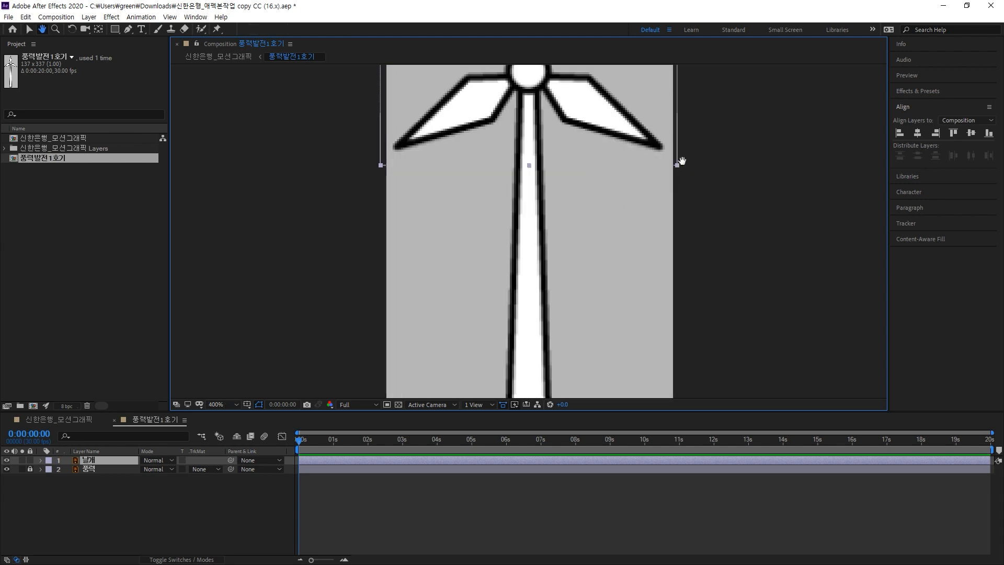
{"action": "left_click_drag", "start_coordinate": [682, 164], "coordinate": [692, 304]}
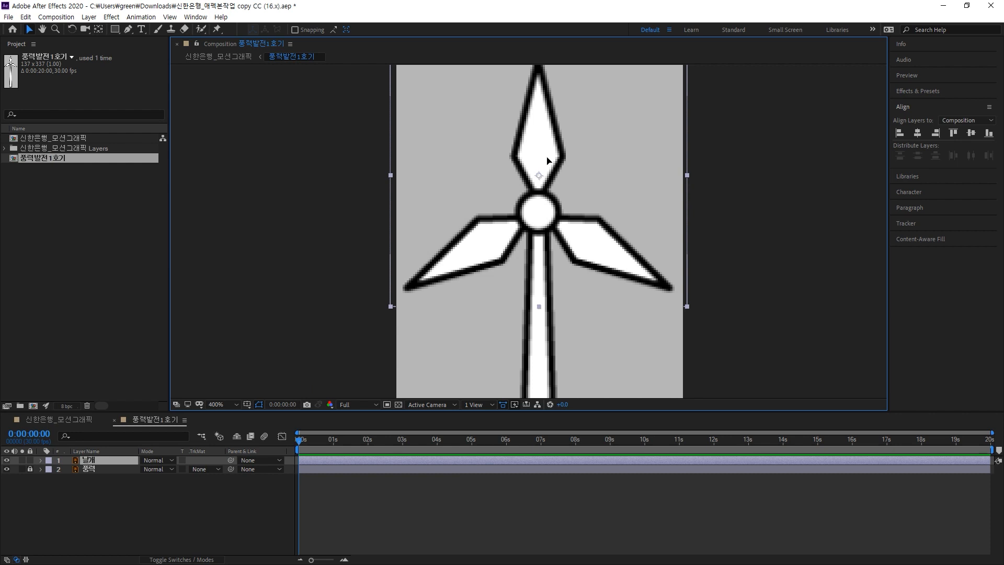
{"action": "left_click_drag", "start_coordinate": [547, 158], "coordinate": [547, 172]}
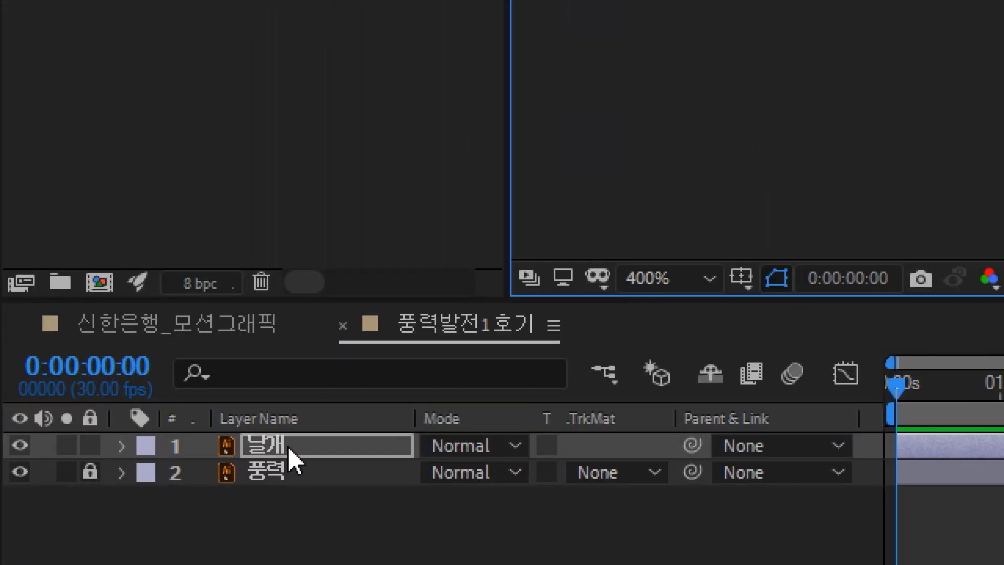
Create shapes from the vector layer 날개
{"action": "left_click", "coordinate": [290, 450]}
{"action": "right_click", "coordinate": [289, 448]}
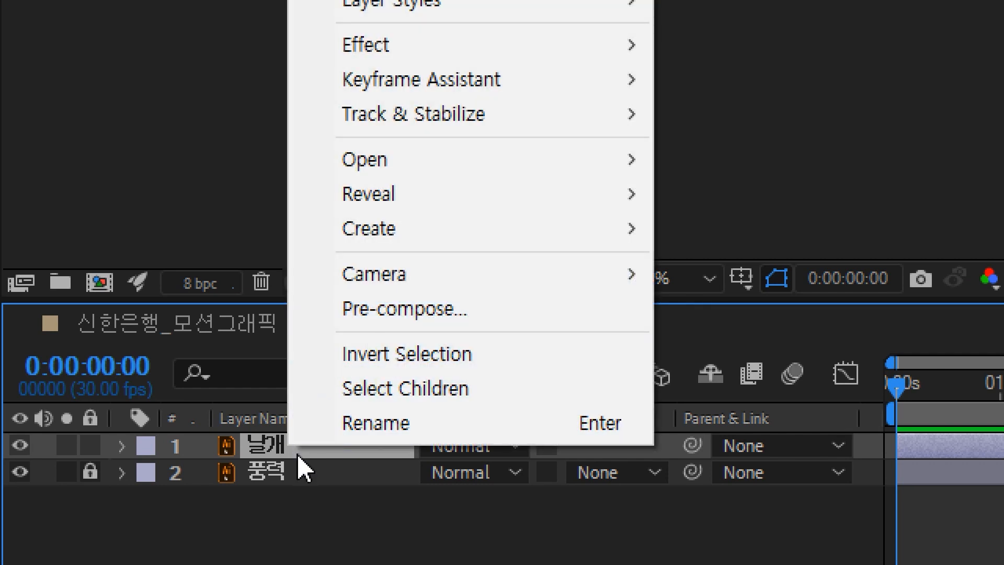
{"action": "mouse_move", "coordinate": [435, 223]}
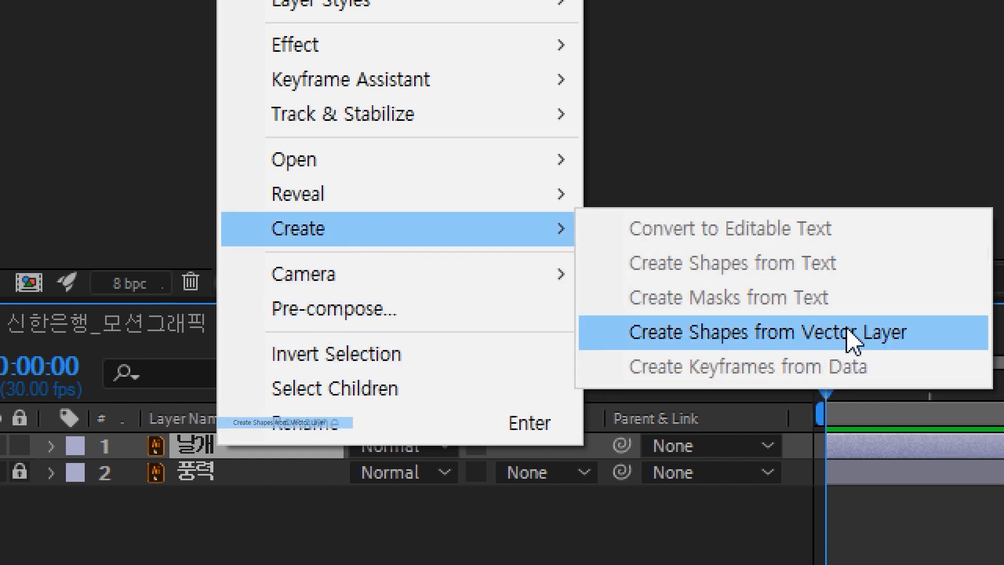
{"action": "left_click", "coordinate": [853, 335]}
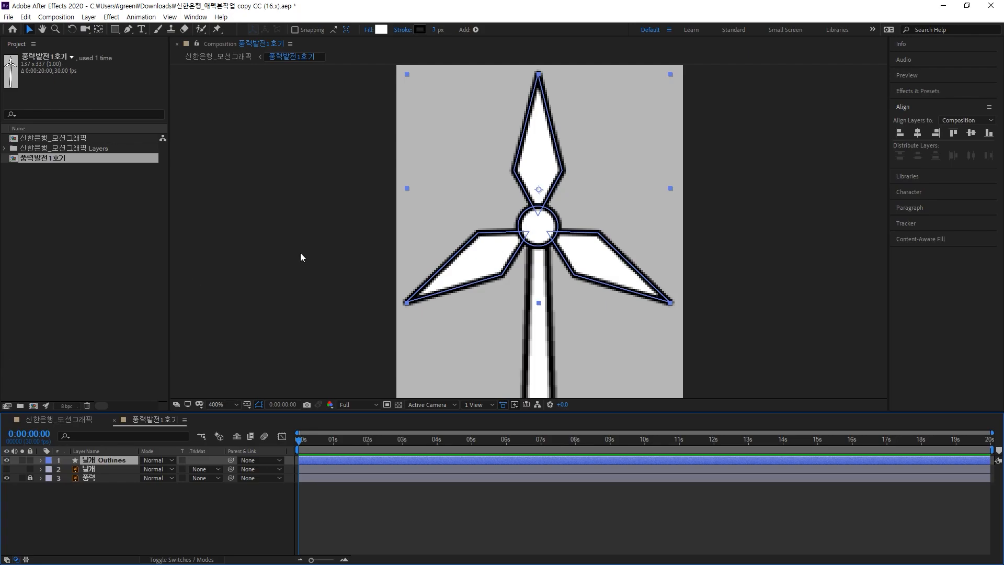
{"action": "left_click", "coordinate": [685, 231]}
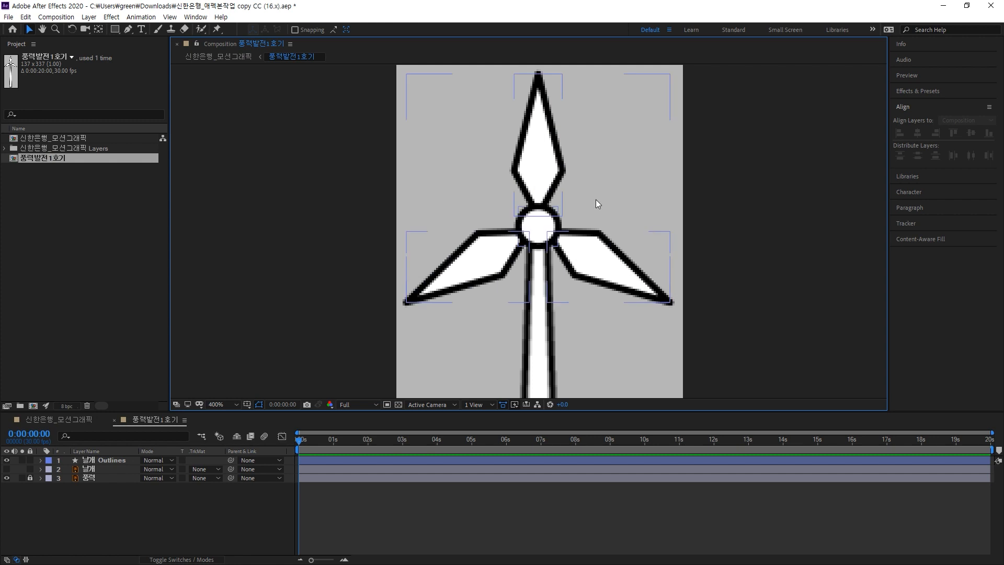
Move the anchor point of the blade outlines layer to the centre of the hub circle with the Pan Behind tool
{"action": "left_click", "coordinate": [553, 178]}
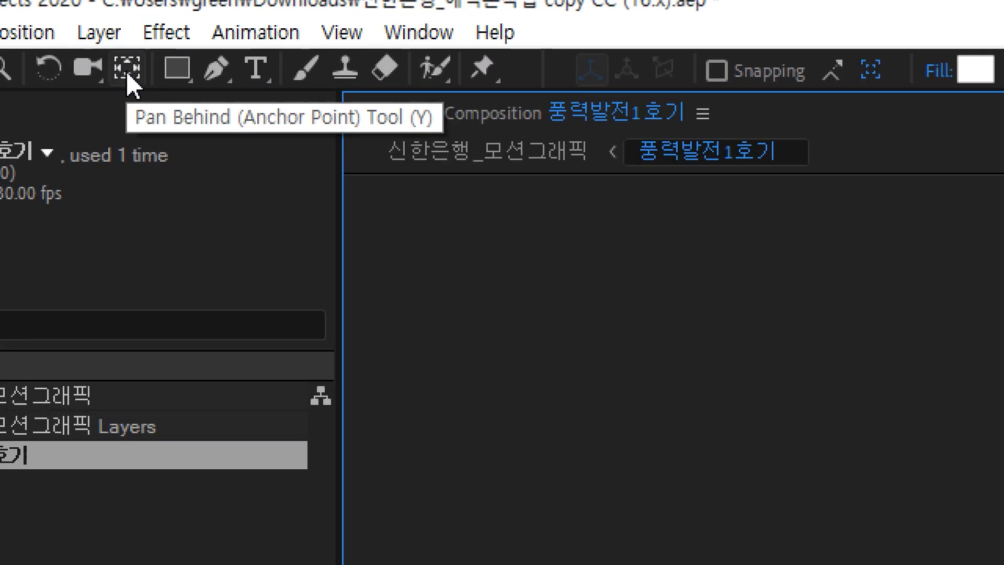
{"action": "left_click", "coordinate": [127, 69]}
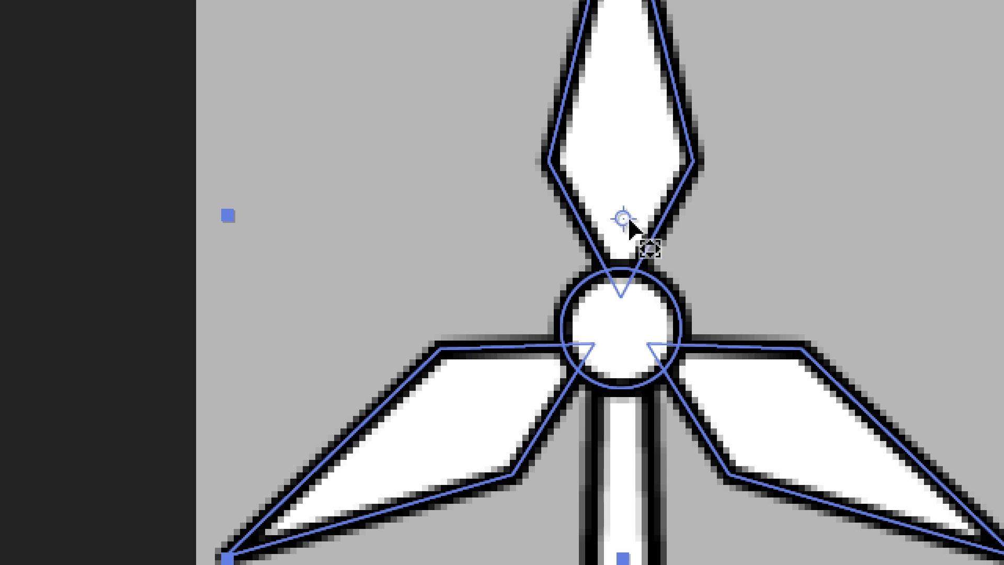
{"action": "left_click_drag", "start_coordinate": [624, 220], "coordinate": [622, 332]}
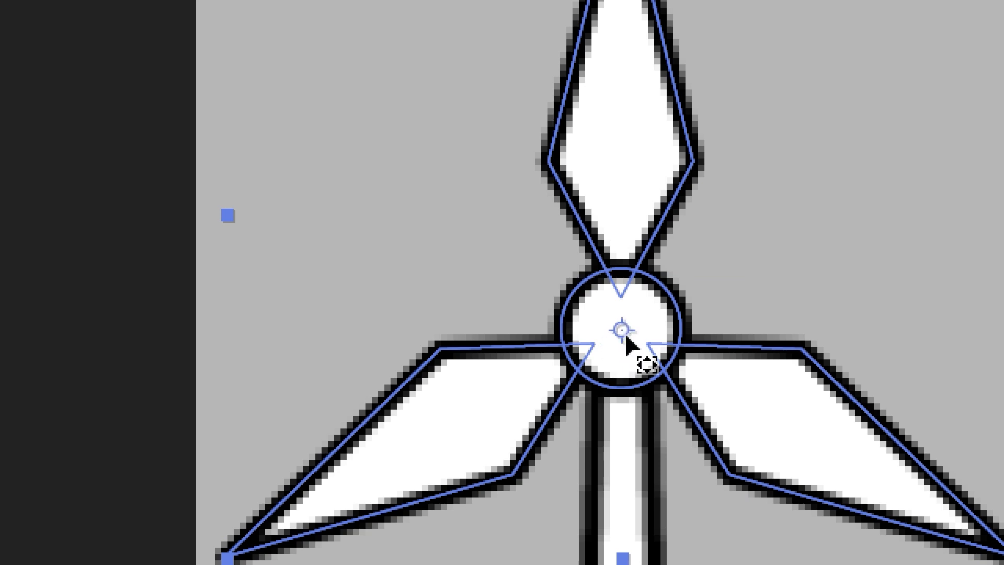
{"action": "mouse_move", "coordinate": [627, 331]}
{"action": "left_mouse_down"}
{"action": "mouse_move", "coordinate": [701, 337]}
{"action": "mouse_move", "coordinate": [650, 340]}
{"action": "mouse_move", "coordinate": [628, 328]}
{"action": "left_mouse_up"}
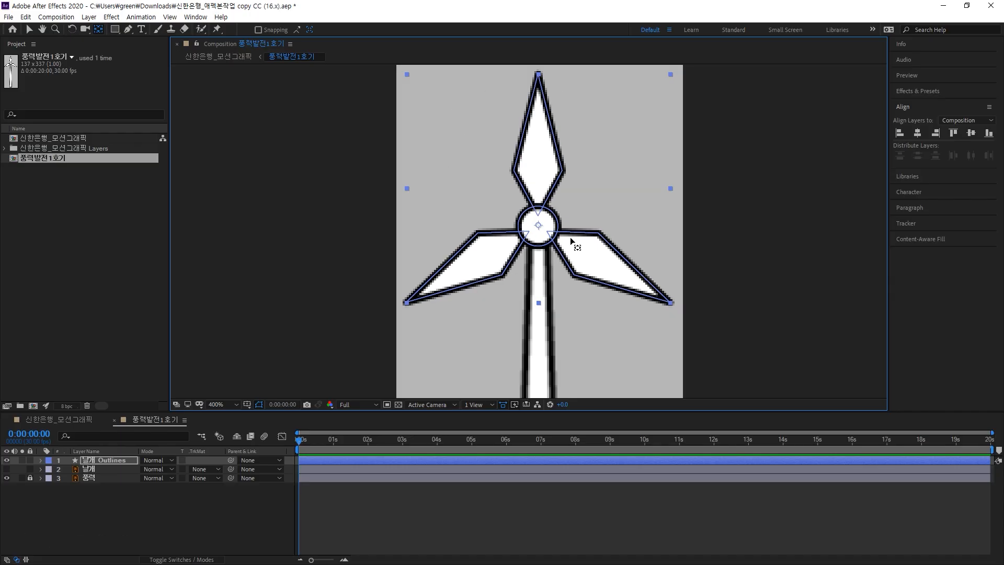
{"action": "left_click", "coordinate": [29, 30]}
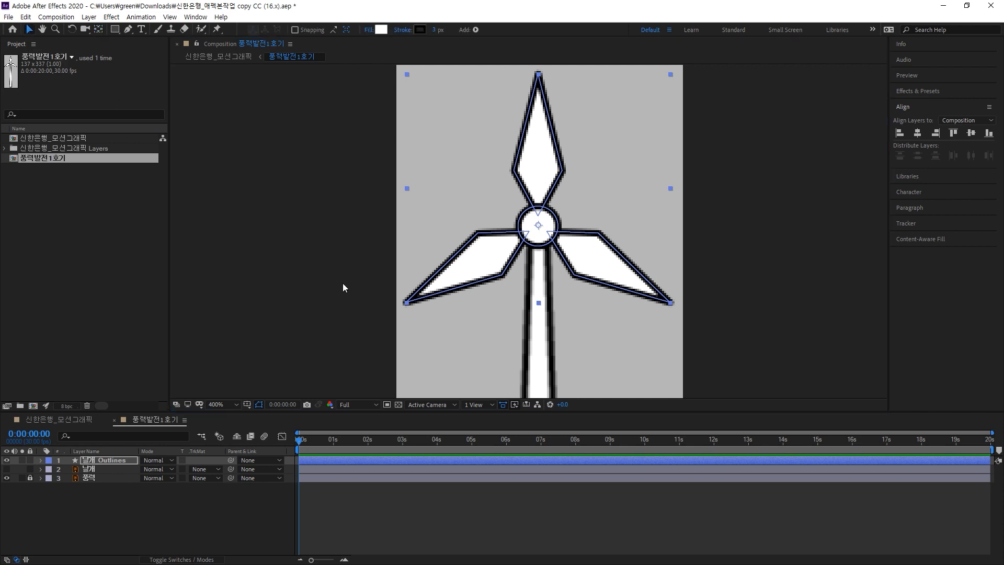
Show the original 날개 layer briefly to compare it with the outlines, and hide it again
{"action": "left_click", "coordinate": [364, 297]}
{"action": "left_click", "coordinate": [7, 469]}
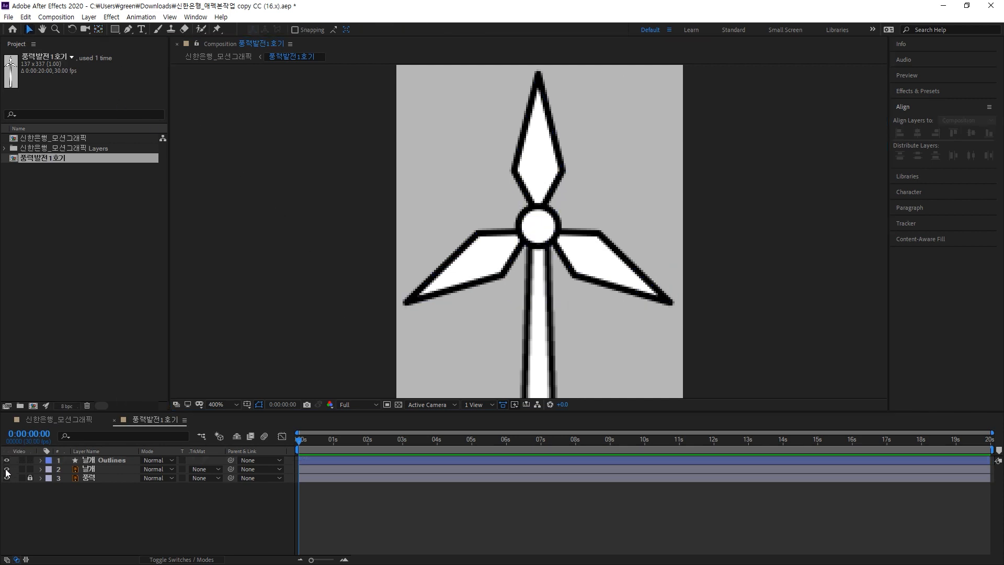
{"action": "left_click", "coordinate": [6, 469]}
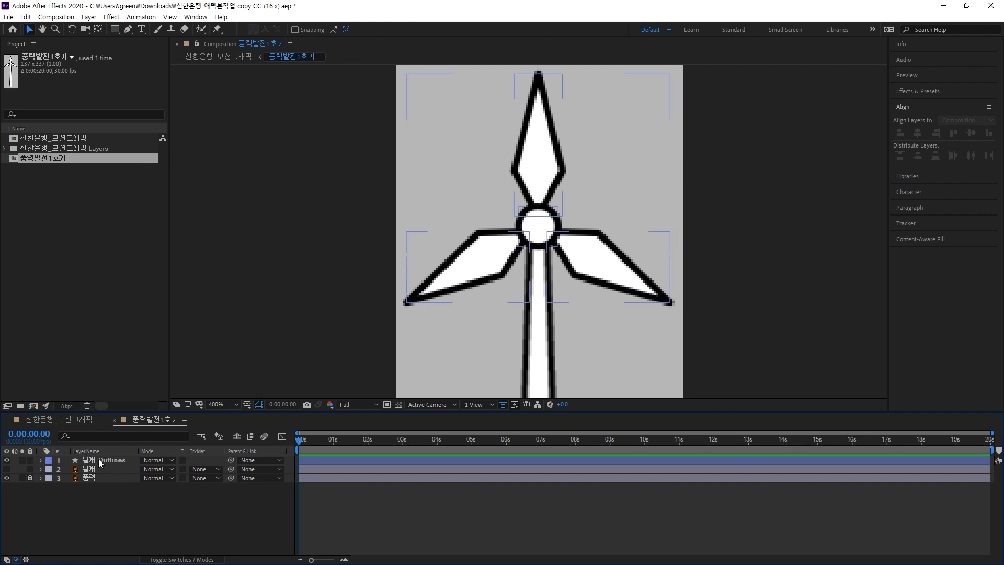
Reveal the rotation of the blade outlines layer and swing it back and forth to test its pivot at the hub
{"action": "left_click", "coordinate": [621, 274]}
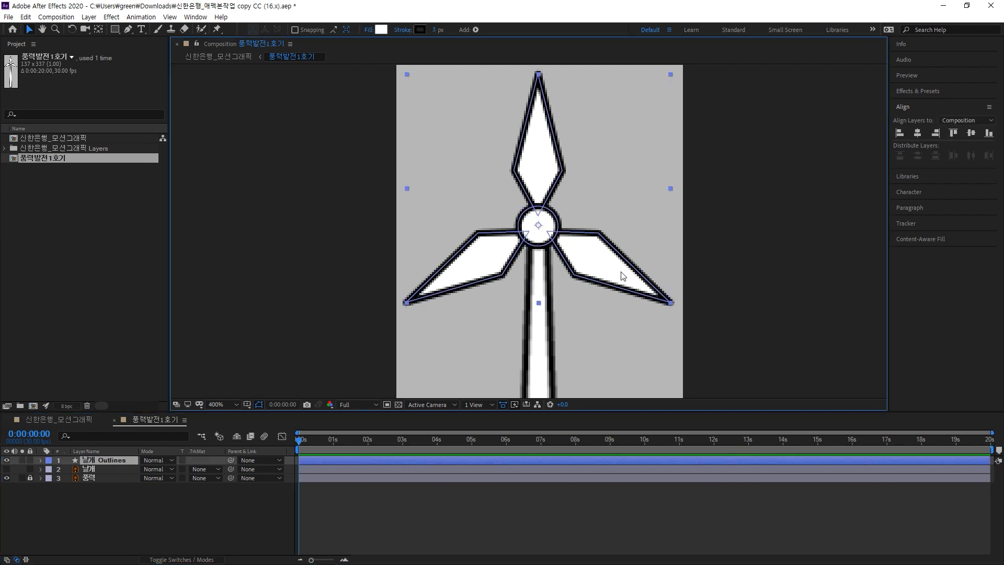
{"action": "left_click", "coordinate": [107, 461]}
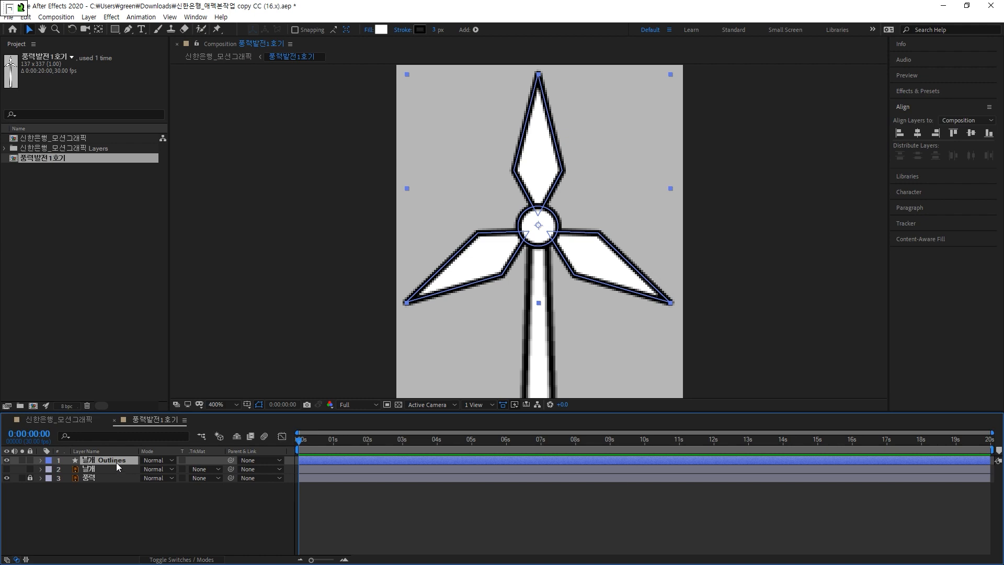
{"action": "key", "text": "r"}
{"action": "left_click_drag", "start_coordinate": [154, 469], "coordinate": [215, 532]}
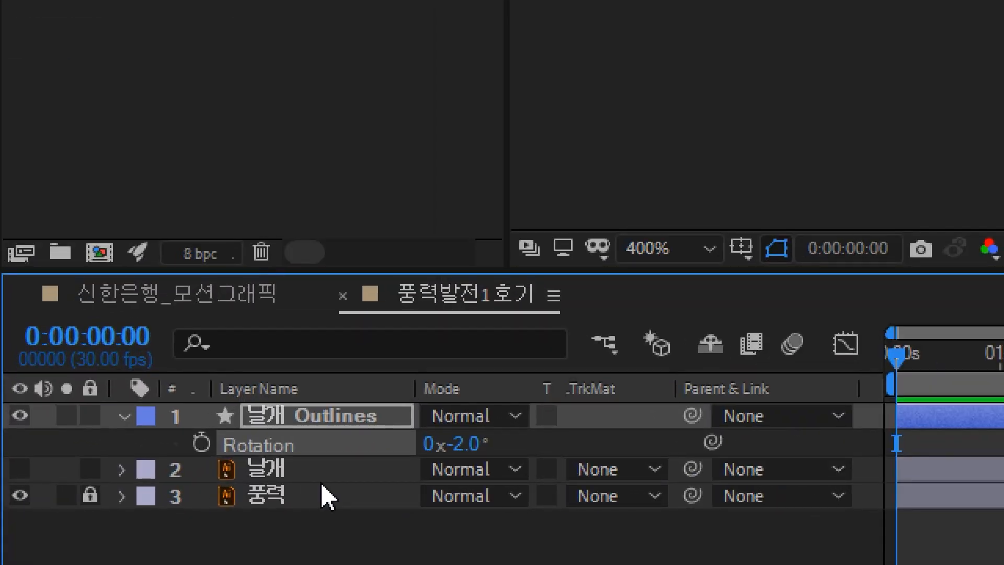
{"action": "left_click_drag", "start_coordinate": [464, 446], "coordinate": [500, 445]}
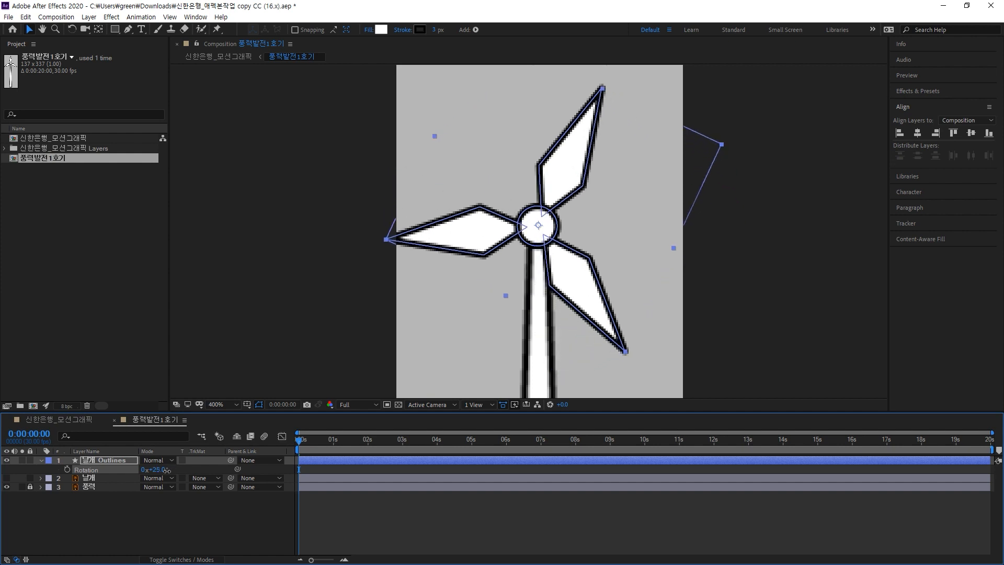
{"action": "left_click_drag", "start_coordinate": [167, 470], "coordinate": [156, 470]}
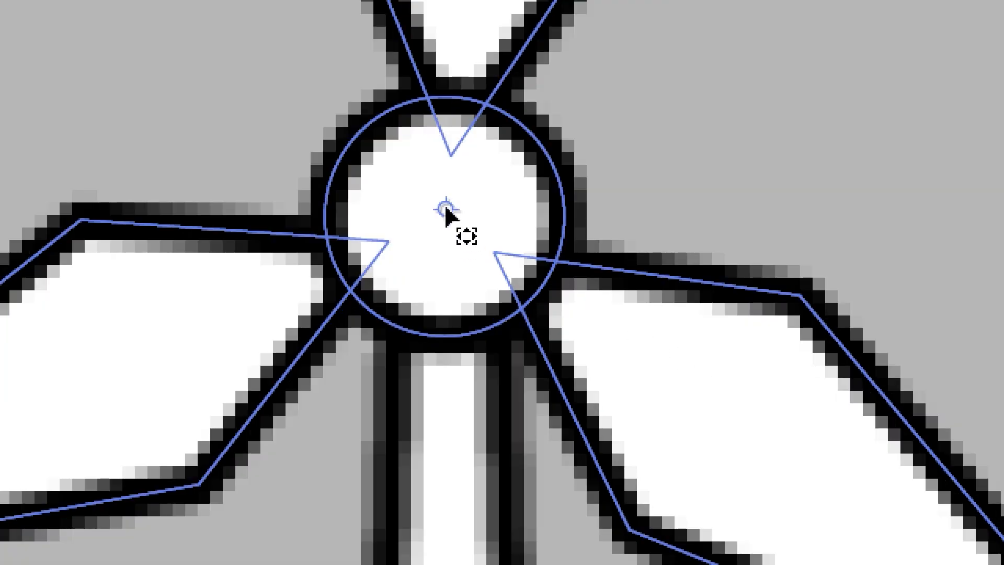
Fine-tune the blade outlines layer's anchor point onto the exact centre of the hub circle and check it by rotating the blades
{"action": "mouse_move", "coordinate": [444, 208]}
{"action": "left_mouse_down"}
{"action": "mouse_move", "coordinate": [448, 229]}
{"action": "mouse_move", "coordinate": [444, 209]}
{"action": "mouse_move", "coordinate": [464, 215]}
{"action": "mouse_move", "coordinate": [445, 217]}
{"action": "left_mouse_up"}
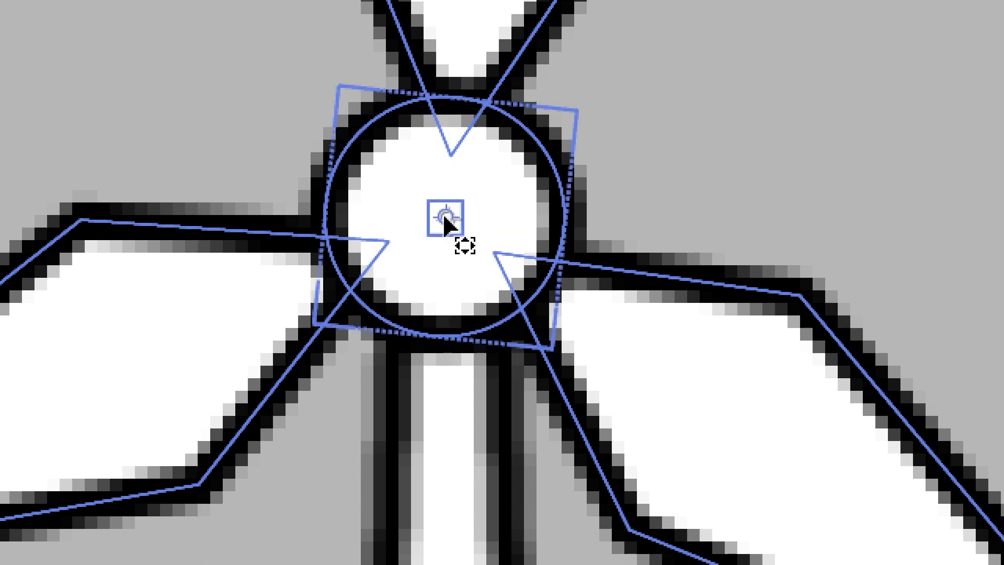
{"action": "mouse_move", "coordinate": [445, 218]}
{"action": "left_mouse_down"}
{"action": "mouse_move", "coordinate": [446, 157]}
{"action": "mouse_move", "coordinate": [440, 228]}
{"action": "mouse_move", "coordinate": [484, 241]}
{"action": "mouse_move", "coordinate": [502, 269]}
{"action": "mouse_move", "coordinate": [445, 220]}
{"action": "left_mouse_up"}
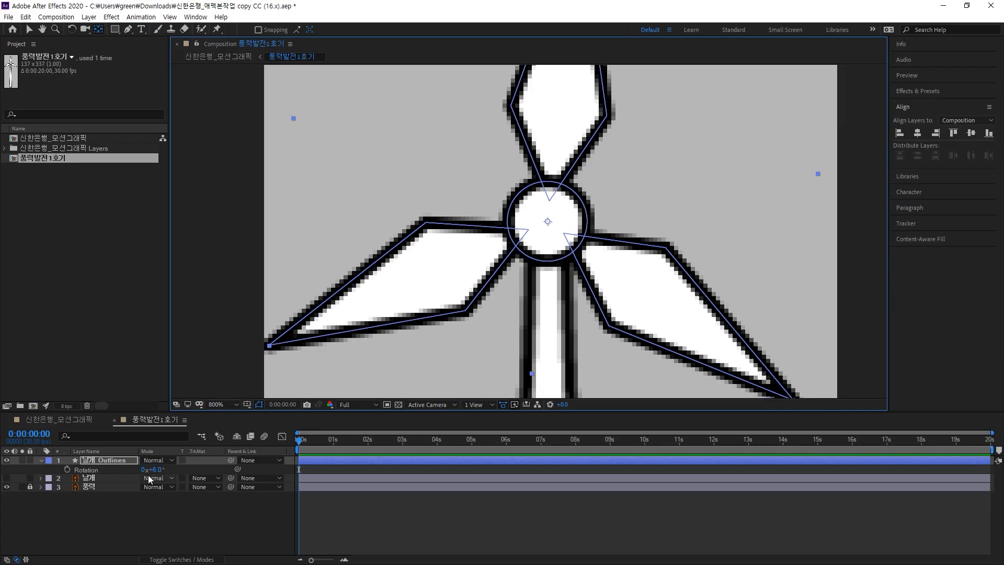
{"action": "left_click_drag", "start_coordinate": [152, 469], "coordinate": [358, 434]}
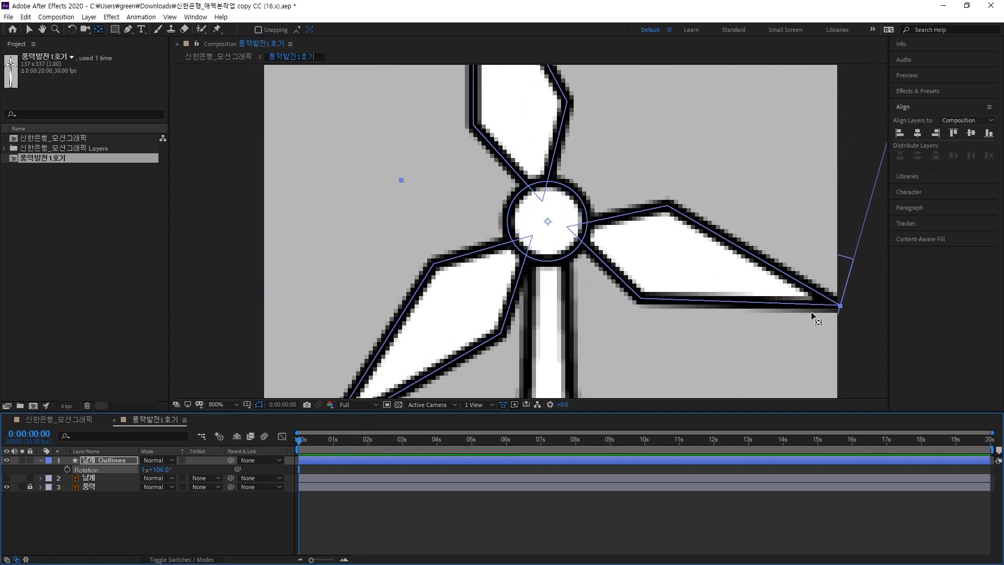
{"action": "scroll", "coordinate": [716, 331], "scroll_direction": "down", "scroll_amount": 3}
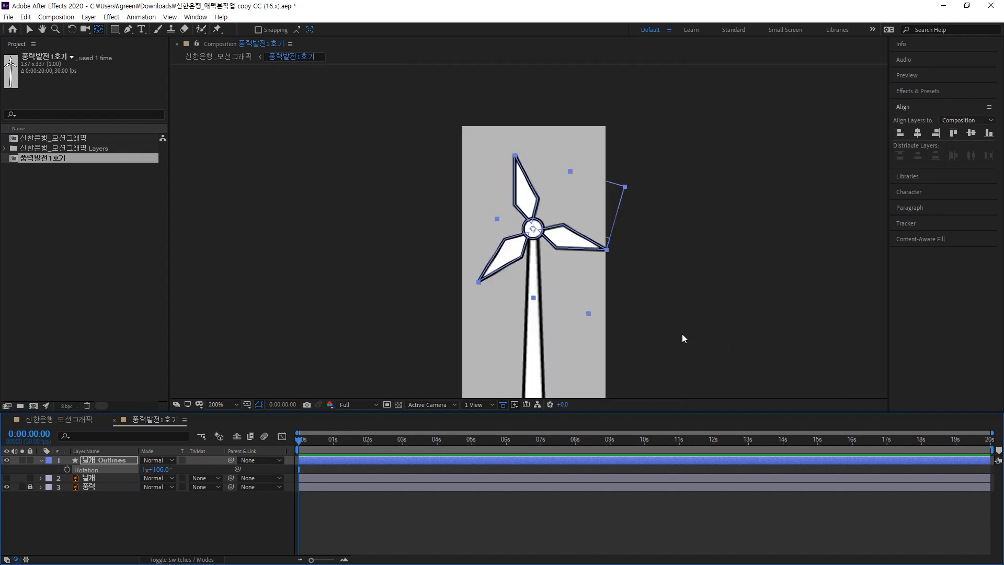
Widen the wind turbine composition to 171 px so the rotating blades fit, and save the project
{"action": "key", "text": "ctrl+k"}
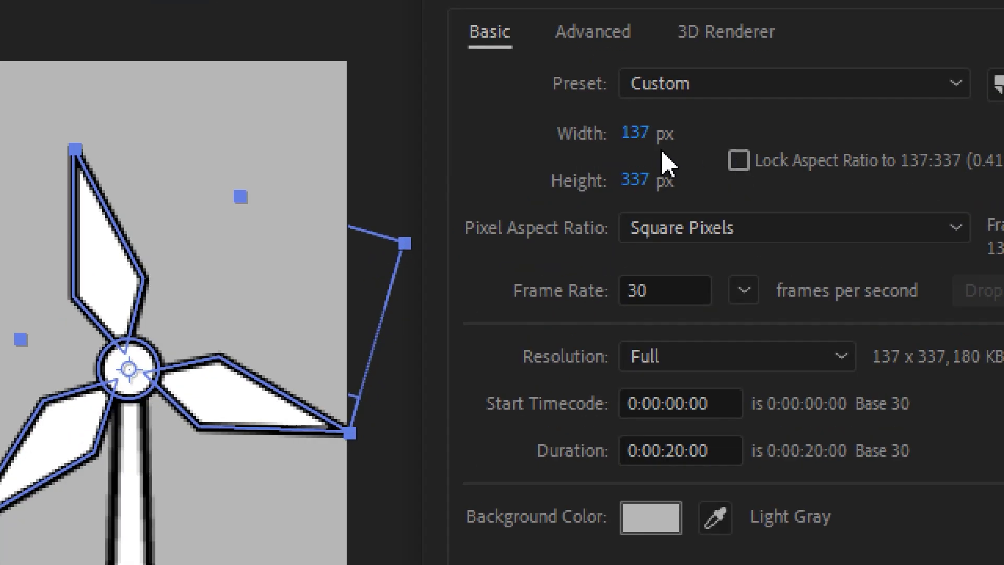
{"action": "left_click_drag", "start_coordinate": [634, 134], "coordinate": [690, 135]}
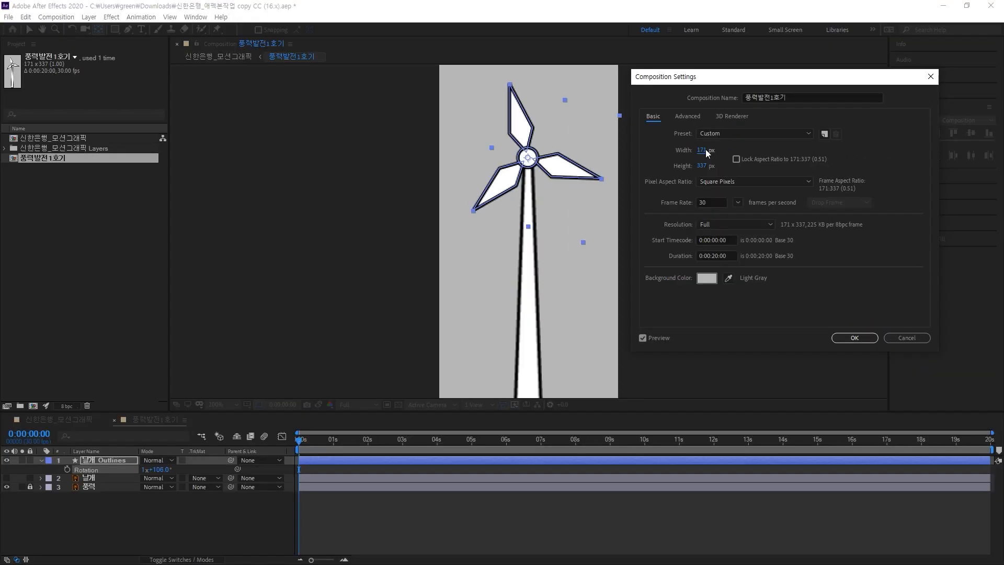
{"action": "left_click", "coordinate": [848, 338]}
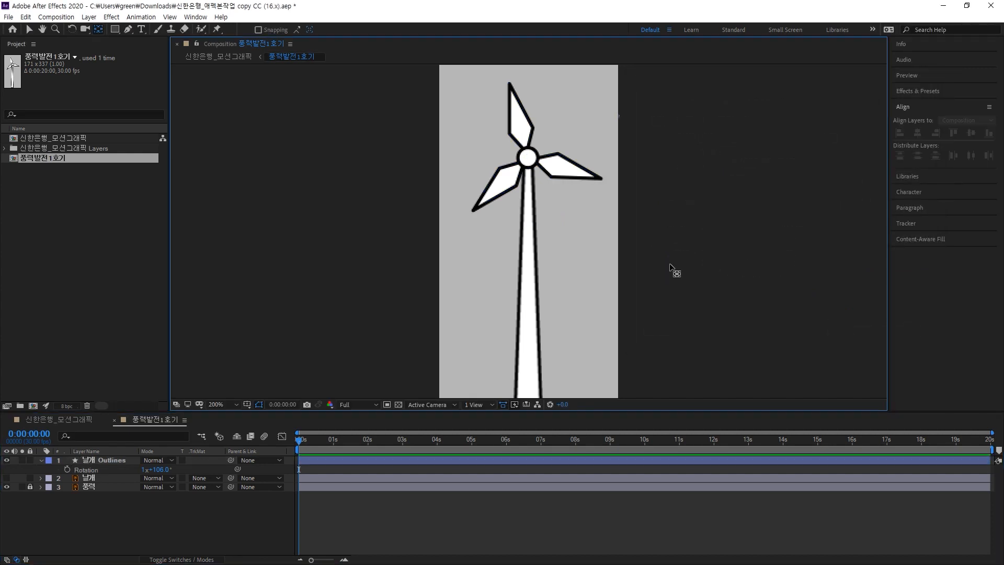
{"action": "mouse_move", "coordinate": [302, 445]}
{"action": "left_mouse_down"}
{"action": "mouse_move", "coordinate": [340, 446]}
{"action": "mouse_move", "coordinate": [285, 449]}
{"action": "left_mouse_up"}
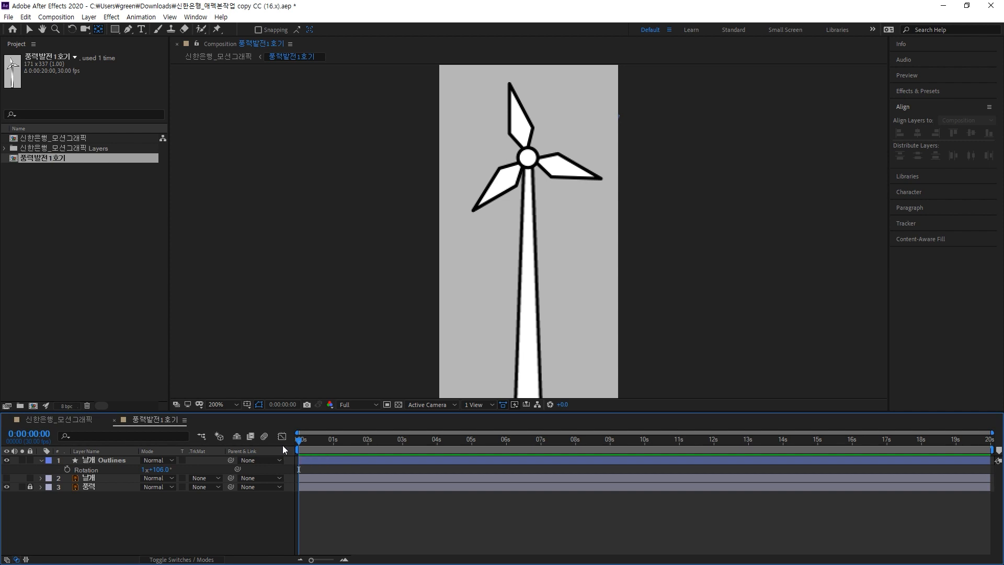
{"action": "left_click", "coordinate": [241, 290]}
{"action": "key", "text": "ctrl+s"}
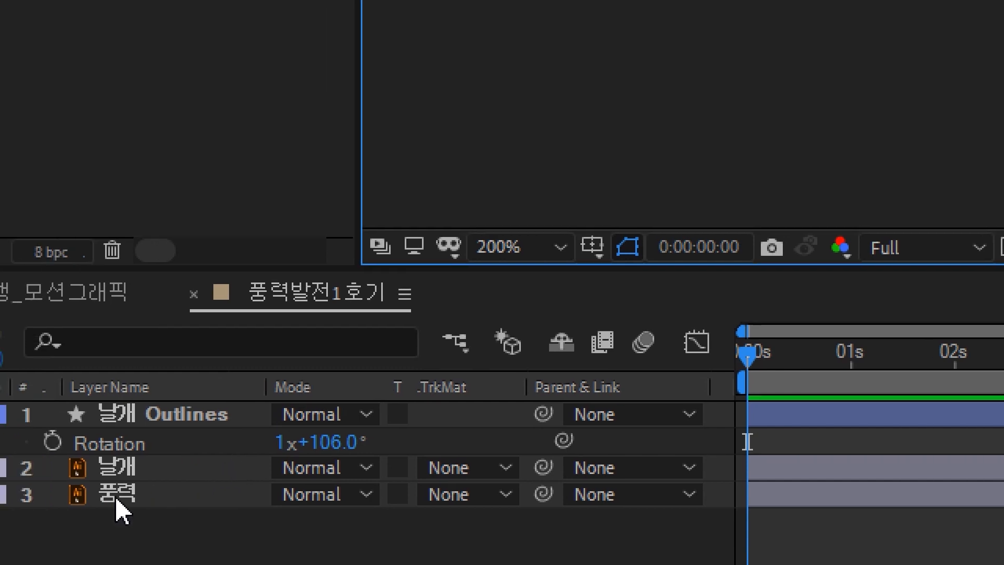
Reset the rotation of the blade outlines layer to 0x+0.0°
{"action": "left_click", "coordinate": [362, 433]}
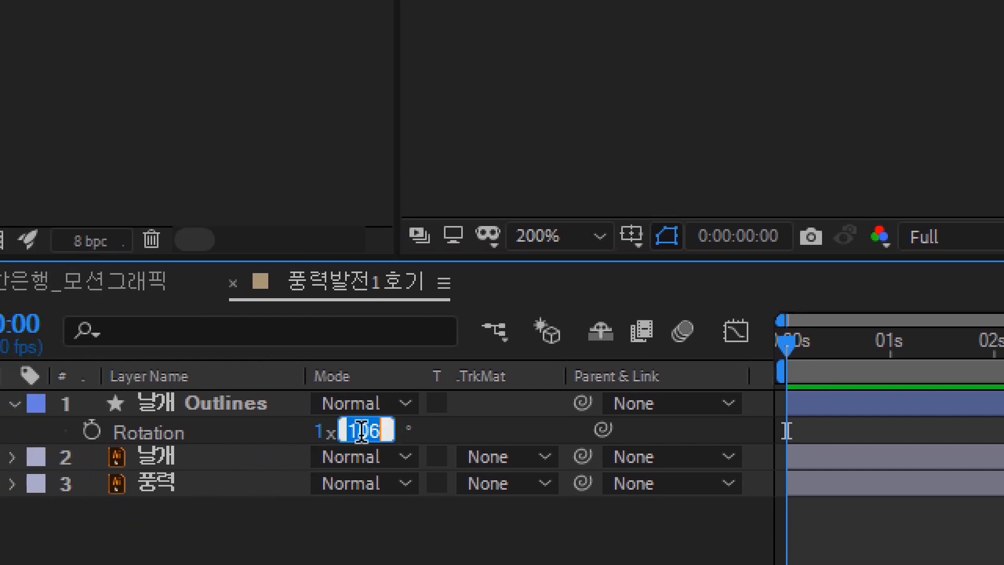
{"action": "type", "text": "0"}
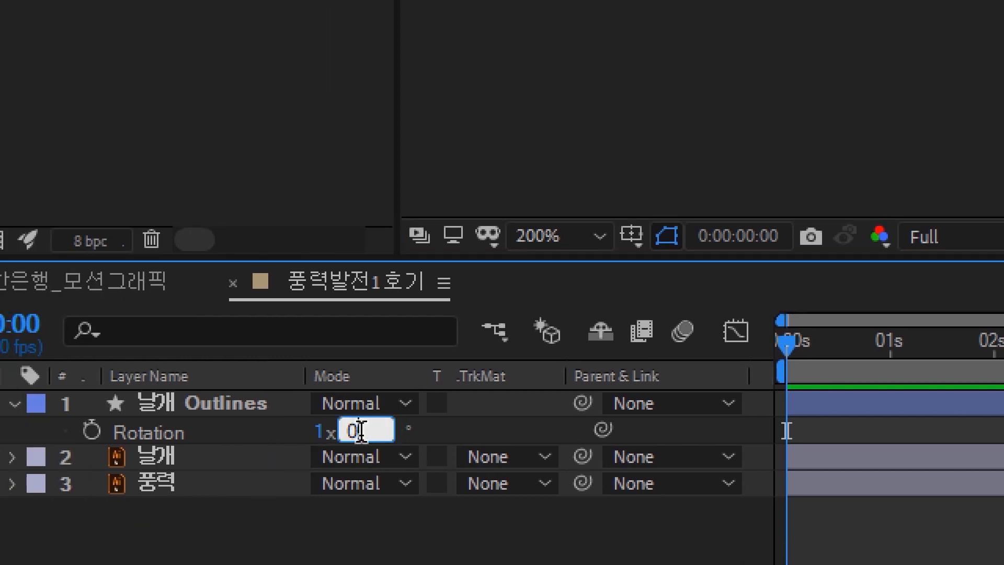
{"action": "left_click", "coordinate": [317, 432]}
{"action": "type", "text": "0"}
{"action": "key", "text": "Return"}
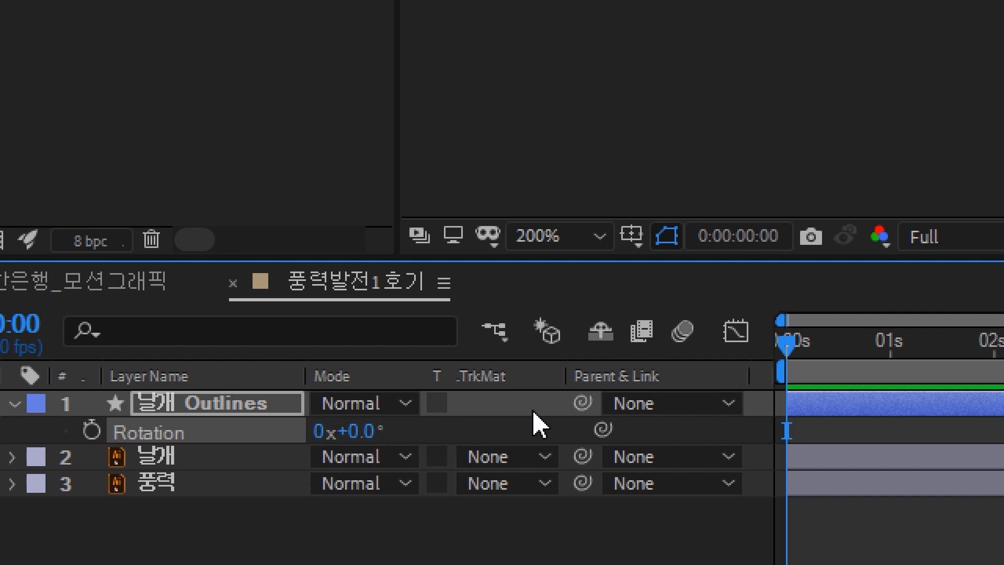
Start animating the blade outlines' rotation with a keyframe at 0:00:00:00
{"action": "left_click_drag", "start_coordinate": [795, 341], "coordinate": [862, 356]}
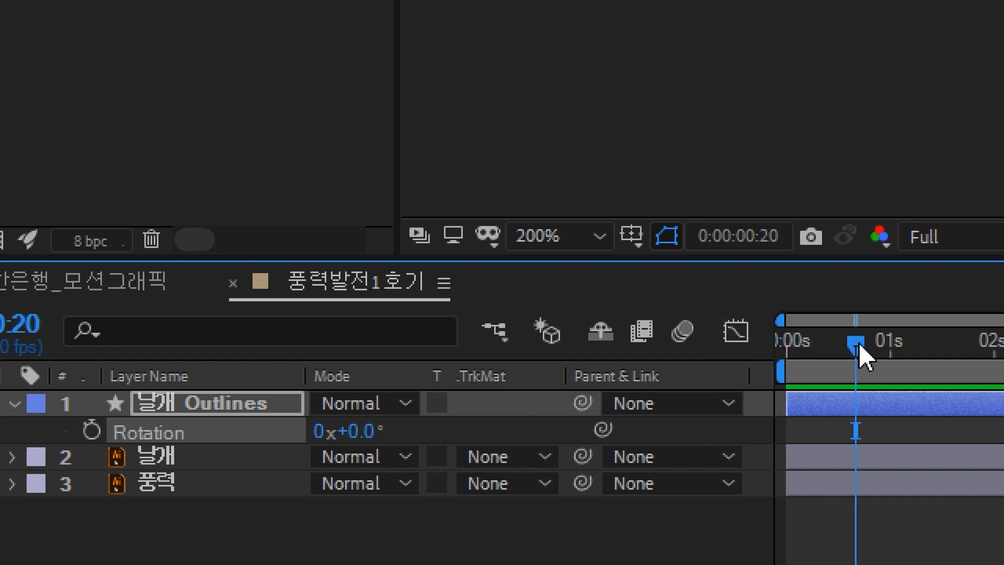
{"action": "key", "text": "Home"}
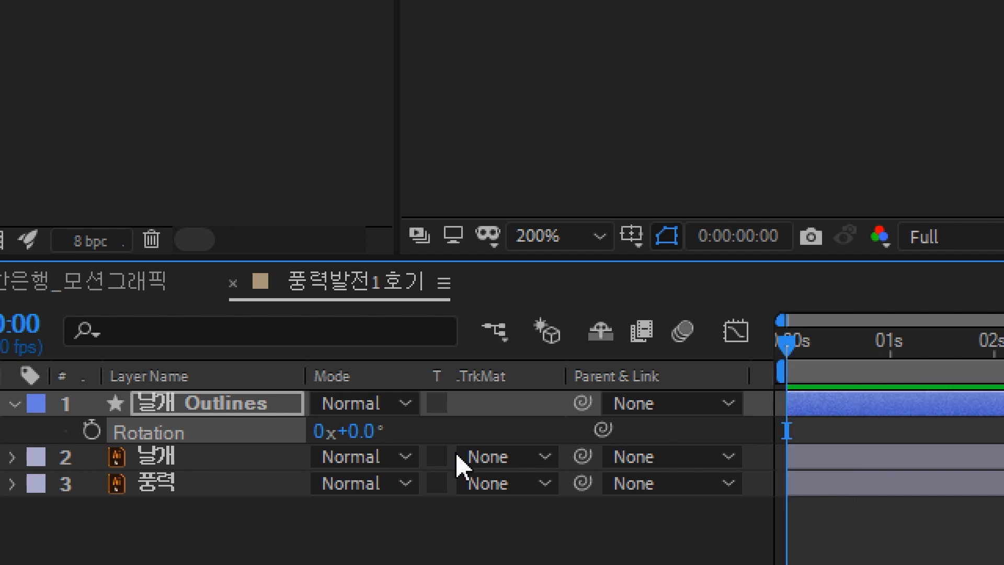
{"action": "left_click", "coordinate": [92, 430]}
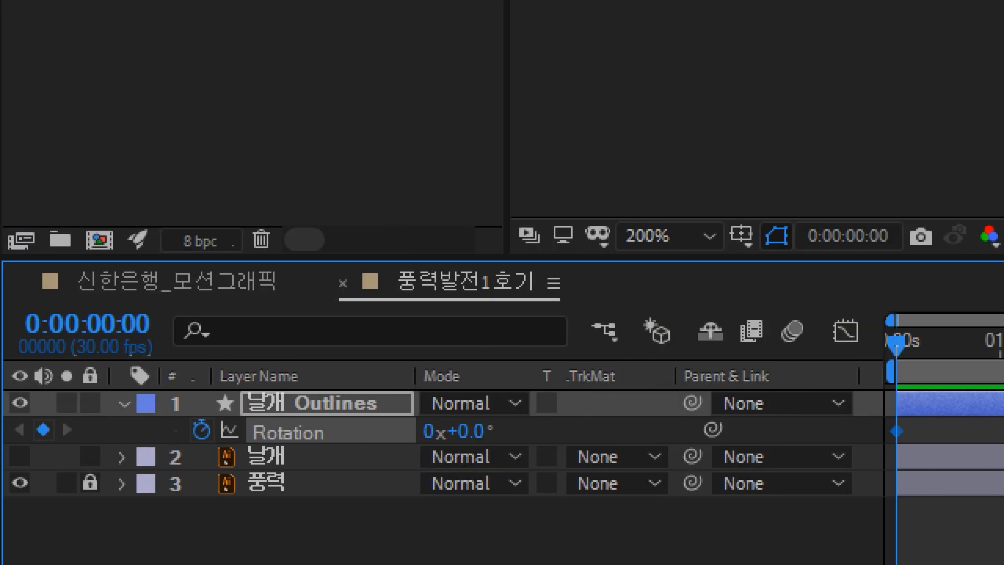
Add a rotation keyframe of 1x+0.0° at 0:00:04:00 on the blade outlines layer
{"action": "left_click", "coordinate": [128, 326]}
{"action": "type", "text": "4."}
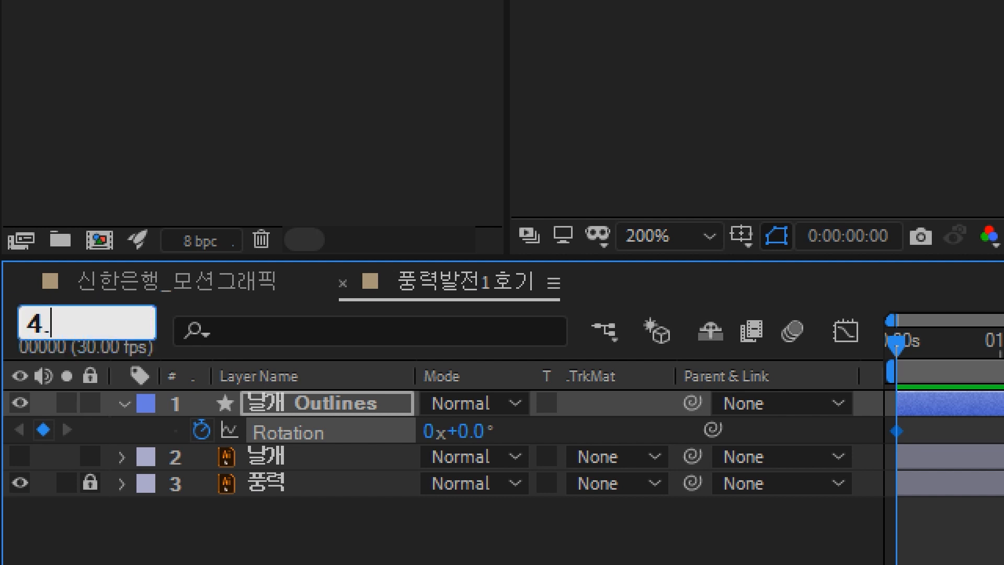
{"action": "key", "text": "Return"}
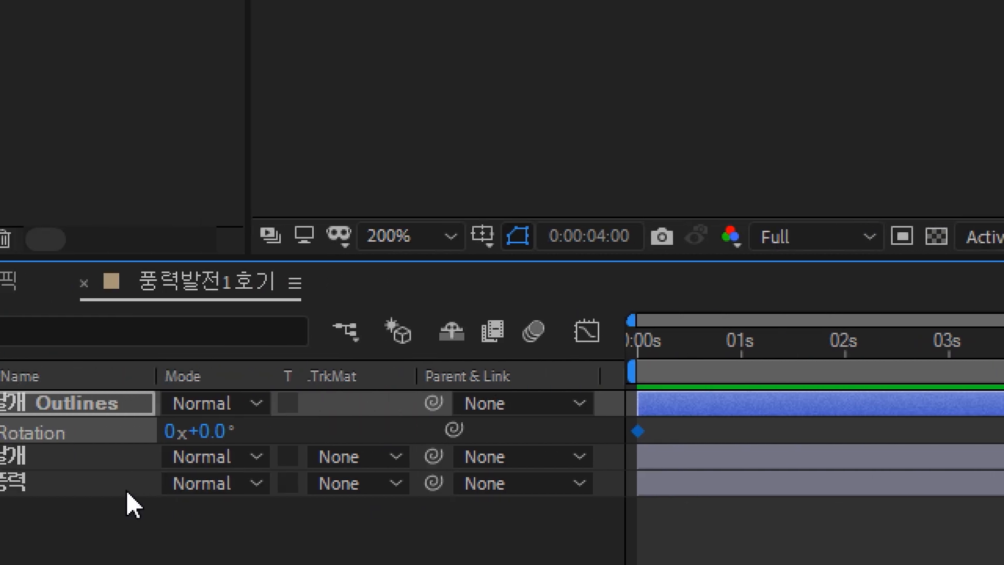
{"action": "left_click", "coordinate": [170, 432]}
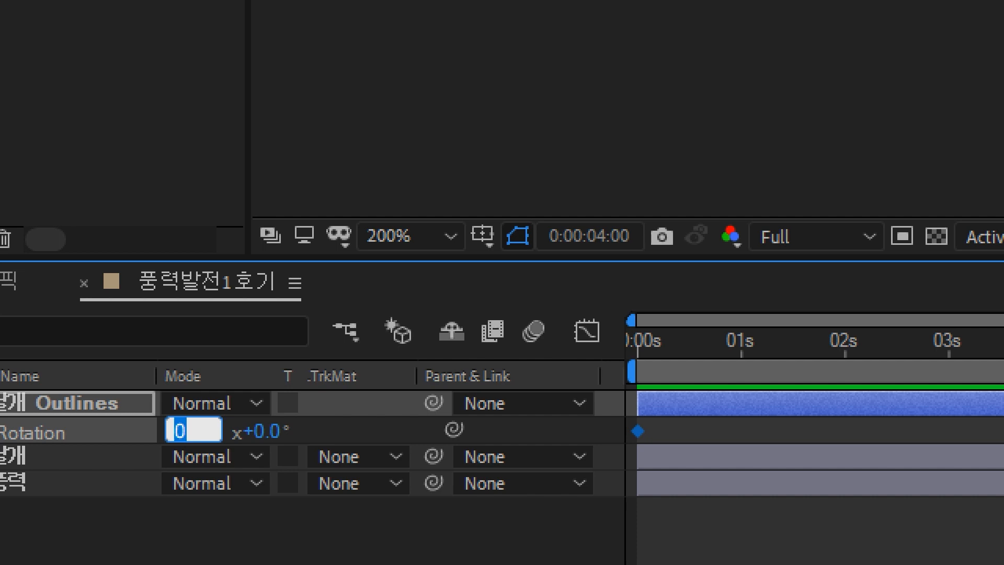
{"action": "type", "text": "1"}
{"action": "key", "text": "Return"}
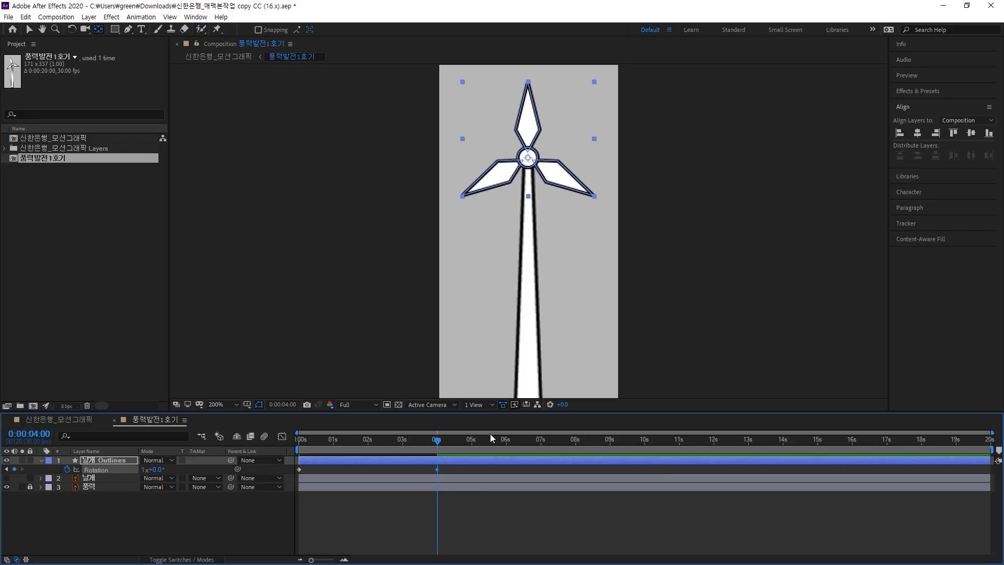
Play the composition from the start to check the single turn of the blades
{"action": "left_click_drag", "start_coordinate": [445, 438], "coordinate": [237, 453]}
{"action": "key", "text": "space"}
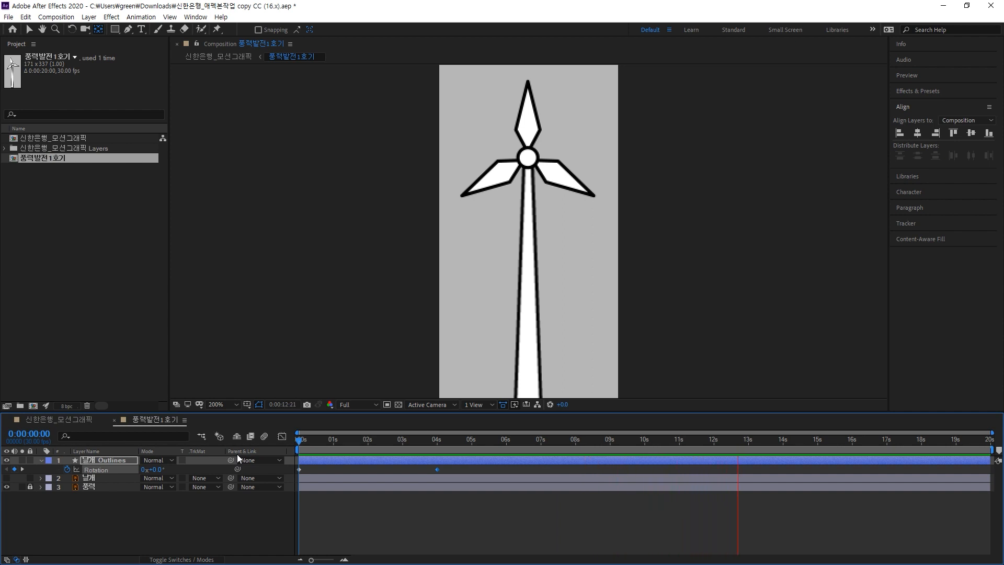
{"action": "left_click_drag", "start_coordinate": [304, 446], "coordinate": [326, 441]}
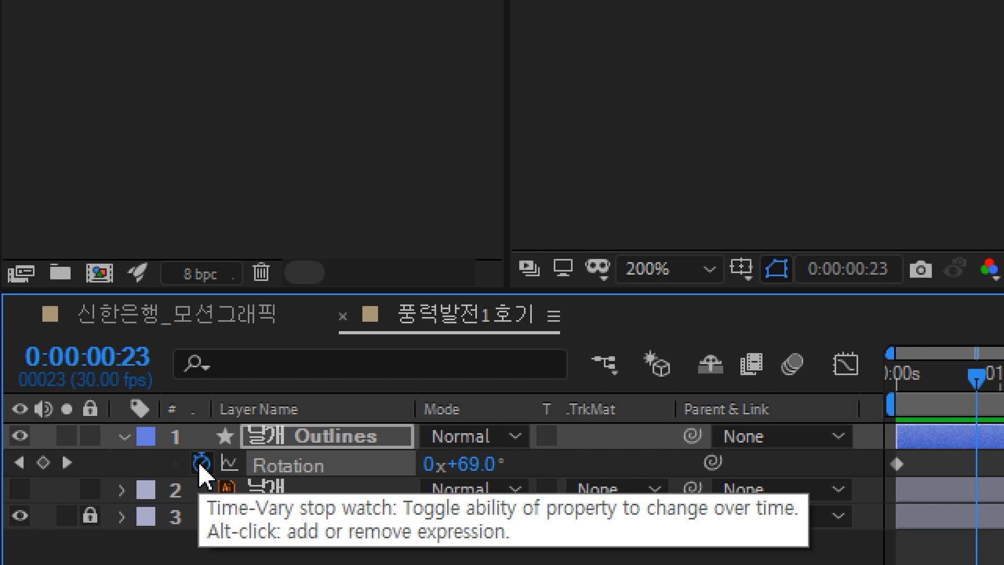
Add the expression loopOut() to the rotation of the blade outlines layer
{"action": "left_click", "coordinate": [200, 468], "text": "alt"}
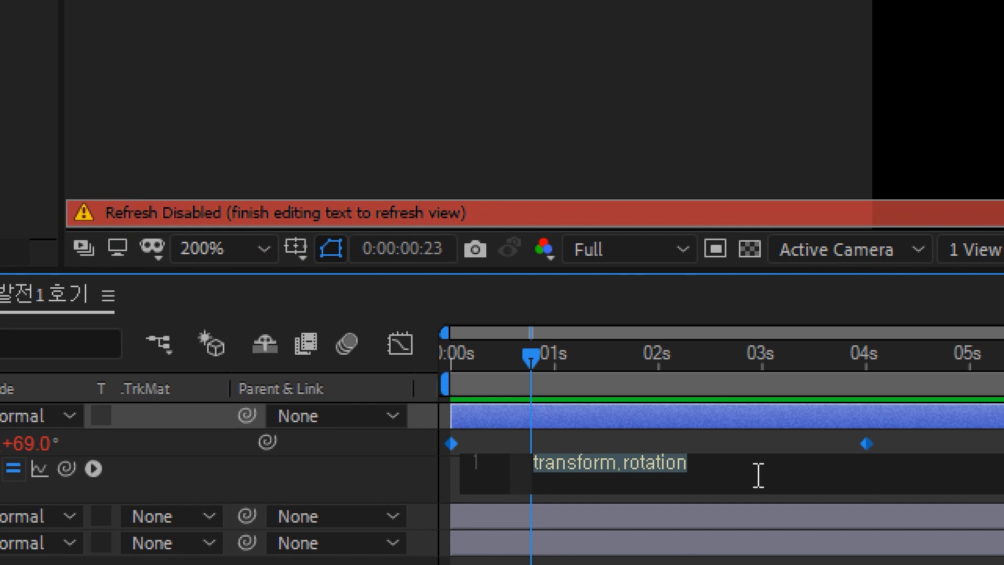
{"action": "type", "text": "loop"}
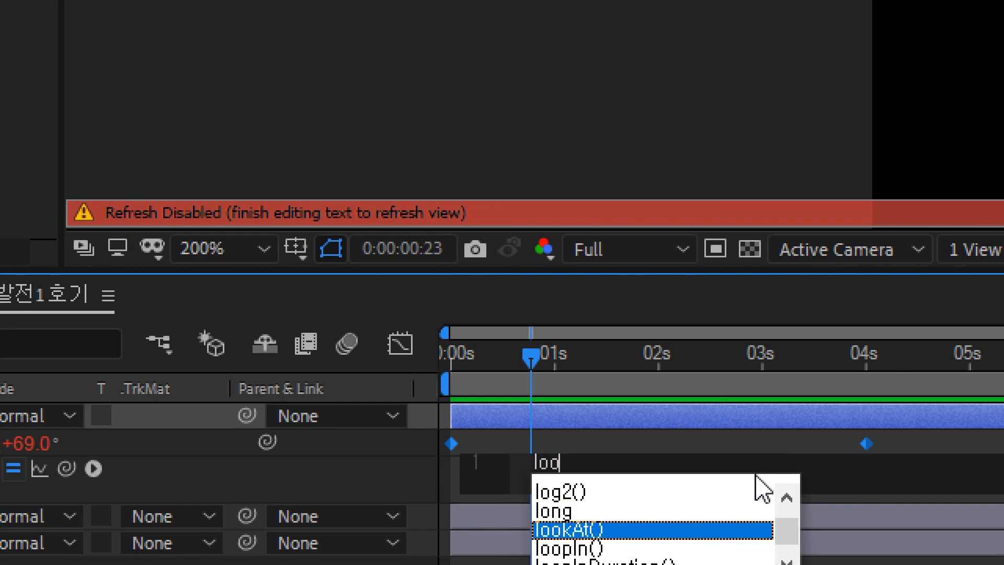
{"action": "key", "text": "Down"}
{"action": "key", "text": "Down"}
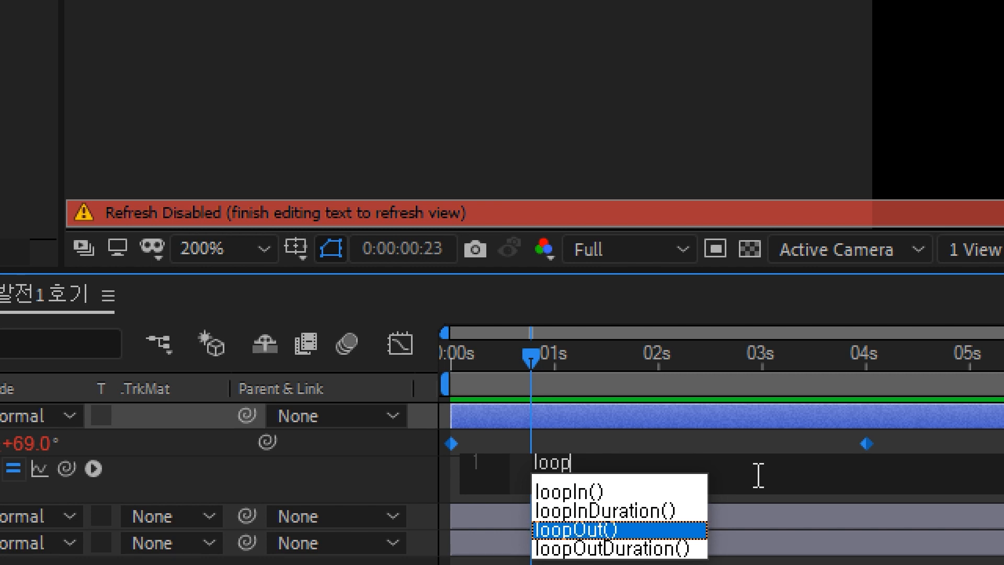
{"action": "key", "text": "Return"}
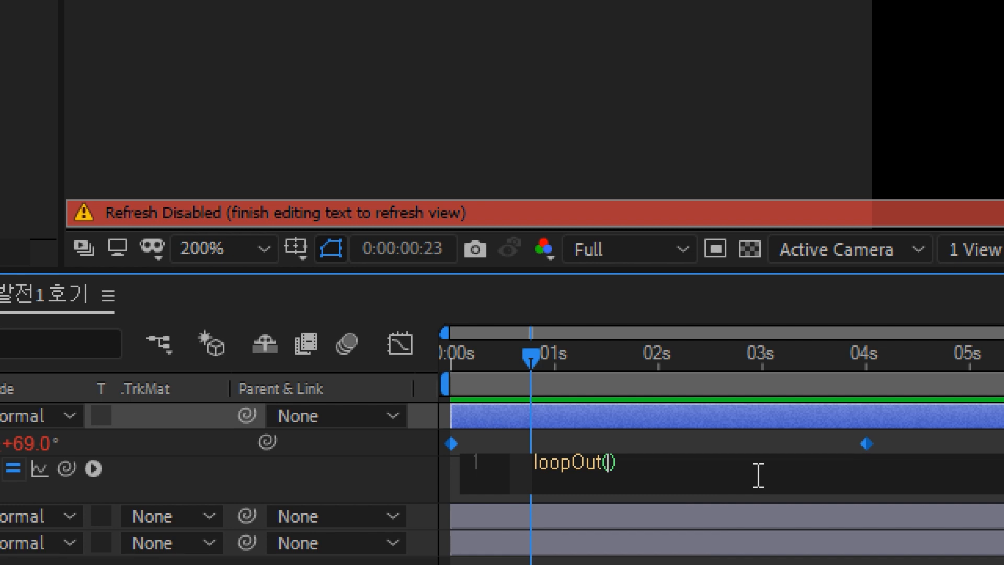
{"action": "left_click", "coordinate": [695, 469]}
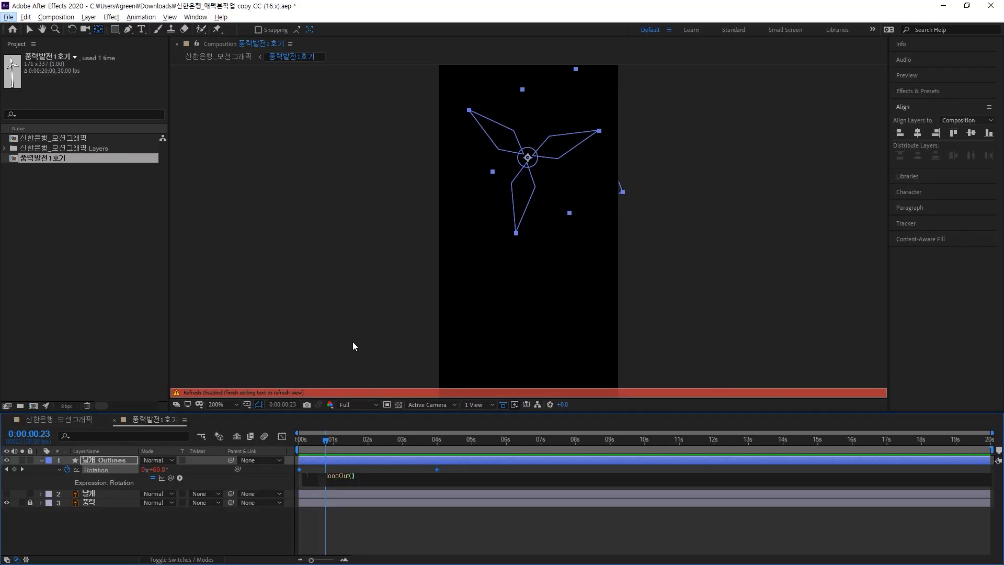
{"action": "left_click", "coordinate": [353, 342]}
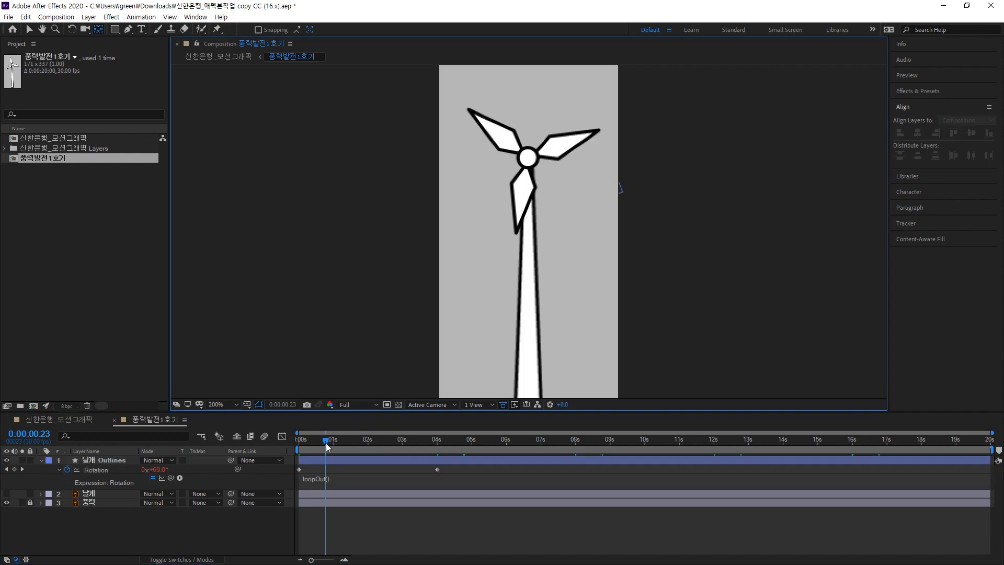
Preview the looping rotation from the start, and move the 4-second rotation keyframe to 2 seconds to spin the blades faster
{"action": "left_click_drag", "start_coordinate": [325, 442], "coordinate": [216, 431]}
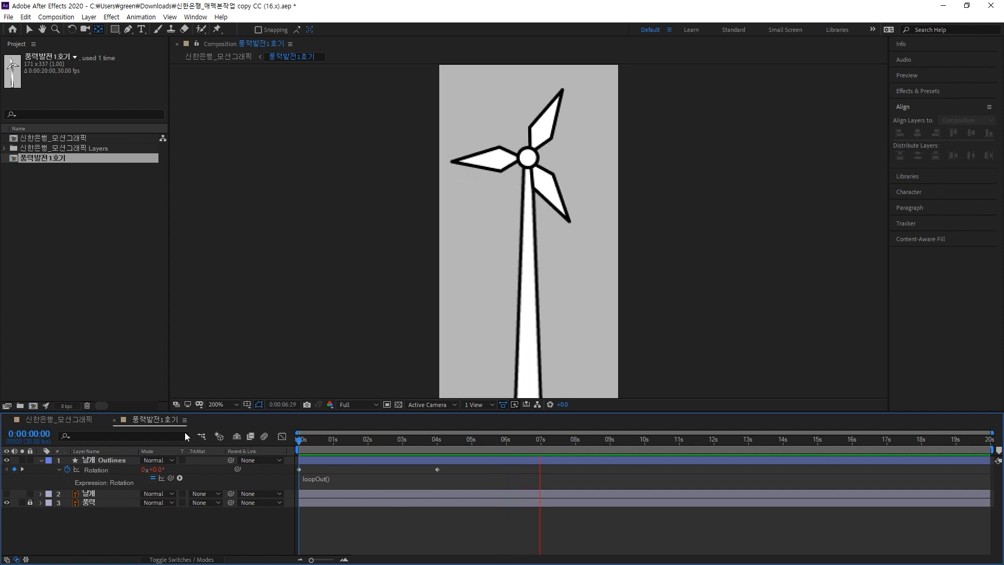
{"action": "key", "text": "space"}
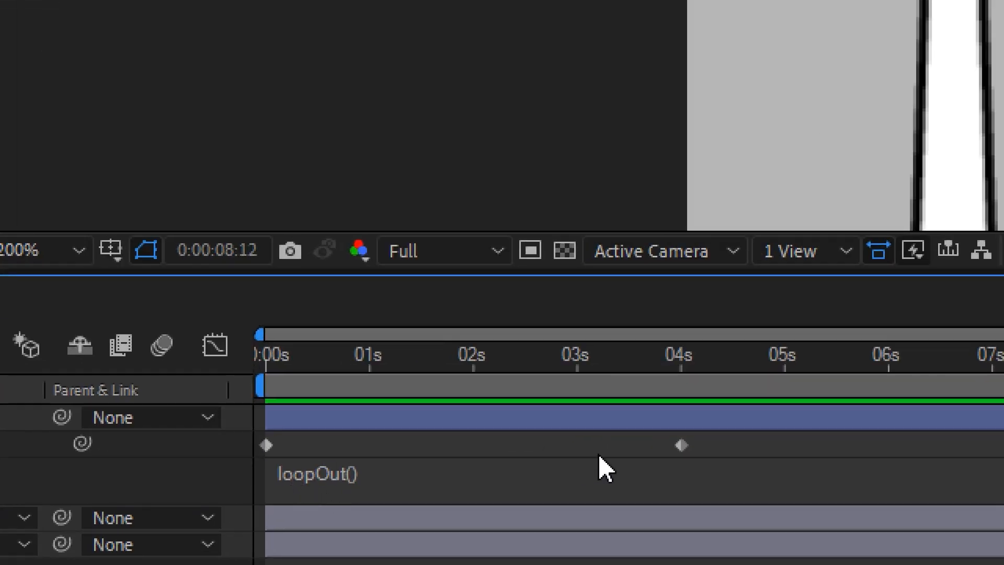
{"action": "left_click_drag", "start_coordinate": [679, 448], "coordinate": [473, 451]}
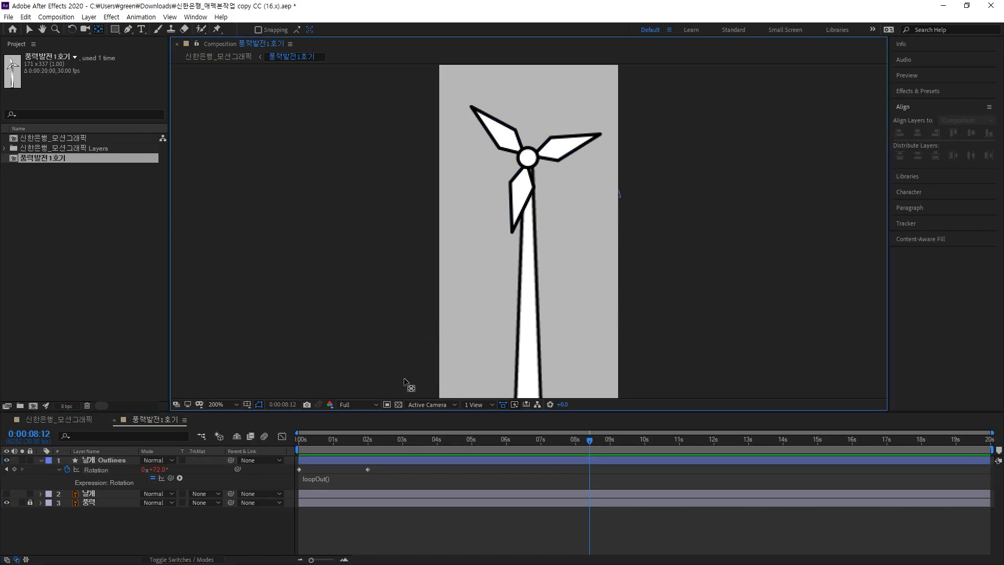
Preview the faster looping blade rotation from the start, and return to the 신한은행_모션그래픽 composition
{"action": "key", "text": "Home"}
{"action": "key", "text": "space"}
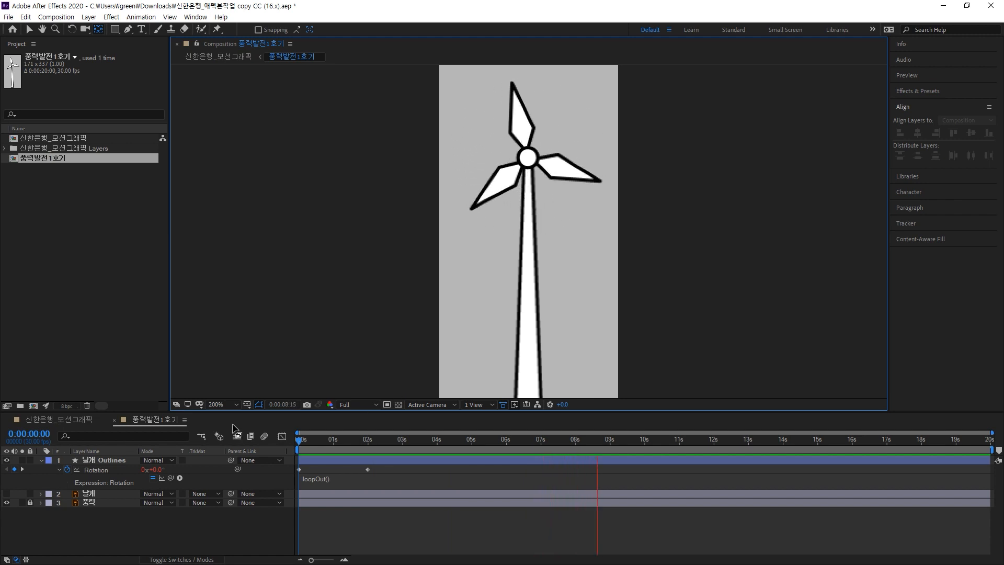
{"action": "left_click", "coordinate": [76, 420]}
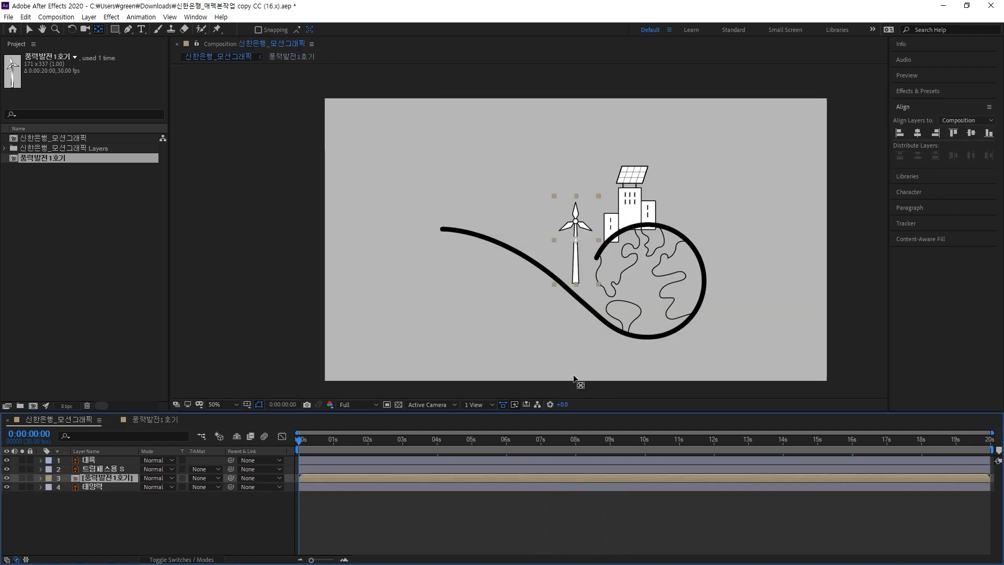
Bring the 풍력발전1호기 wind turbine pre-comp to the top of the layer stack in the main composition
{"action": "left_click", "coordinate": [724, 212]}
{"action": "left_click", "coordinate": [577, 232]}
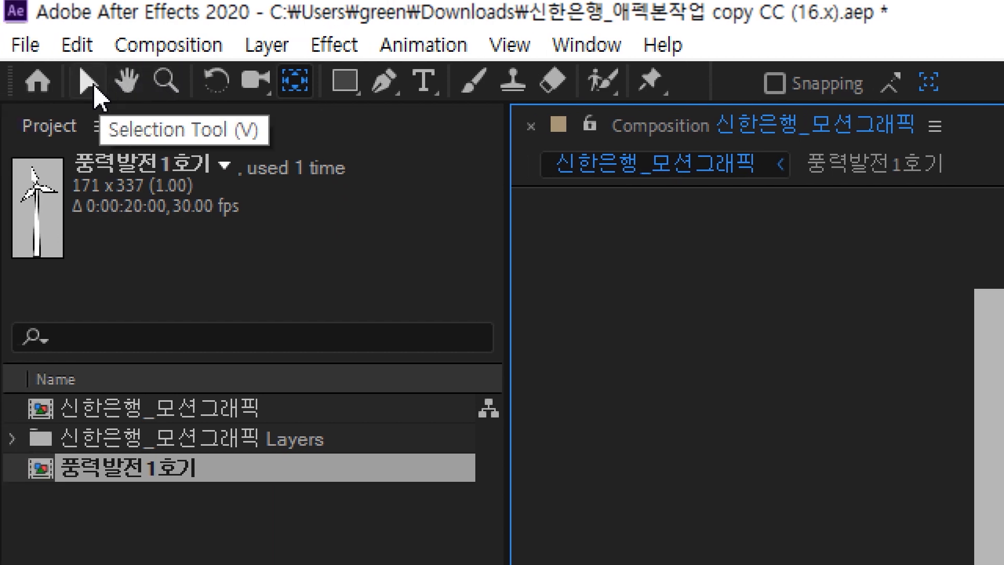
{"action": "left_click", "coordinate": [93, 85]}
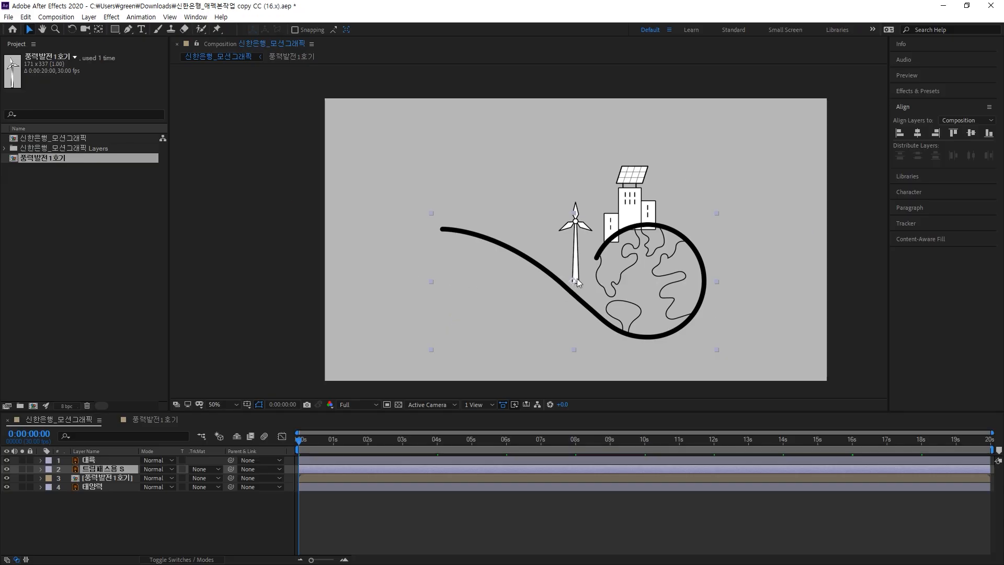
{"action": "mouse_move", "coordinate": [577, 283]}
{"action": "left_mouse_down"}
{"action": "mouse_move", "coordinate": [601, 260]}
{"action": "mouse_move", "coordinate": [574, 280]}
{"action": "left_mouse_up"}
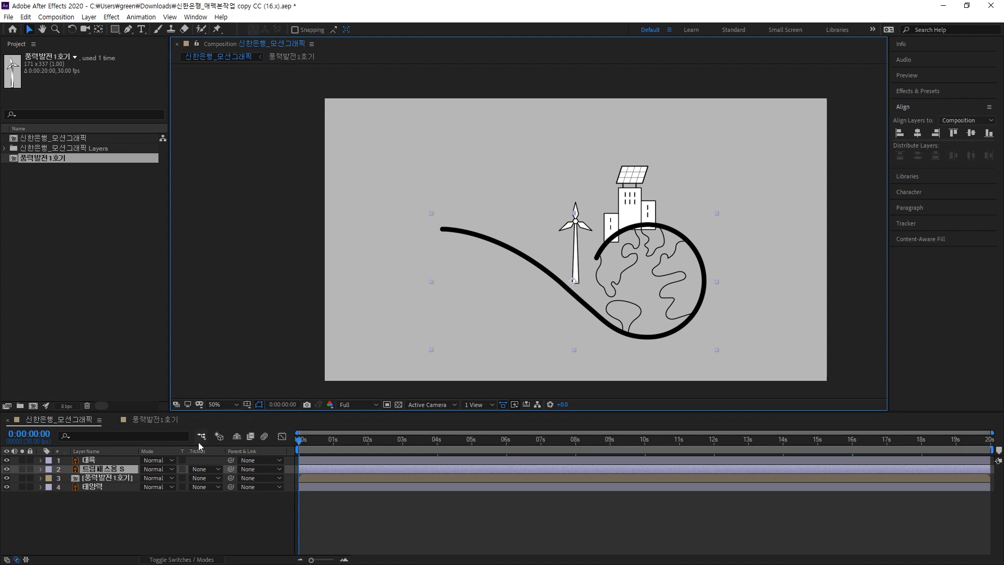
{"action": "left_click", "coordinate": [99, 478]}
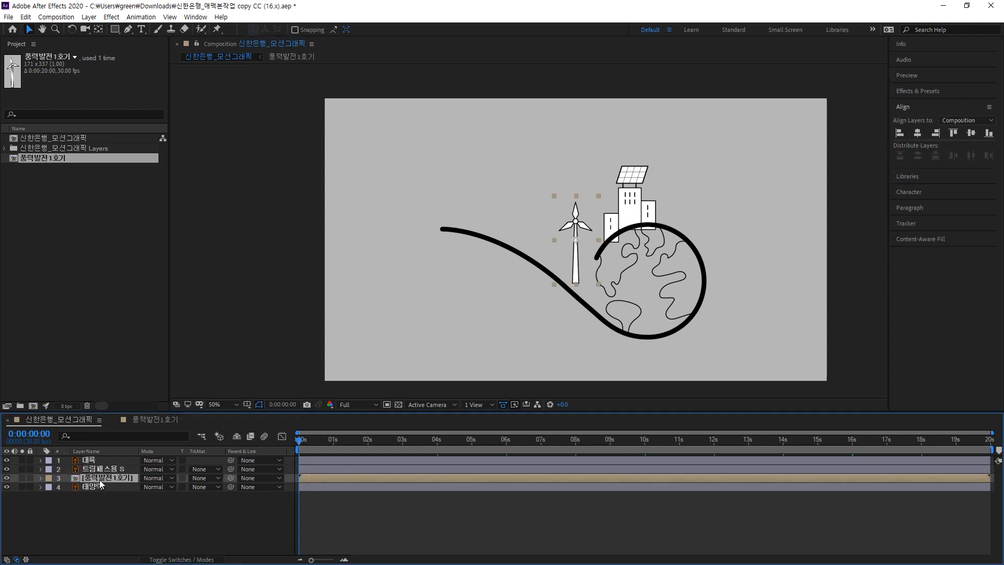
{"action": "key", "text": "ctrl+shift+bracketright"}
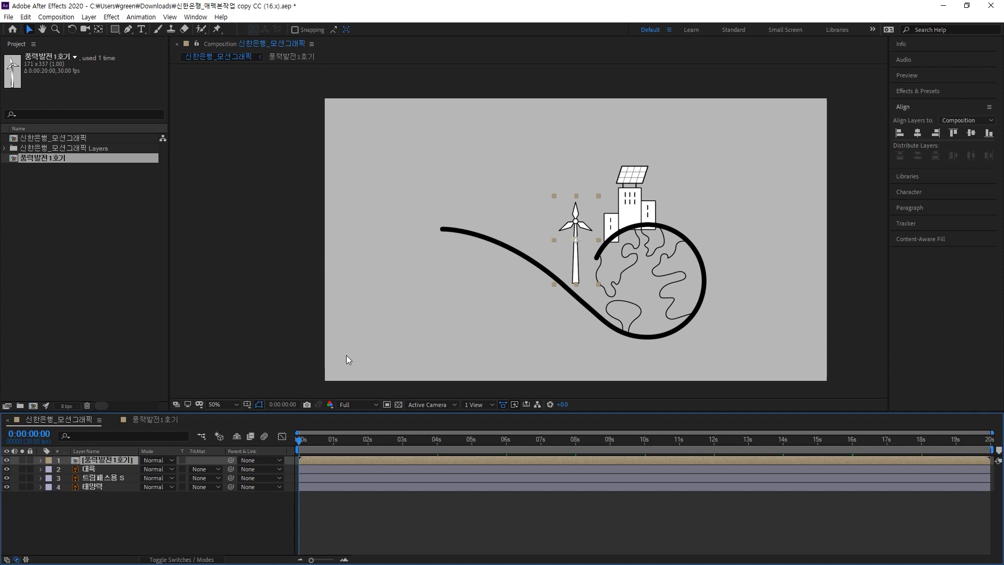
Move the wind turbine onto the top of the globe's outline, just to the right of the buildings
{"action": "left_click_drag", "start_coordinate": [575, 283], "coordinate": [524, 253]}
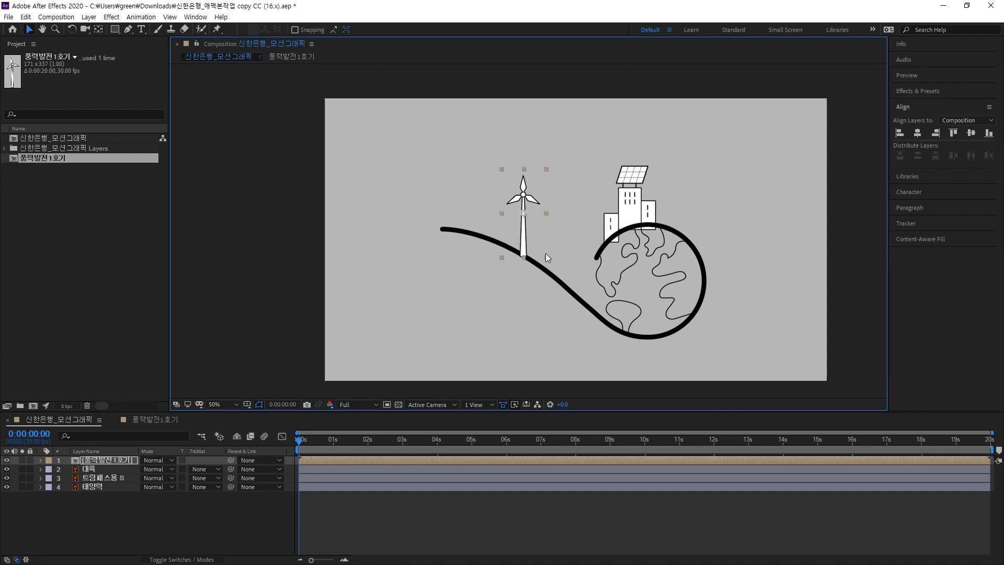
{"action": "key", "text": "ctrl+z"}
{"action": "left_click", "coordinate": [817, 230]}
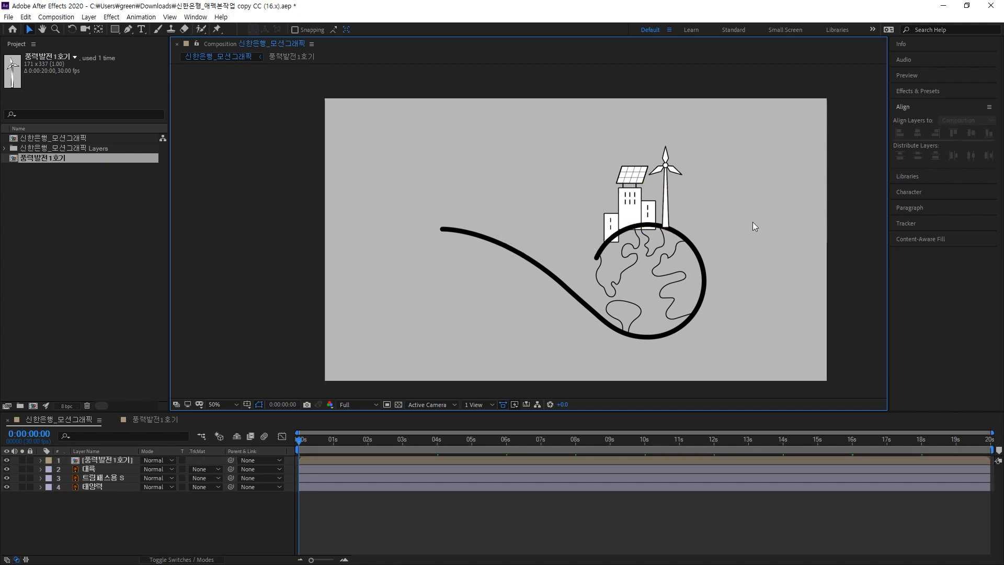
{"action": "left_click", "coordinate": [679, 212]}
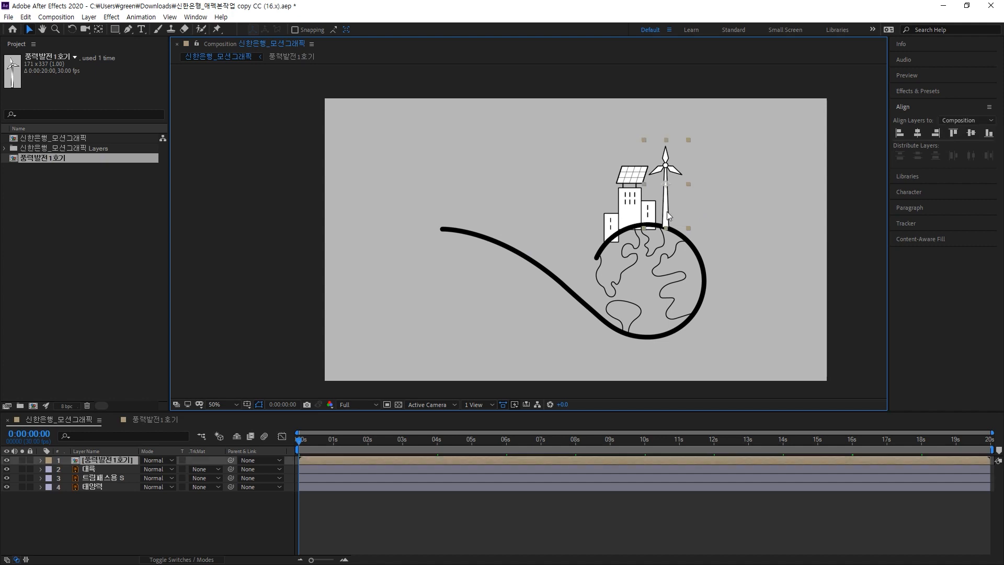
{"action": "key", "text": "ctrl+f"}
{"action": "left_click", "coordinate": [291, 341]}
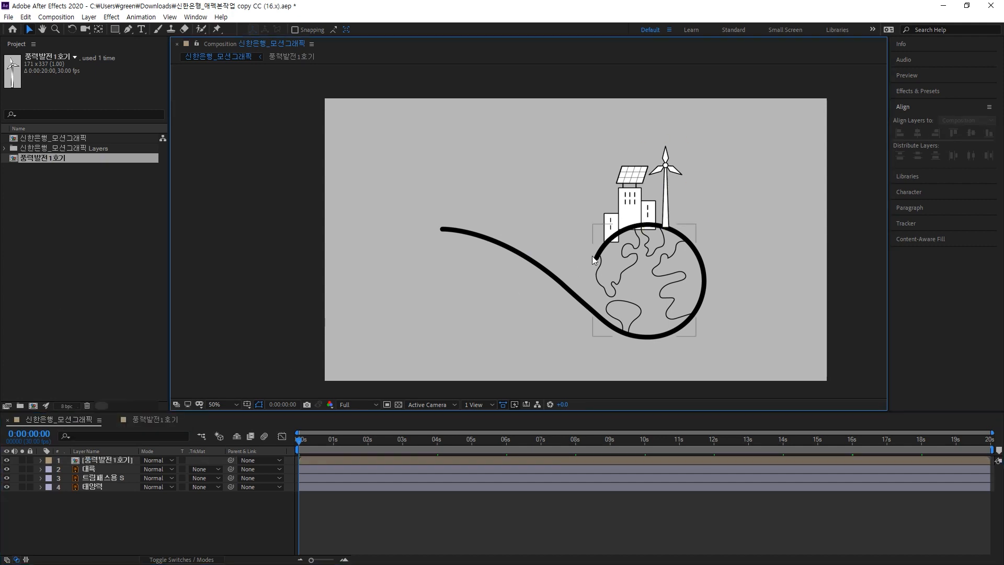
Duplicate the wind turbine layer and place the copy just right of the original, slightly lower on the globe's outline
{"action": "left_click", "coordinate": [666, 211]}
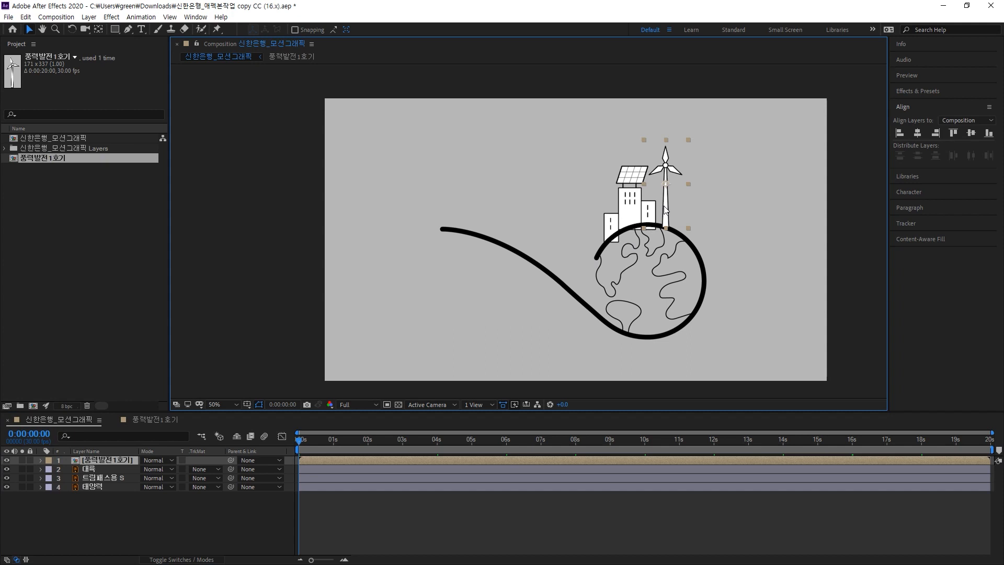
{"action": "key", "text": "ctrl+f"}
{"action": "left_click", "coordinate": [666, 210]}
{"action": "key", "text": "ctrl+d"}
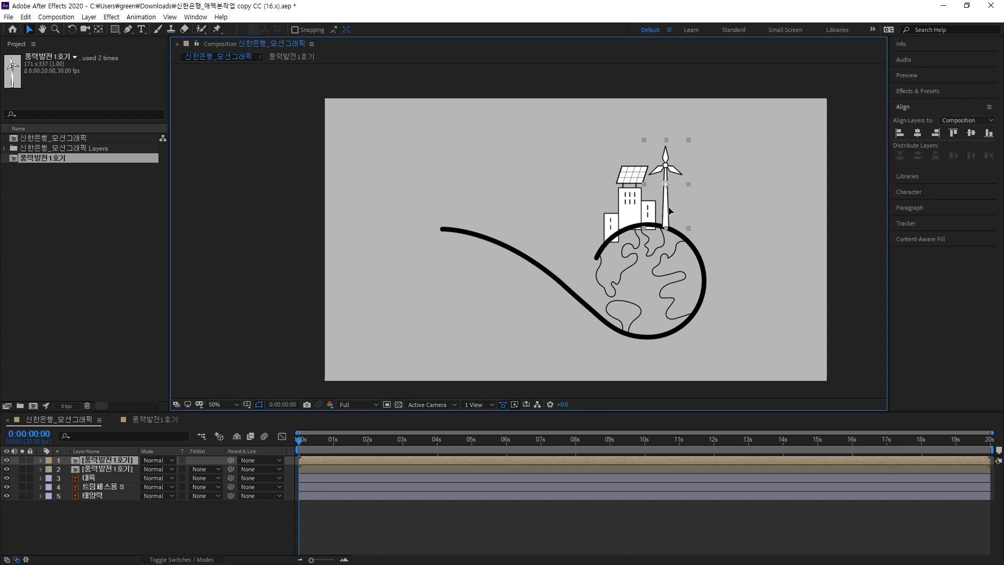
{"action": "mouse_move", "coordinate": [668, 207]}
{"action": "left_mouse_down"}
{"action": "mouse_move", "coordinate": [594, 241]}
{"action": "mouse_move", "coordinate": [696, 228]}
{"action": "mouse_move", "coordinate": [684, 217]}
{"action": "left_mouse_up"}
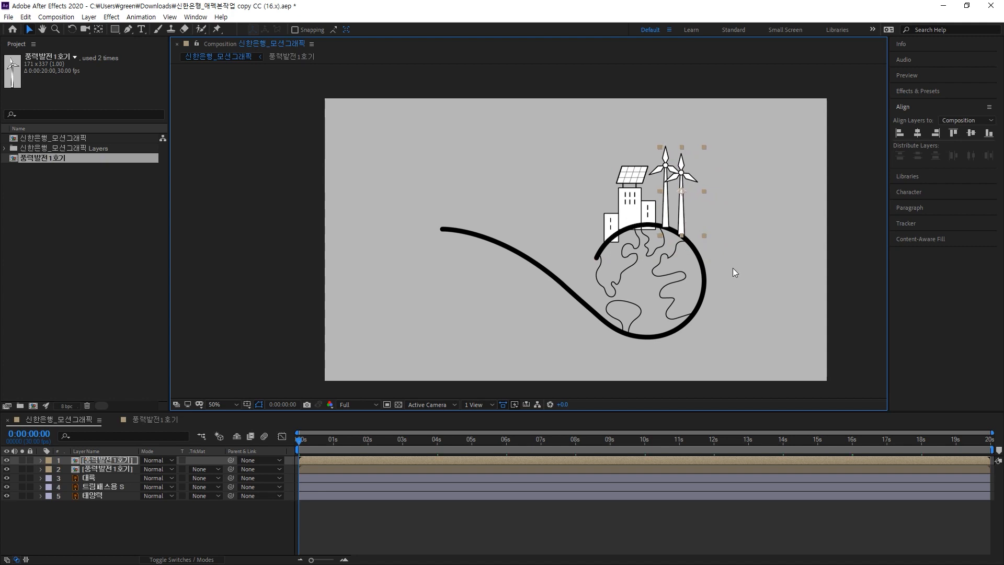
{"action": "left_click", "coordinate": [746, 261]}
Preview both wind turbines spinning beside the buildings at 100% magnification
{"action": "scroll", "coordinate": [746, 261], "scroll_direction": "up", "scroll_amount": 2}
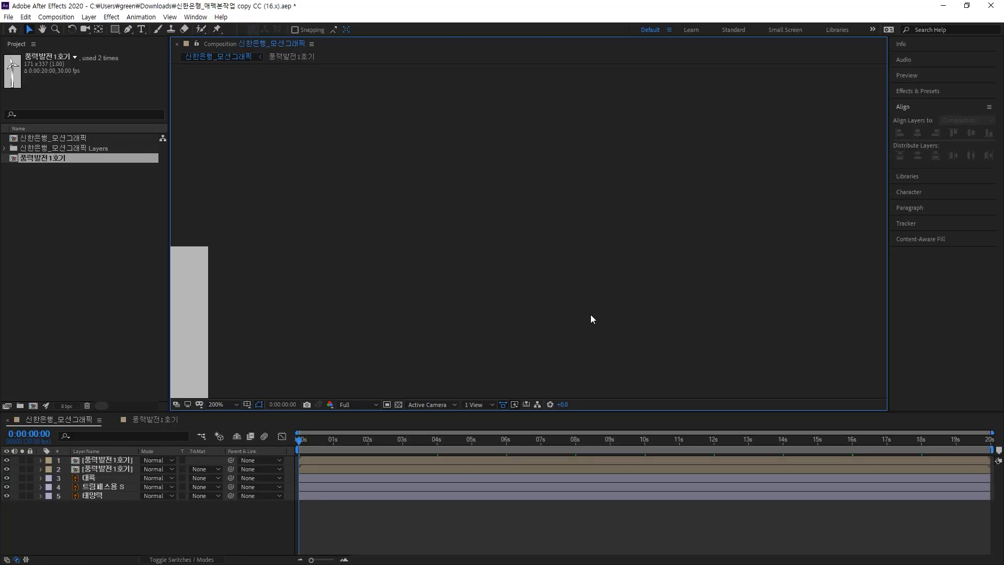
{"action": "scroll", "coordinate": [591, 315], "scroll_direction": "down", "scroll_amount": 2}
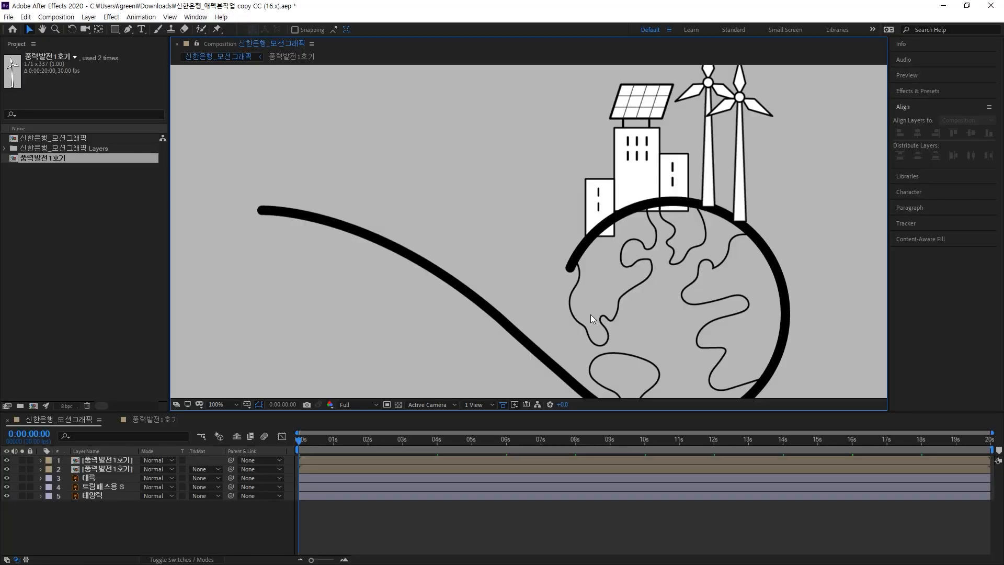
{"action": "key", "text": "h"}
{"action": "left_click_drag", "start_coordinate": [729, 224], "coordinate": [662, 314]}
{"action": "key", "text": "v"}
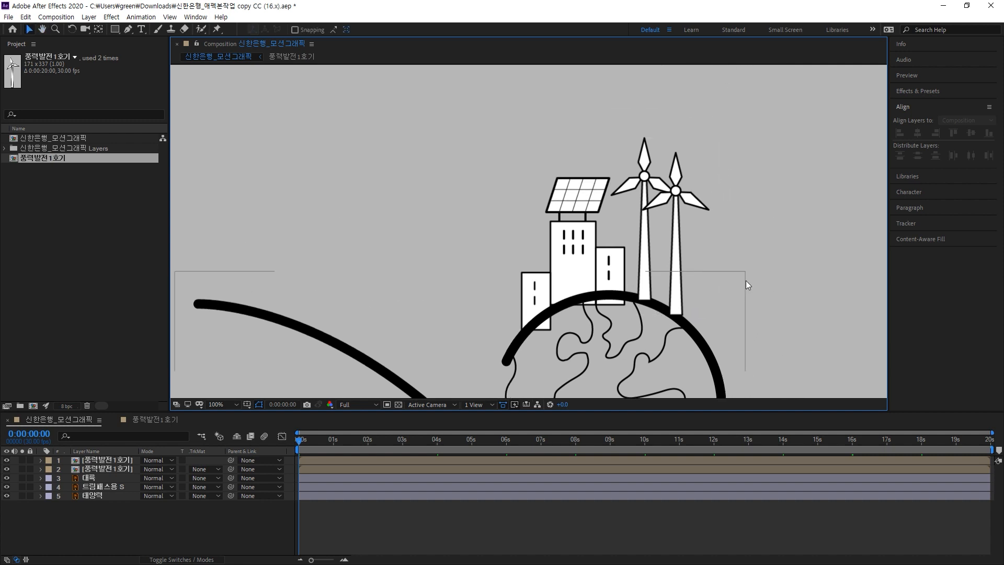
{"action": "key", "text": "space"}
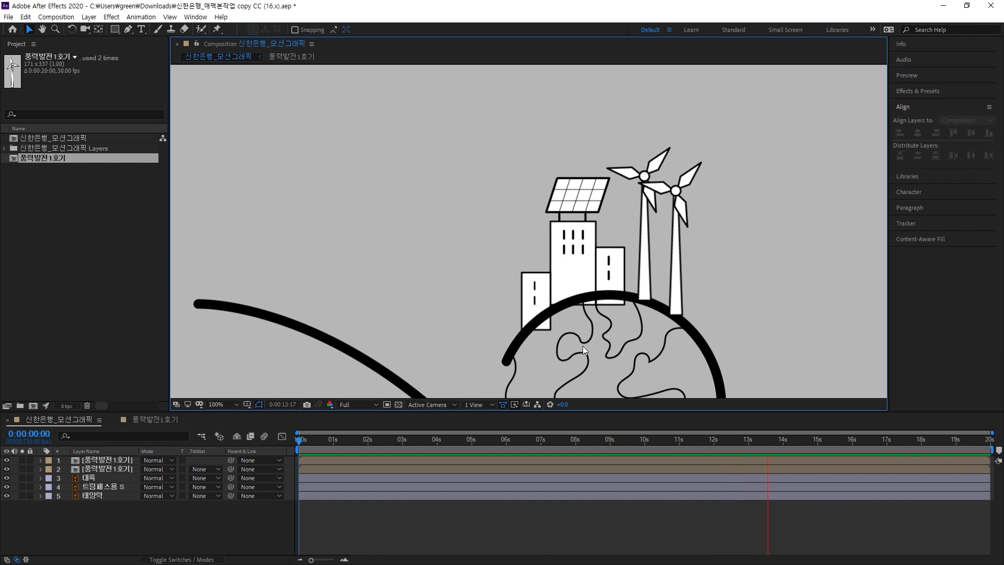
{"action": "key", "text": "space"}
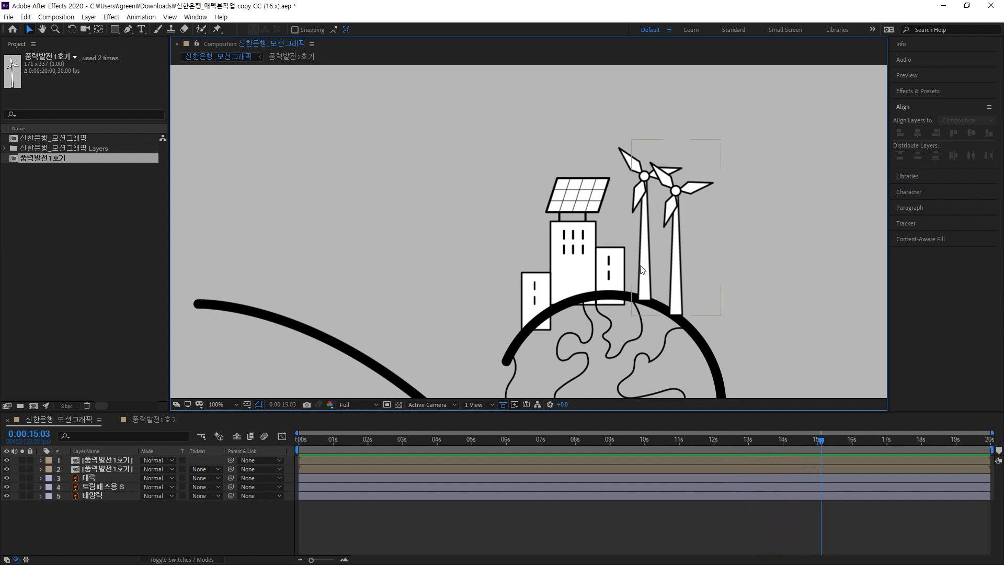
Set the scale of the duplicated wind turbine, the front one on the right, to 70%
{"action": "left_click", "coordinate": [647, 263]}
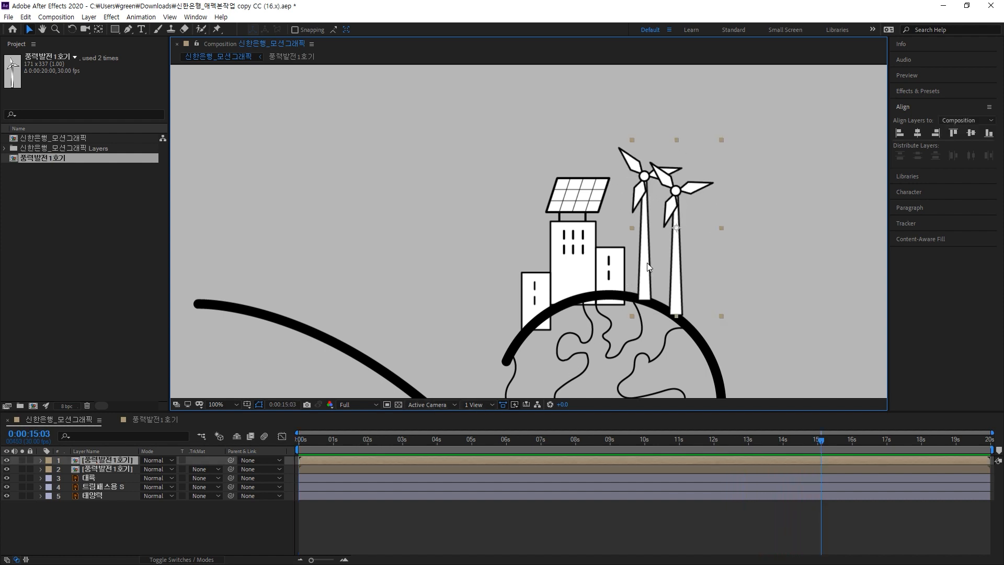
{"action": "key", "text": "s"}
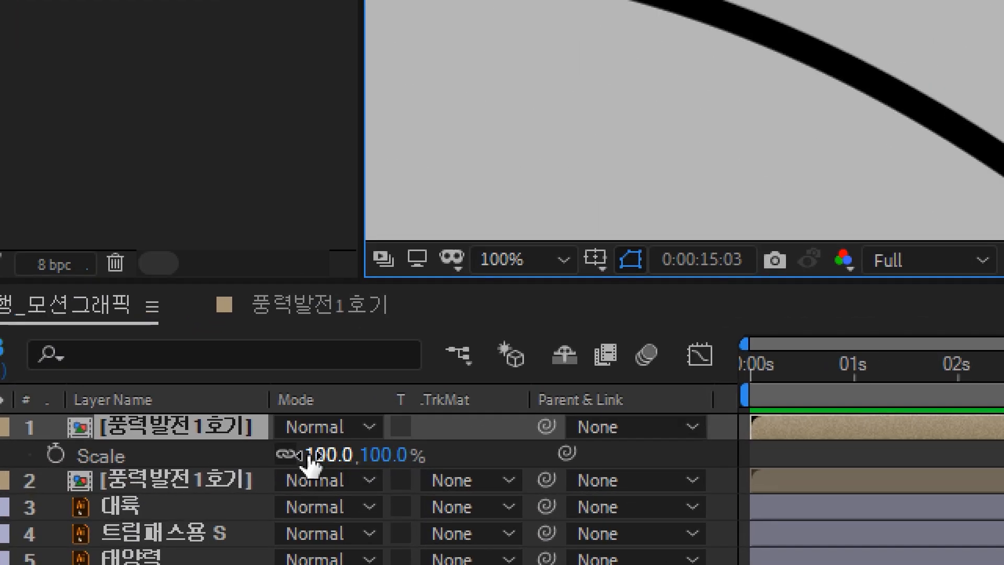
{"action": "left_click", "coordinate": [314, 455]}
{"action": "type", "text": "70"}
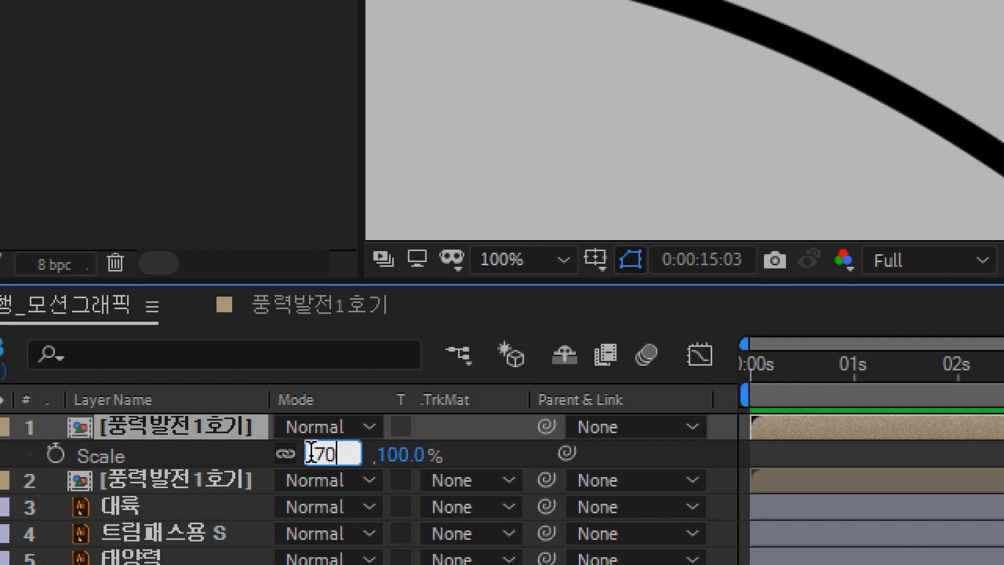
{"action": "key", "text": "Return"}
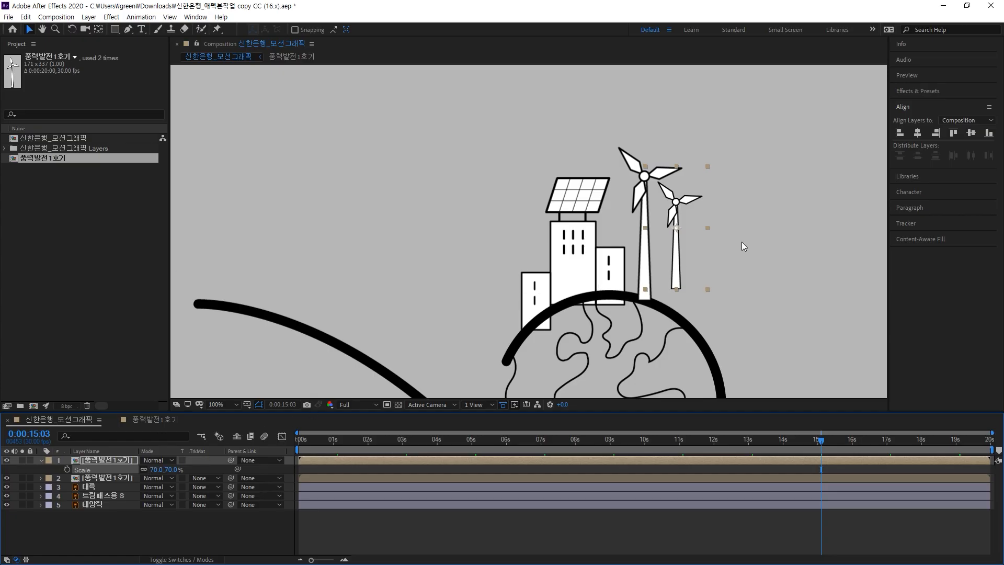
Move the smaller turbine down onto the globe's outline beside the large one, and send it one layer behind it
{"action": "left_click", "coordinate": [741, 241]}
{"action": "left_click_drag", "start_coordinate": [677, 284], "coordinate": [663, 308]}
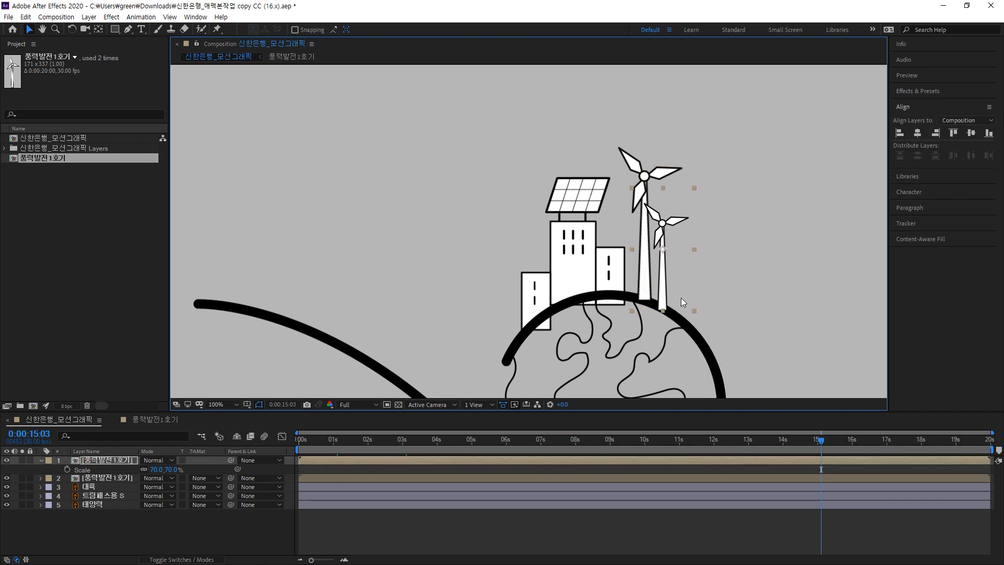
{"action": "key", "text": "ctrl+bracketleft"}
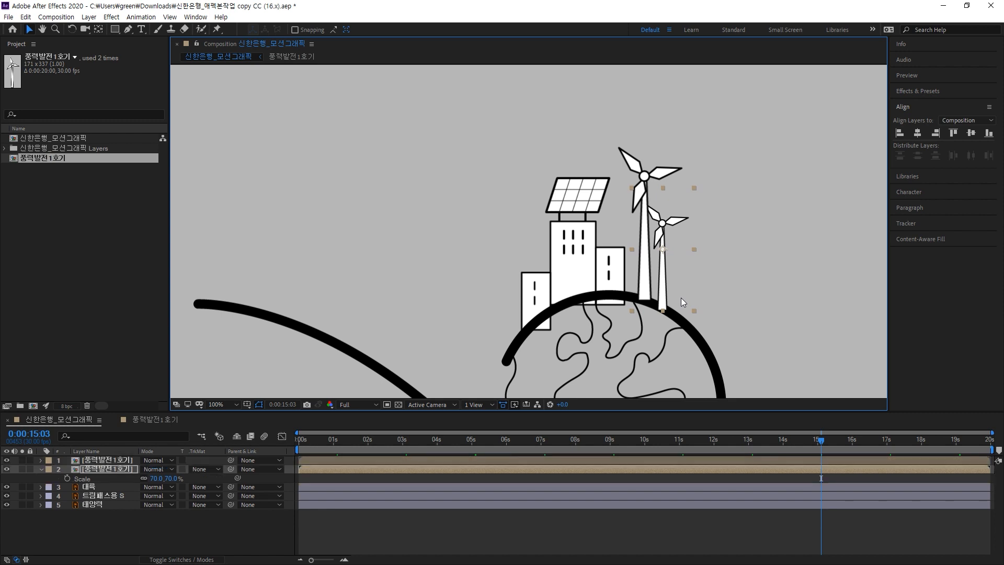
{"action": "left_click_drag", "start_coordinate": [665, 303], "coordinate": [664, 300]}
{"action": "left_click", "coordinate": [752, 279]}
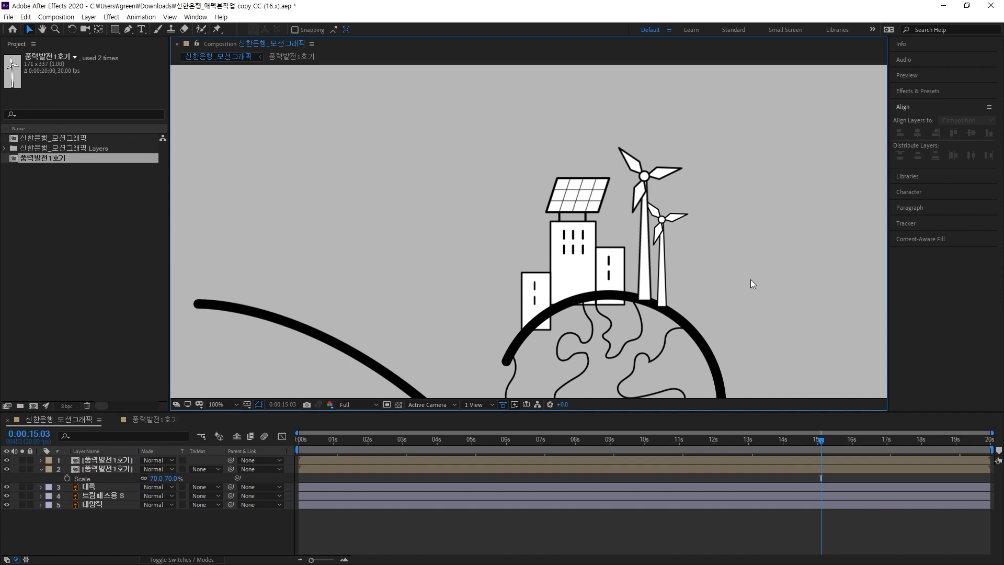
Preview the large and small turbines spinning together in a close-up at 200% magnification
{"action": "key", "text": "space"}
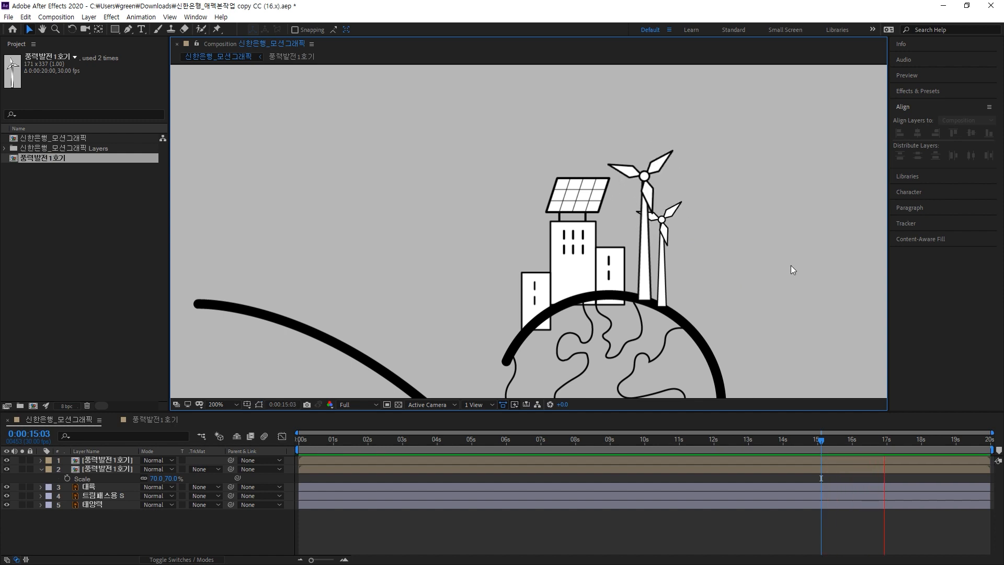
{"action": "scroll", "coordinate": [791, 265], "scroll_direction": "up", "scroll_amount": 1}
{"action": "key", "text": "space"}
{"action": "left_click_drag", "start_coordinate": [766, 281], "coordinate": [612, 258]}
{"action": "key", "text": "space"}
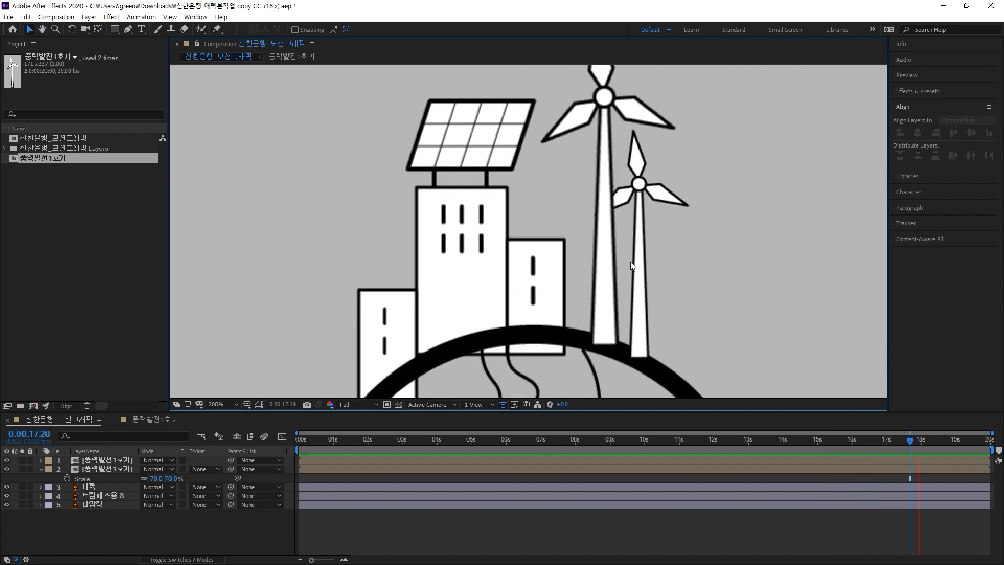
{"action": "key", "text": "space"}
{"action": "left_click_drag", "start_coordinate": [705, 263], "coordinate": [706, 282]}
{"action": "key", "text": "space"}
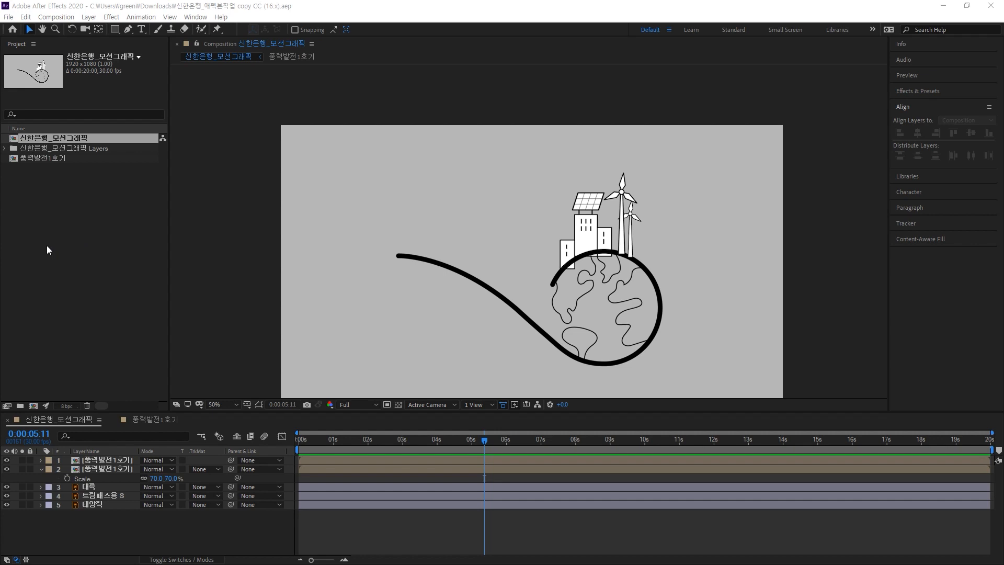
Open the project 물방울결집 로고최종.aep from the AeAi소스_신한은행_모션그래픽 folder
{"action": "left_click", "coordinate": [47, 245]}
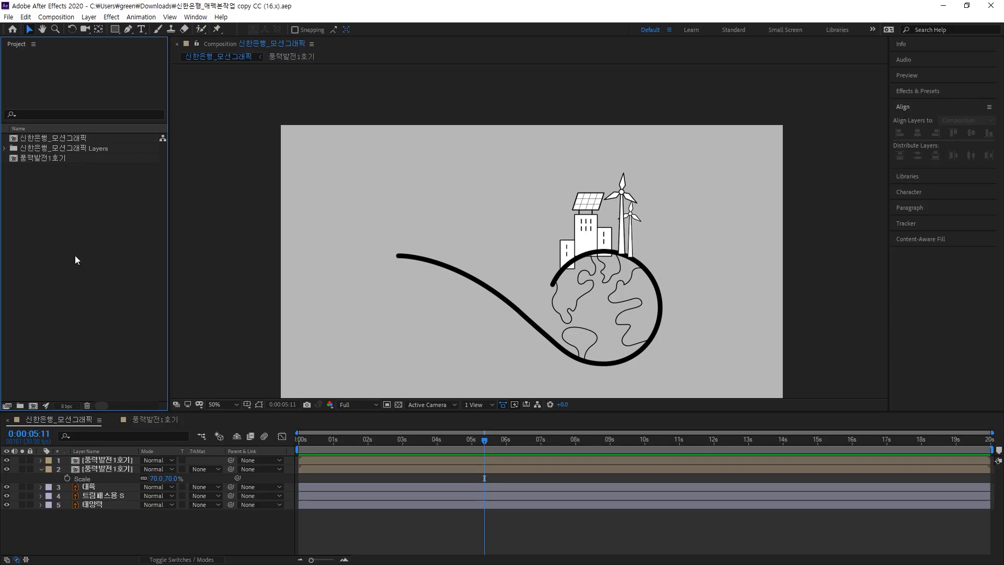
{"action": "key", "text": "ctrl+o"}
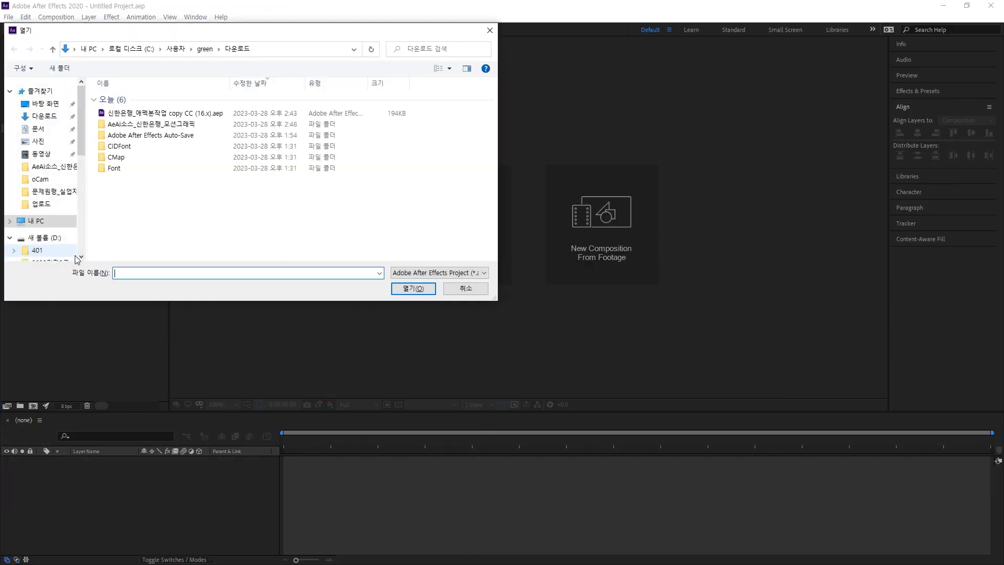
{"action": "double_click", "coordinate": [150, 127]}
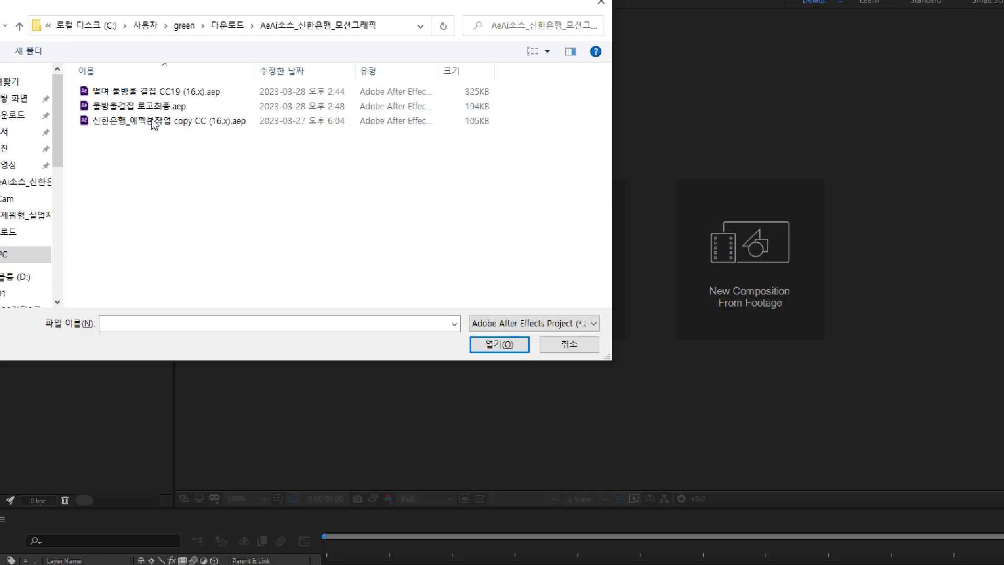
{"action": "left_click", "coordinate": [115, 107]}
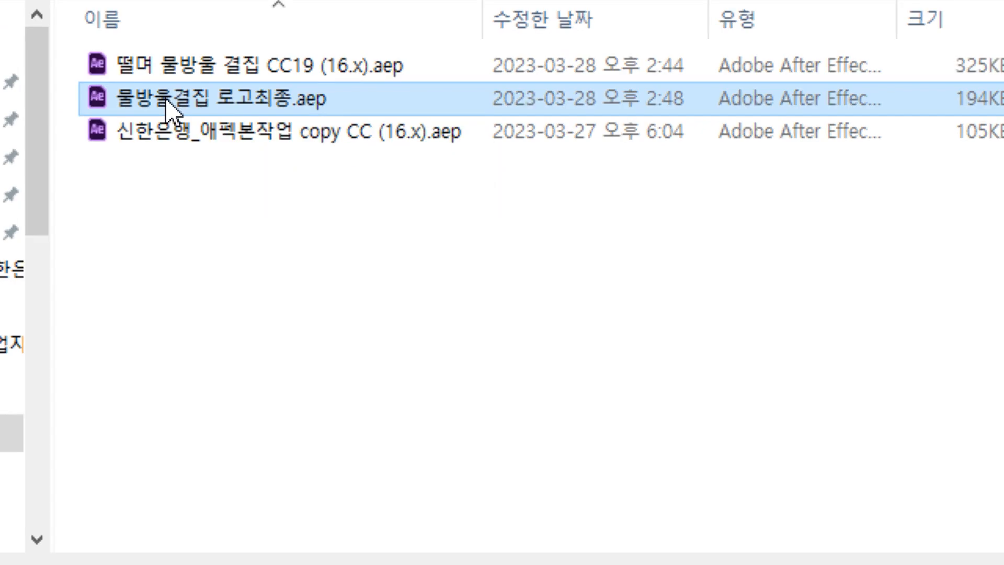
{"action": "double_click", "coordinate": [168, 105]}
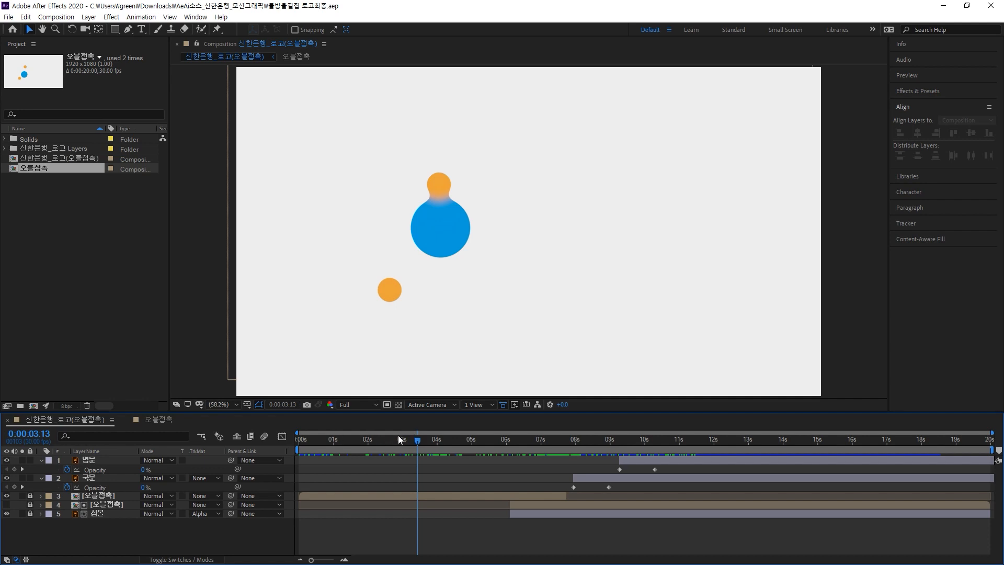
Scrub the 신한은행_로고(오븰접촉) composition to 0:00:08:19 to review the droplet and logo animation
{"action": "left_click_drag", "start_coordinate": [415, 441], "coordinate": [595, 410]}
{"action": "left_click", "coordinate": [101, 290]}
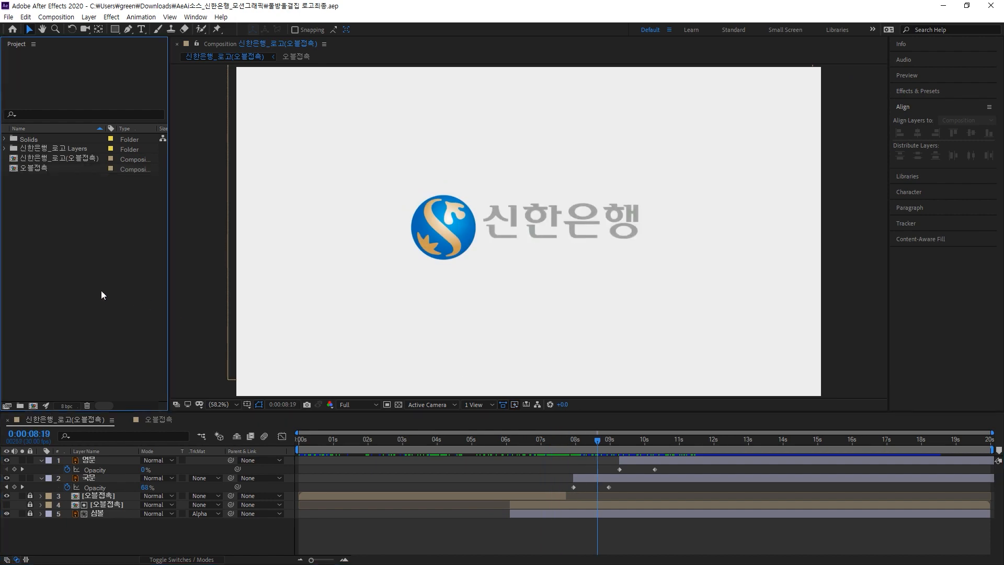
Open 신한은행_애펙본작업 copy CC (16.x).aep from the Downloads folder and scrub its main composition to 0:00:06:13
{"action": "key", "text": "ctrl+o"}
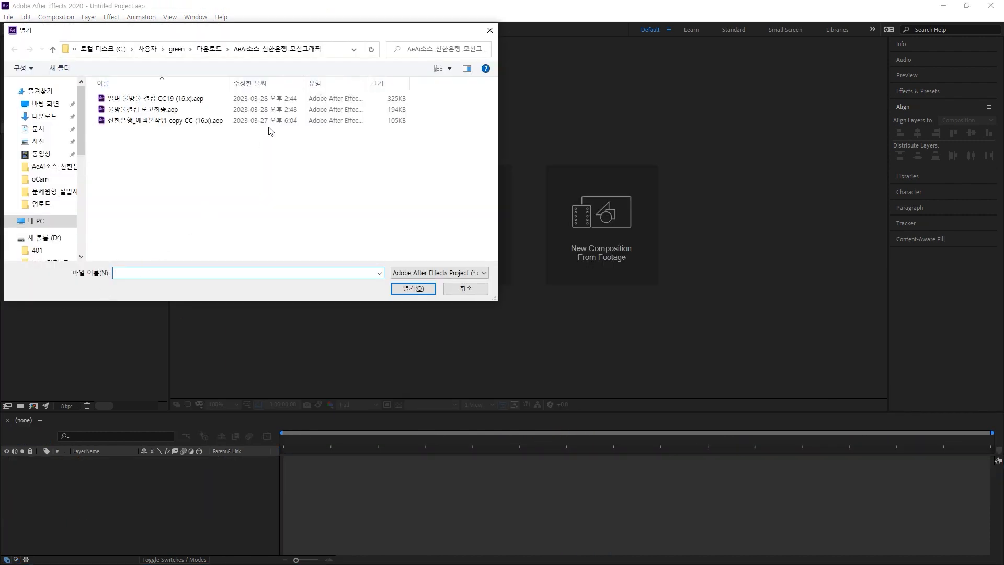
{"action": "left_click", "coordinate": [220, 51]}
{"action": "double_click", "coordinate": [166, 112]}
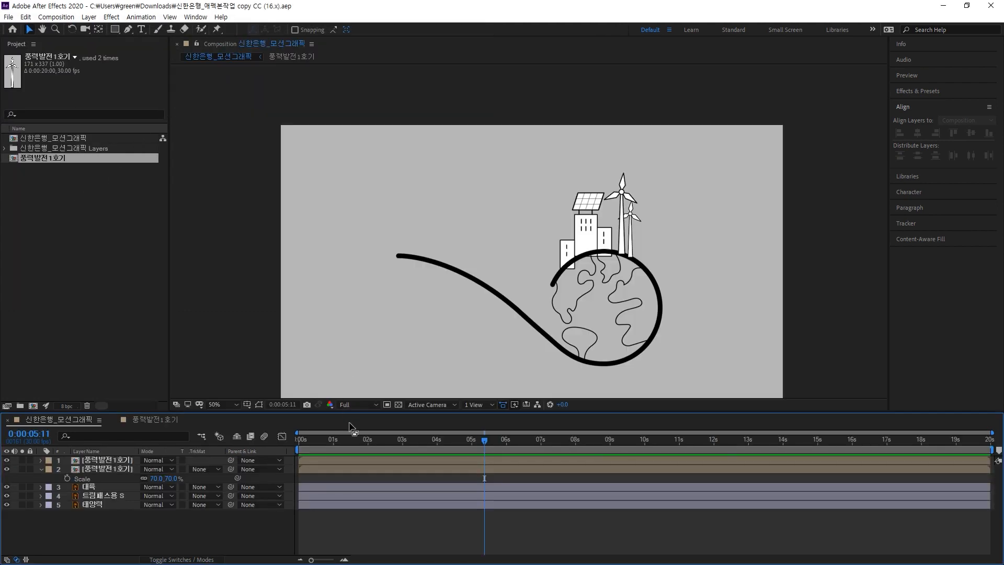
{"action": "left_click_drag", "start_coordinate": [484, 442], "coordinate": [521, 427]}
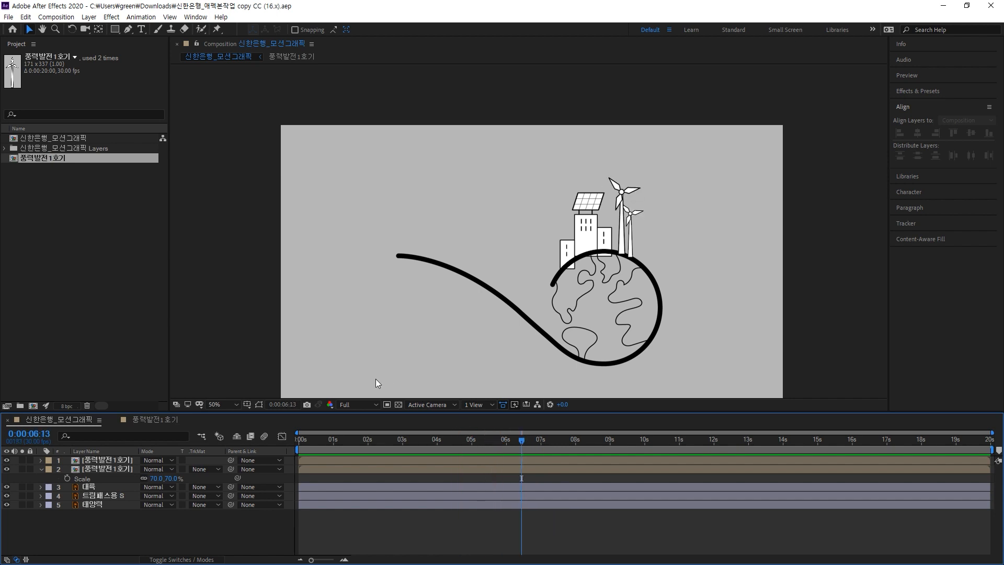
Import 물방울결집 로고최종.aep from the AeAi소스_신한은행_모션그래픽 folder into the current project
{"action": "left_click", "coordinate": [83, 278]}
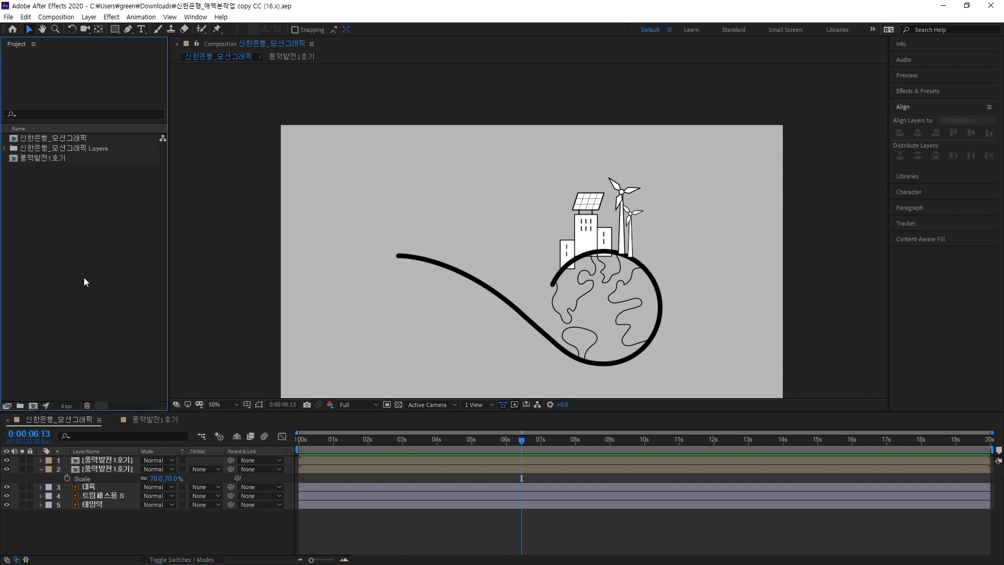
{"action": "double_click", "coordinate": [84, 278]}
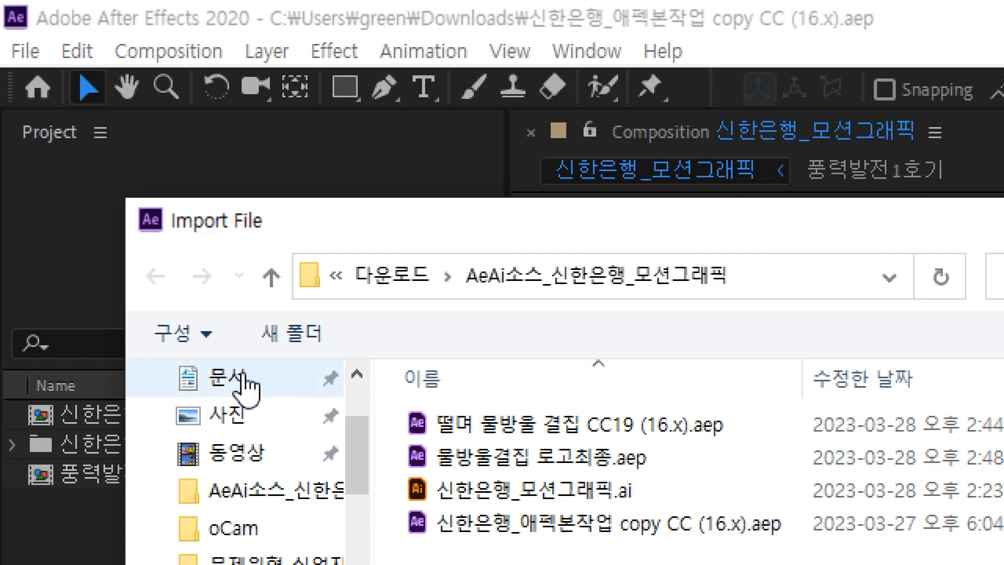
{"action": "left_click", "coordinate": [445, 459]}
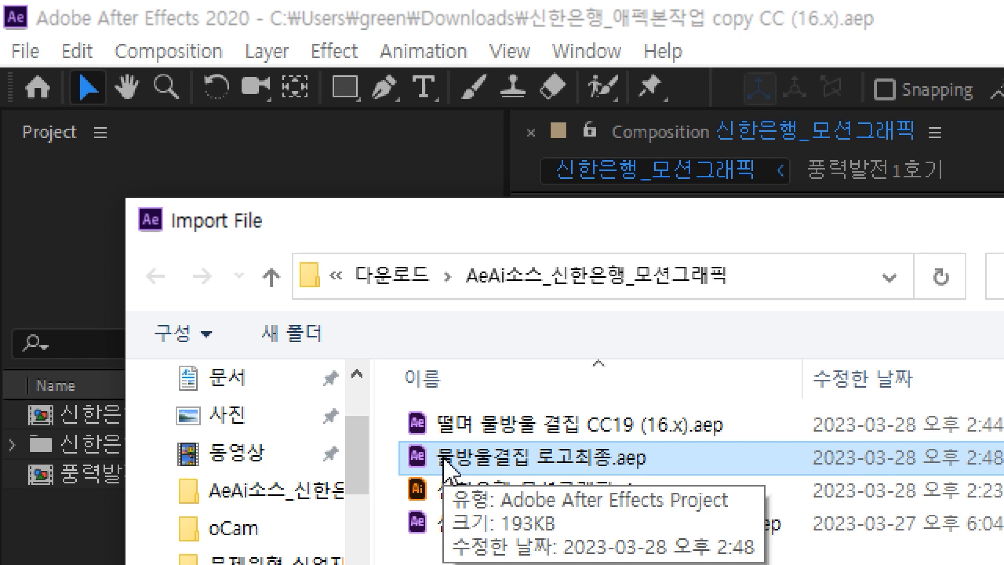
{"action": "double_click", "coordinate": [445, 460]}
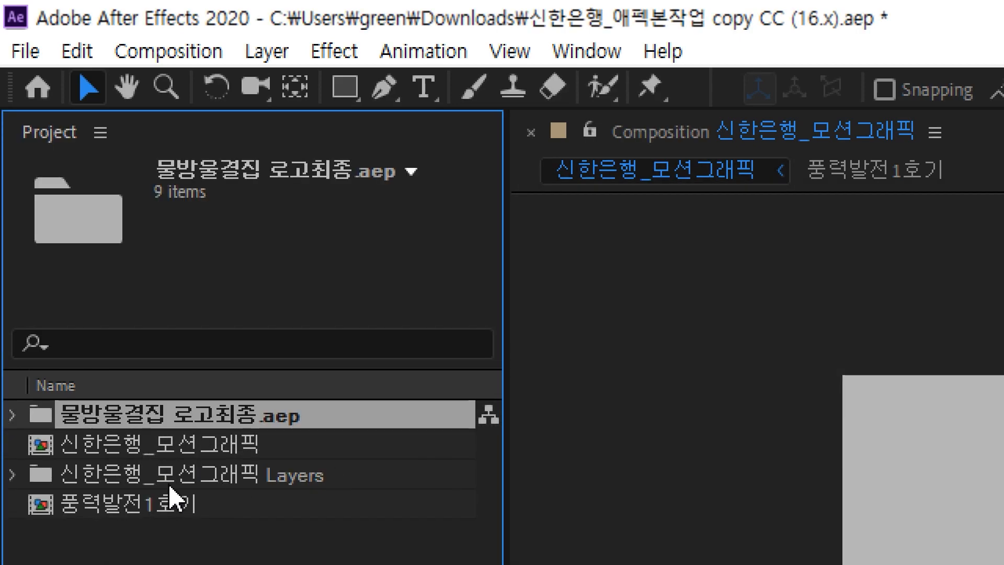
Open 신한은행_로고(오블접촉) from the imported project folder and scrub it to 0:00:01:26 to review the droplet animation
{"action": "left_click", "coordinate": [13, 416]}
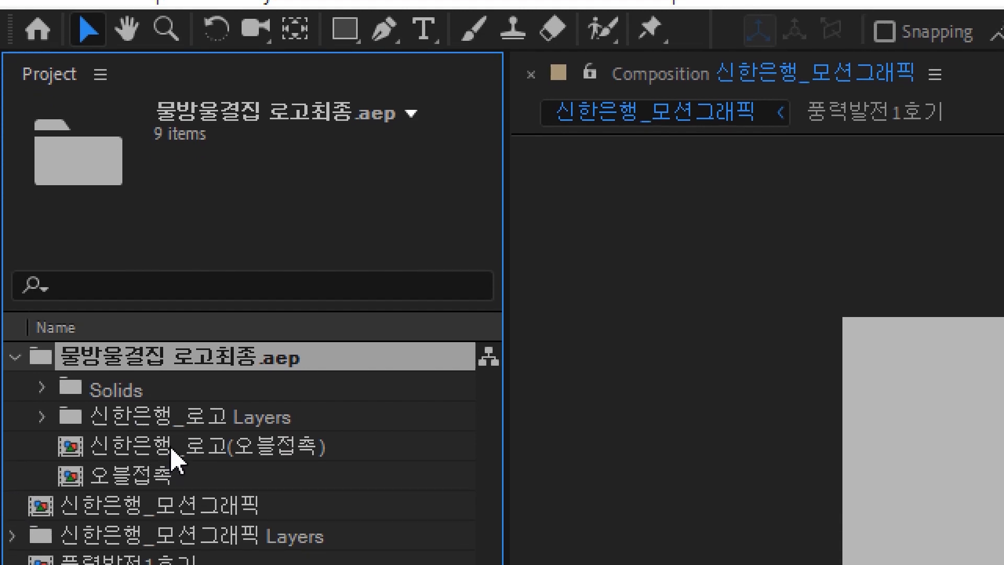
{"action": "double_click", "coordinate": [172, 451]}
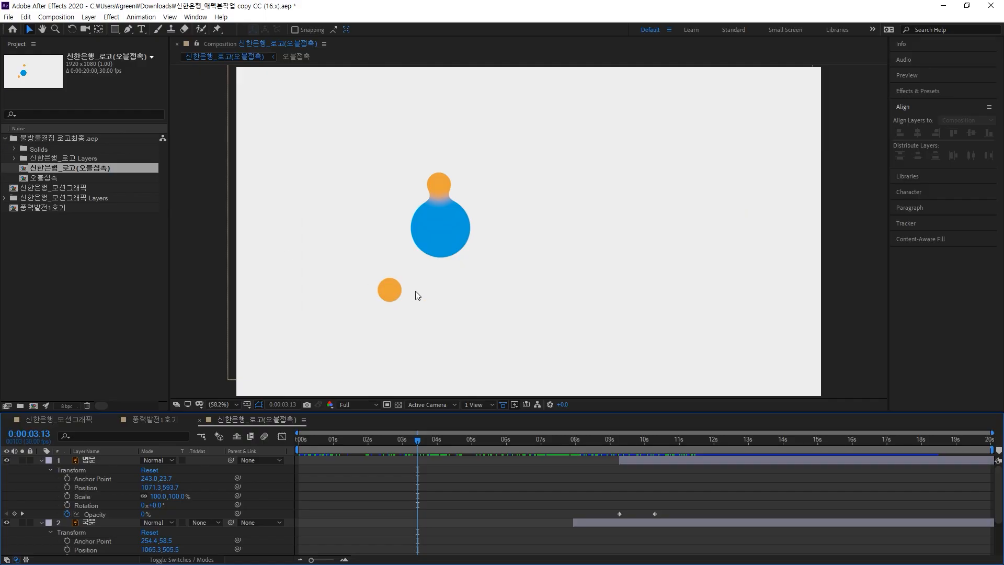
{"action": "left_click_drag", "start_coordinate": [418, 444], "coordinate": [365, 437]}
{"action": "left_click", "coordinate": [87, 250]}
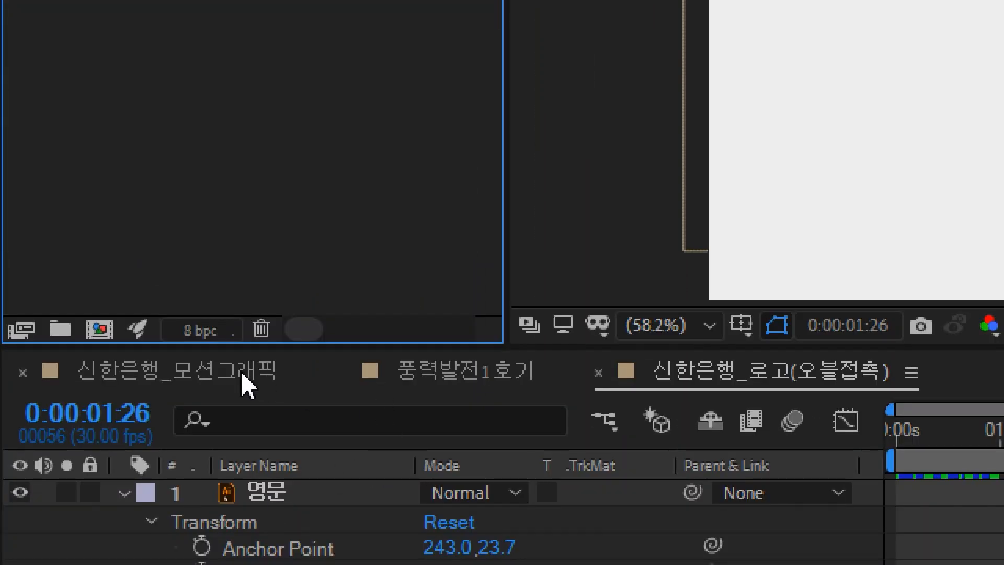
Return to the 신한은행_모션그래픽 composition and rename it 신한은행_모션그래픽_최종메인
{"action": "left_click", "coordinate": [241, 376]}
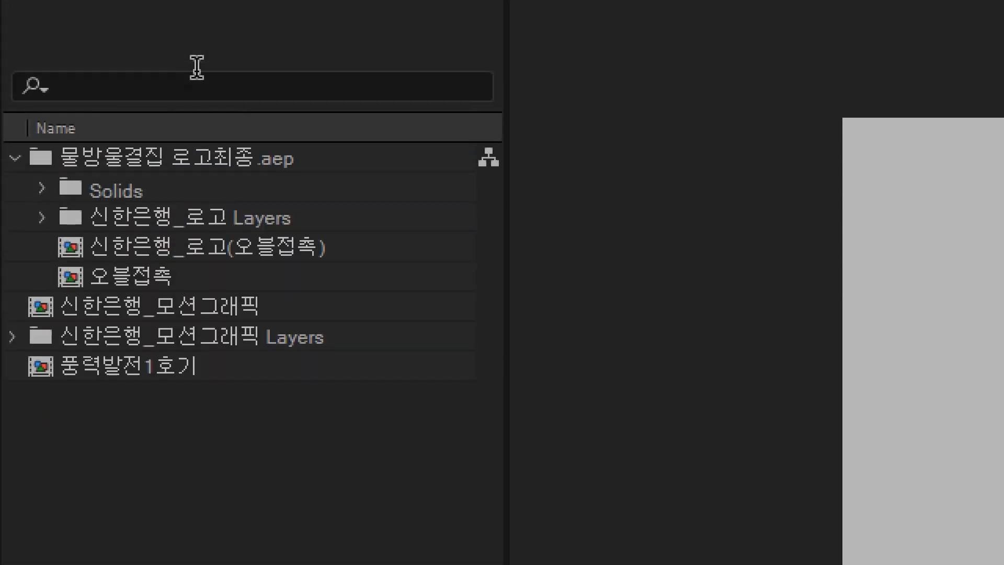
{"action": "left_click", "coordinate": [195, 316]}
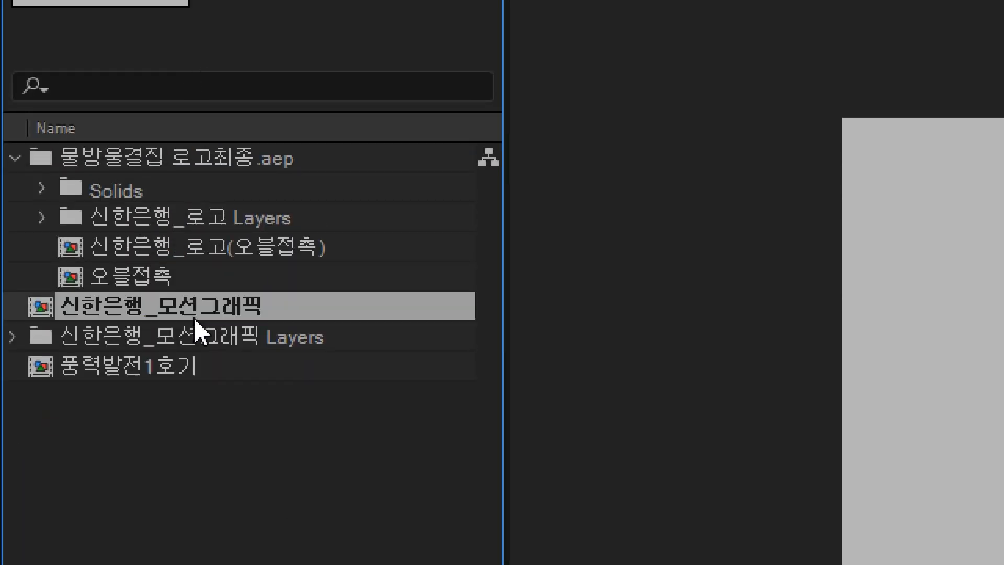
{"action": "key", "text": "Return"}
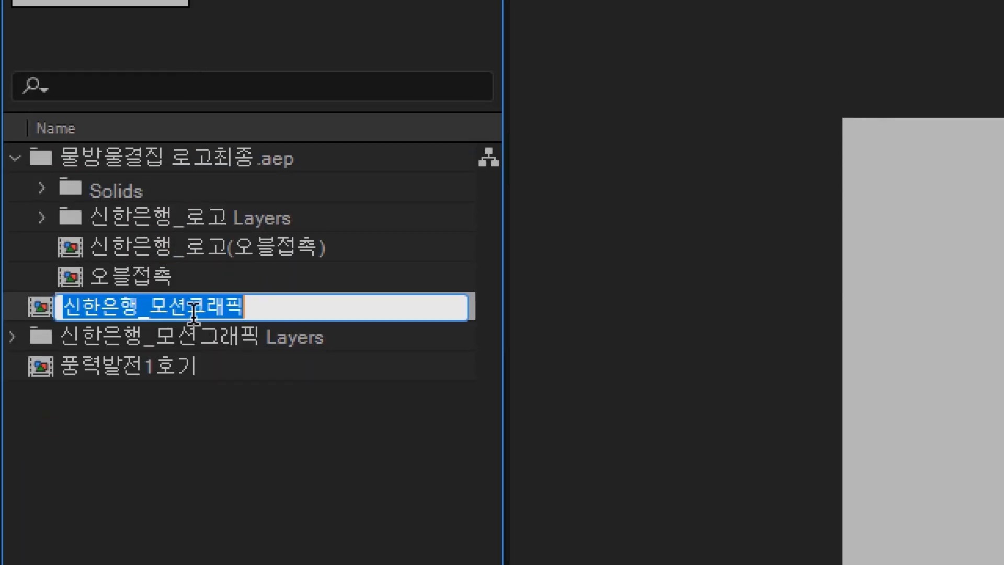
{"action": "key", "text": "End"}
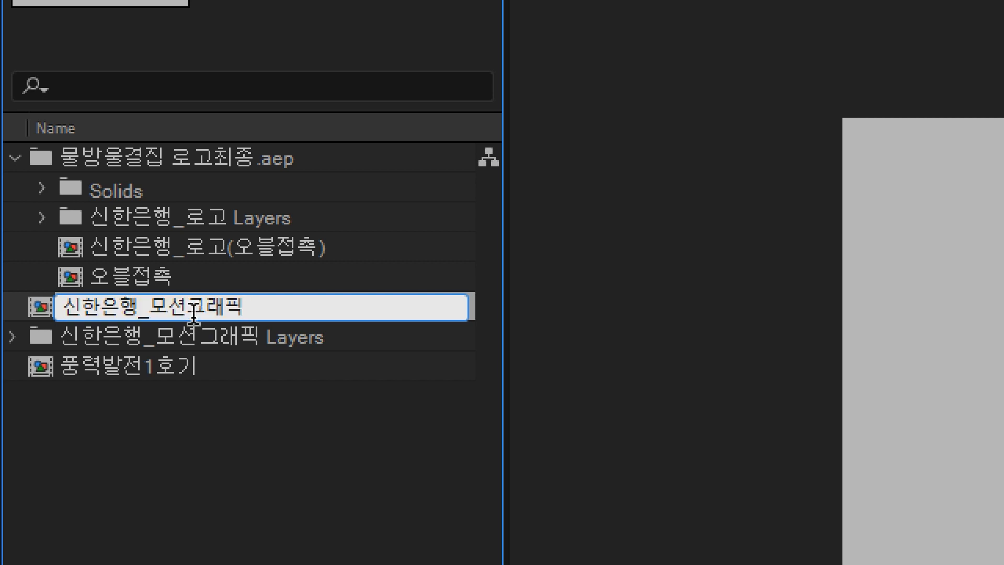
{"action": "type", "text": "_메인"}
{"action": "key", "text": "Left"}
{"action": "key", "text": "Left"}
{"action": "type", "text": "초ㅣ조ㅜㅇ"}
{"action": "key", "text": "Return"}
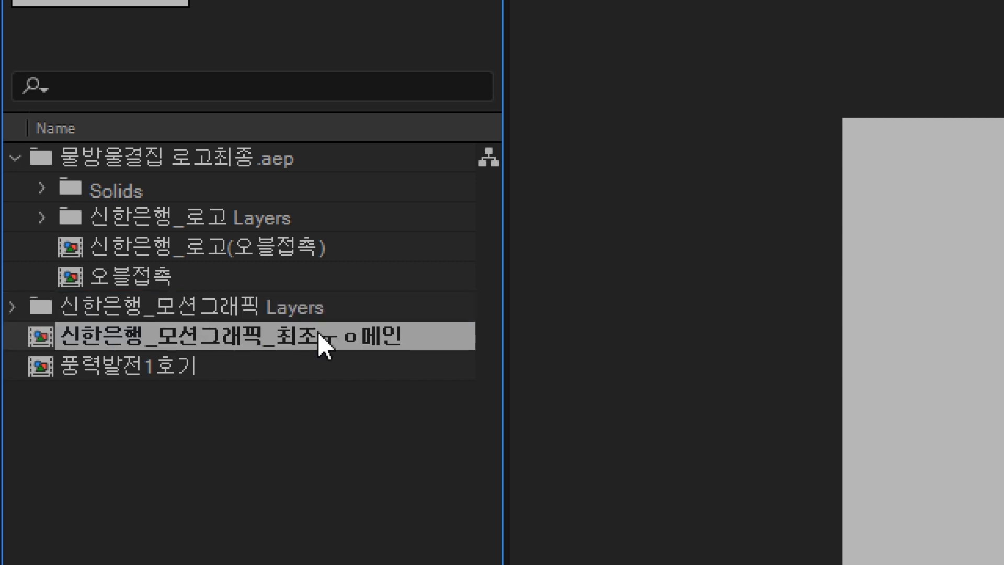
{"action": "key", "text": "Return"}
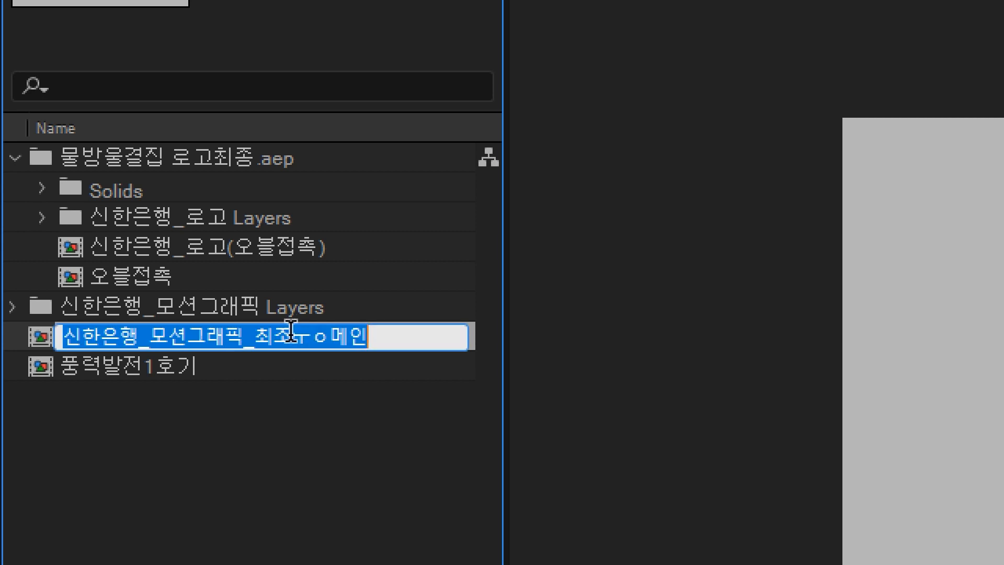
{"action": "left_click_drag", "start_coordinate": [271, 336], "coordinate": [323, 335]}
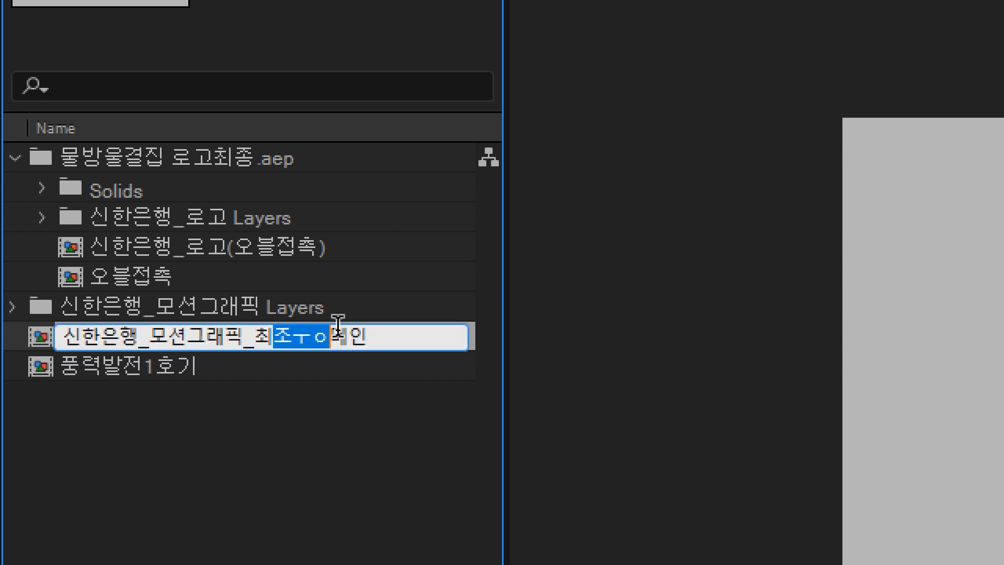
{"action": "type", "text": "종"}
{"action": "key", "text": "Return"}
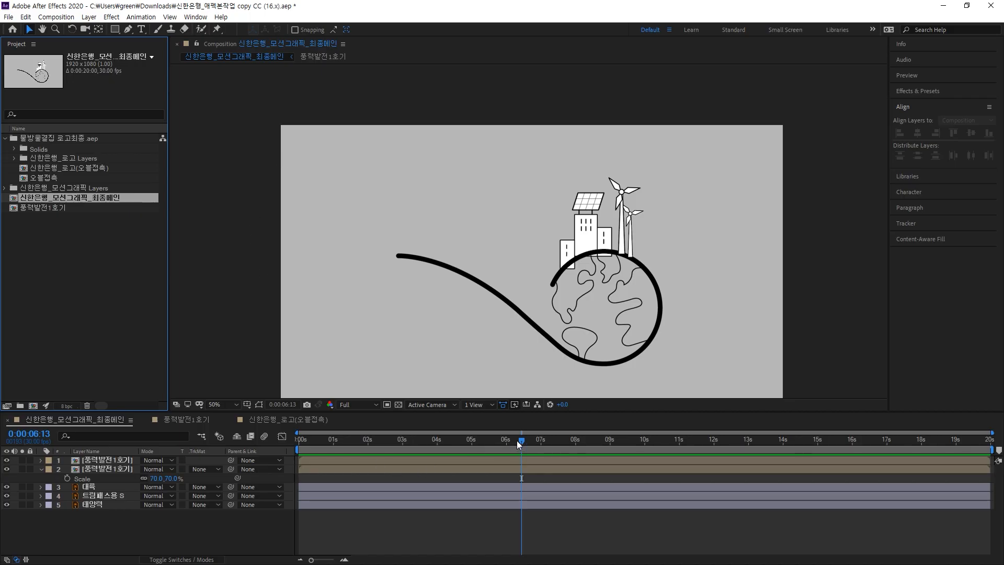
Go to 0:00:03:14 in the main composition and lock both 풍력발전1호기 layers plus the 트림패스용 S and 태양력 layers
{"action": "left_click_drag", "start_coordinate": [518, 443], "coordinate": [419, 441]}
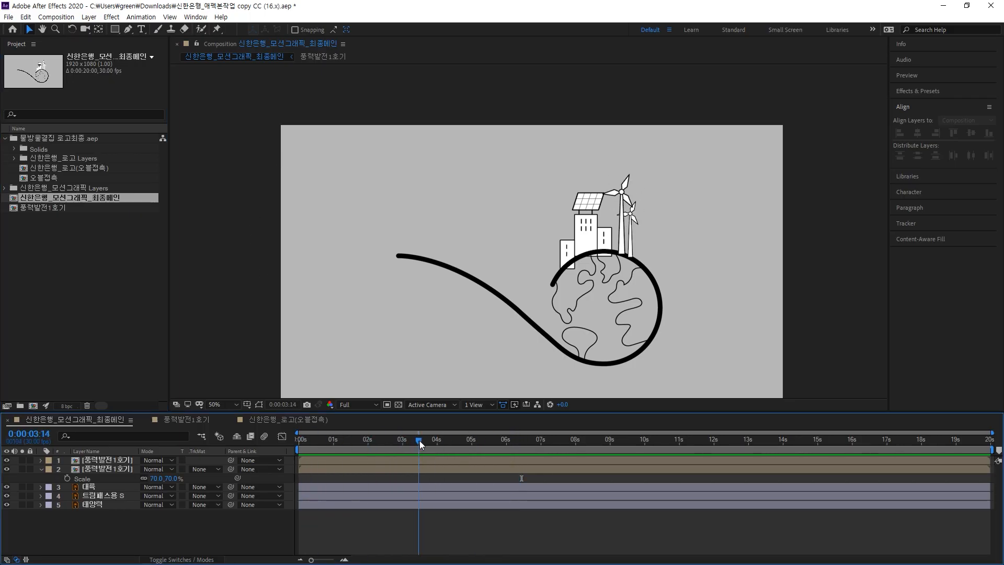
{"action": "left_click", "coordinate": [471, 280]}
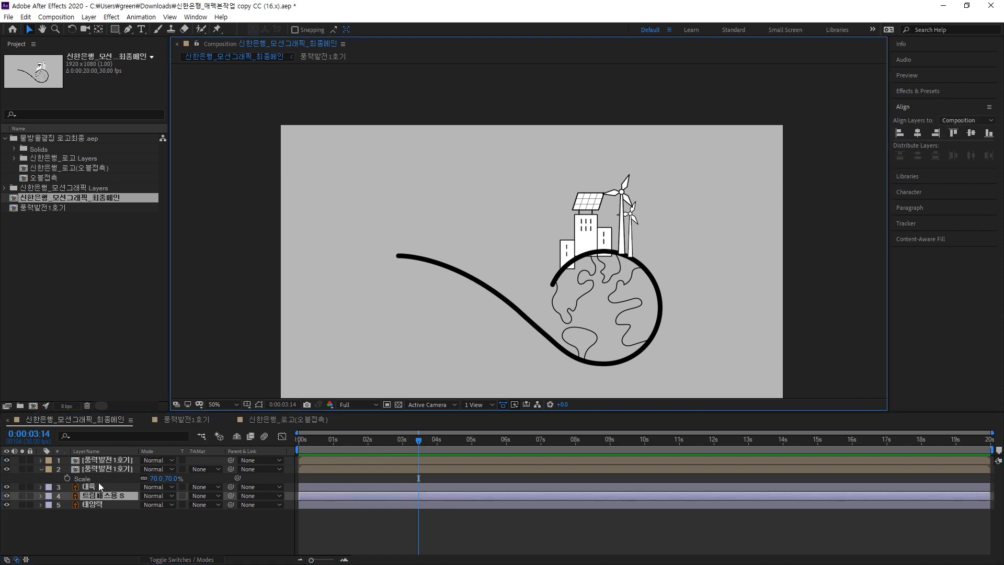
{"action": "left_click", "coordinate": [114, 468]}
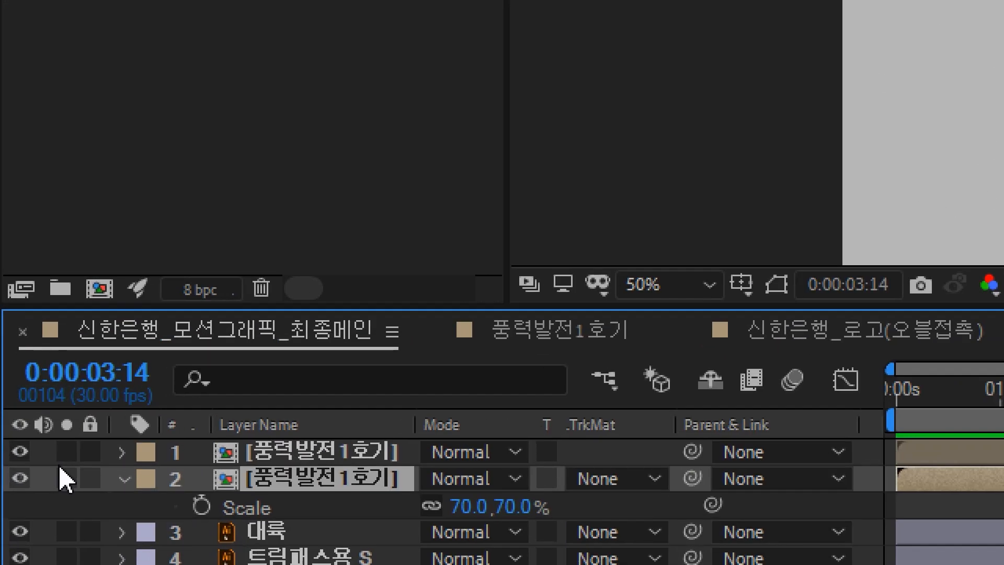
{"action": "left_click", "coordinate": [90, 451]}
{"action": "left_click", "coordinate": [90, 478]}
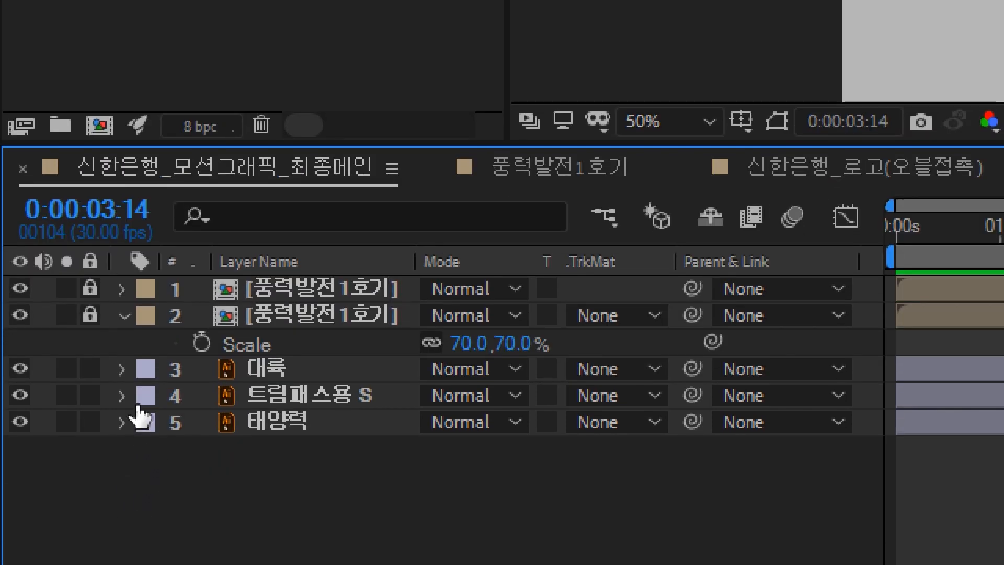
{"action": "left_click_drag", "start_coordinate": [94, 402], "coordinate": [92, 424]}
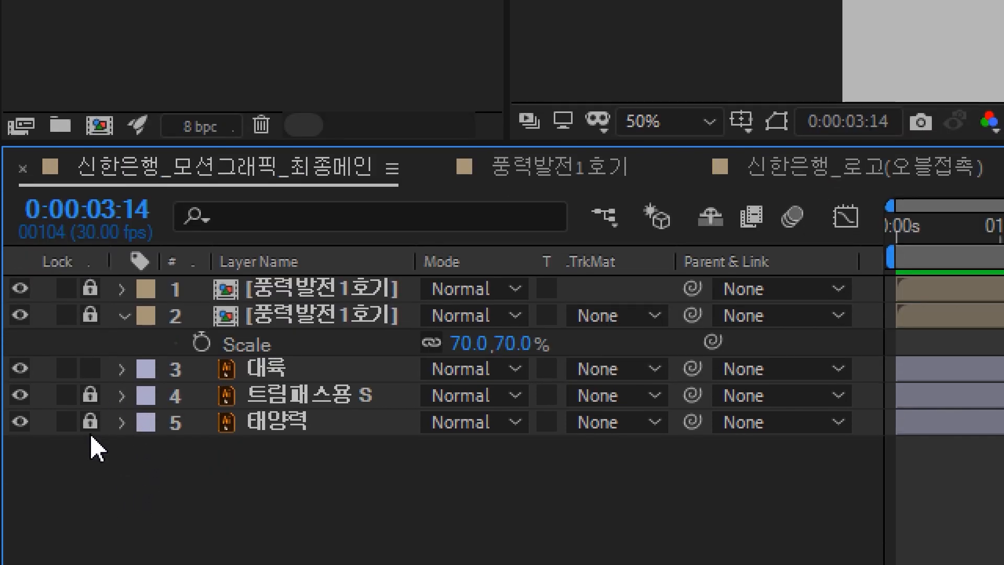
Toggle the visibility of the 대륙 and 트림패스용 S layers to identify which artwork each contains
{"action": "left_click", "coordinate": [286, 368]}
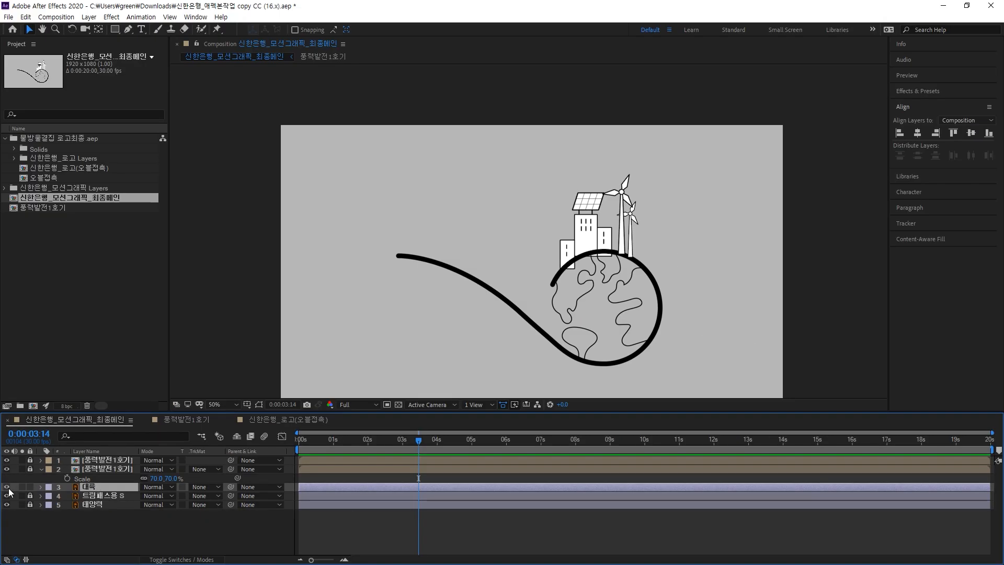
{"action": "left_click", "coordinate": [7, 488]}
{"action": "left_click", "coordinate": [7, 488]}
{"action": "left_click", "coordinate": [7, 489]}
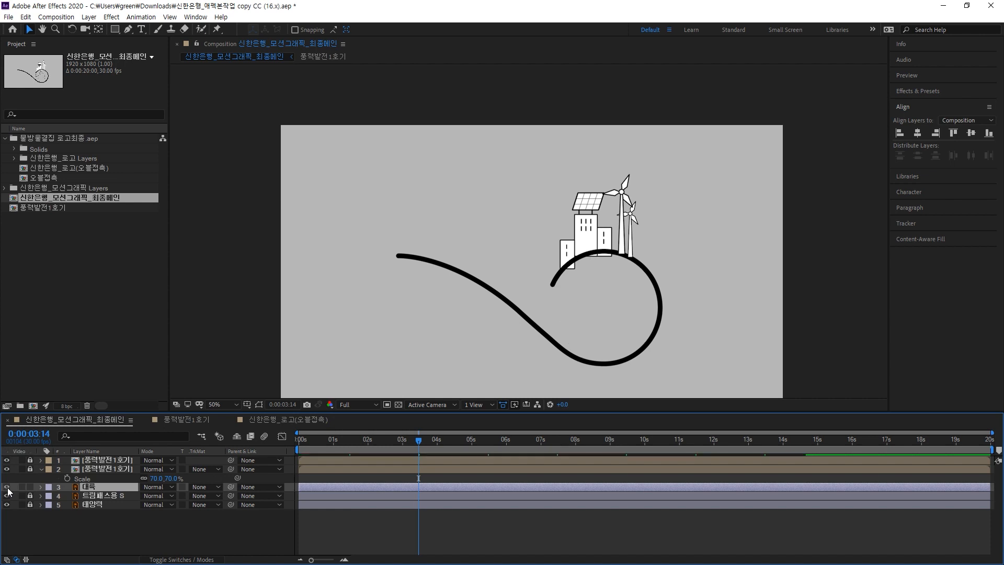
{"action": "left_click", "coordinate": [8, 489]}
{"action": "left_click", "coordinate": [8, 488]}
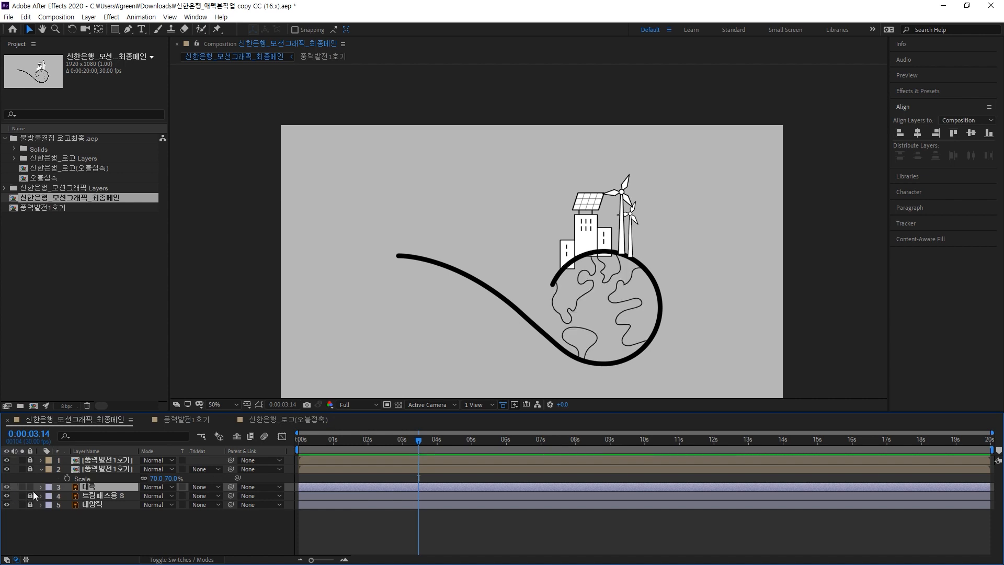
{"action": "left_click", "coordinate": [7, 496]}
{"action": "left_click", "coordinate": [7, 496]}
{"action": "left_click", "coordinate": [7, 496]}
{"action": "left_click", "coordinate": [7, 496]}
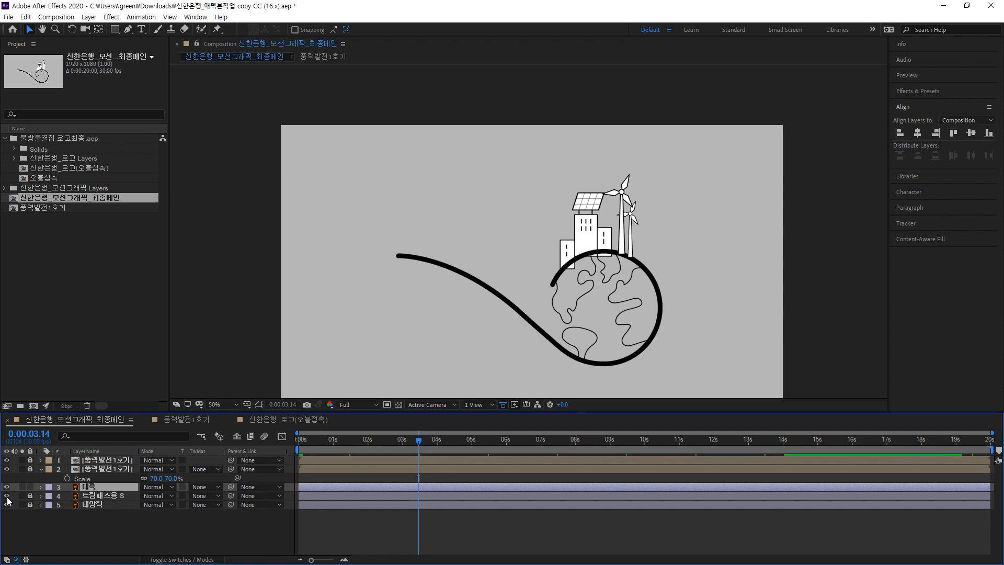
Unlock 트림패스용 S, lock the 대륙 layer, and create shapes from the 트림패스용 S vector layer
{"action": "left_click", "coordinate": [30, 495]}
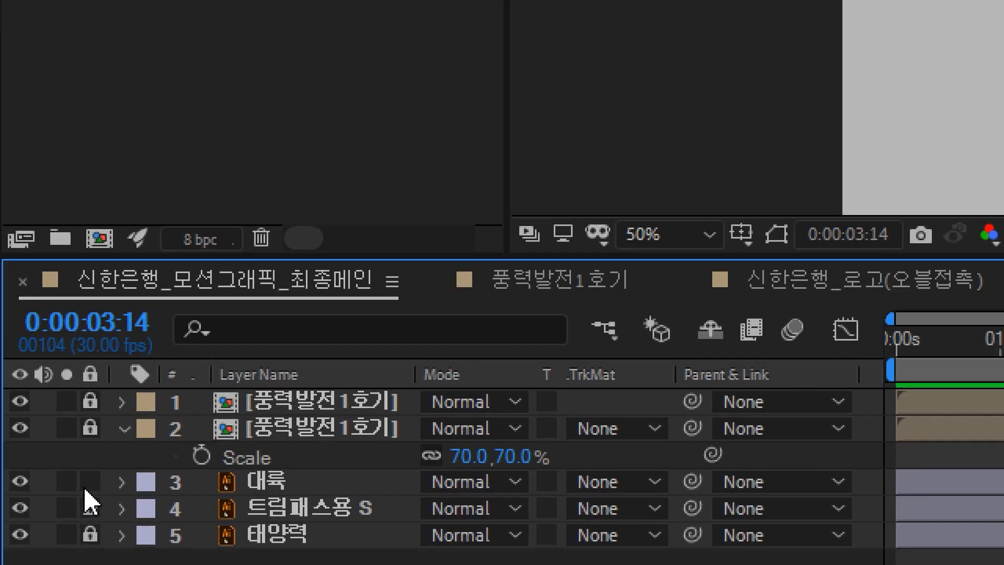
{"action": "left_click", "coordinate": [48, 486]}
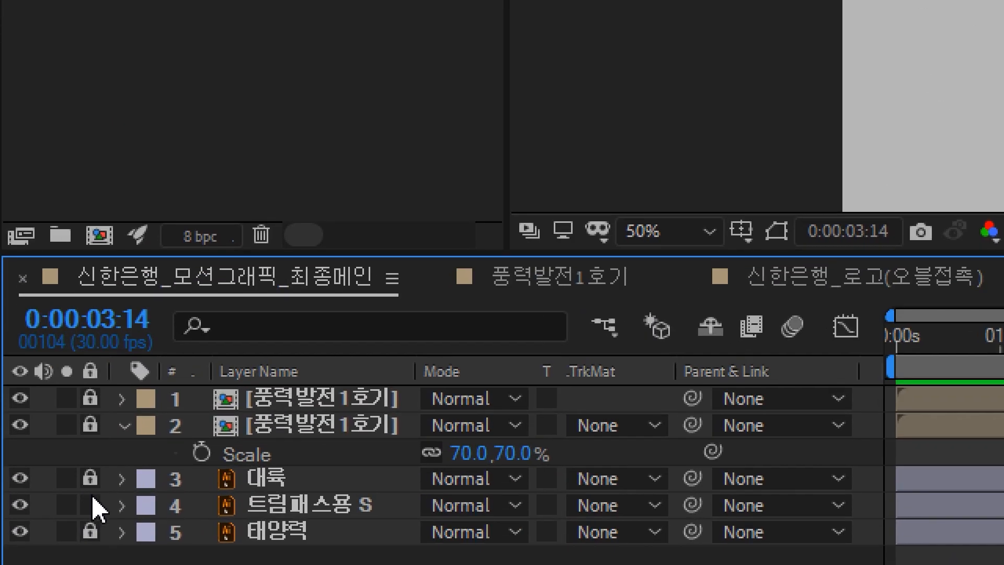
{"action": "left_click", "coordinate": [286, 501]}
{"action": "right_click", "coordinate": [286, 504]}
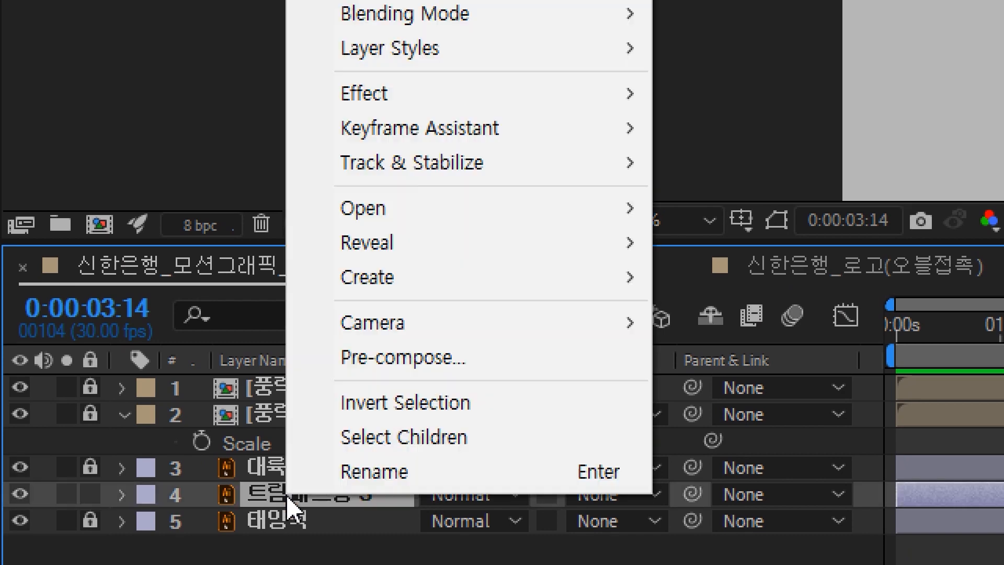
{"action": "mouse_move", "coordinate": [433, 285]}
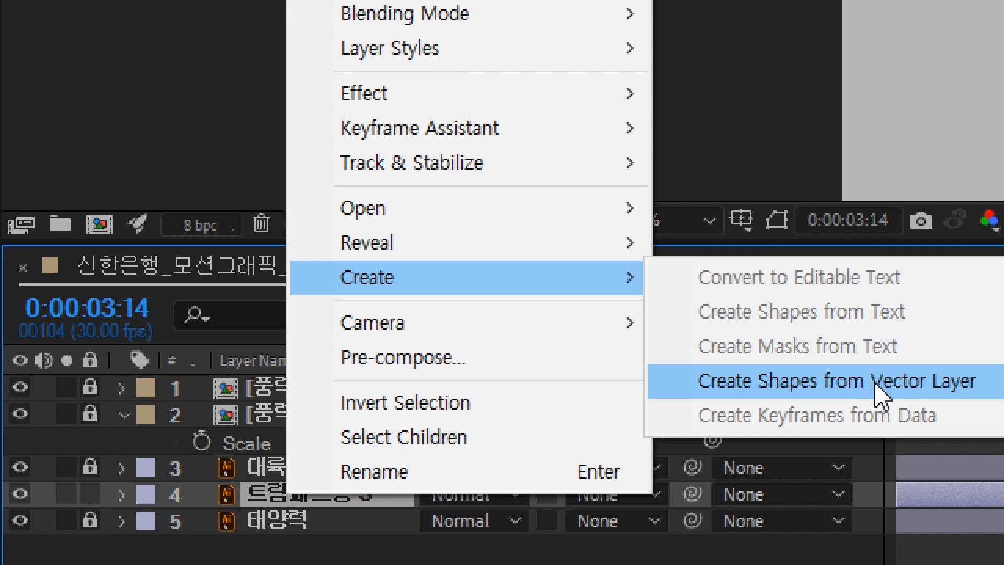
{"action": "left_click", "coordinate": [880, 398]}
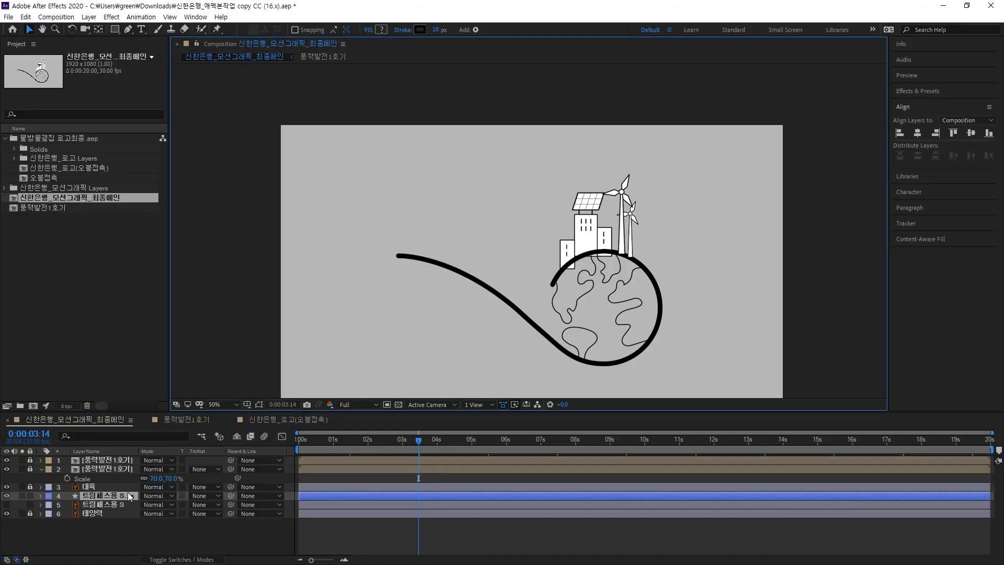
Lock the original 트림패스용 S Illustrator layer and clear the layer selection
{"action": "left_click", "coordinate": [30, 505]}
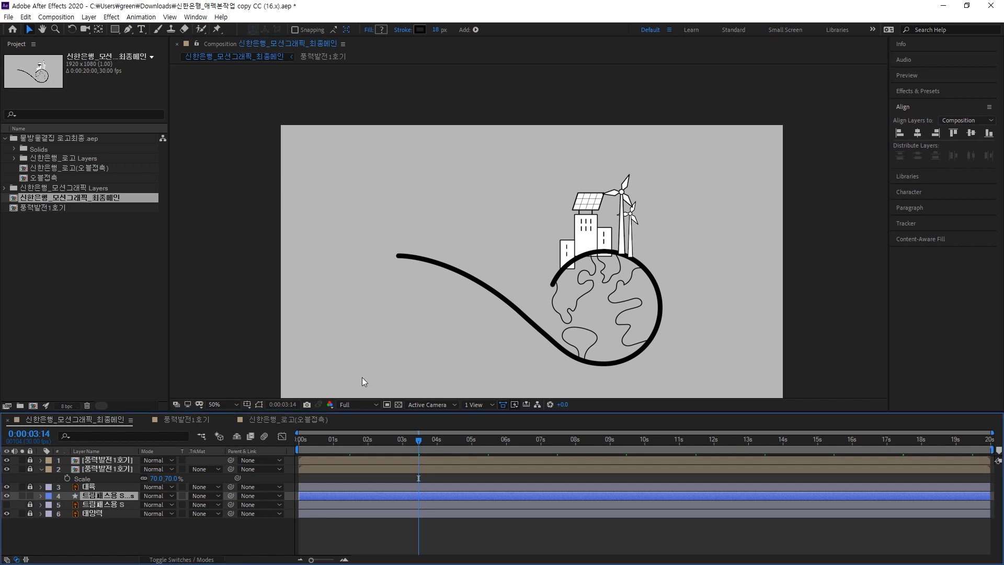
{"action": "left_click", "coordinate": [385, 282]}
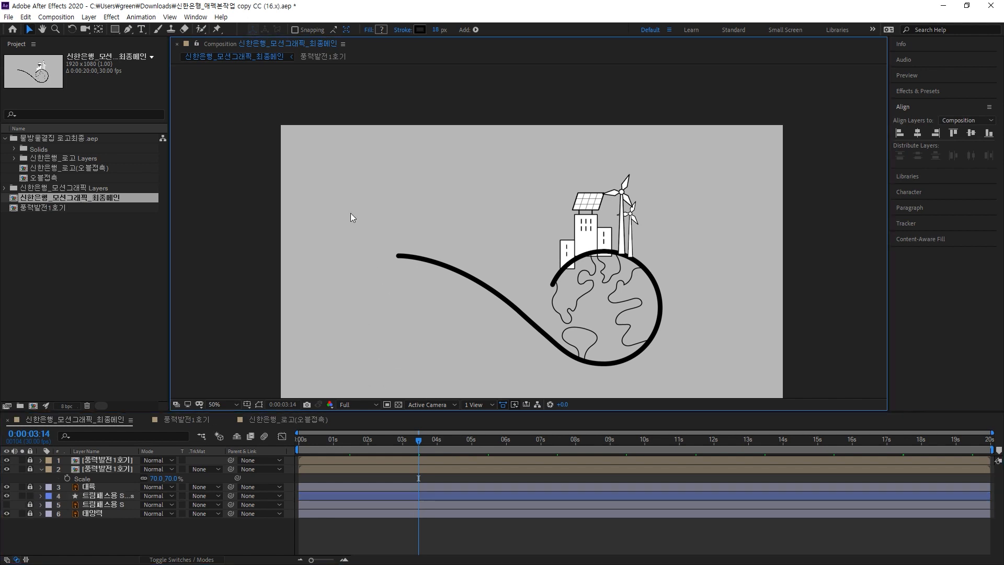
{"action": "left_click_drag", "start_coordinate": [335, 174], "coordinate": [743, 416]}
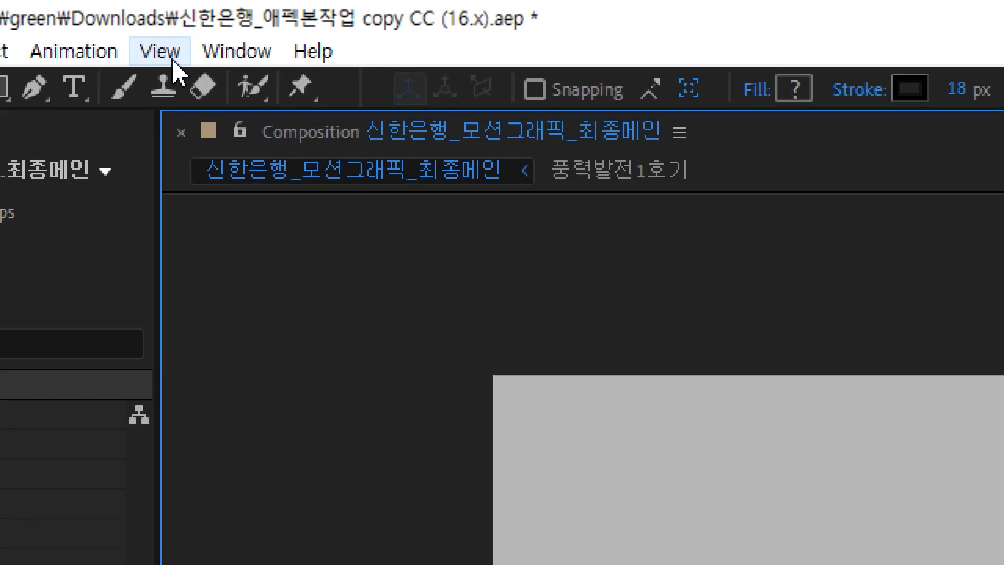
Enable Show Layer Controls for the composition view and select the blue-outlined S line shape layer
{"action": "left_click", "coordinate": [171, 17]}
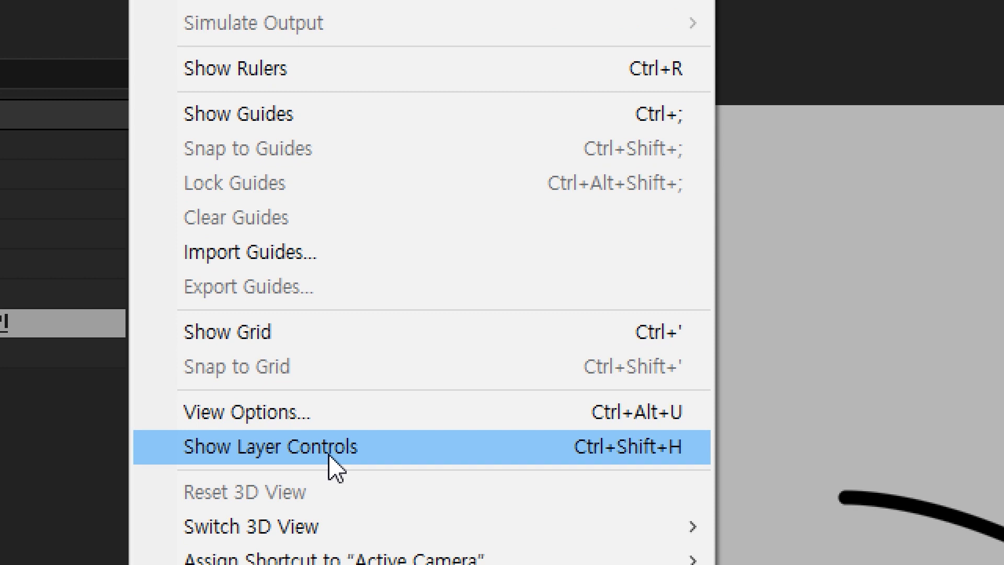
{"action": "left_click", "coordinate": [662, 463]}
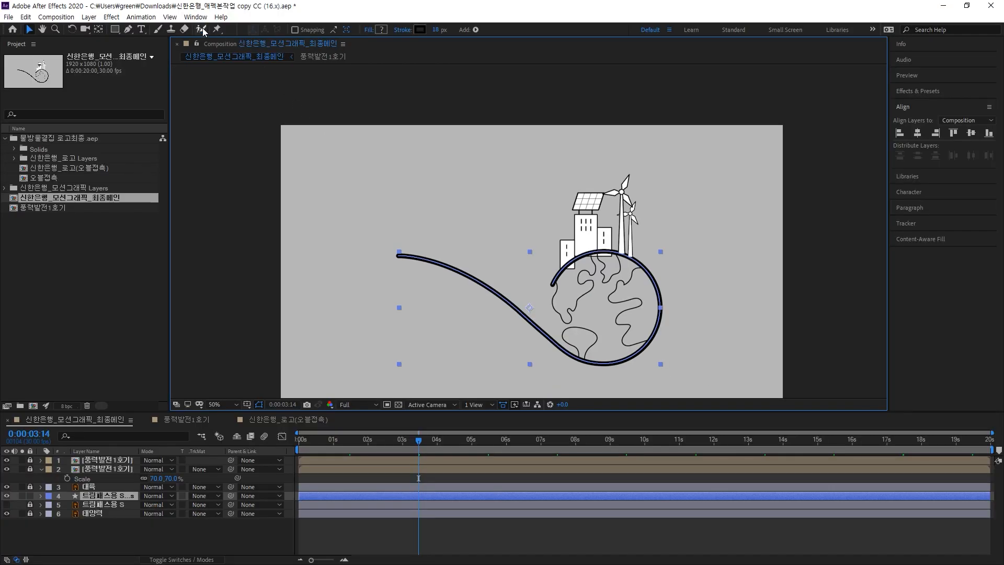
{"action": "left_click", "coordinate": [174, 18]}
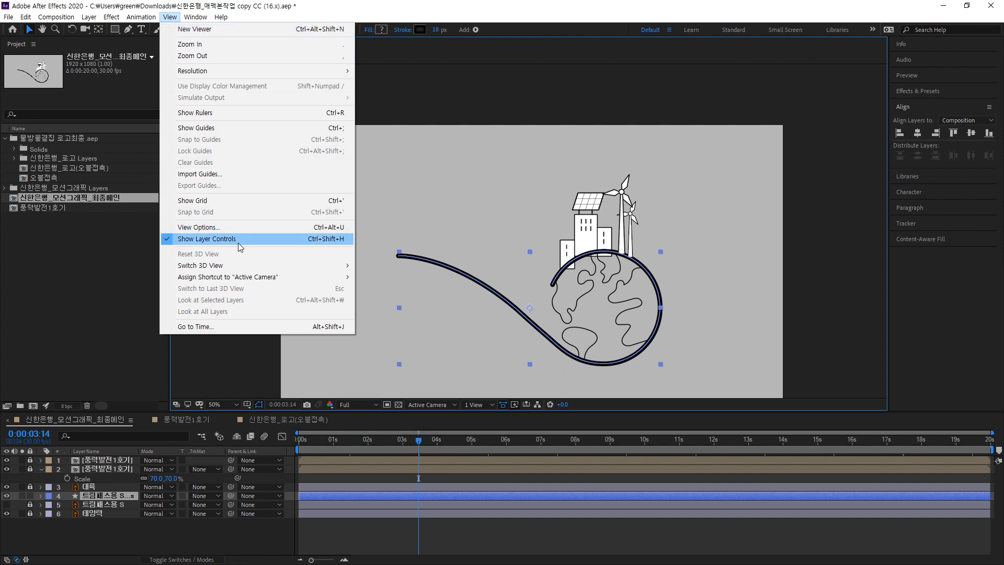
{"action": "left_click", "coordinate": [496, 213]}
{"action": "left_click", "coordinate": [472, 279]}
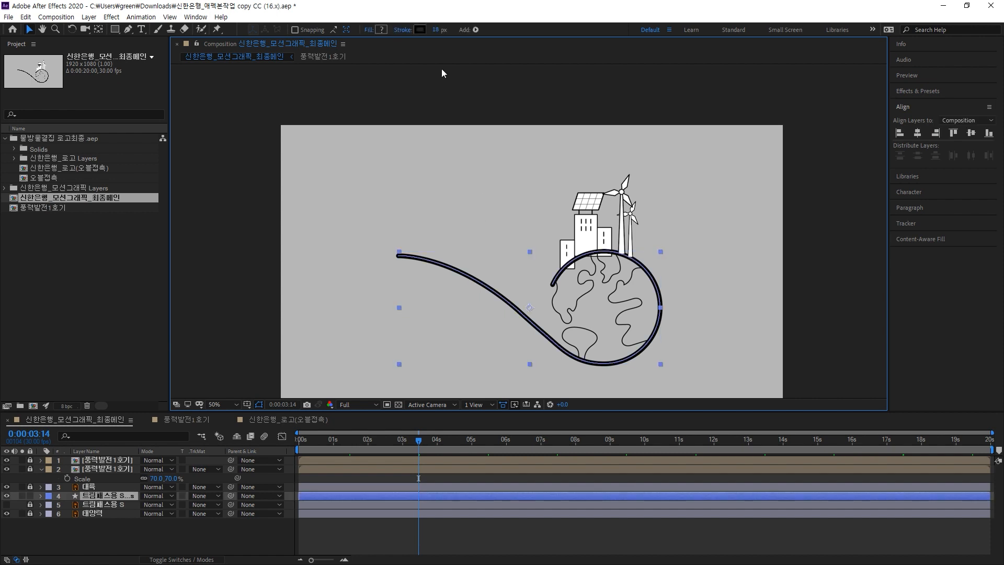
{"action": "left_click", "coordinate": [421, 30]}
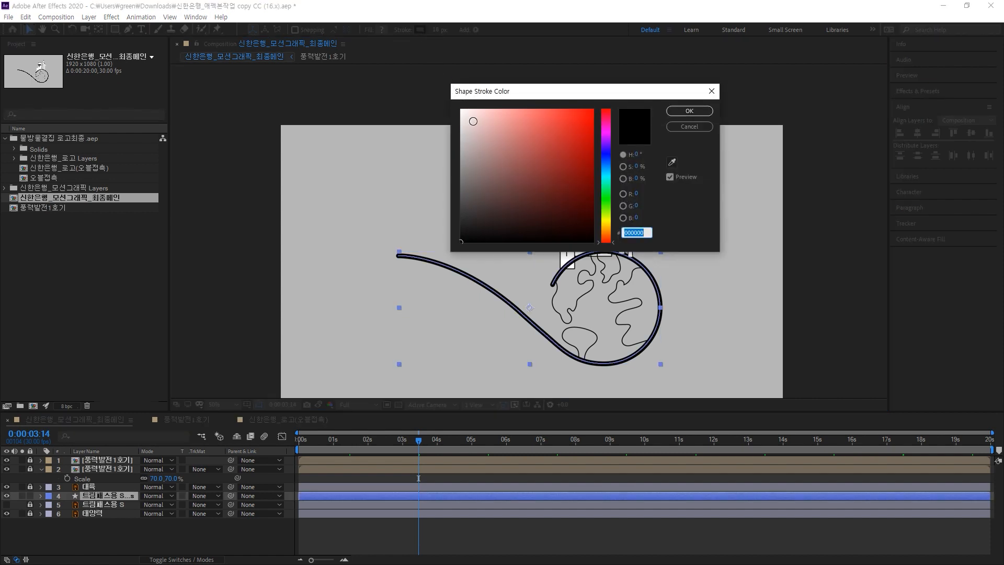
{"action": "left_click", "coordinate": [599, 161]}
{"action": "left_click", "coordinate": [579, 142]}
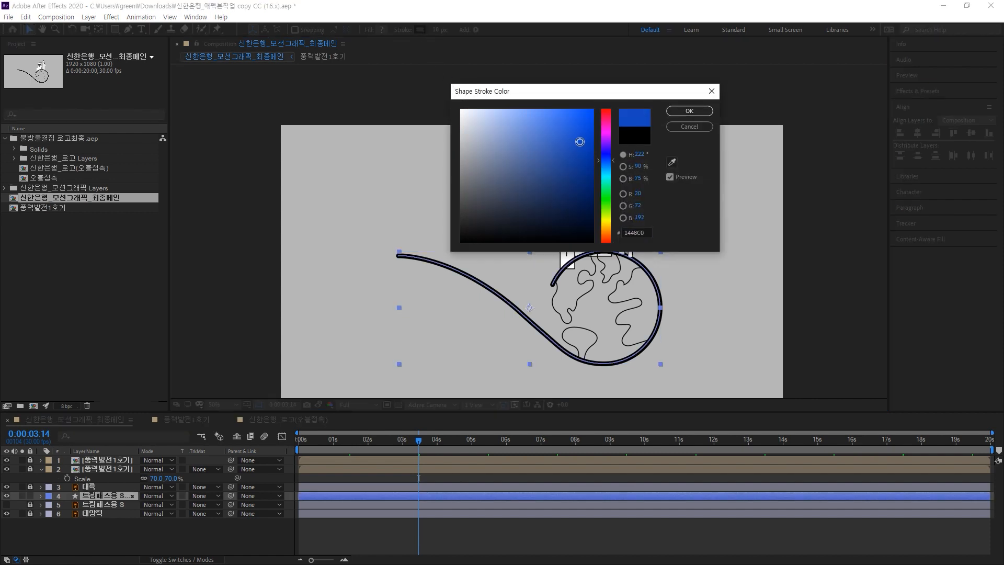
{"action": "left_click", "coordinate": [683, 128]}
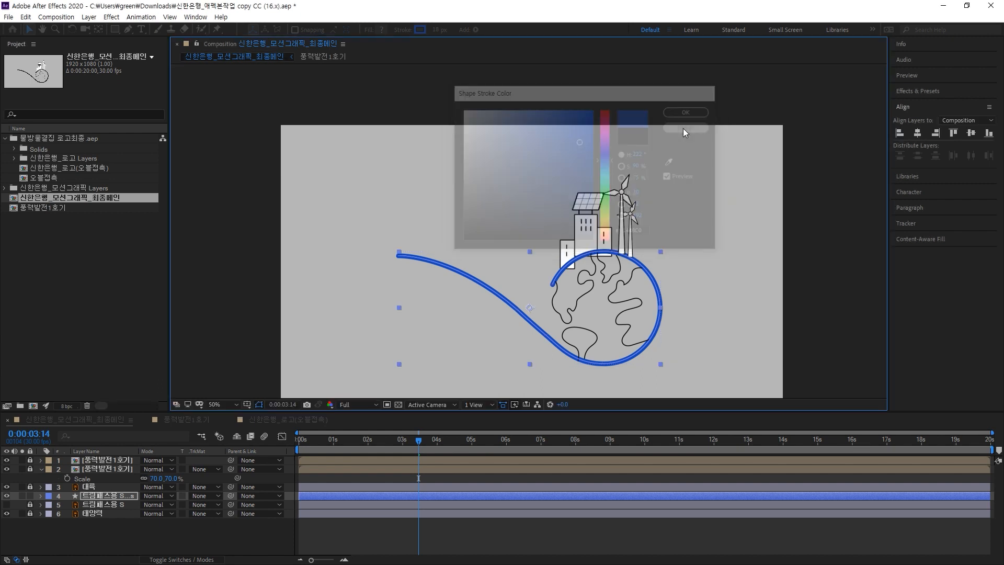
{"action": "left_click", "coordinate": [723, 225]}
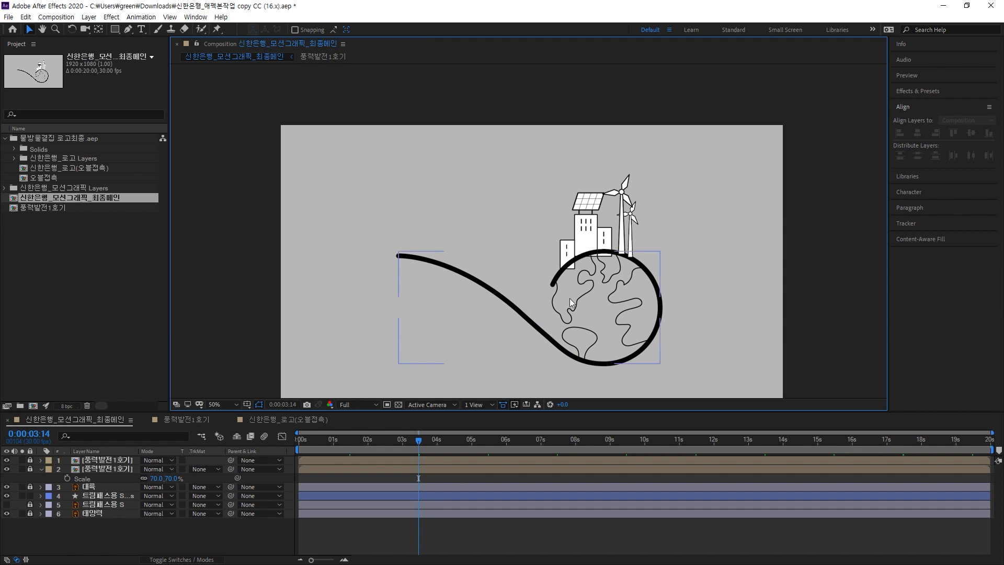
Set the S line shape's stroke colour to a medium blue with hue 206° and clear the selection
{"action": "left_click", "coordinate": [524, 321]}
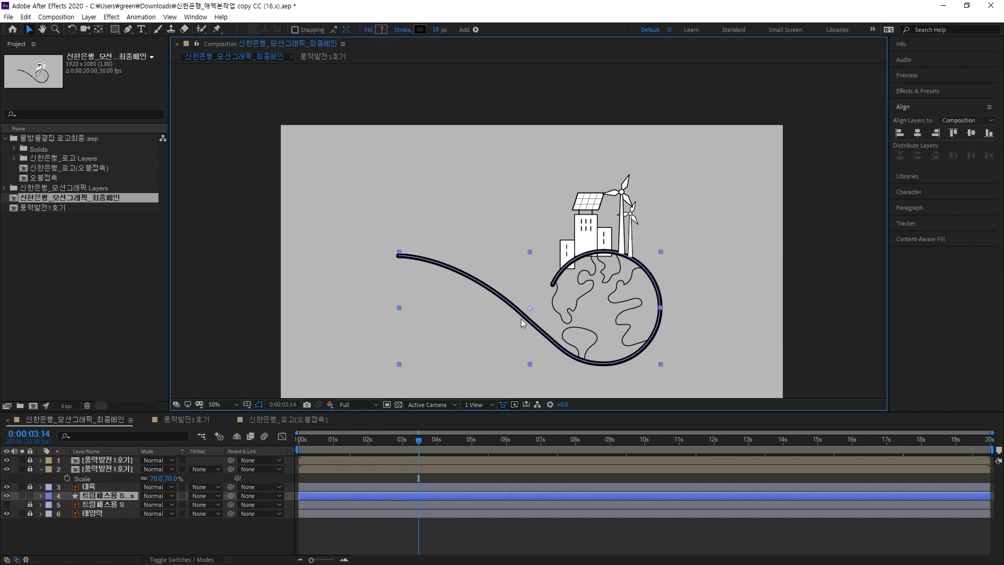
{"action": "left_click", "coordinate": [419, 30]}
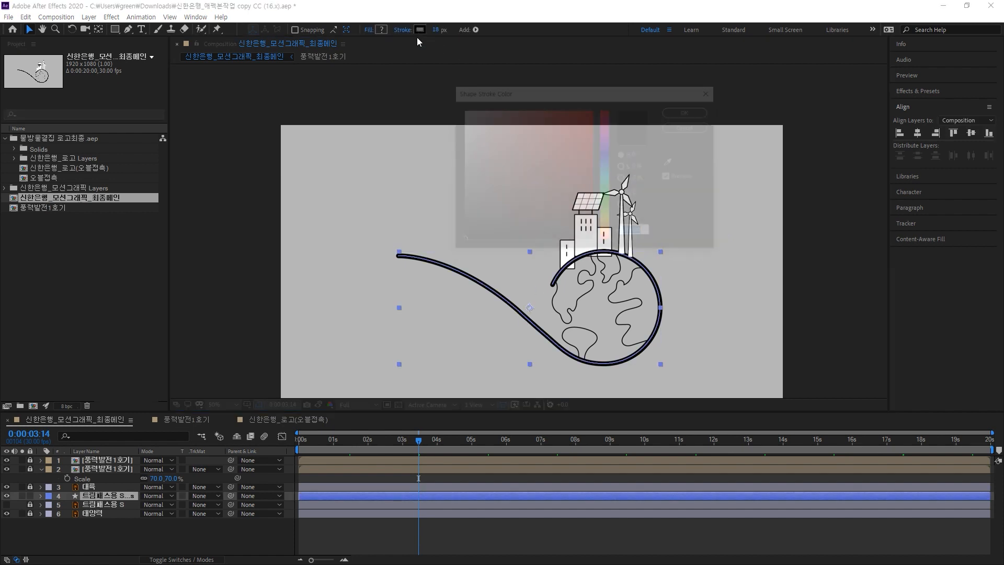
{"action": "left_click", "coordinate": [605, 166]}
{"action": "left_click", "coordinate": [576, 146]}
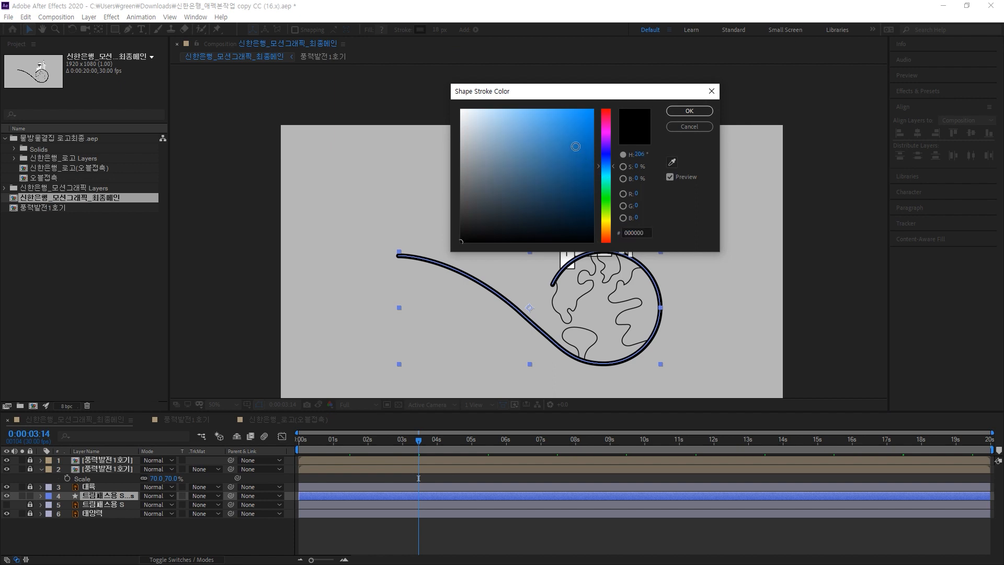
{"action": "left_click", "coordinate": [674, 113]}
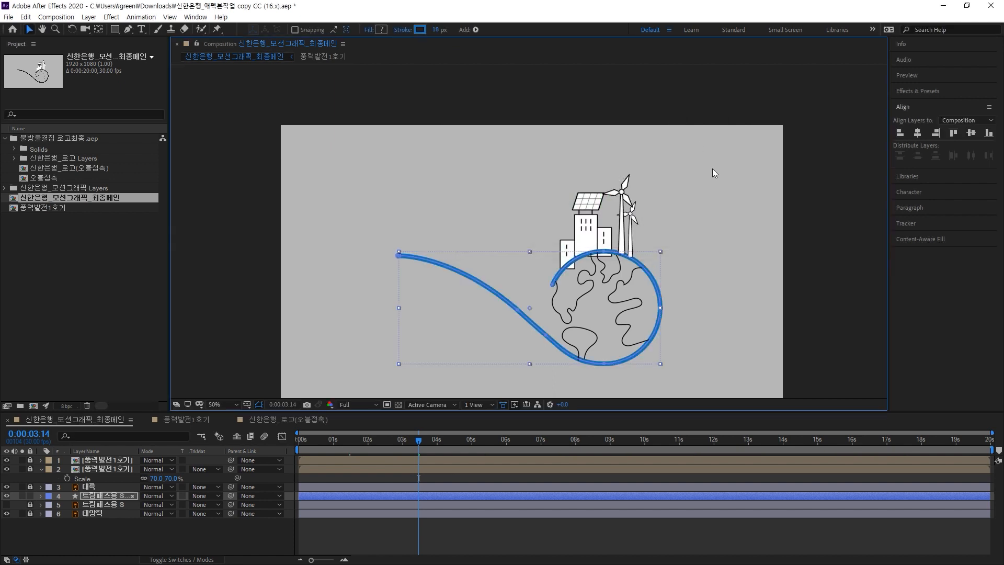
{"action": "left_click", "coordinate": [735, 250]}
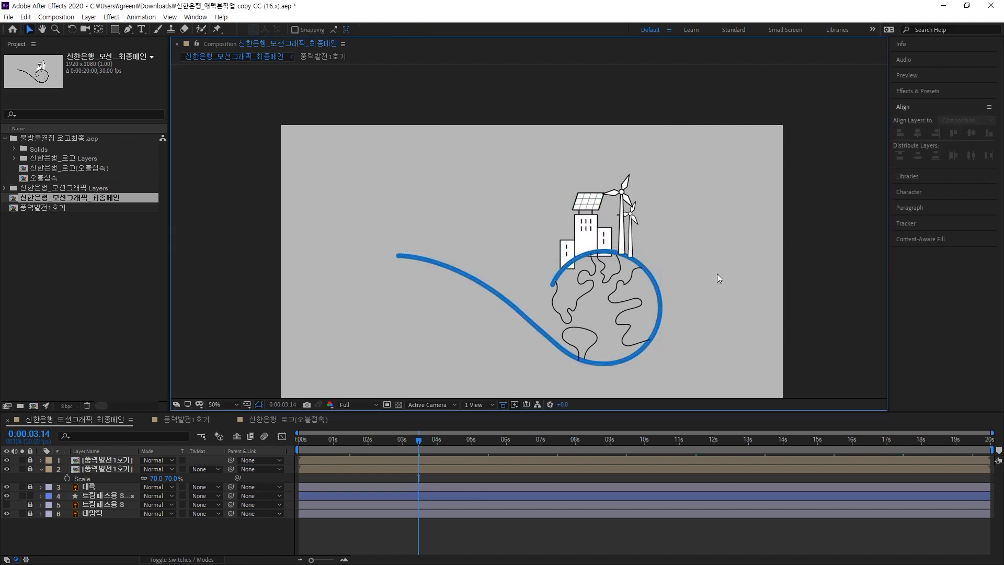
Add Trim Paths to the contents of the S line shape layer and expand its properties
{"action": "left_click", "coordinate": [432, 265]}
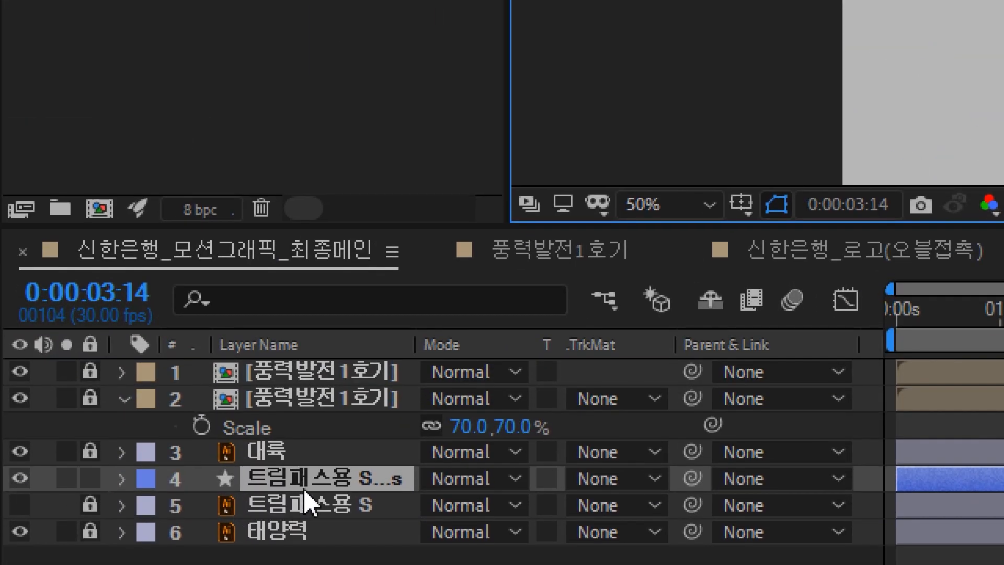
{"action": "left_click", "coordinate": [122, 479]}
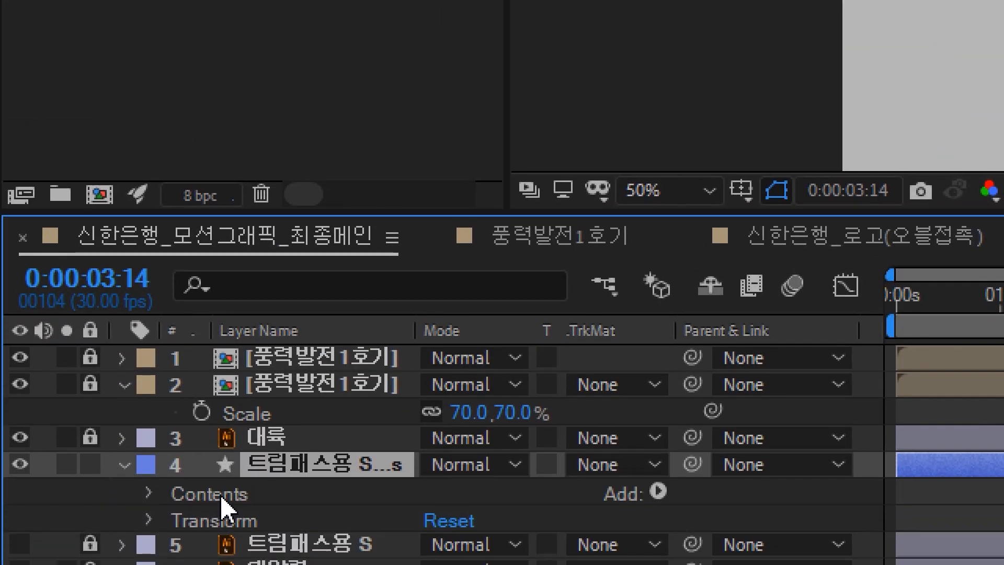
{"action": "left_click", "coordinate": [658, 492]}
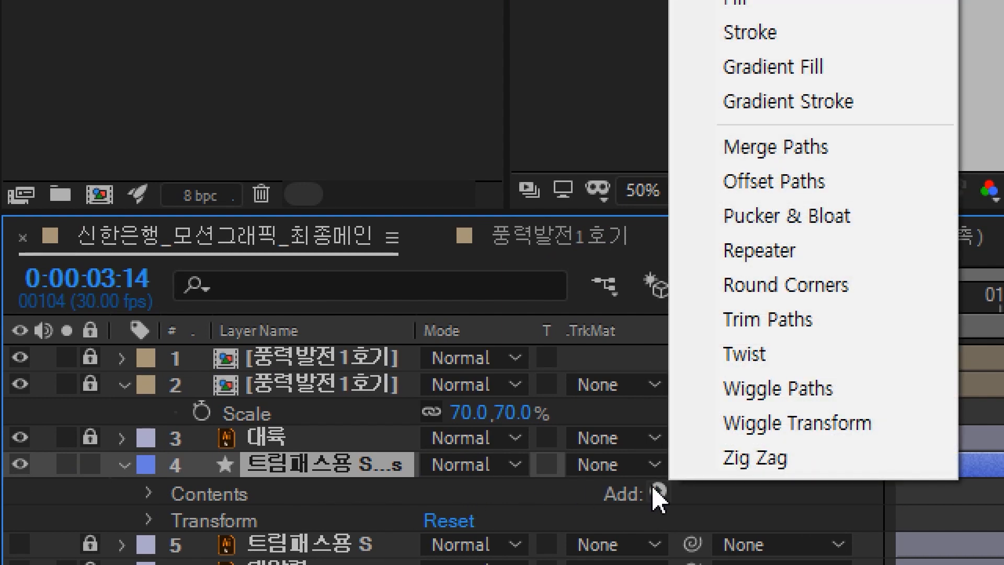
{"action": "left_click", "coordinate": [816, 330]}
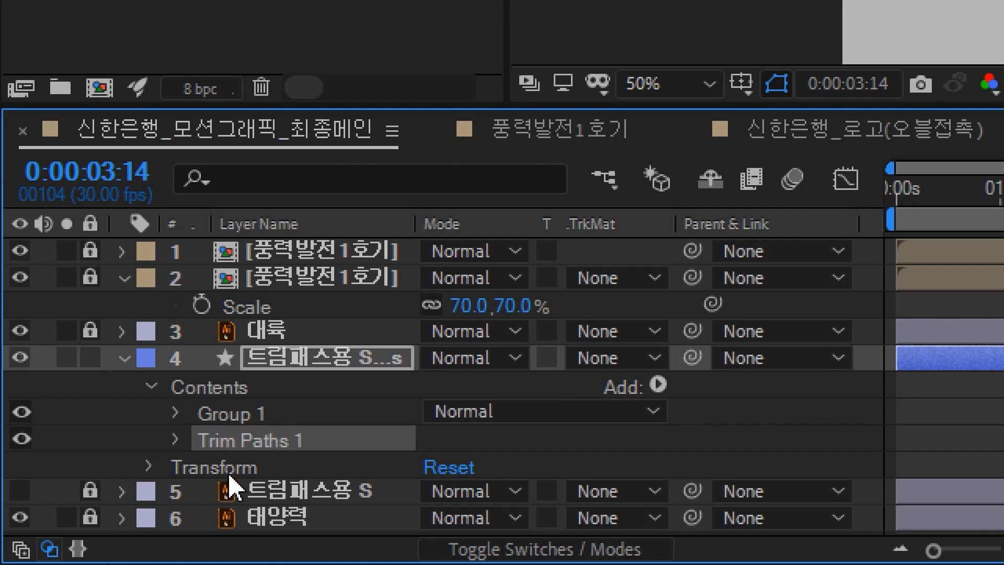
{"action": "left_click", "coordinate": [176, 440]}
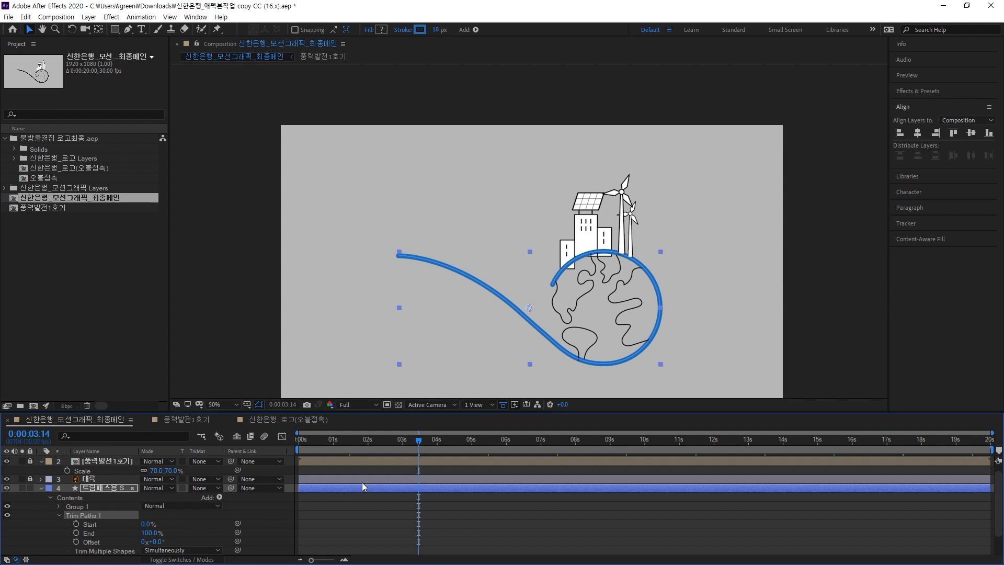
Scrub the main composition toward its start and set the current time to 0:00:01:00
{"action": "left_click_drag", "start_coordinate": [418, 444], "coordinate": [305, 453]}
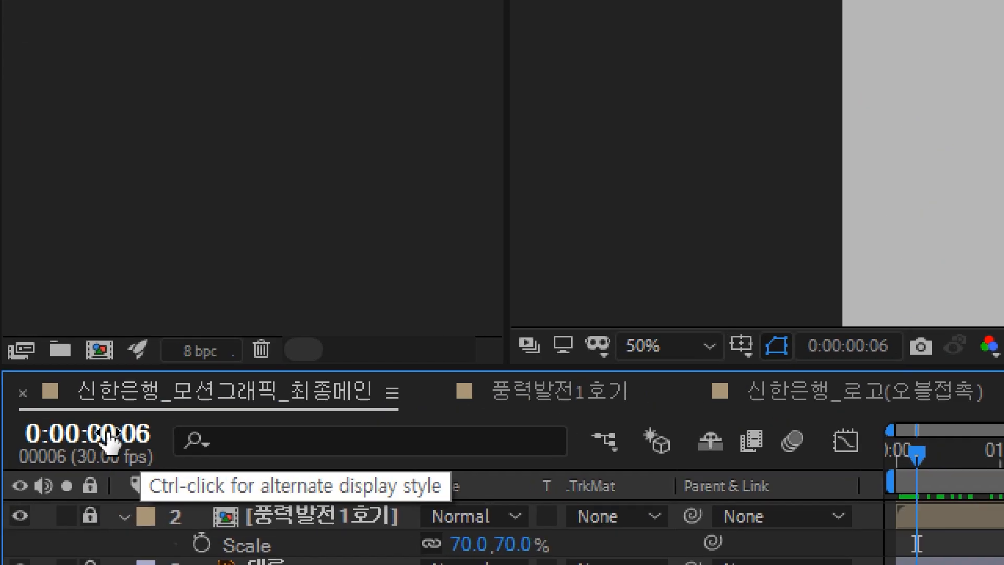
{"action": "left_click", "coordinate": [107, 436]}
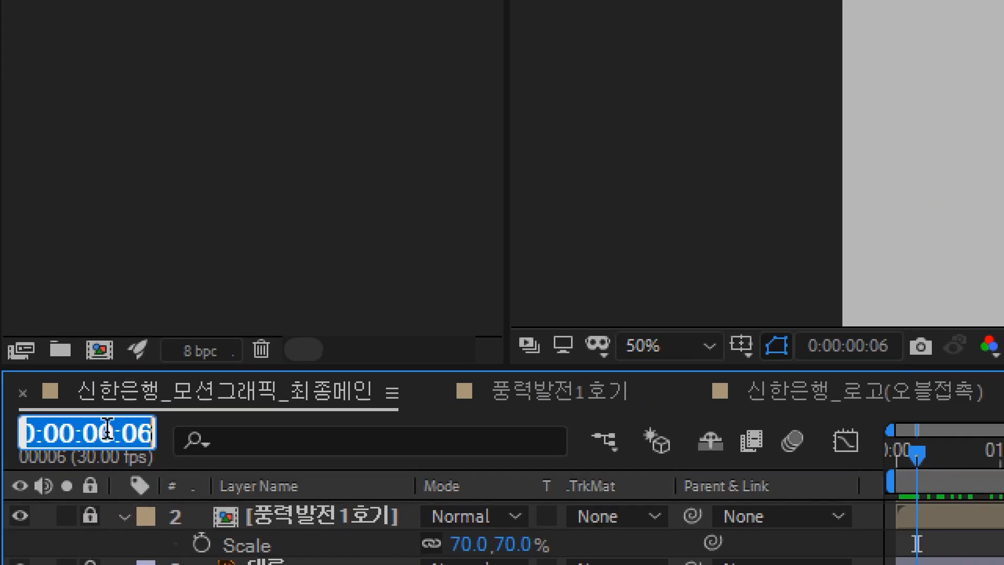
{"action": "type", "text": "1."}
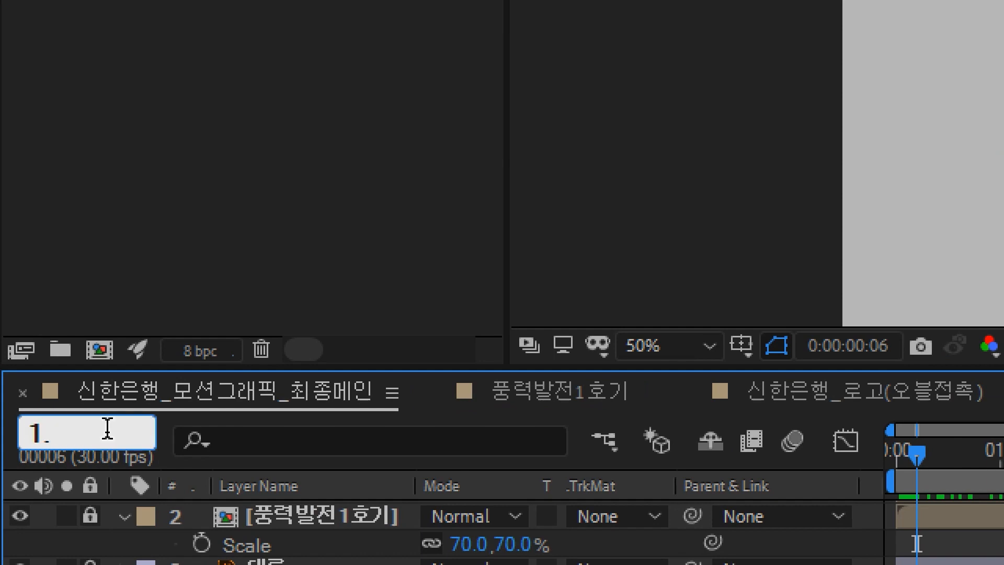
{"action": "key", "text": "Return"}
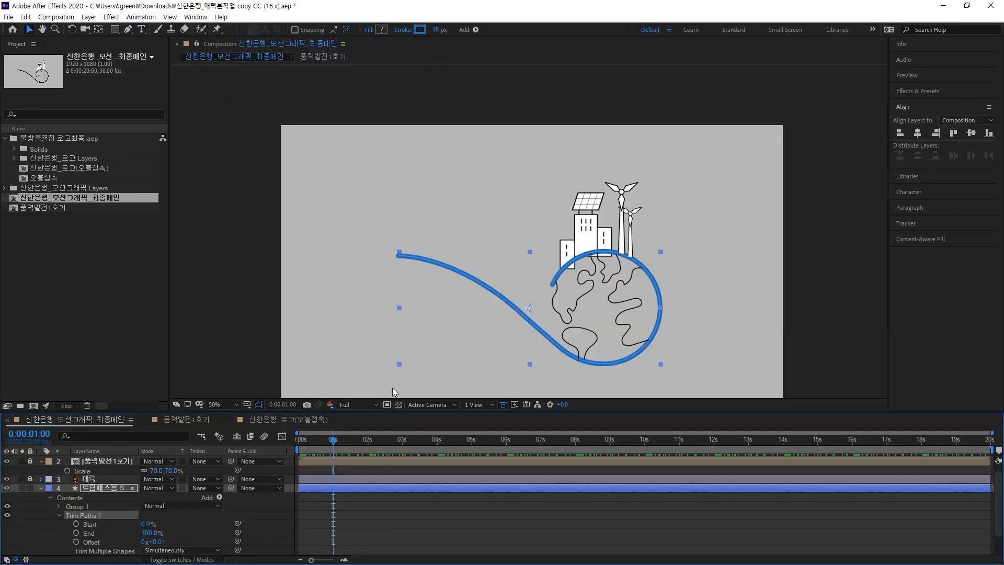
Deselect all layers and change the main composition's background colour to white (FFFFFF)
{"action": "left_click", "coordinate": [353, 305]}
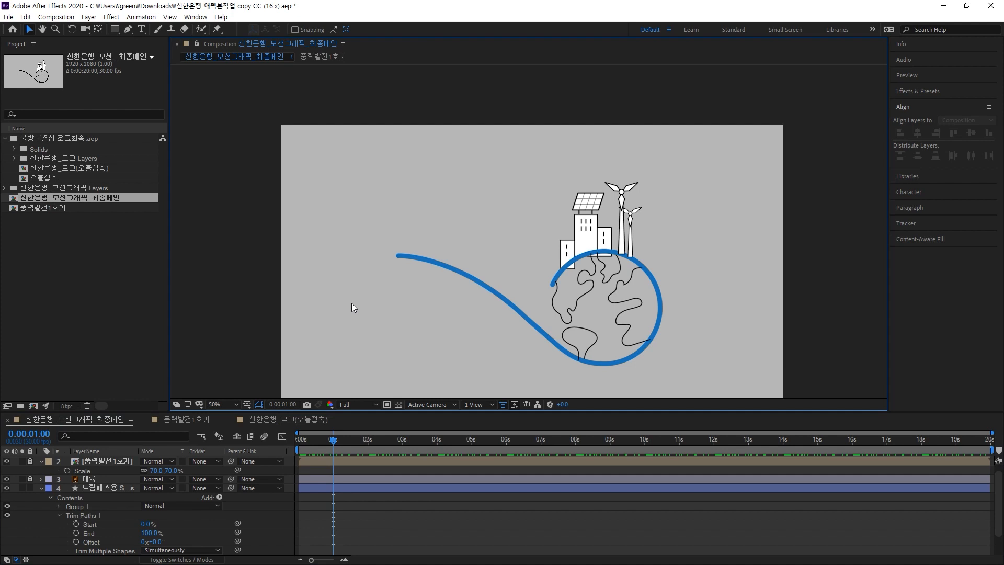
{"action": "key", "text": "ctrl+k"}
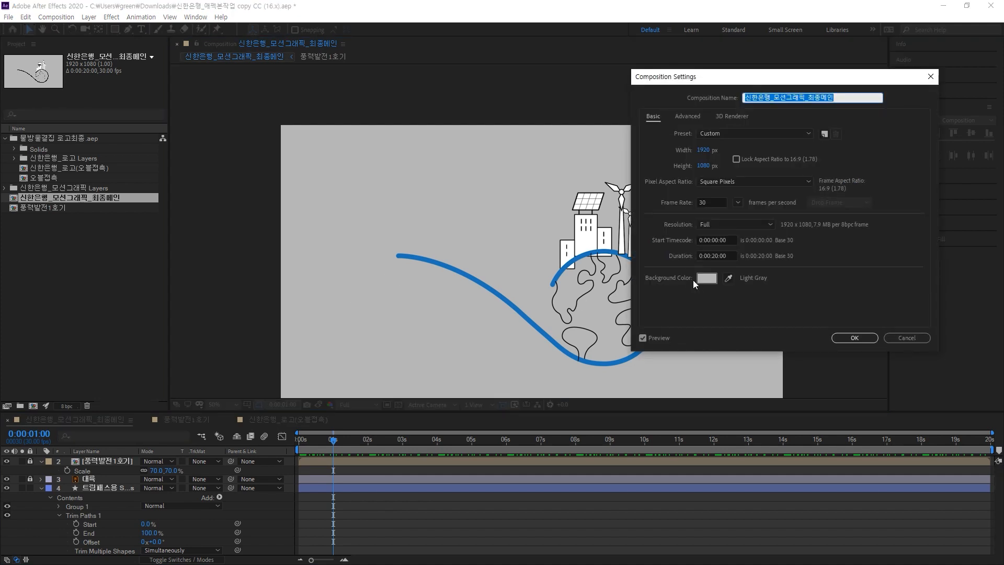
{"action": "left_click", "coordinate": [706, 277]}
{"action": "left_click_drag", "start_coordinate": [515, 154], "coordinate": [429, 84]}
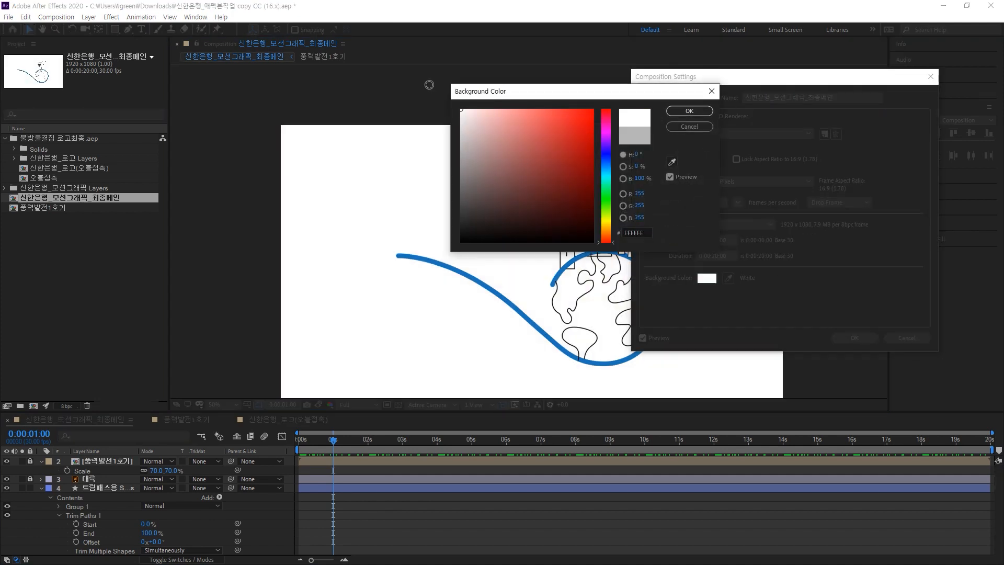
{"action": "left_click", "coordinate": [680, 112]}
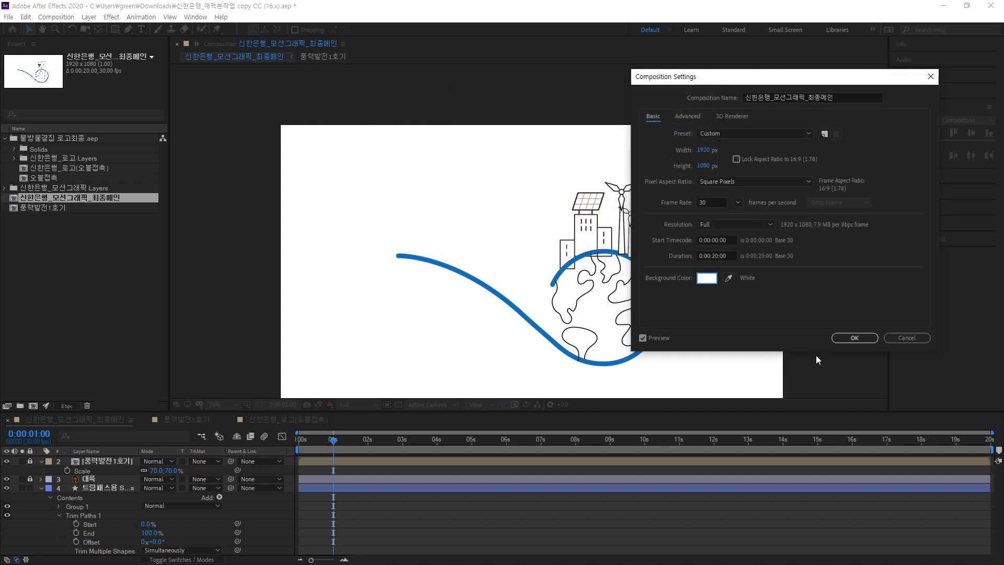
{"action": "left_click", "coordinate": [855, 338]}
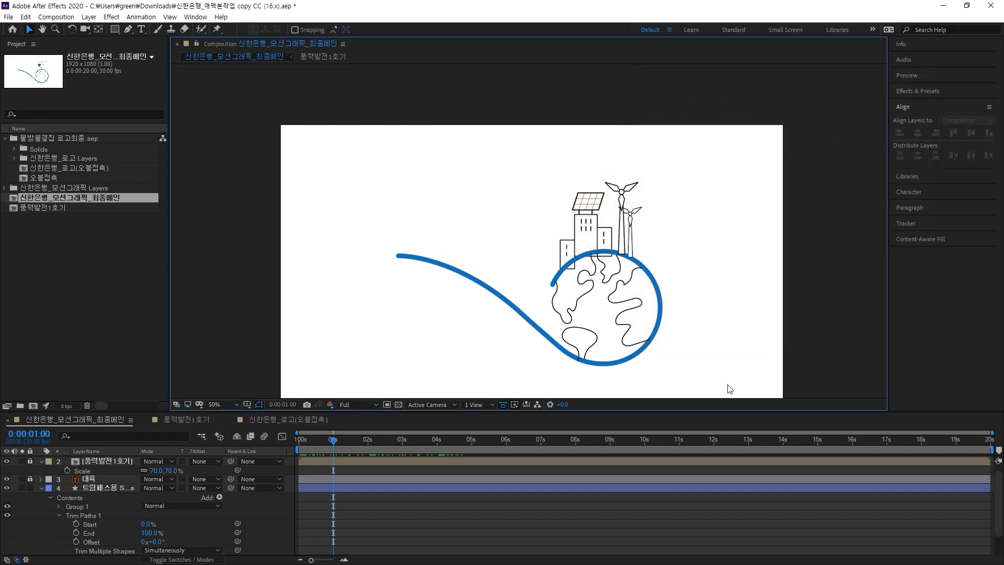
Select the S line shape layer and add a Trim Paths End keyframe of 100% at 0:00:04:00
{"action": "left_click", "coordinate": [550, 343]}
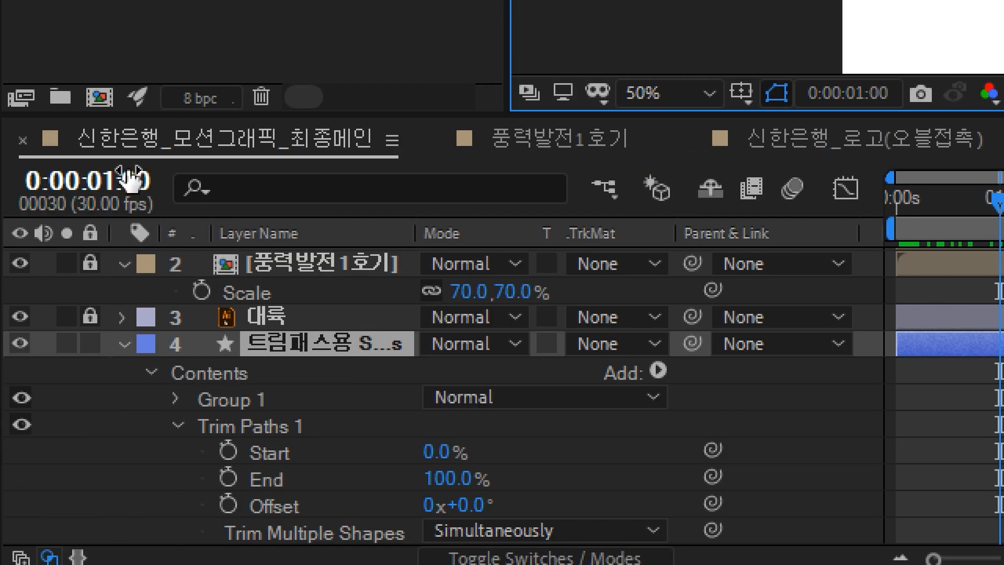
{"action": "left_click", "coordinate": [128, 180]}
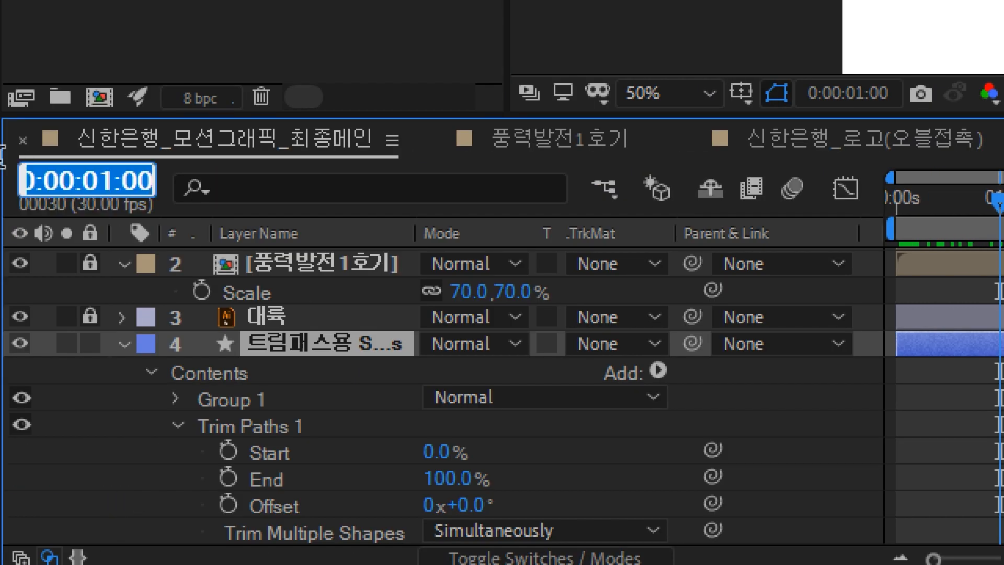
{"action": "type", "text": "4."}
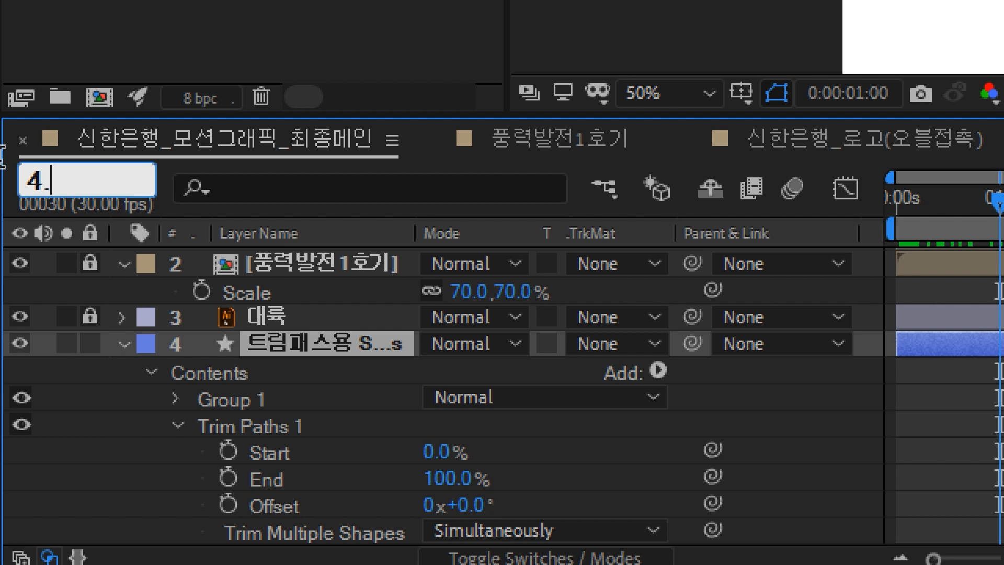
{"action": "key", "text": "Return"}
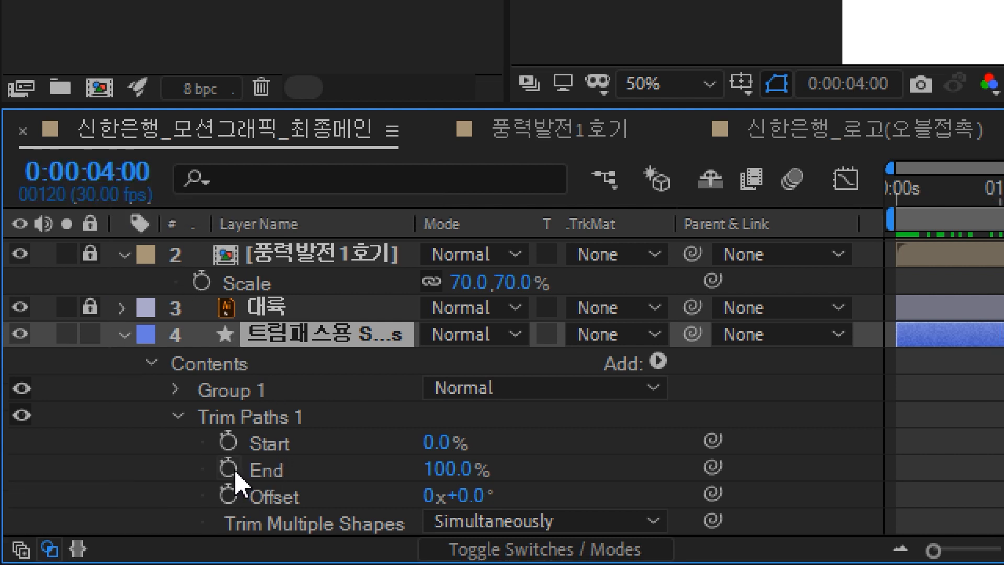
{"action": "left_click", "coordinate": [230, 469]}
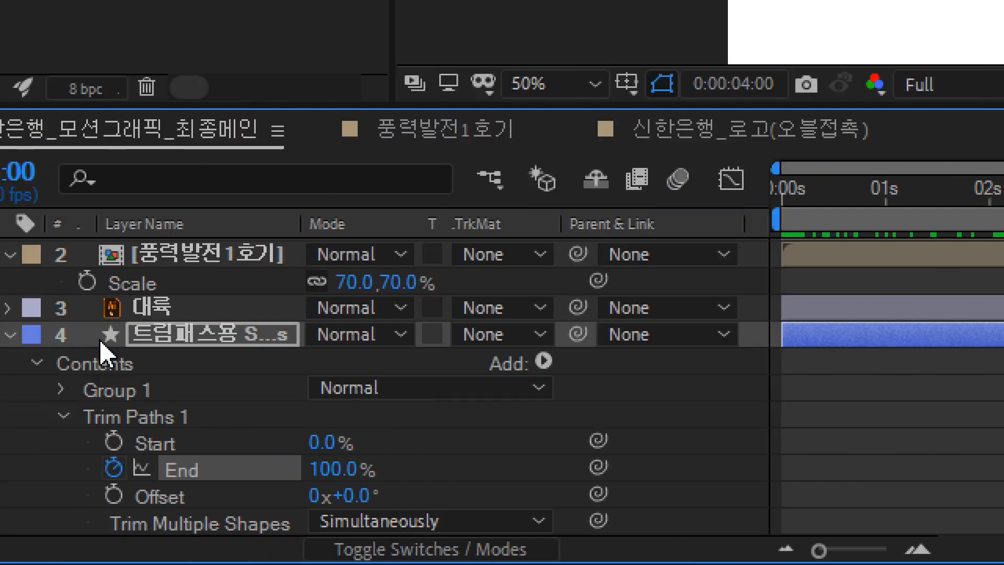
Add a Trim Paths End keyframe of 0% at 0:00:01:00 on the S line shape layer and scrub to 0:00:04:05 to preview it
{"action": "left_click", "coordinate": [13, 170]}
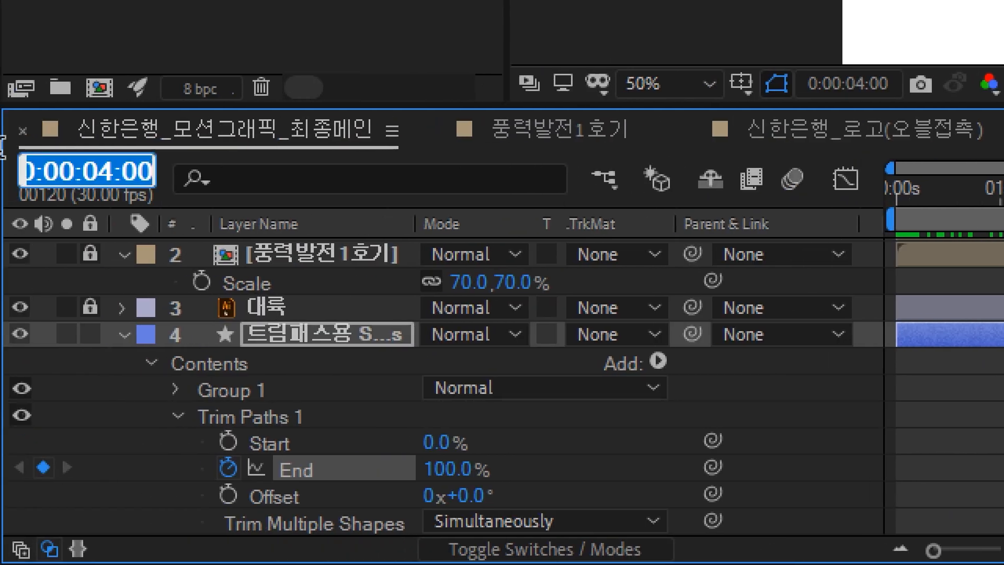
{"action": "type", "text": "1."}
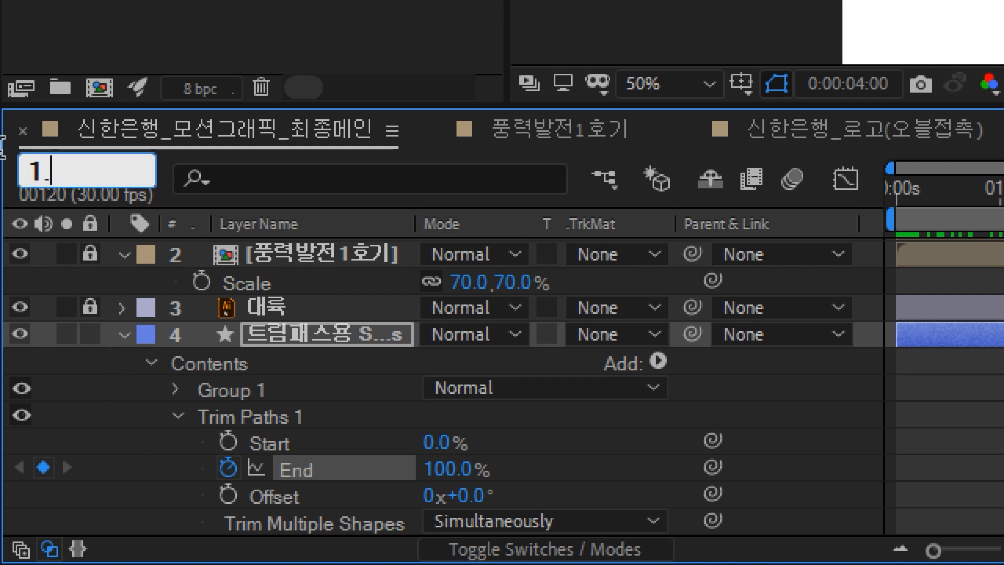
{"action": "key", "text": "Return"}
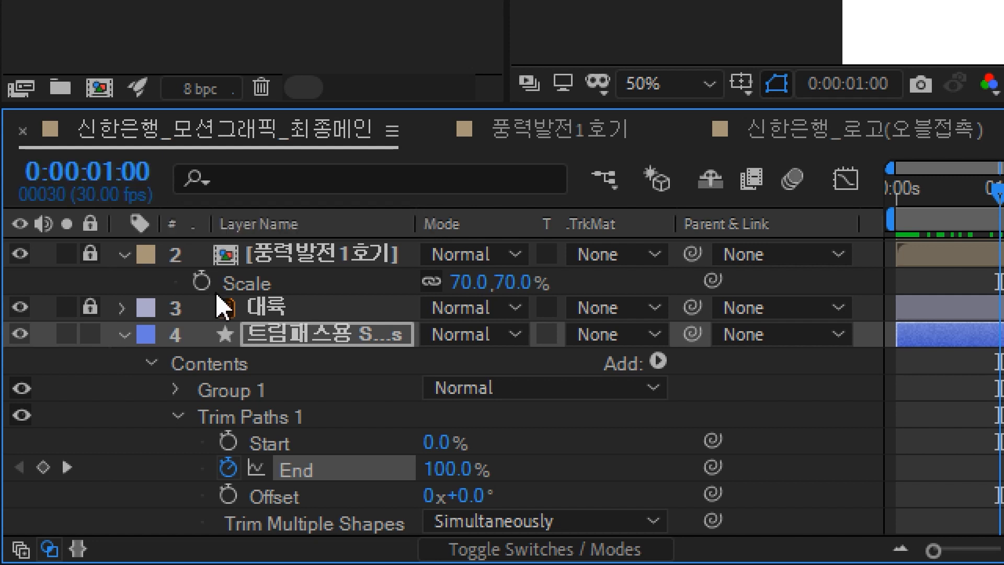
{"action": "left_click", "coordinate": [459, 471]}
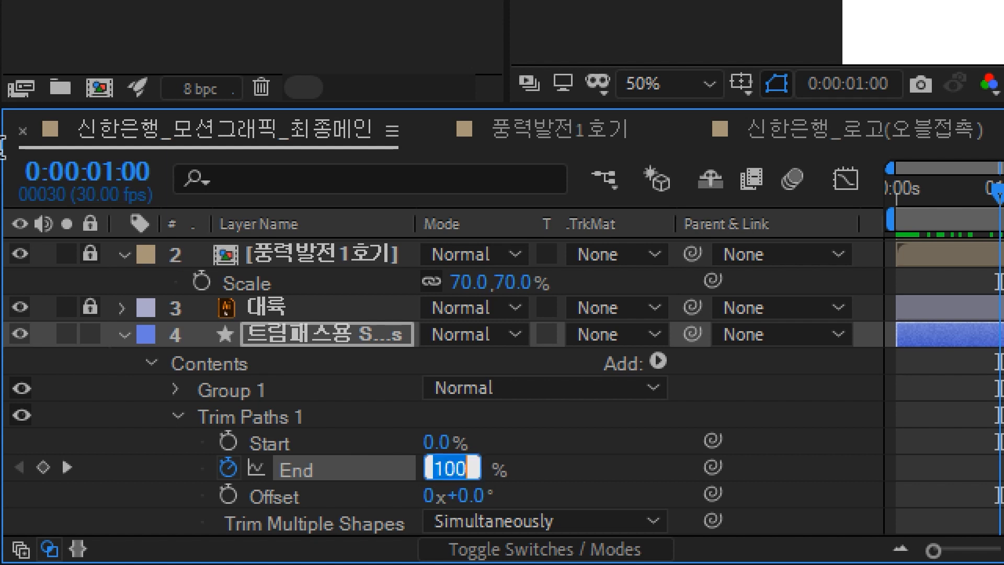
{"action": "type", "text": "0"}
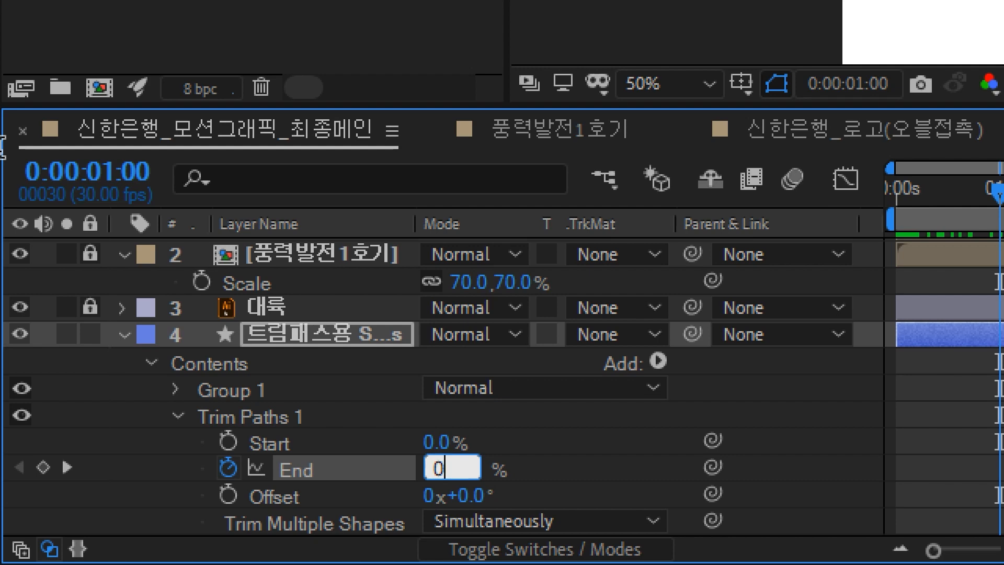
{"action": "key", "text": "Return"}
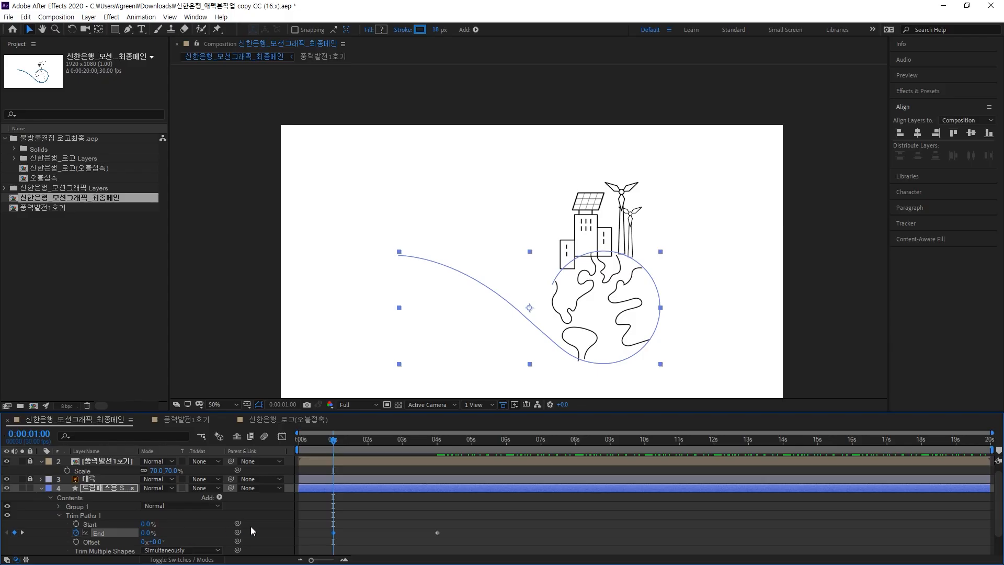
{"action": "mouse_move", "coordinate": [333, 440]}
{"action": "left_mouse_down"}
{"action": "mouse_move", "coordinate": [410, 441]}
{"action": "mouse_move", "coordinate": [442, 422]}
{"action": "left_mouse_up"}
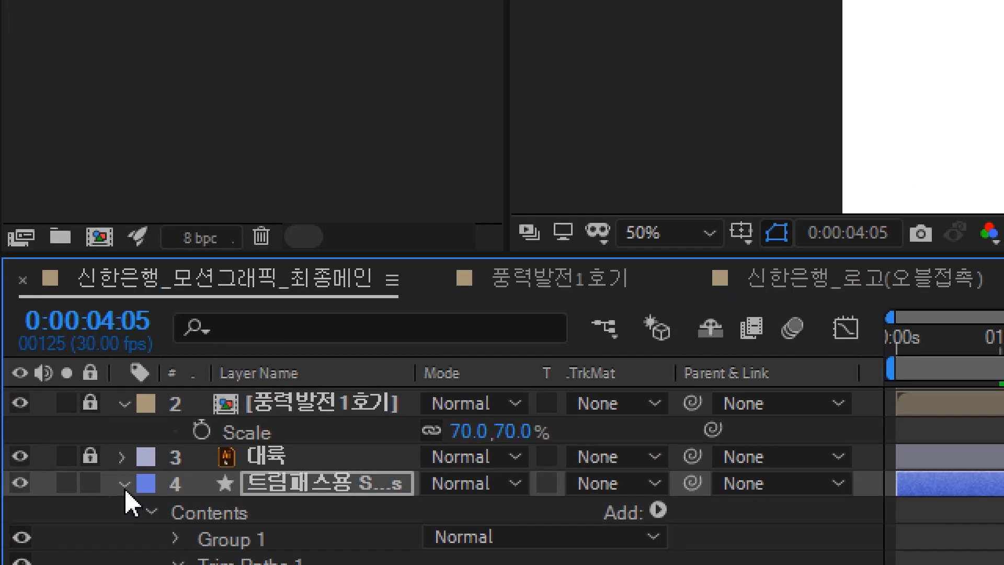
Collapse and lock the S line shape layer, keeping the original 트림패스용 S layer locked
{"action": "left_click", "coordinate": [125, 485]}
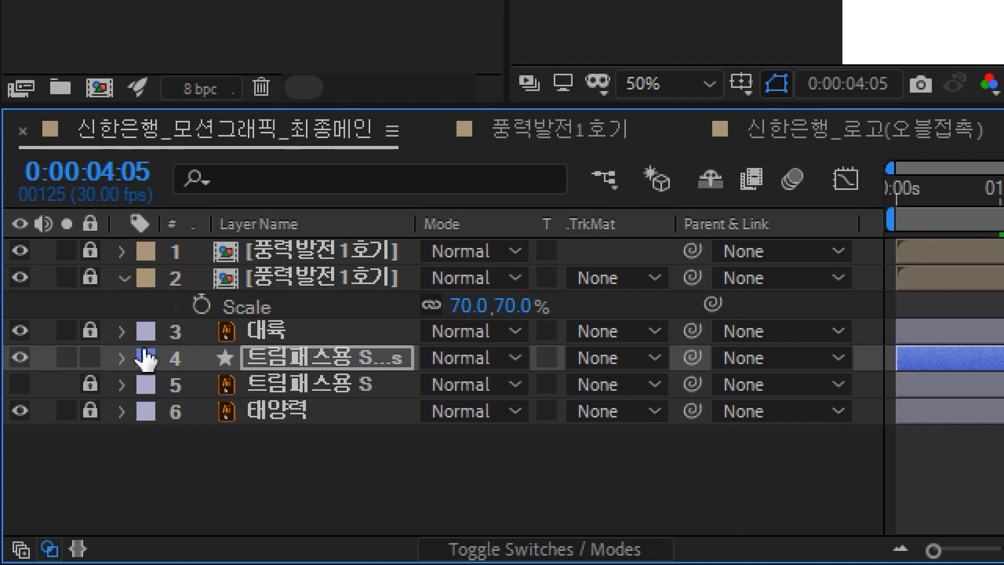
{"action": "left_click", "coordinate": [92, 358]}
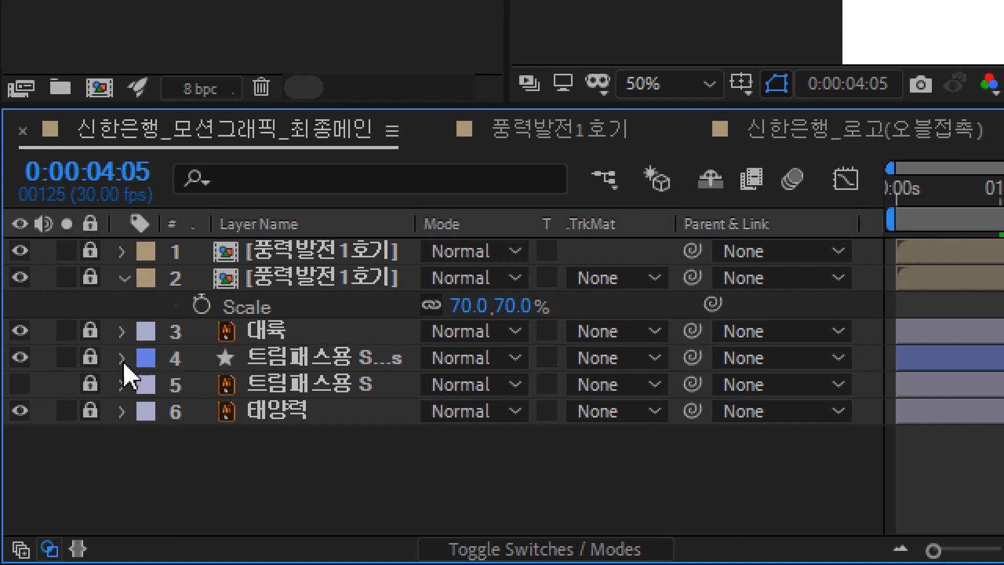
{"action": "left_click", "coordinate": [92, 385]}
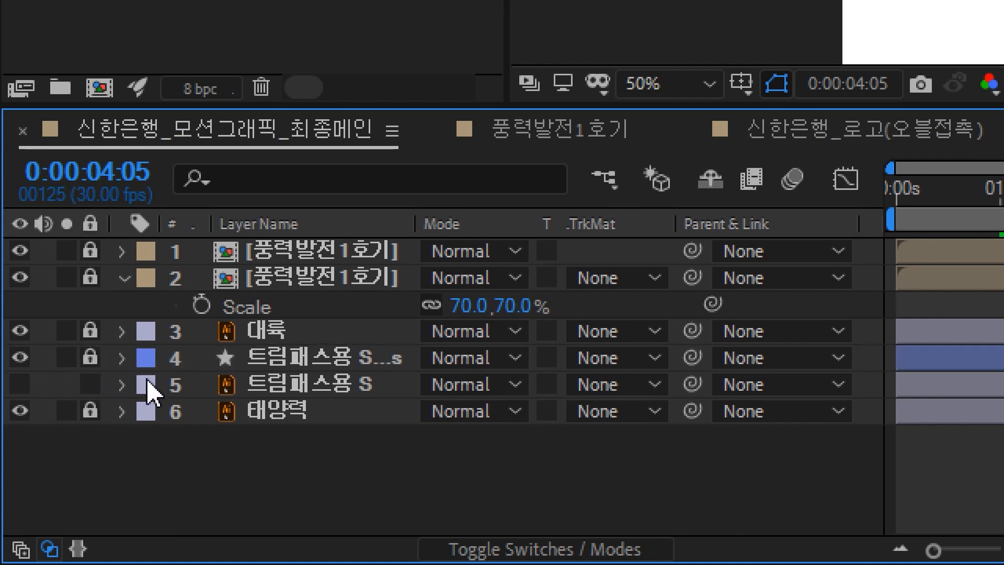
{"action": "left_click", "coordinate": [309, 390]}
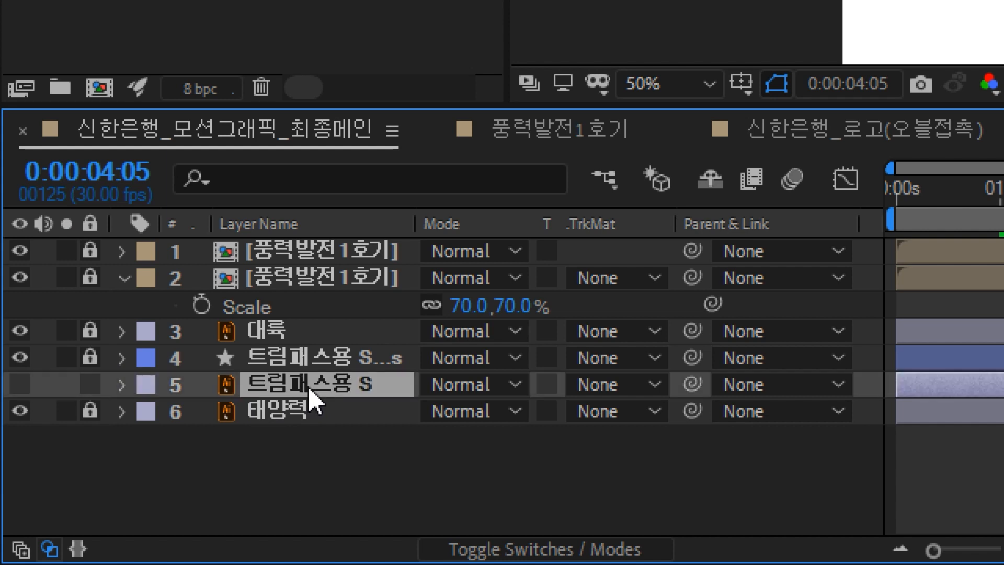
{"action": "left_click", "coordinate": [89, 385]}
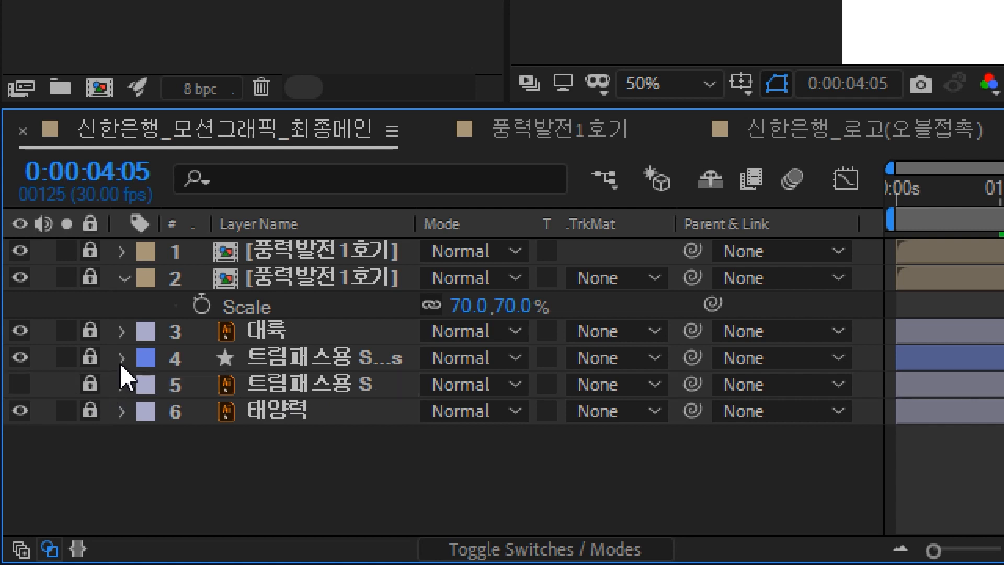
Unlock the 대륙 layer, create shapes from its vector artwork, and lock the original 대륙 layer
{"action": "left_click", "coordinate": [91, 331]}
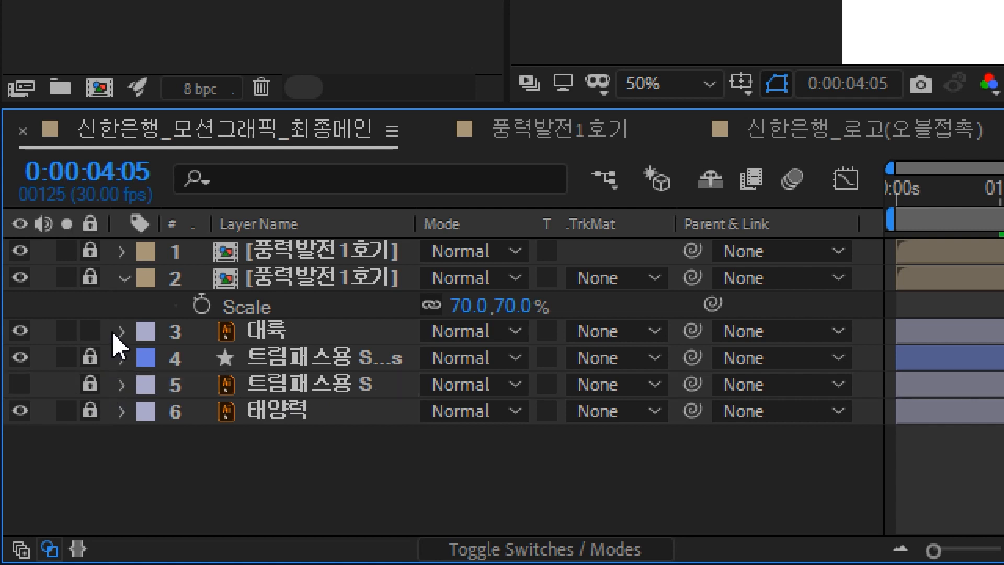
{"action": "left_click", "coordinate": [260, 345]}
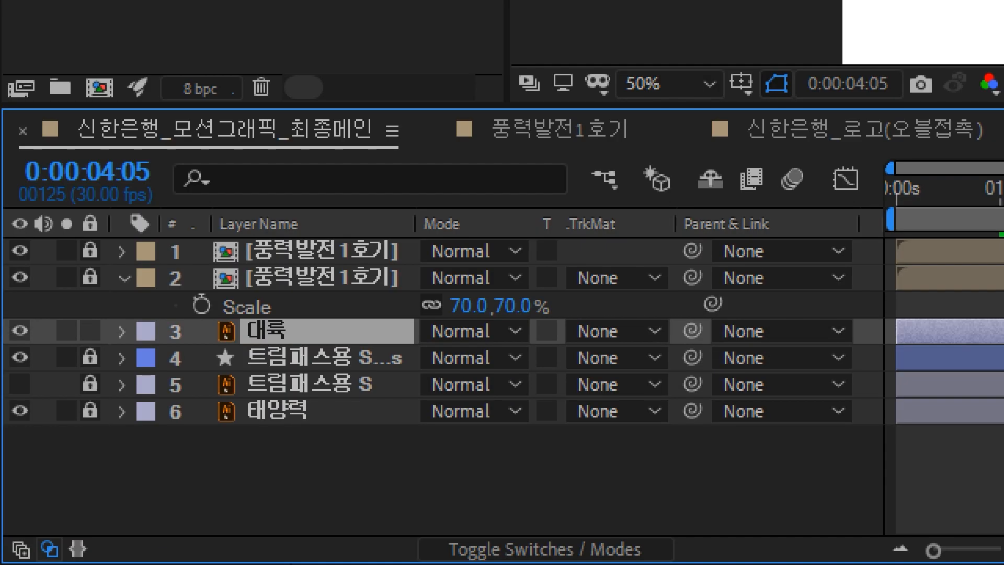
{"action": "right_click", "coordinate": [298, 332]}
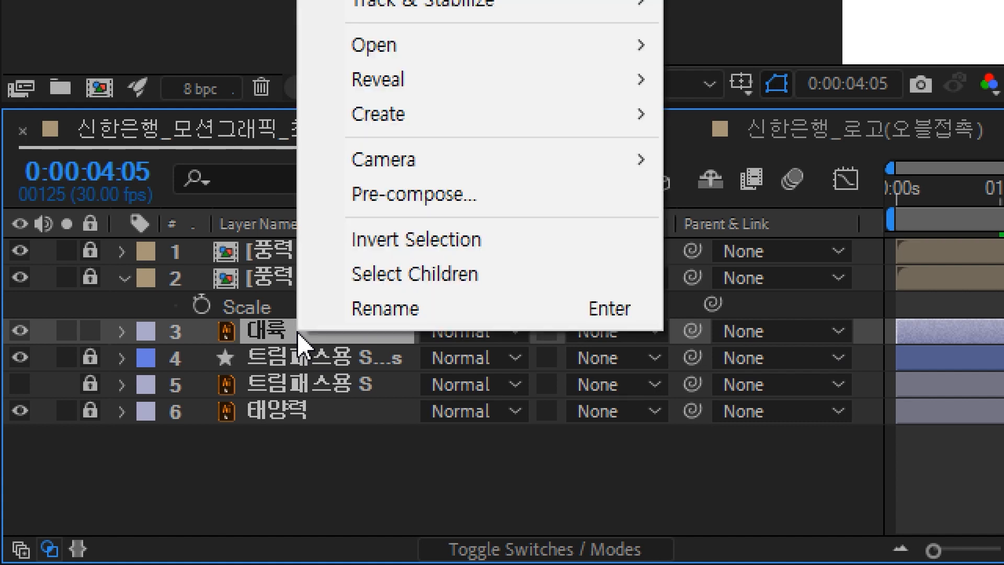
{"action": "mouse_move", "coordinate": [460, 135]}
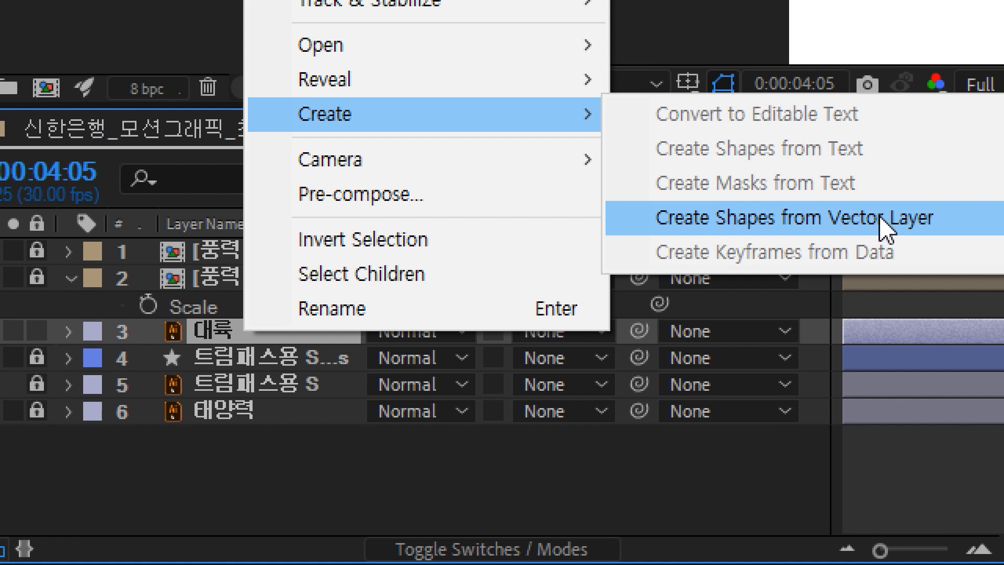
{"action": "left_click", "coordinate": [887, 228]}
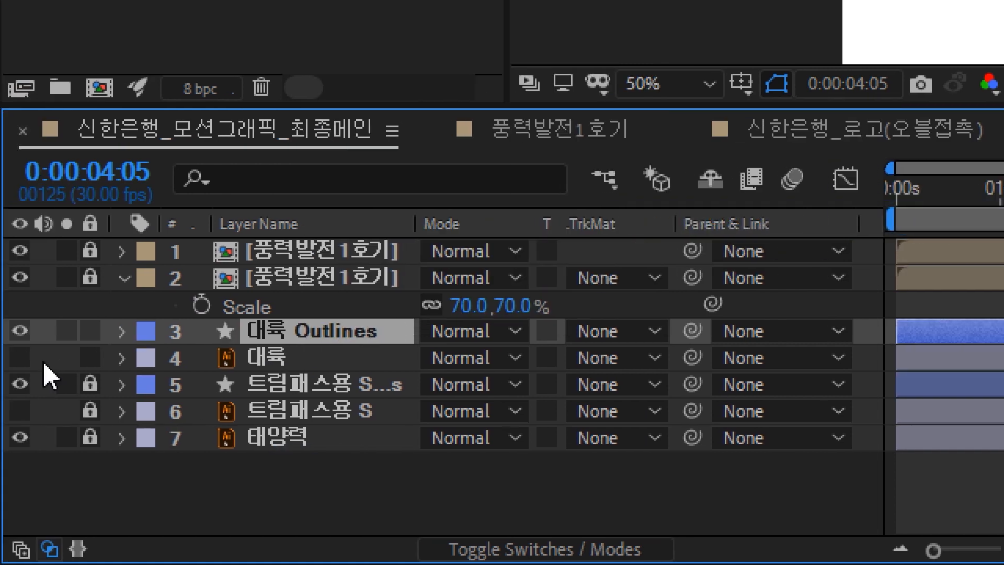
{"action": "left_click", "coordinate": [90, 361]}
Unlock and expand the S line shape layer and select its Trim Paths 1 for copying
{"action": "left_click", "coordinate": [90, 387]}
{"action": "left_click", "coordinate": [121, 393]}
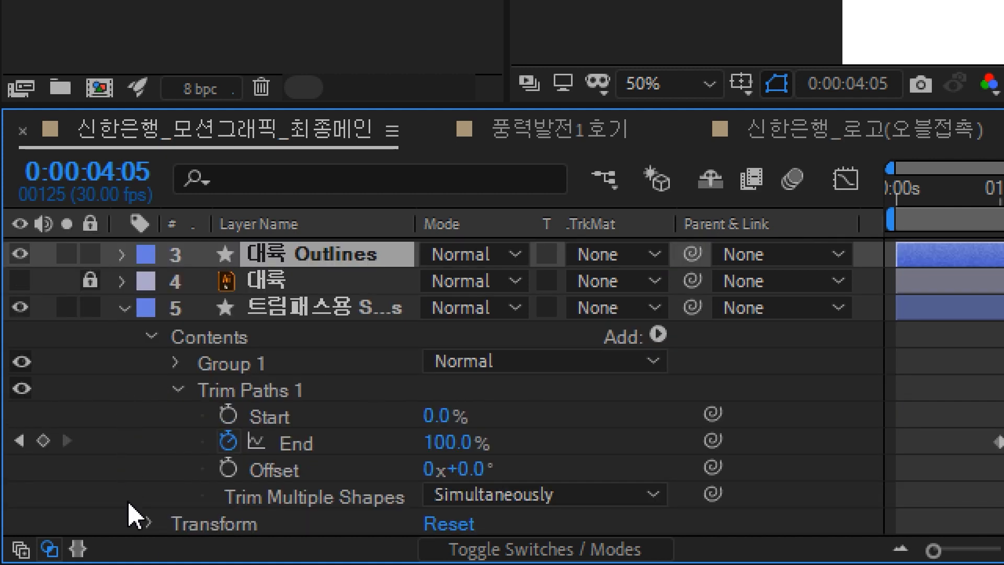
{"action": "left_click", "coordinate": [178, 388]}
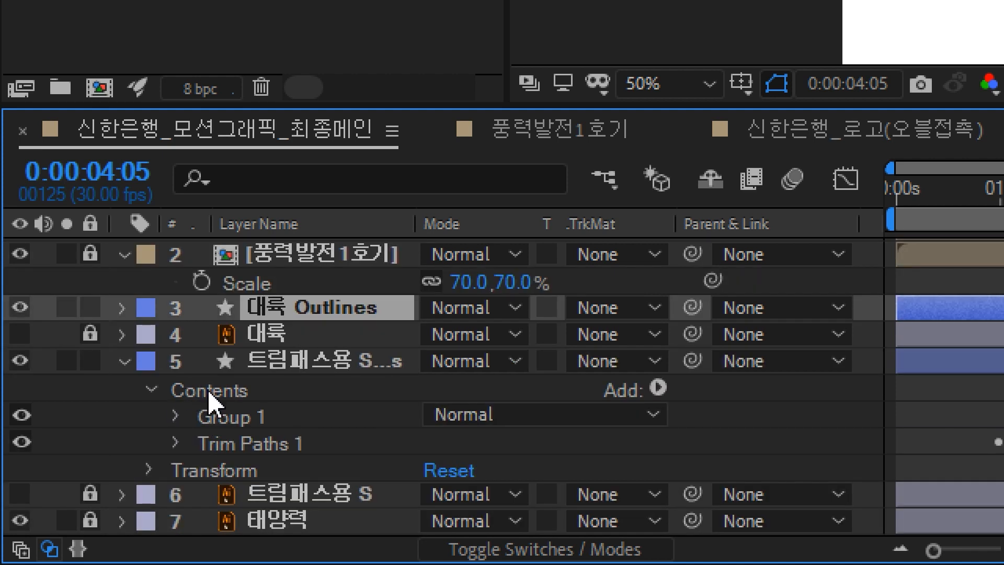
{"action": "left_click", "coordinate": [241, 449]}
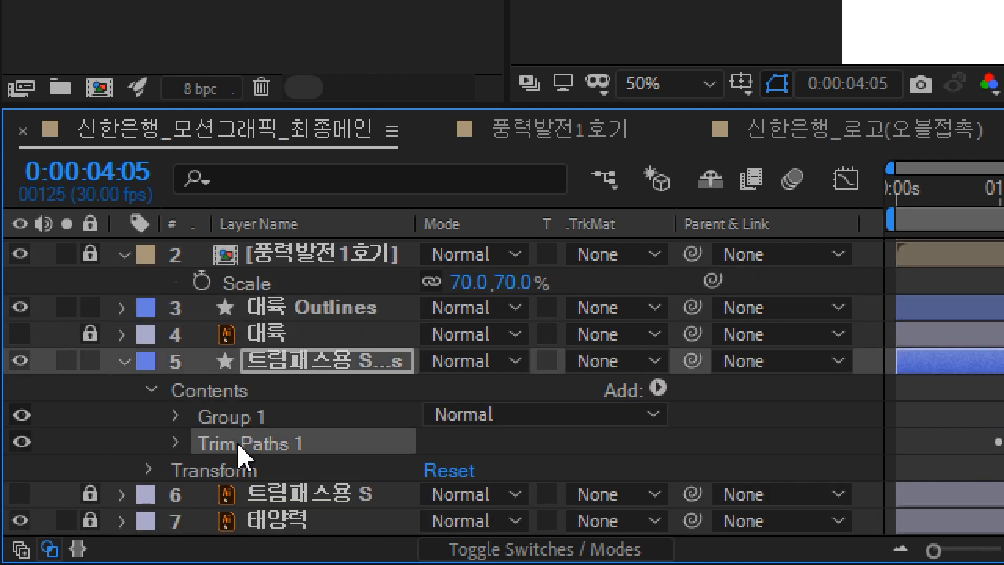
{"action": "right_click", "coordinate": [240, 456]}
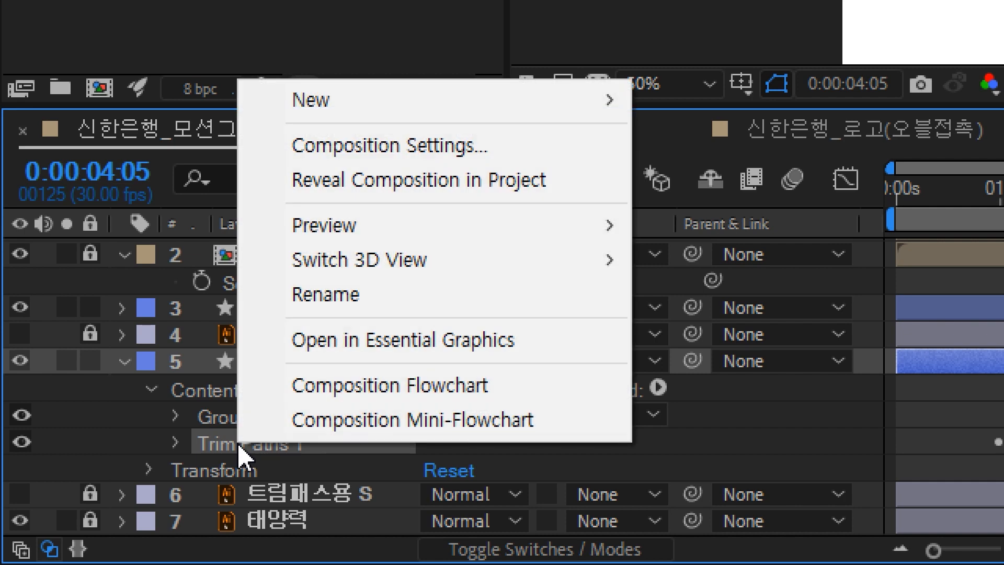
{"action": "key", "text": "Escape"}
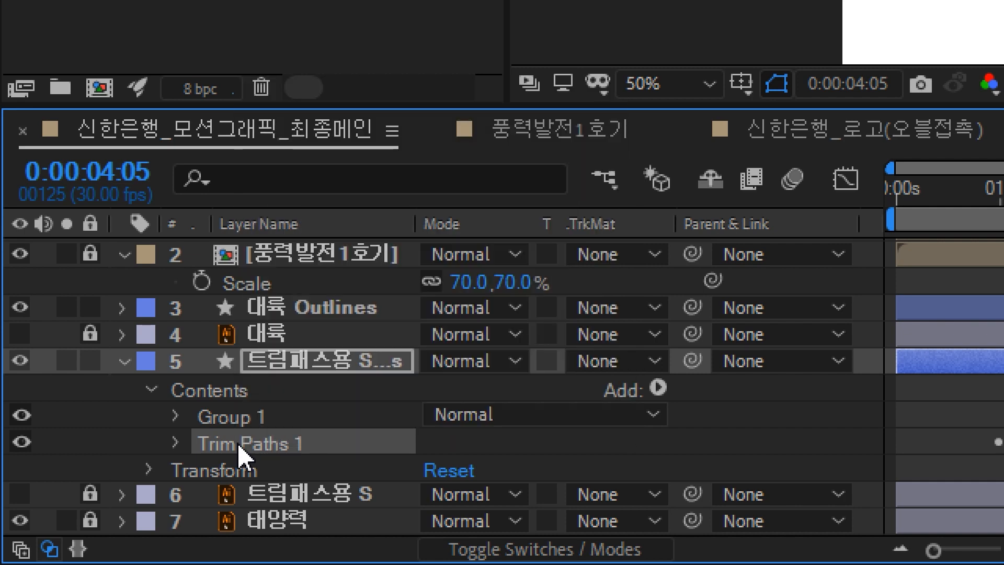
Collapse the S line shape layer and expand the 대륙 Outlines layer to reach its Contents
{"action": "left_click", "coordinate": [123, 361]}
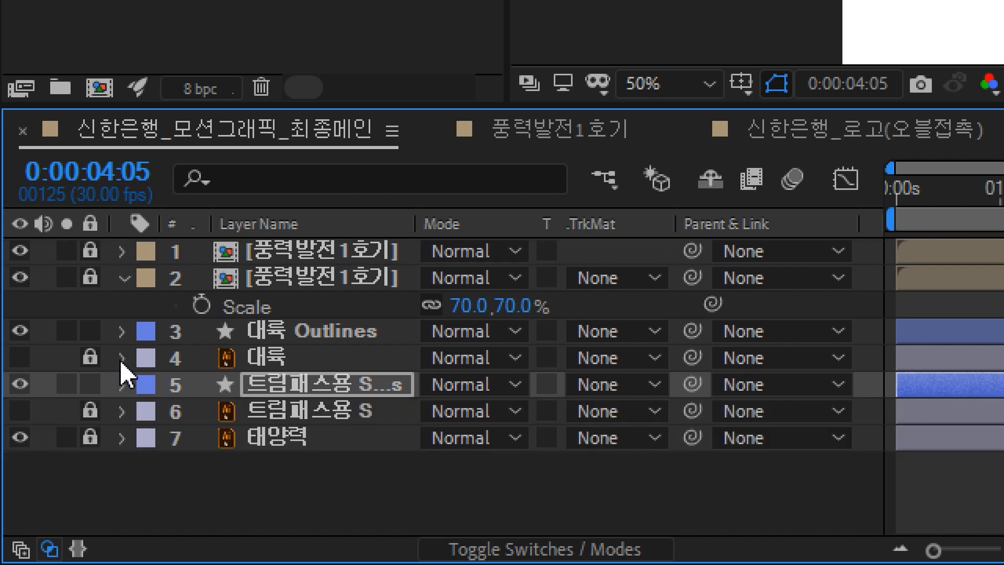
{"action": "left_click", "coordinate": [122, 332]}
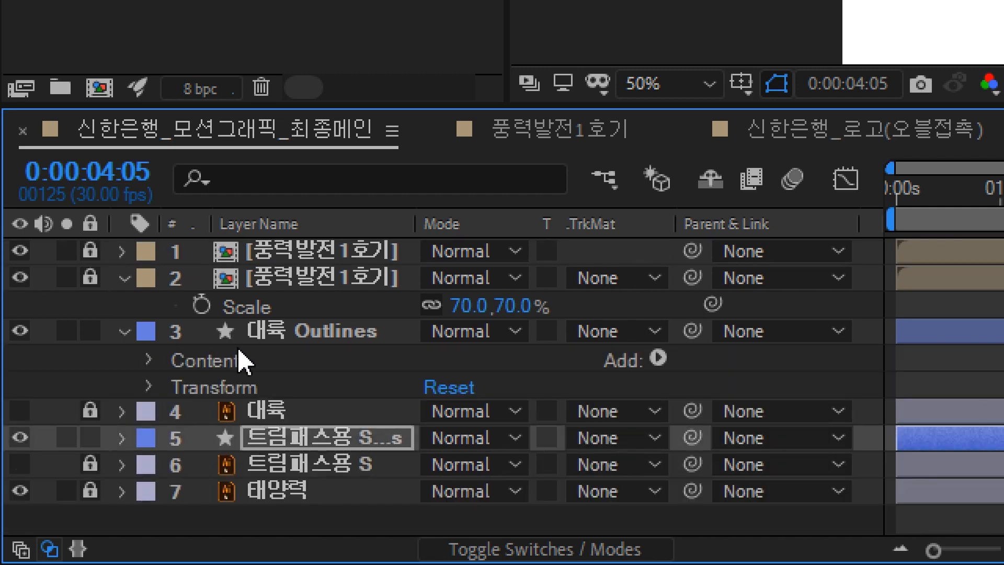
{"action": "left_click", "coordinate": [237, 366]}
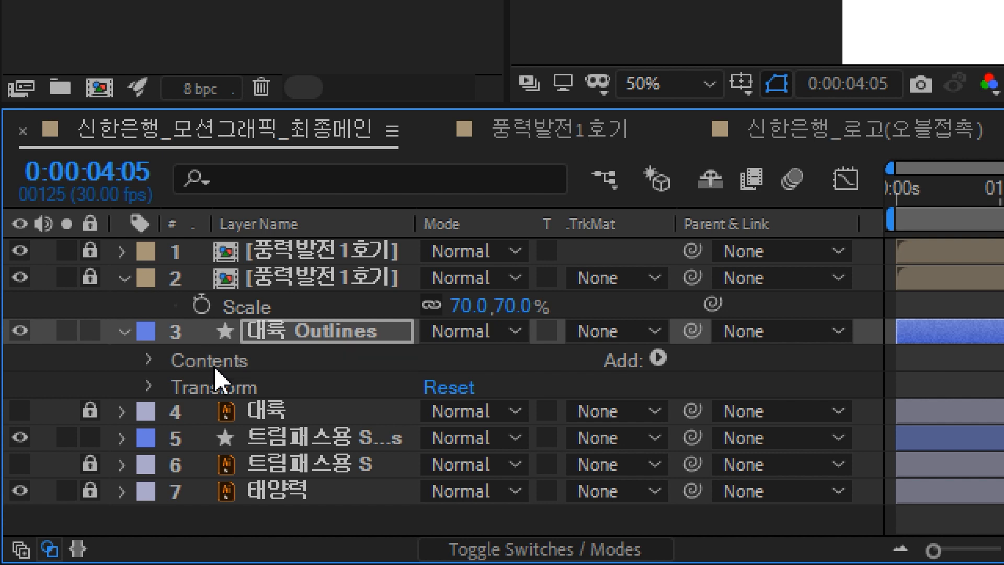
{"action": "left_click", "coordinate": [214, 368]}
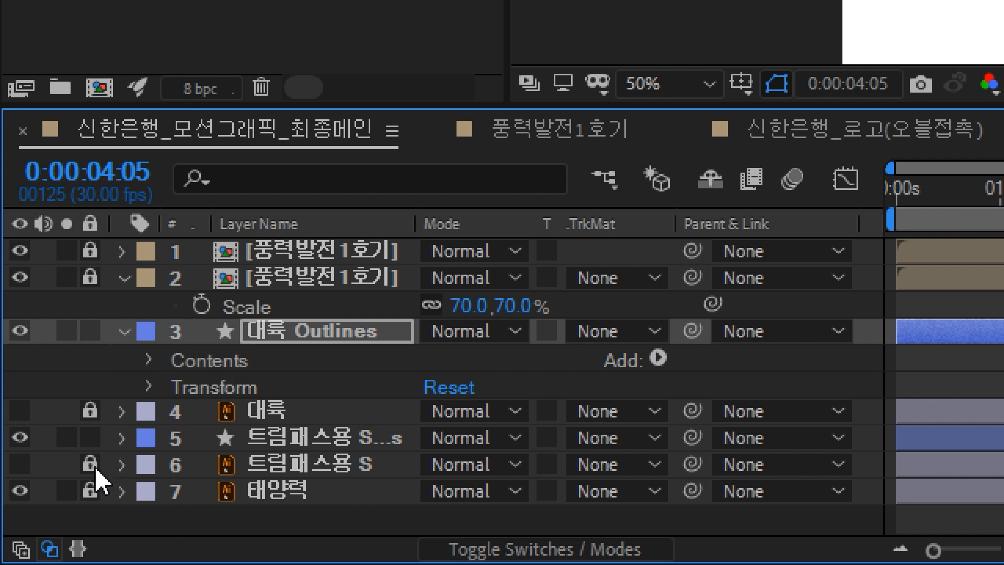
Copy the S line's animated Trim Paths into the contents of 대륙 Outlines at 0:00:04:05 and expand the pasted Trim Paths
{"action": "left_click", "coordinate": [122, 440]}
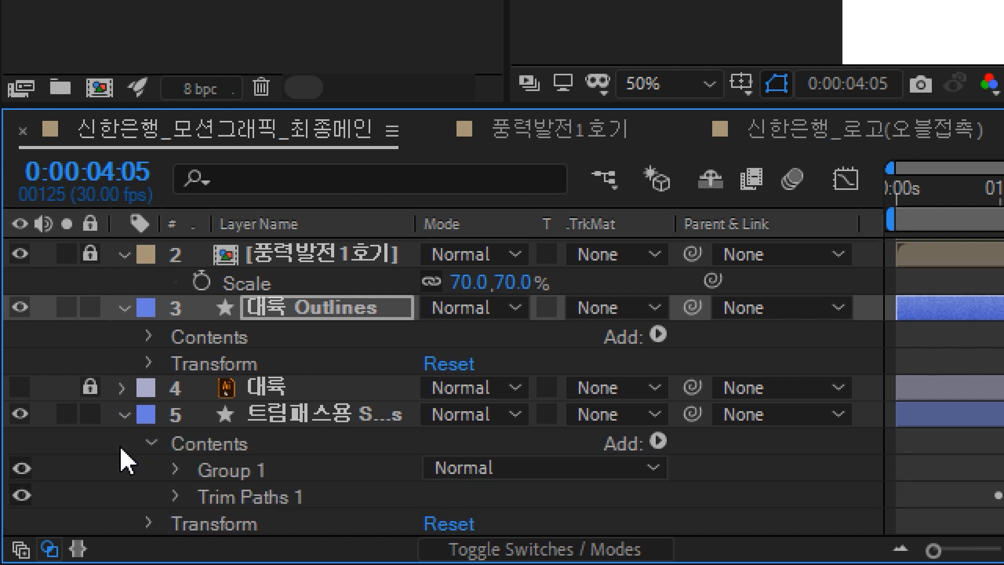
{"action": "left_click", "coordinate": [226, 444]}
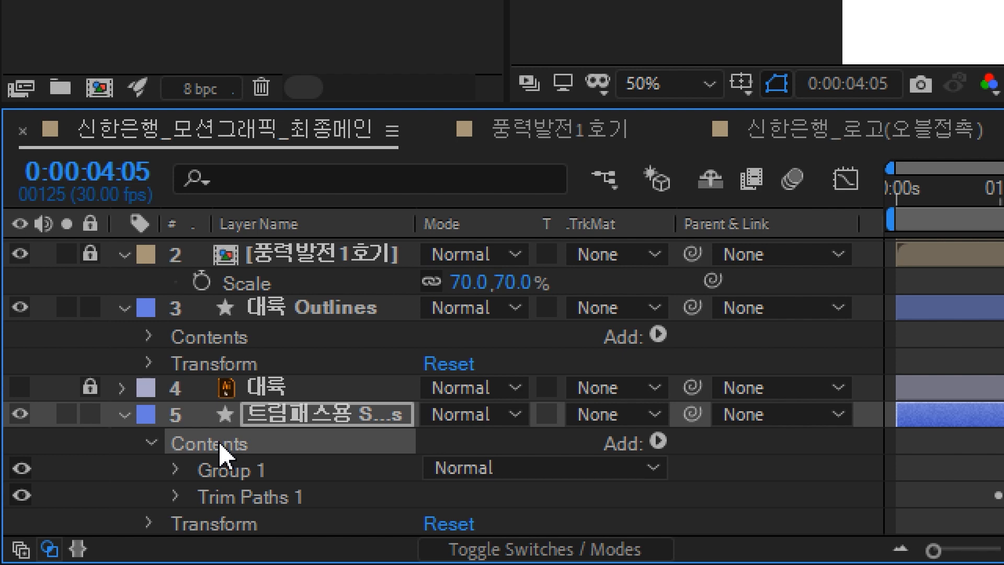
{"action": "right_click", "coordinate": [220, 445]}
{"action": "left_click", "coordinate": [204, 455]}
{"action": "left_click", "coordinate": [260, 313]}
{"action": "double_click", "coordinate": [256, 308]}
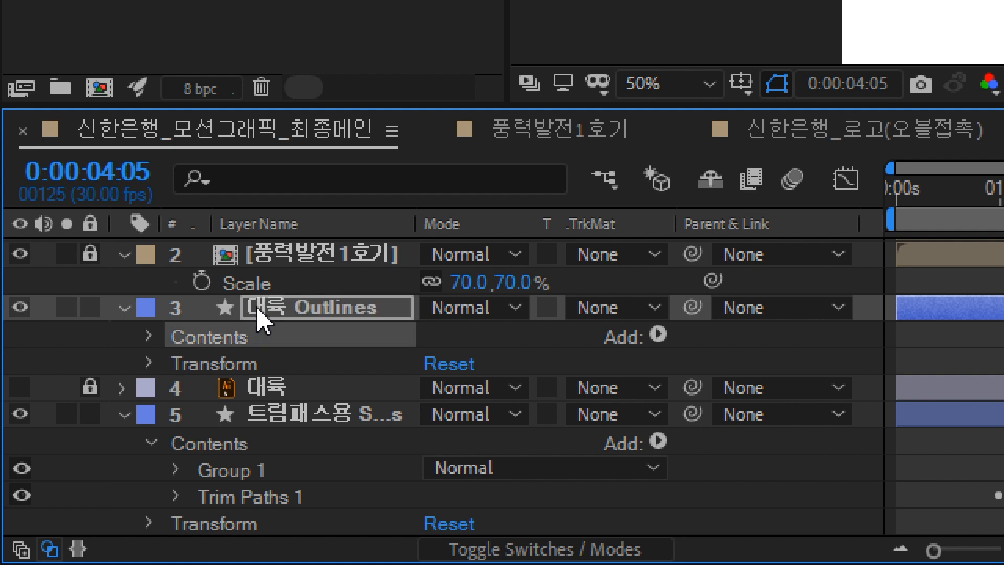
{"action": "left_click", "coordinate": [150, 337]}
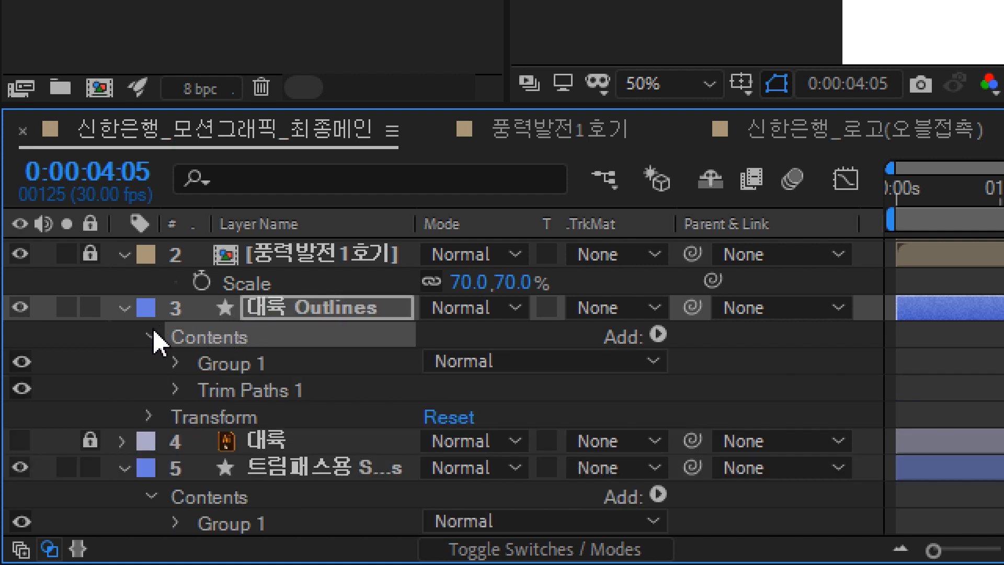
{"action": "left_click", "coordinate": [274, 399]}
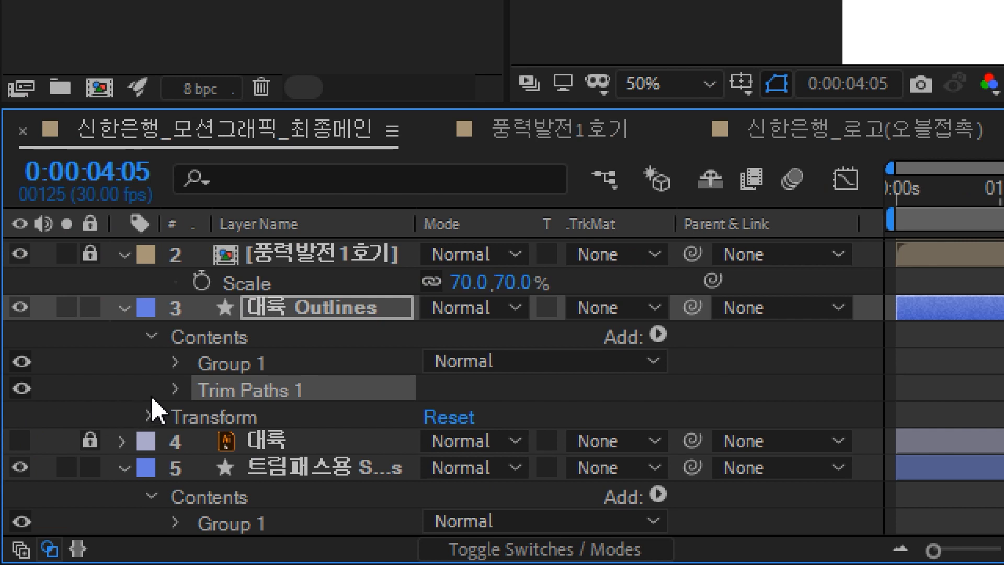
{"action": "left_click", "coordinate": [176, 390]}
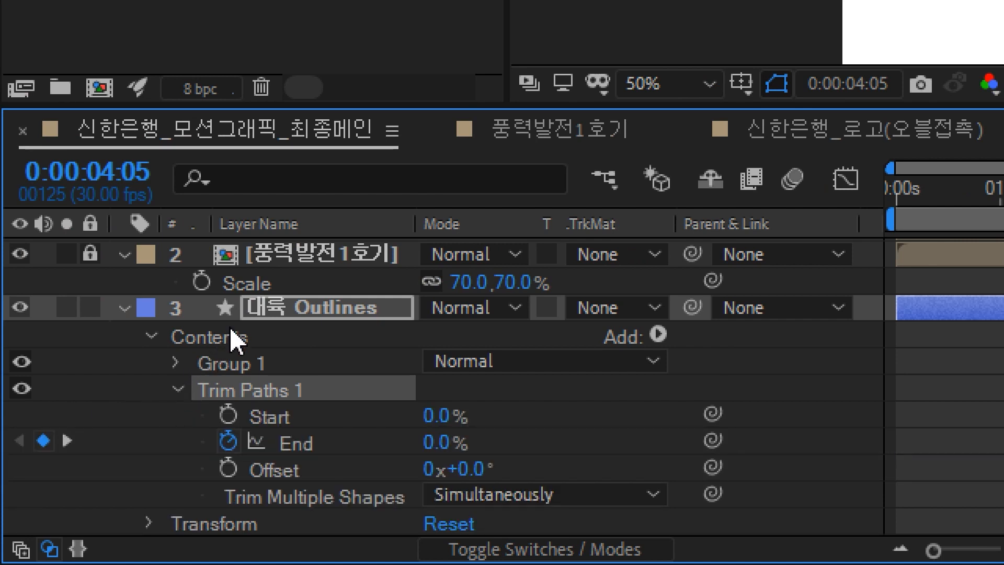
Reveal only the keyframed End properties of the 대륙 Outlines and S line shape layers
{"action": "left_click", "coordinate": [264, 314]}
{"action": "left_click", "coordinate": [124, 308]}
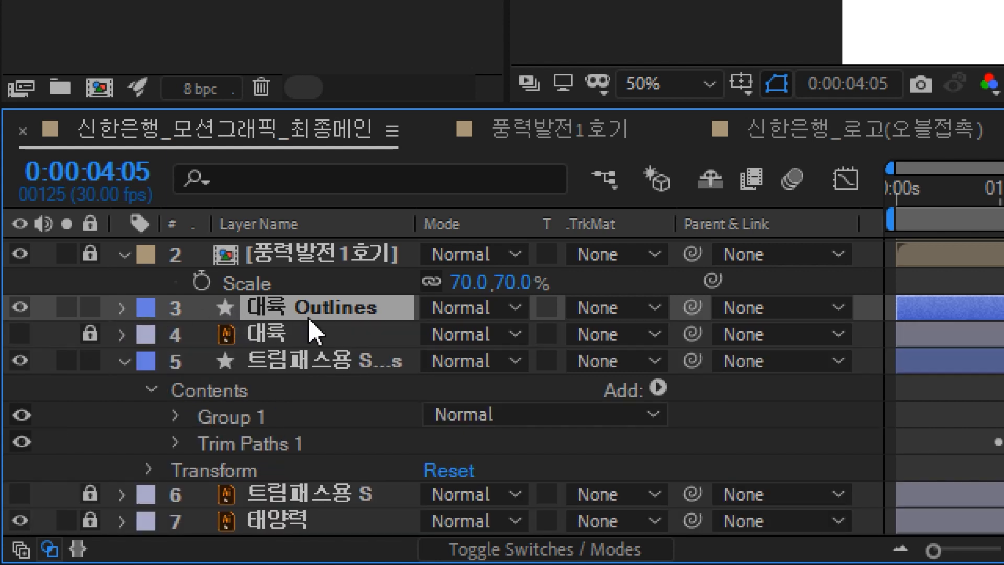
{"action": "key", "text": "u"}
{"action": "left_click", "coordinate": [274, 388]}
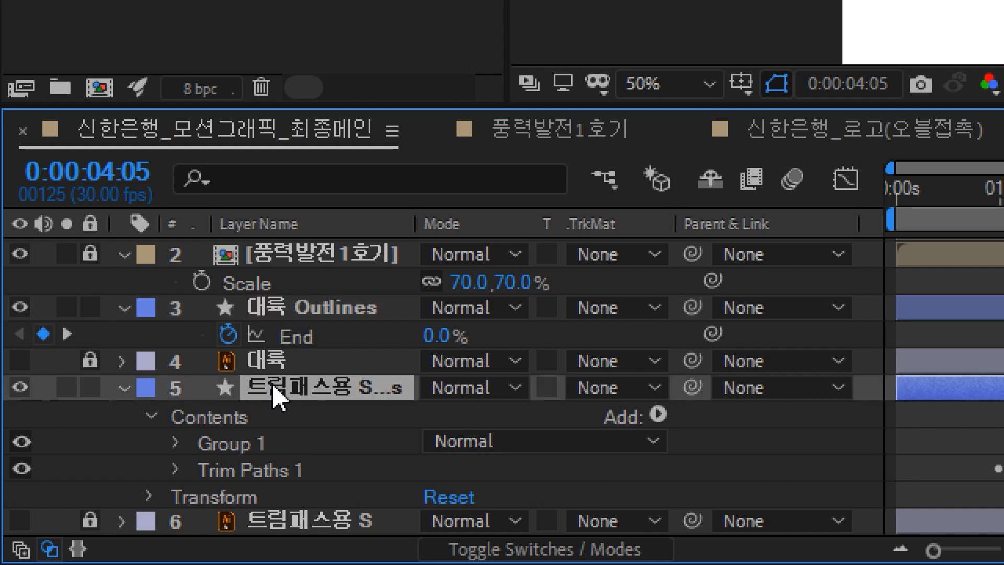
{"action": "key", "text": "u"}
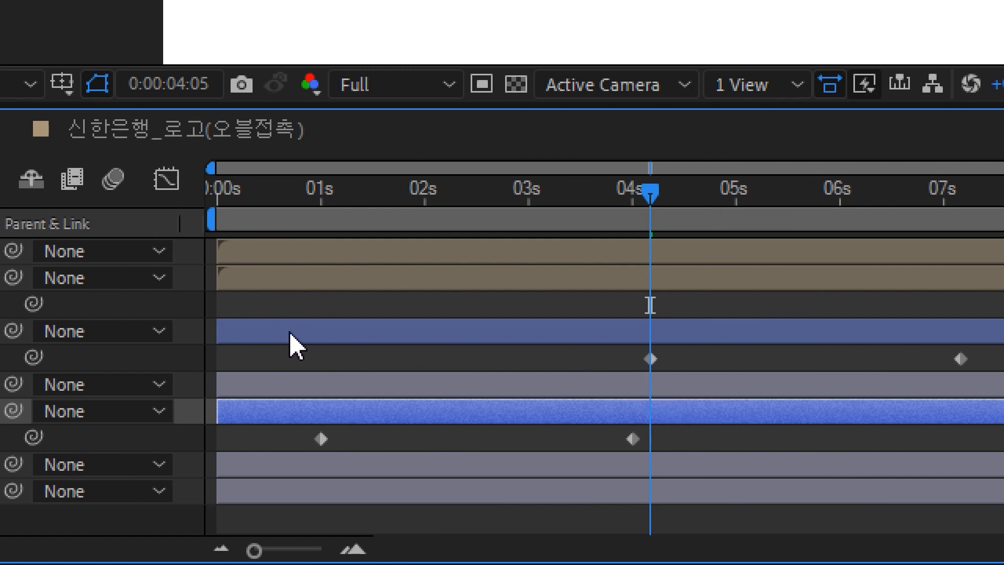
Trim the start of the 대륙 Outlines layer to just before 0:00:04:05 and preview its line drawing at 0:00:04:16
{"action": "left_click_drag", "start_coordinate": [219, 334], "coordinate": [638, 358]}
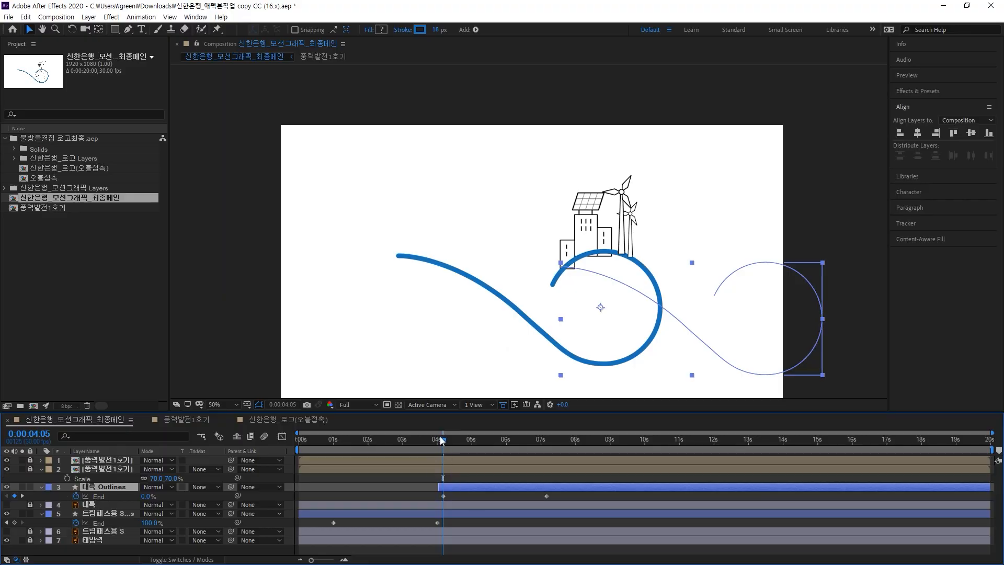
{"action": "mouse_move", "coordinate": [443, 440]}
{"action": "left_mouse_down"}
{"action": "mouse_move", "coordinate": [334, 440]}
{"action": "mouse_move", "coordinate": [473, 453]}
{"action": "mouse_move", "coordinate": [401, 454]}
{"action": "mouse_move", "coordinate": [522, 458]}
{"action": "mouse_move", "coordinate": [441, 457]}
{"action": "mouse_move", "coordinate": [455, 460]}
{"action": "left_mouse_up"}
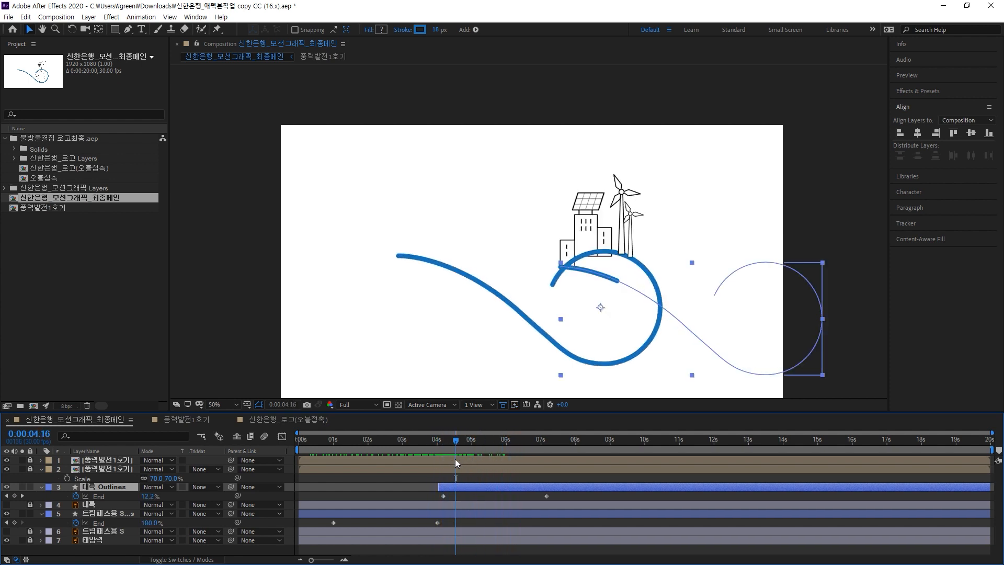
Undo the layer-start trim and the preceding edit on 대륙 Outlines, and expand its Trim Paths 1
{"action": "key", "text": "ctrl+z"}
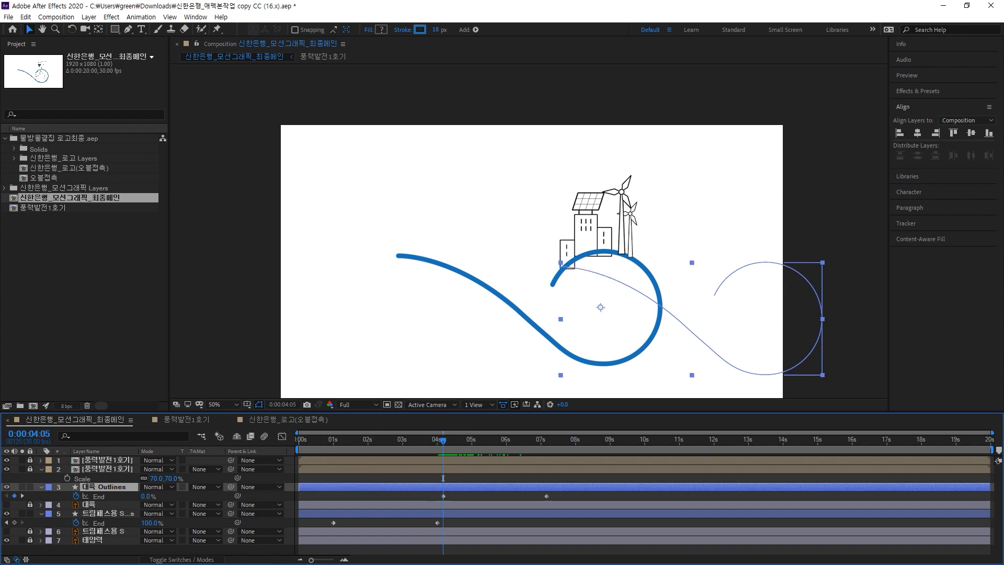
{"action": "key", "text": "ctrl+z"}
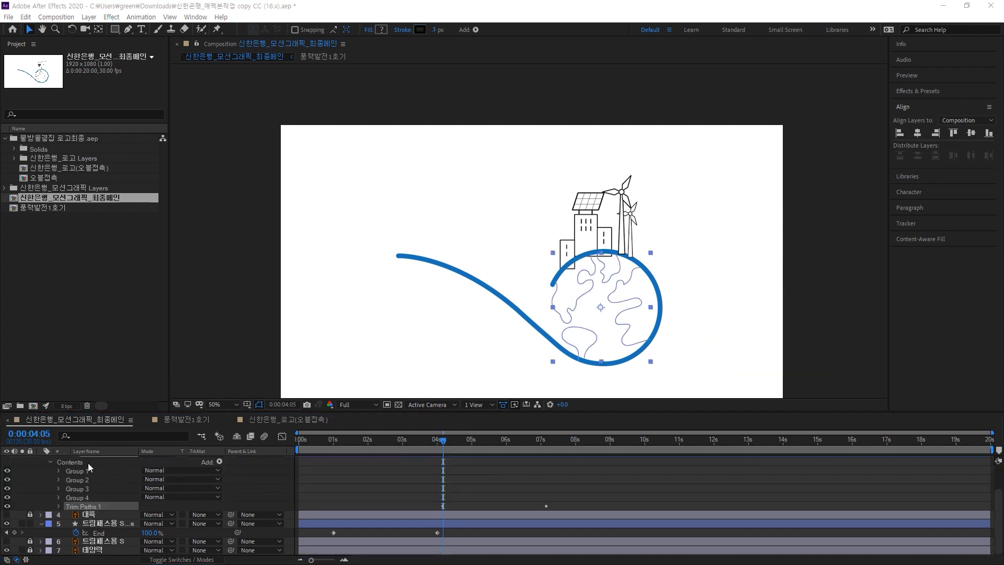
{"action": "left_click", "coordinate": [58, 506]}
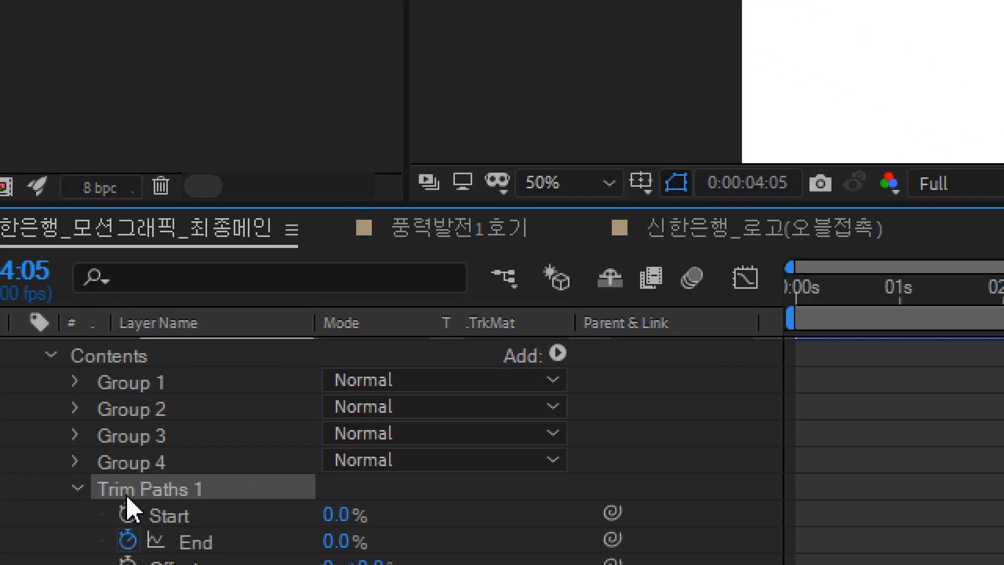
Inspect Group 1 through Group 4 of 대륙 Outlines and preview the continent drawing up to 0:00:07:26
{"action": "left_click", "coordinate": [159, 390]}
{"action": "left_click", "coordinate": [159, 410]}
{"action": "left_click", "coordinate": [156, 434]}
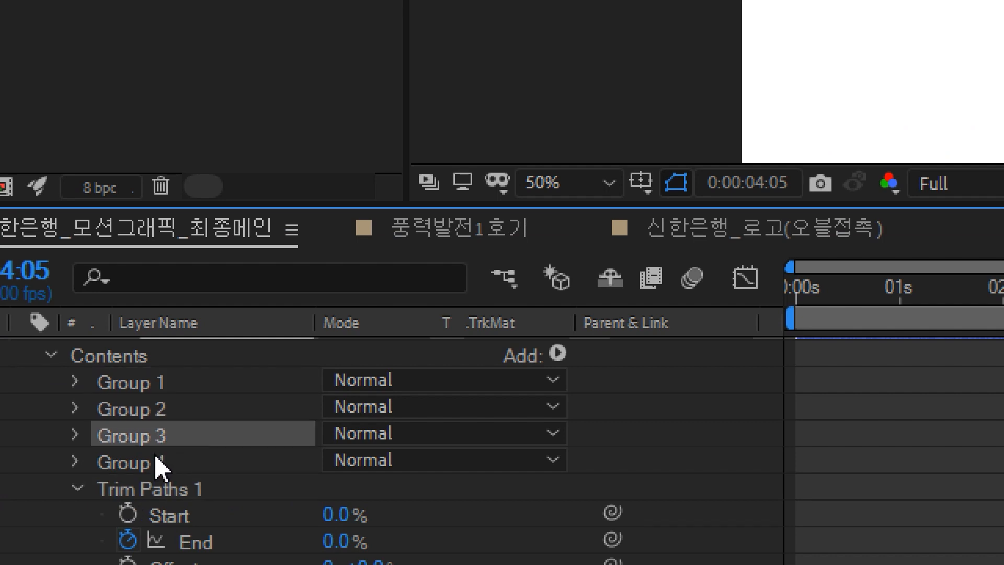
{"action": "left_click", "coordinate": [156, 458]}
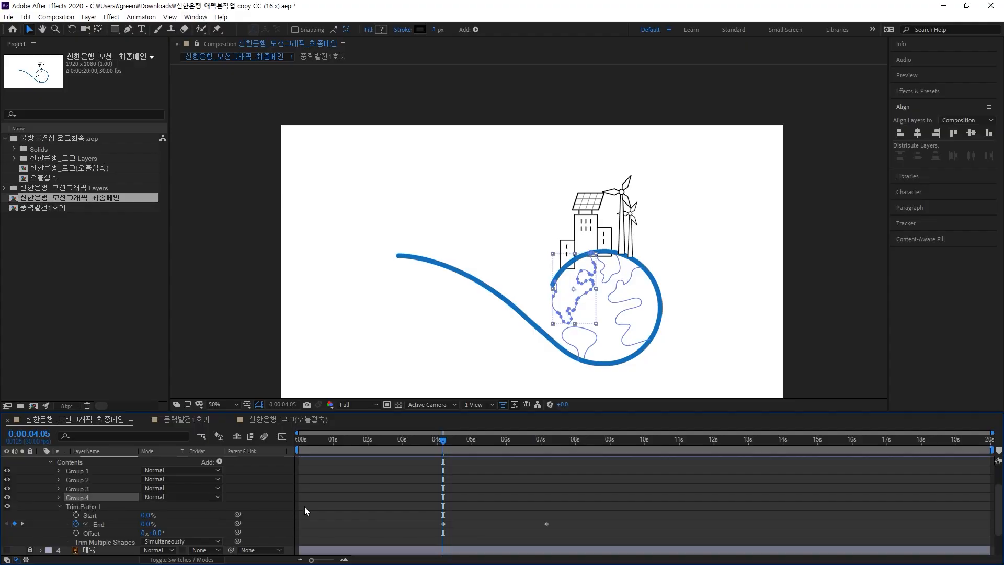
{"action": "mouse_move", "coordinate": [443, 441]}
{"action": "left_mouse_down"}
{"action": "mouse_move", "coordinate": [541, 444]}
{"action": "mouse_move", "coordinate": [384, 441]}
{"action": "mouse_move", "coordinate": [572, 444]}
{"action": "left_mouse_up"}
{"action": "left_click", "coordinate": [464, 365]}
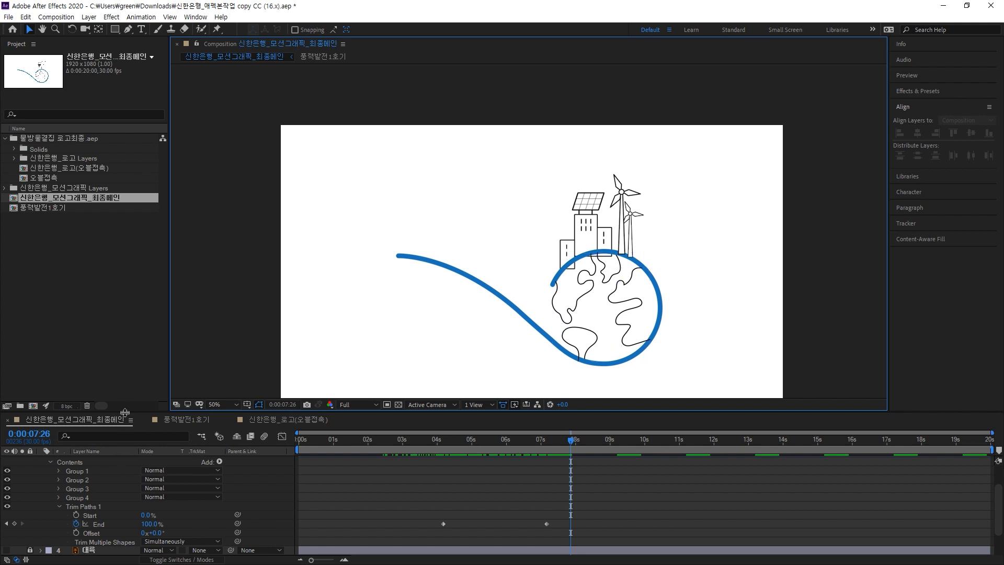
Enlarge the timeline area to show the full layer stack and select the 대륙 Outlines layer
{"action": "left_click_drag", "start_coordinate": [128, 413], "coordinate": [140, 327]}
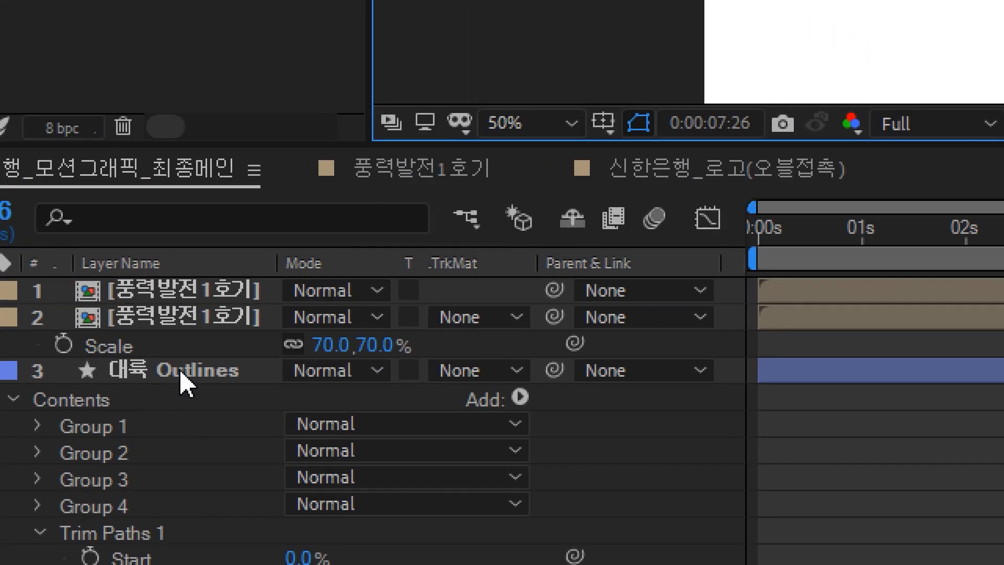
{"action": "left_click", "coordinate": [105, 402]}
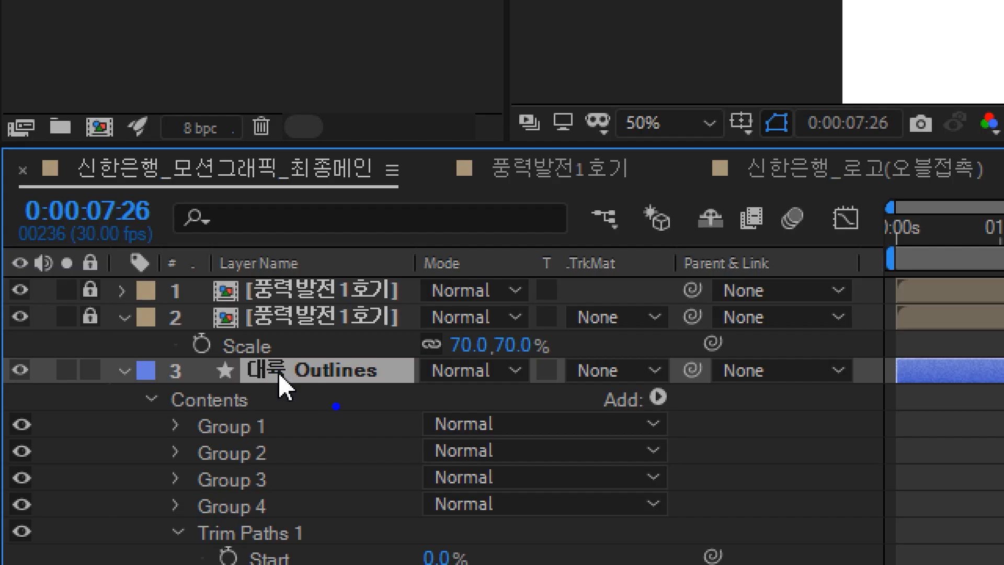
{"action": "key", "text": "y"}
{"action": "mouse_move", "coordinate": [347, 426]}
{"action": "left_mouse_down"}
{"action": "mouse_move", "coordinate": [322, 436]}
{"action": "mouse_move", "coordinate": [348, 459]}
{"action": "left_mouse_up"}
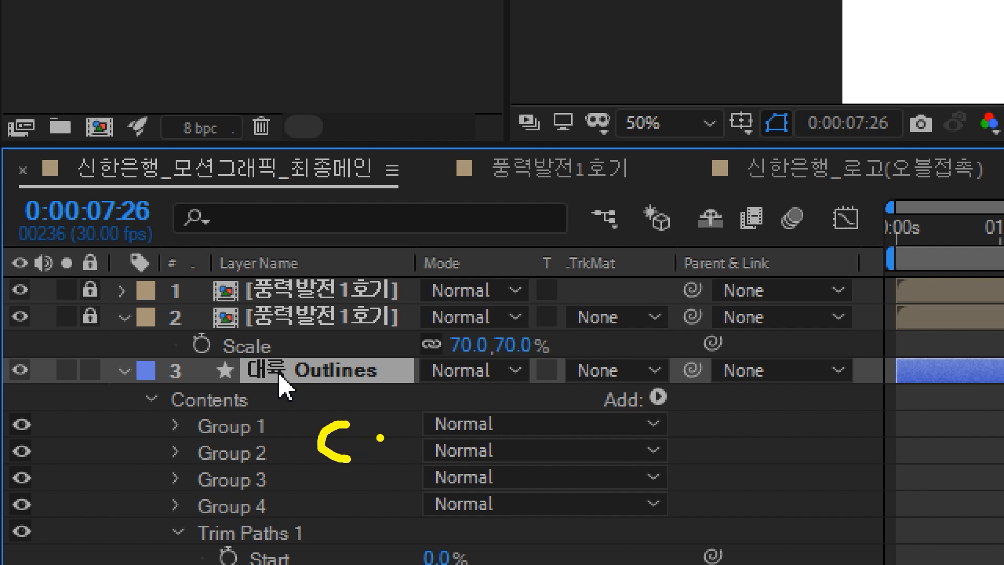
{"action": "mouse_move", "coordinate": [384, 423]}
{"action": "left_mouse_down"}
{"action": "mouse_move", "coordinate": [358, 435]}
{"action": "mouse_move", "coordinate": [357, 460]}
{"action": "left_mouse_up"}
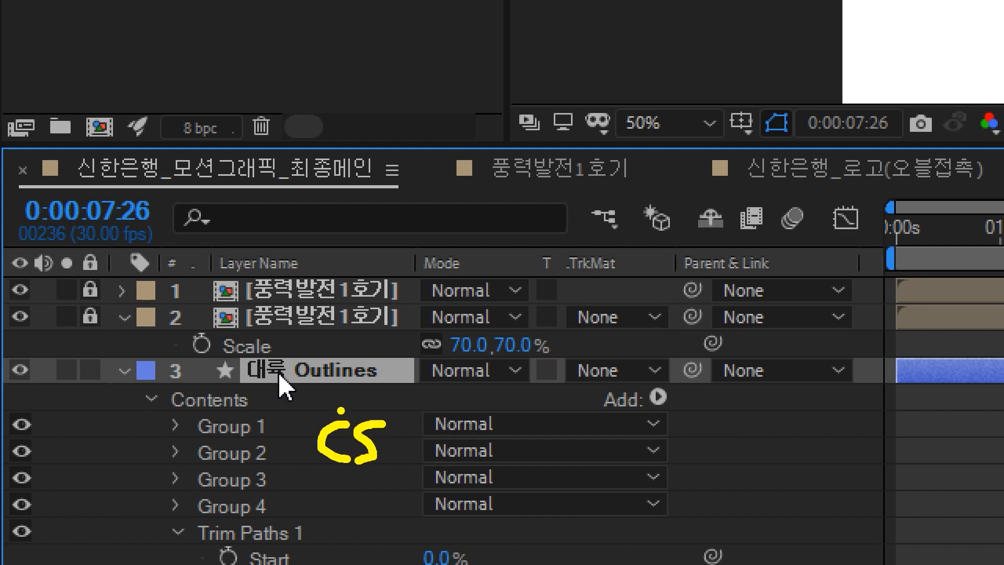
{"action": "mouse_move", "coordinate": [399, 435]}
{"action": "left_mouse_down"}
{"action": "mouse_move", "coordinate": [426, 434]}
{"action": "mouse_move", "coordinate": [416, 456]}
{"action": "left_mouse_up"}
{"action": "mouse_move", "coordinate": [510, 416]}
{"action": "left_mouse_down"}
{"action": "mouse_move", "coordinate": [481, 445]}
{"action": "mouse_move", "coordinate": [482, 459]}
{"action": "mouse_move", "coordinate": [517, 463]}
{"action": "left_mouse_up"}
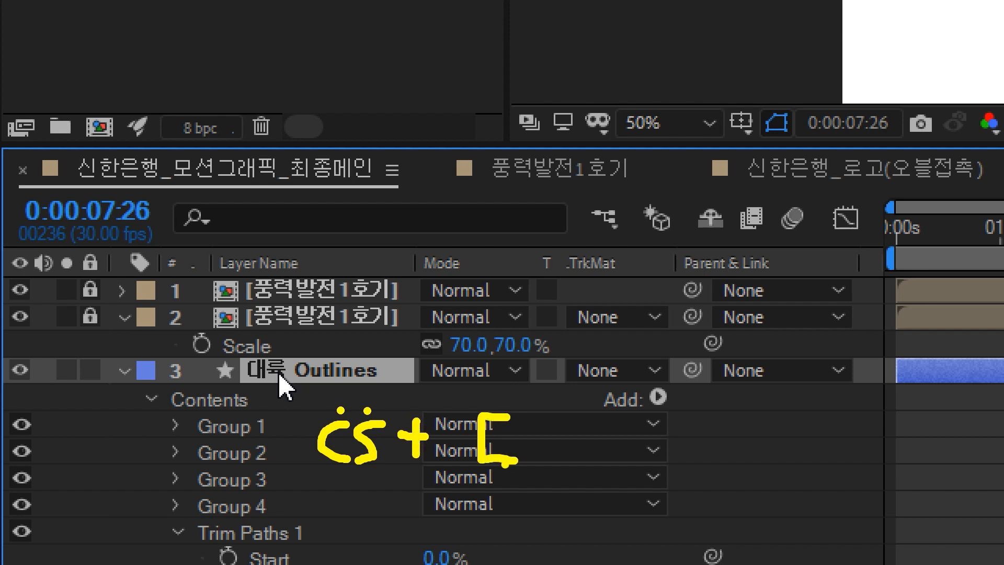
{"action": "mouse_move", "coordinate": [484, 479]}
{"action": "left_mouse_down"}
{"action": "mouse_move", "coordinate": [523, 478]}
{"action": "mouse_move", "coordinate": [500, 498]}
{"action": "left_mouse_up"}
{"action": "left_click_drag", "start_coordinate": [532, 456], "coordinate": [534, 507]}
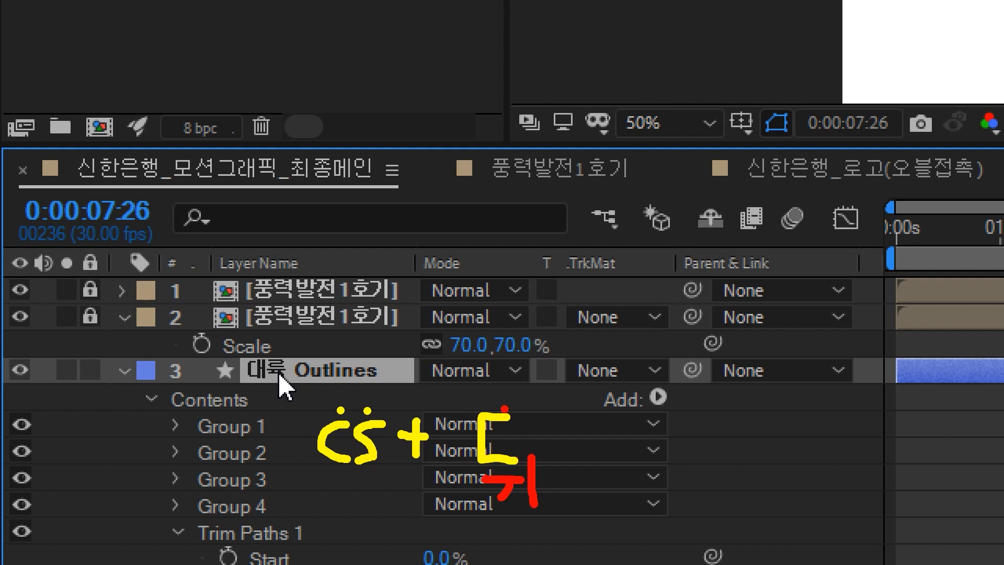
{"action": "left_click", "coordinate": [495, 401]}
{"action": "key", "text": "Escape"}
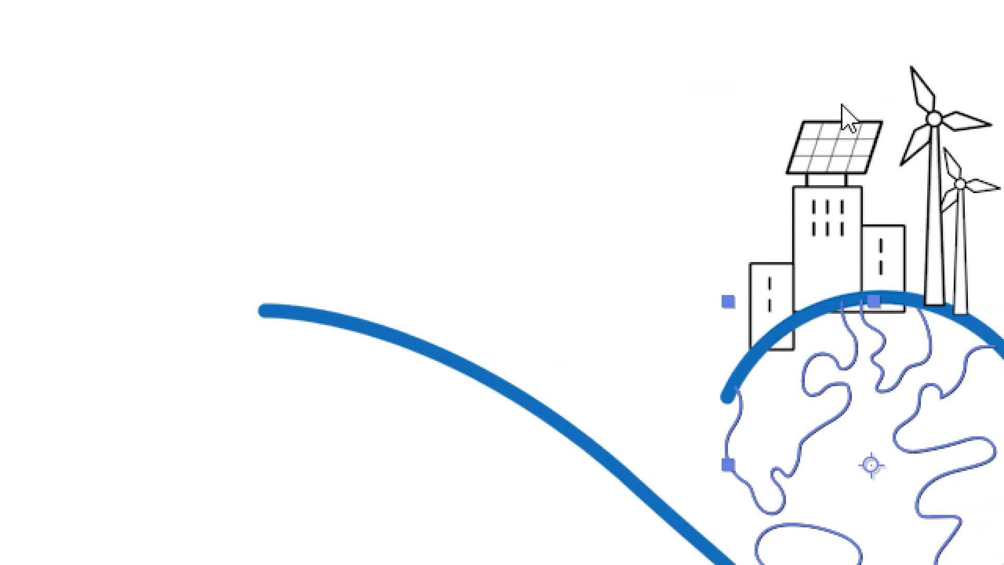
Send the 대륙 Outlines layer to the bottom of the layer stack and check the continent line ends along the blue arc
{"action": "left_click", "coordinate": [900, 324]}
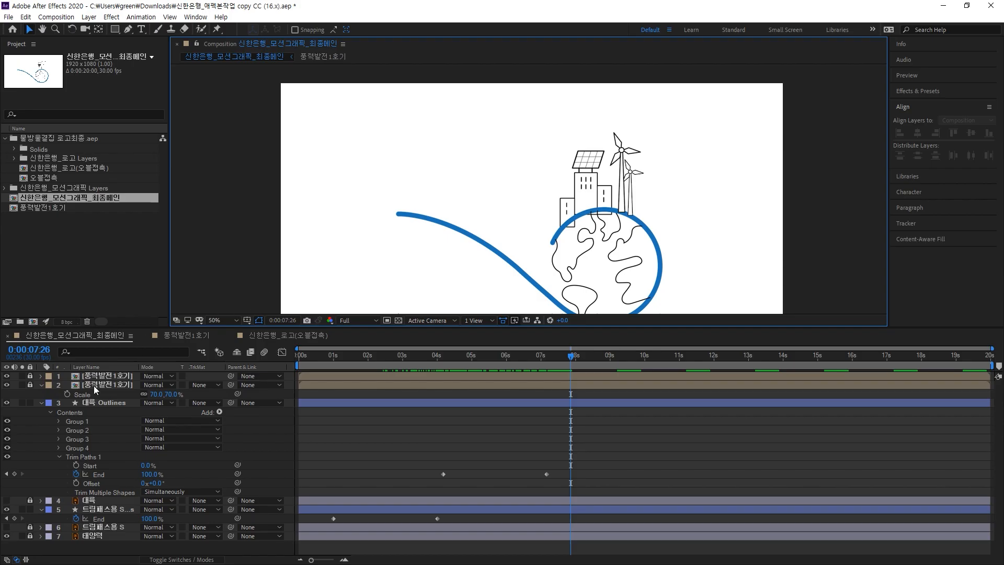
{"action": "left_click", "coordinate": [90, 402]}
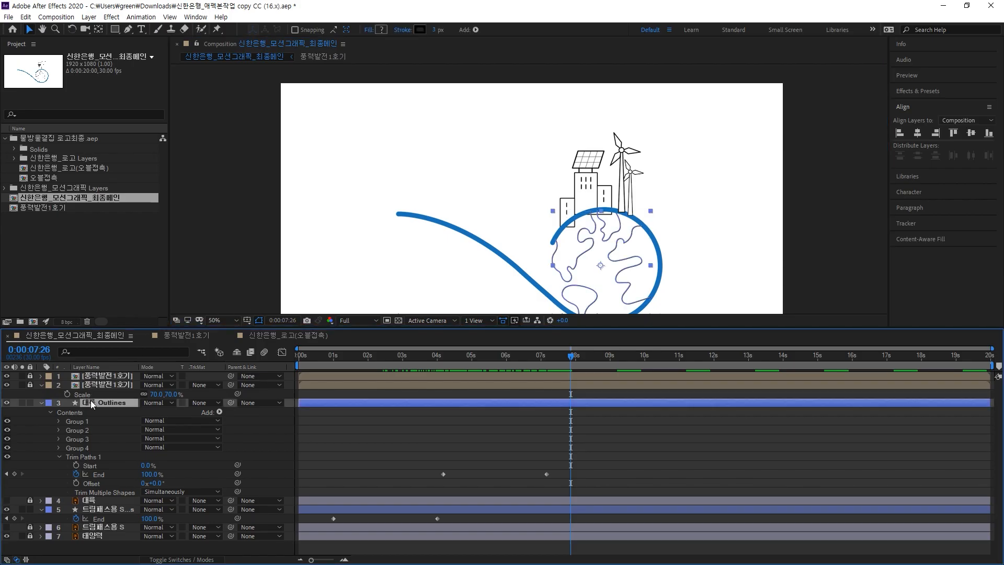
{"action": "key", "text": "ctrl+shift+bracketleft"}
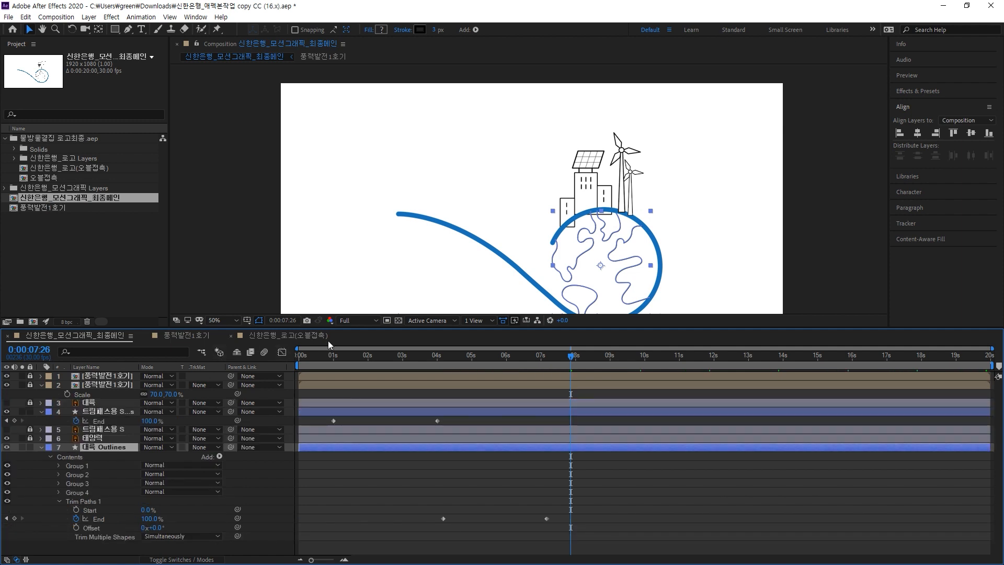
{"action": "key", "text": "period"}
{"action": "key", "text": "period"}
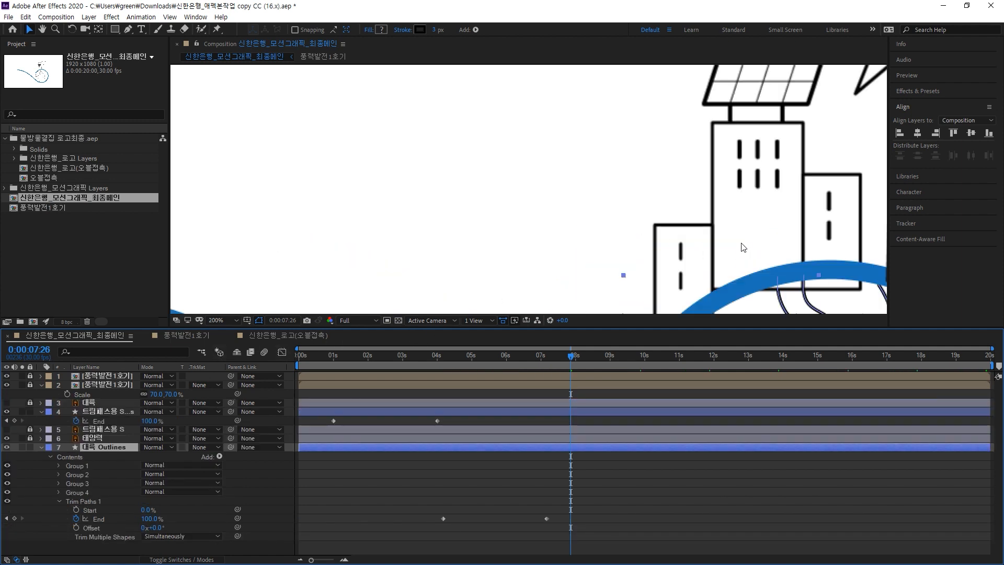
{"action": "left_click_drag", "start_coordinate": [688, 235], "coordinate": [360, 138]}
{"action": "left_click", "coordinate": [745, 176]}
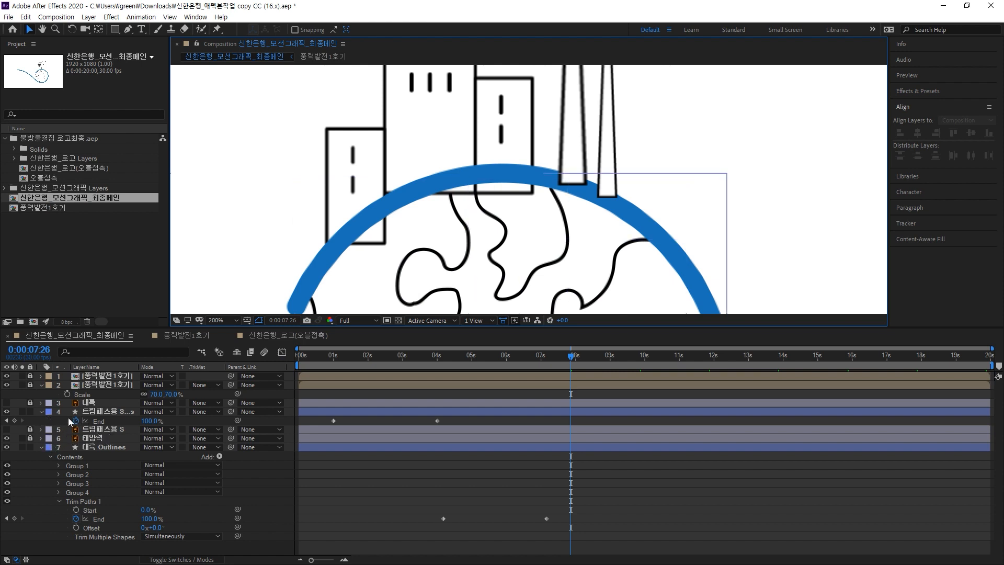
Collapse the S line shape layer, show only the keyframed End property of 대륙 Outlines, and enlarge the composition view
{"action": "left_click", "coordinate": [40, 413]}
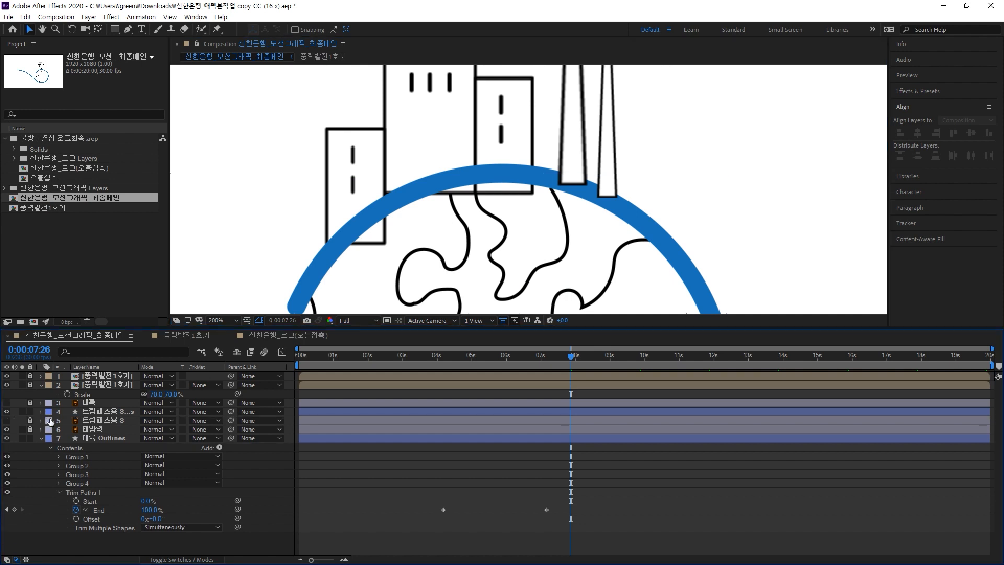
{"action": "left_click", "coordinate": [96, 438]}
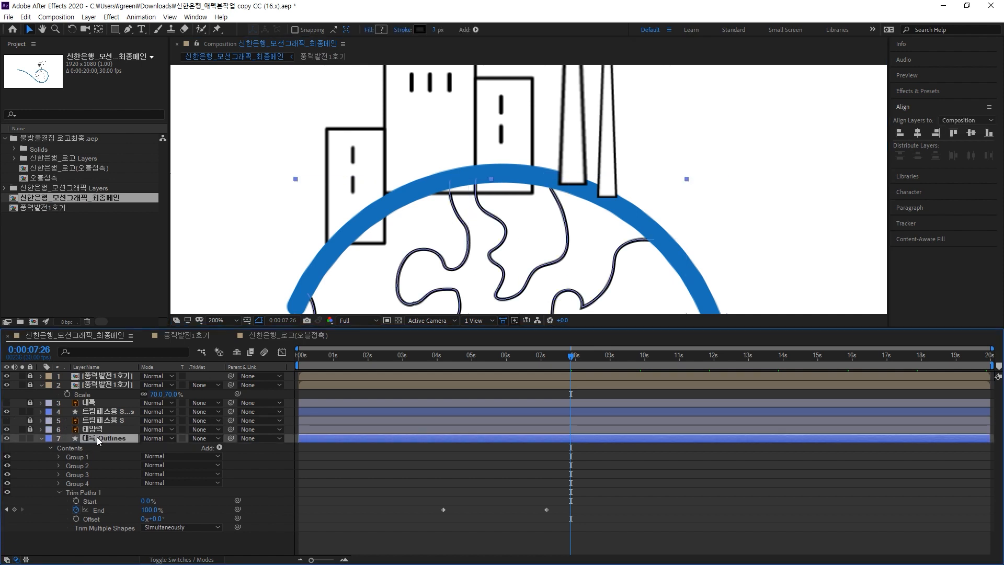
{"action": "key", "text": "u"}
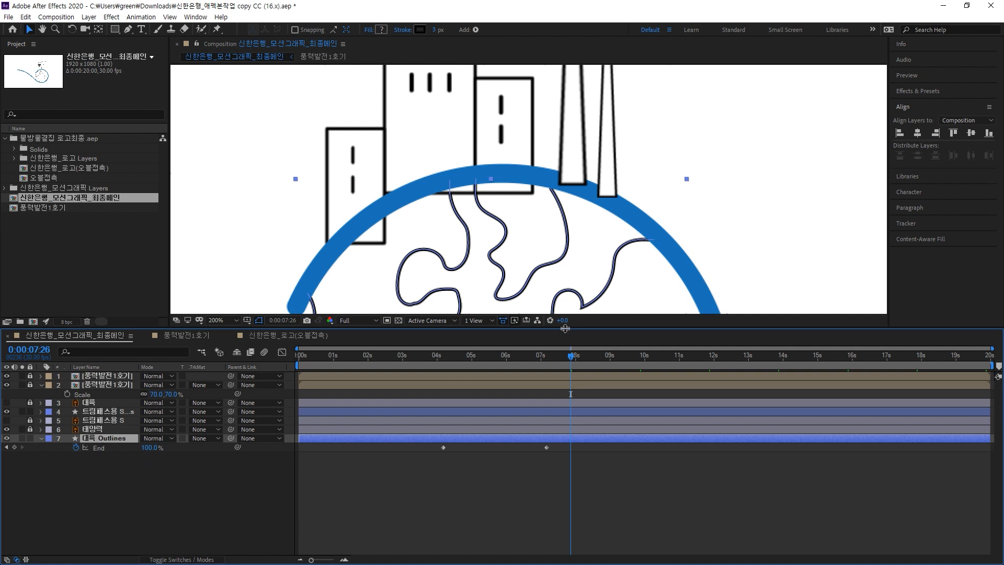
{"action": "left_click_drag", "start_coordinate": [565, 328], "coordinate": [543, 475]}
{"action": "left_click_drag", "start_coordinate": [616, 245], "coordinate": [742, 301]}
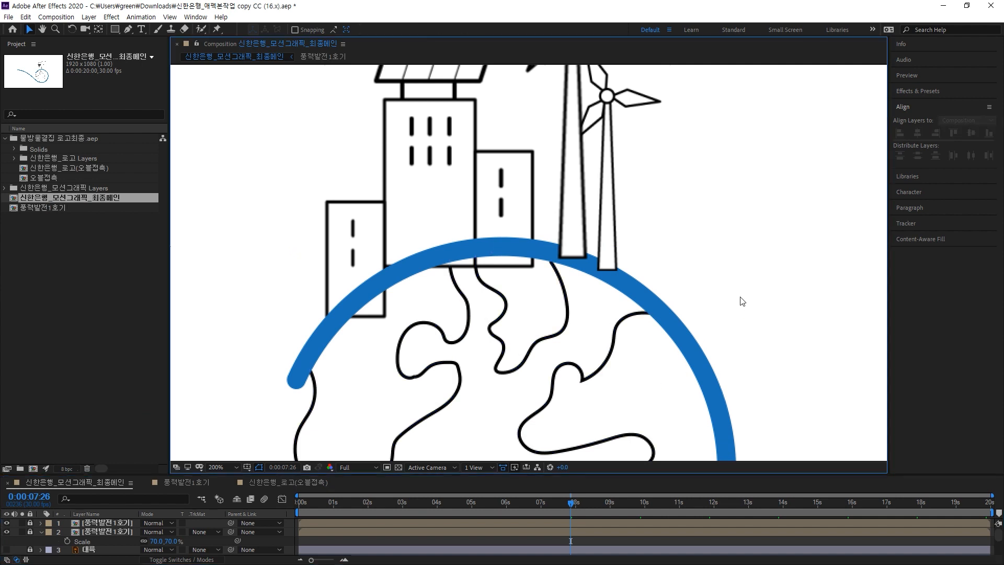
Lock the blue S-shaped trim-path outline layer (layer 4)
{"action": "left_click", "coordinate": [618, 326]}
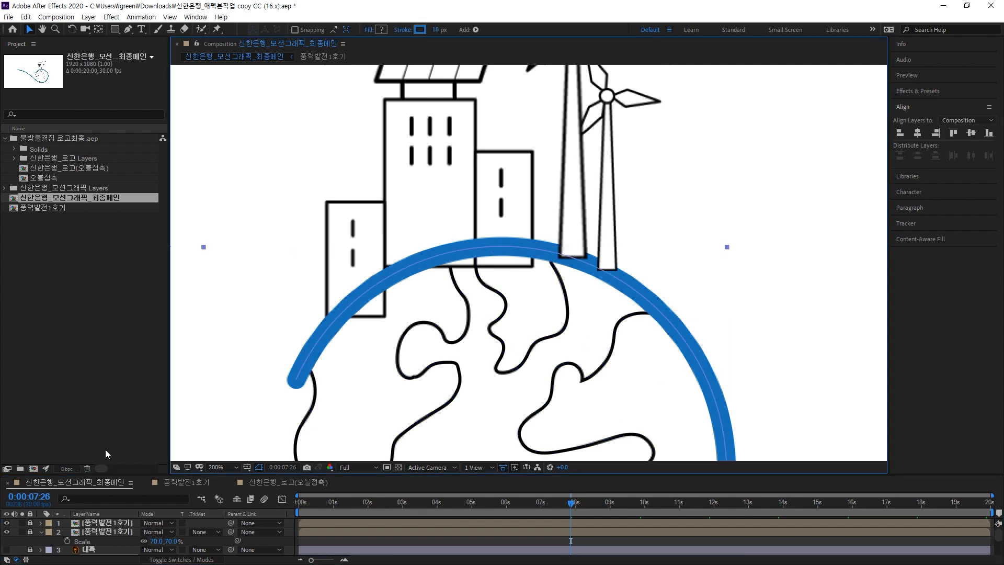
{"action": "left_click_drag", "start_coordinate": [109, 474], "coordinate": [109, 350]}
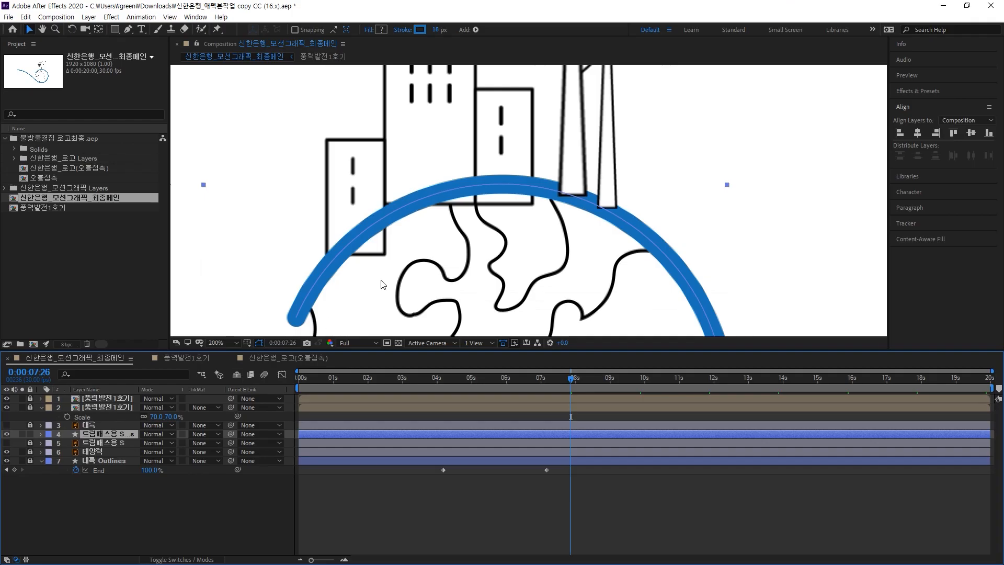
{"action": "left_click_drag", "start_coordinate": [667, 186], "coordinate": [655, 138]}
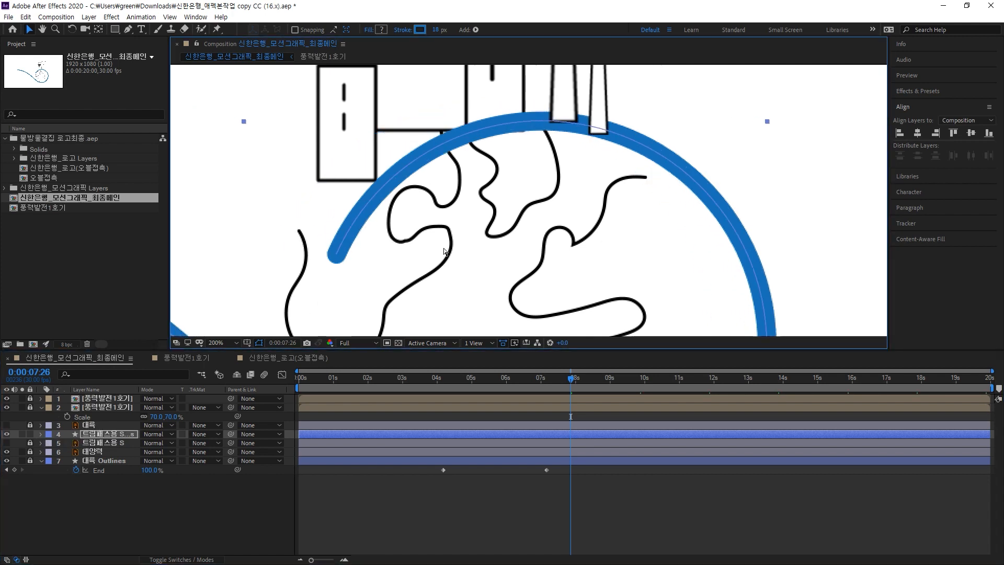
{"action": "left_click", "coordinate": [30, 434]}
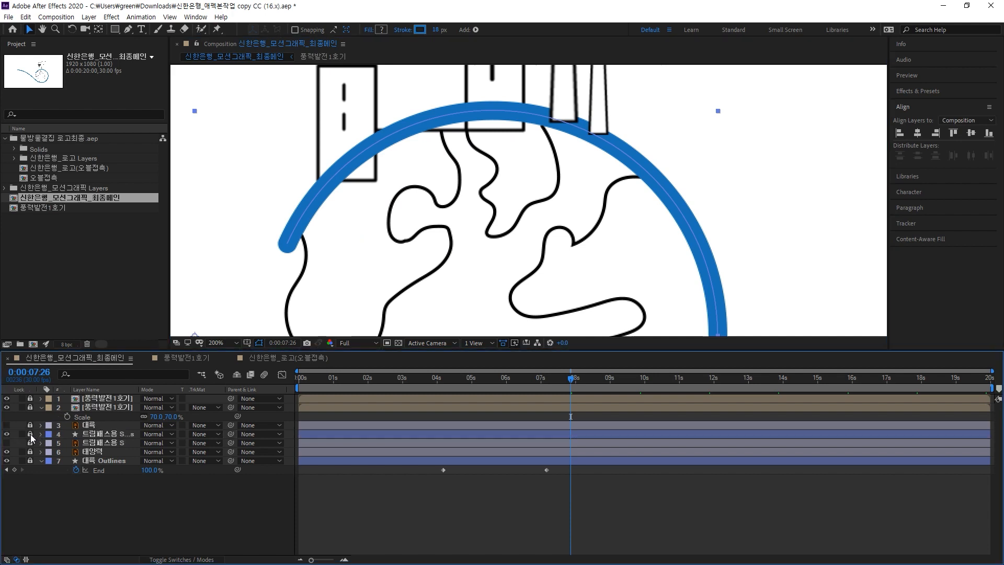
Unlock the 대륙 Outlines layer and change its stroke color to orange F6911A
{"action": "left_click", "coordinate": [30, 460]}
{"action": "left_click", "coordinate": [93, 461]}
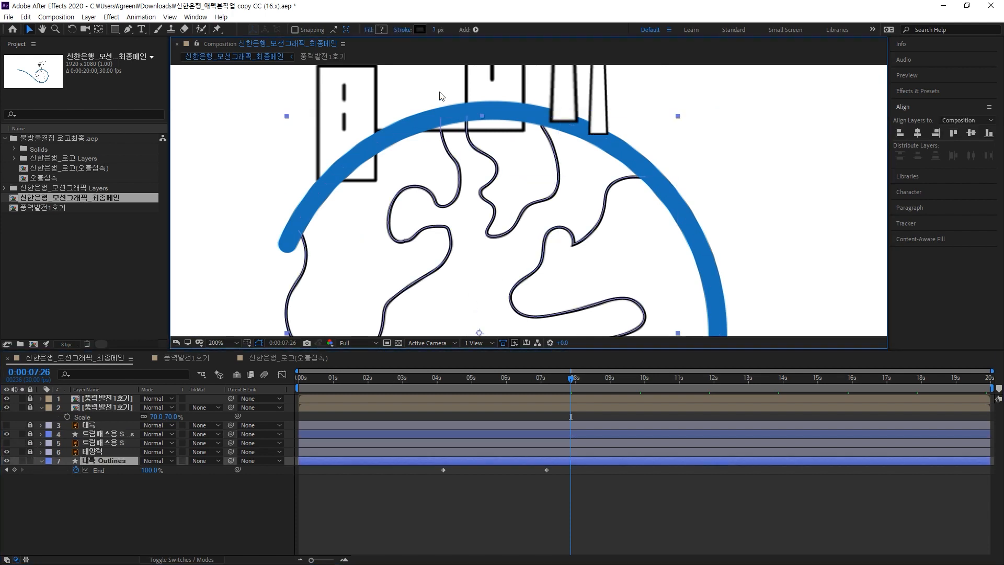
{"action": "left_click", "coordinate": [421, 30]}
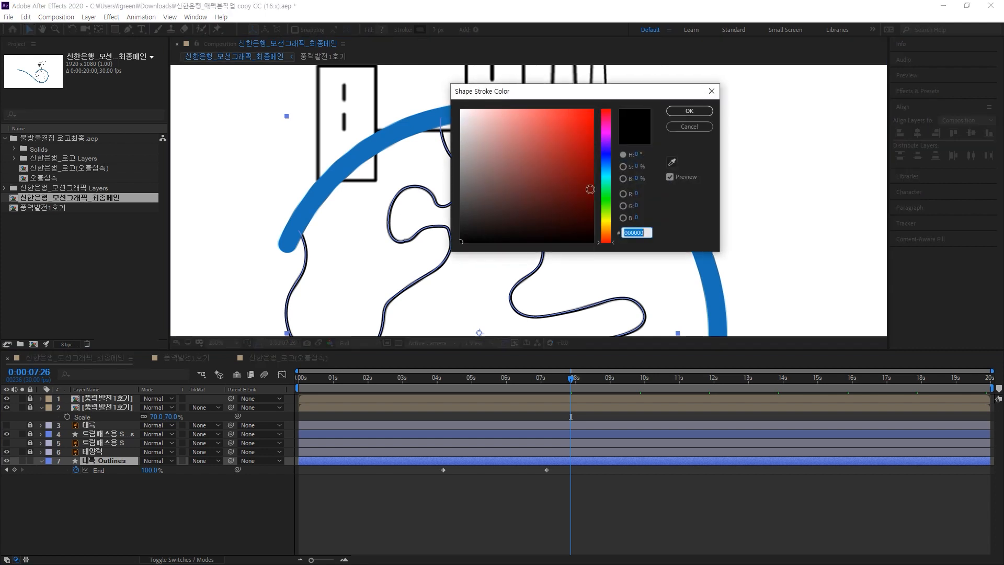
{"action": "left_click", "coordinate": [608, 230]}
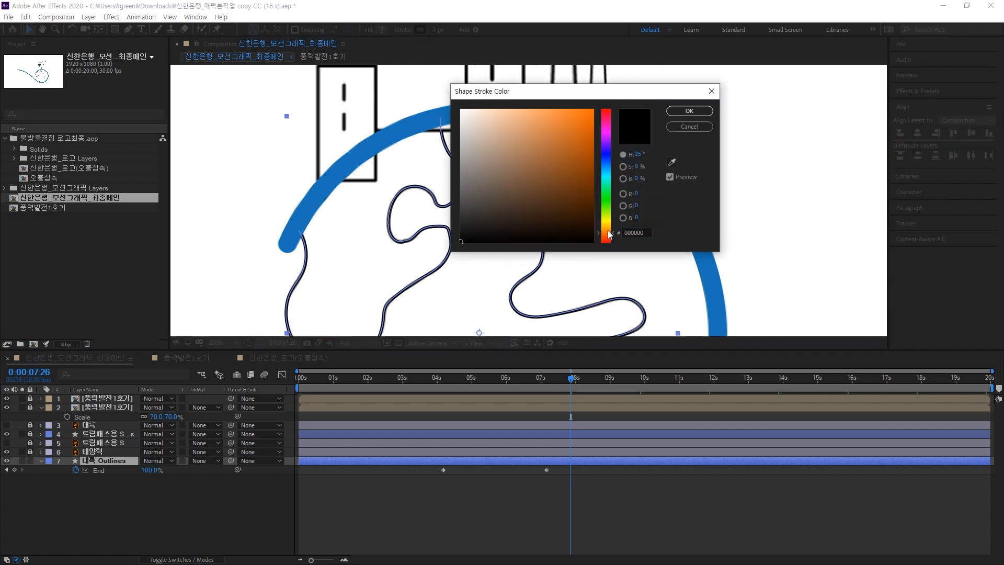
{"action": "left_click", "coordinate": [579, 114]}
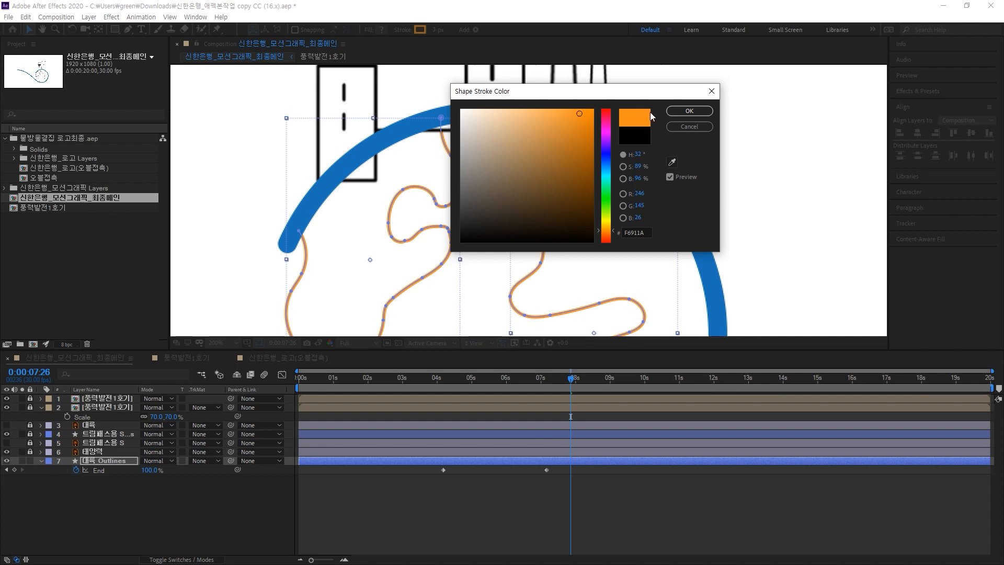
{"action": "left_click", "coordinate": [683, 111]}
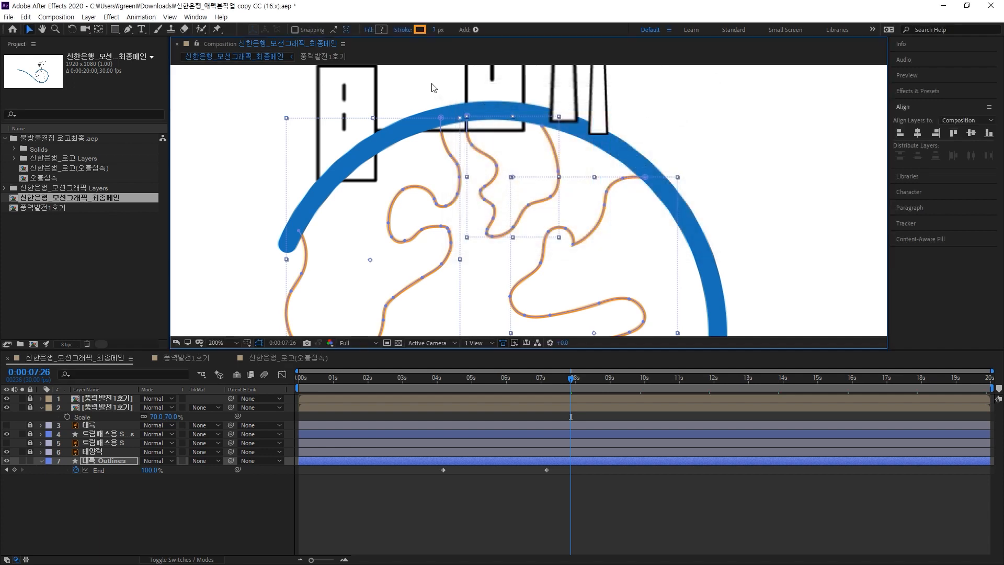
Set the stroke width of the orange continent outlines to 5 px and deselect them
{"action": "left_click_drag", "start_coordinate": [436, 30], "coordinate": [439, 30]}
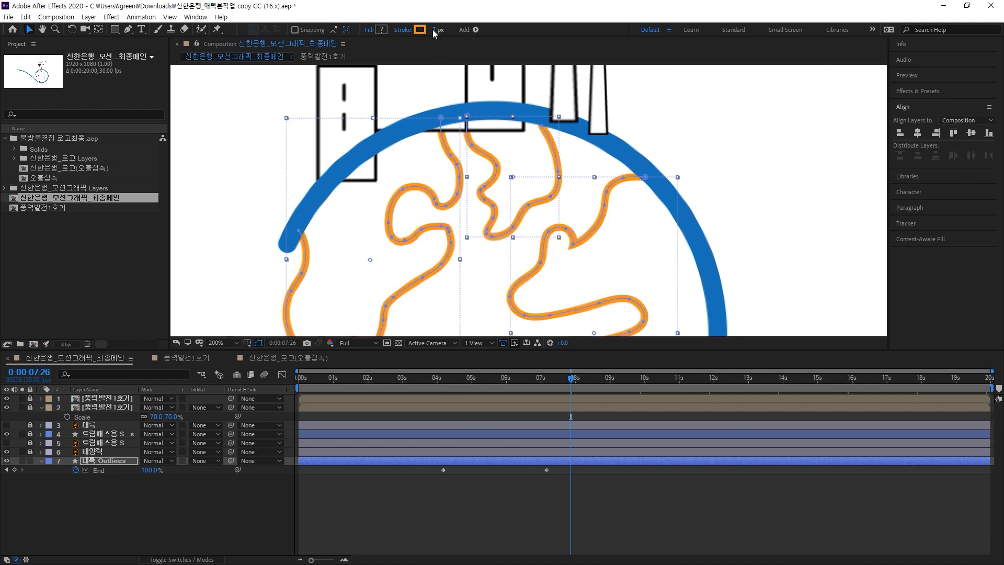
{"action": "type", "text": "5"}
{"action": "key", "text": "Return"}
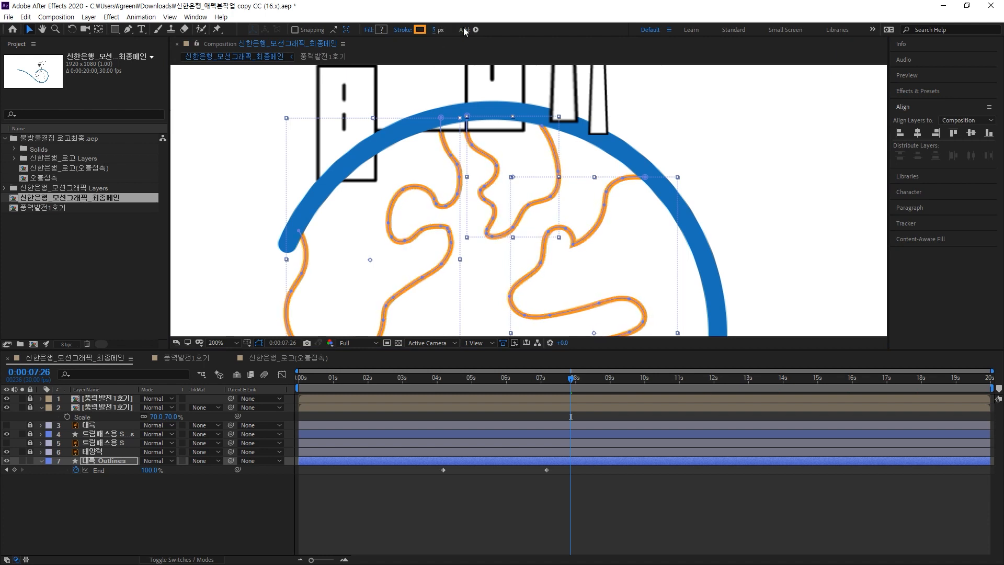
{"action": "left_click", "coordinate": [706, 133]}
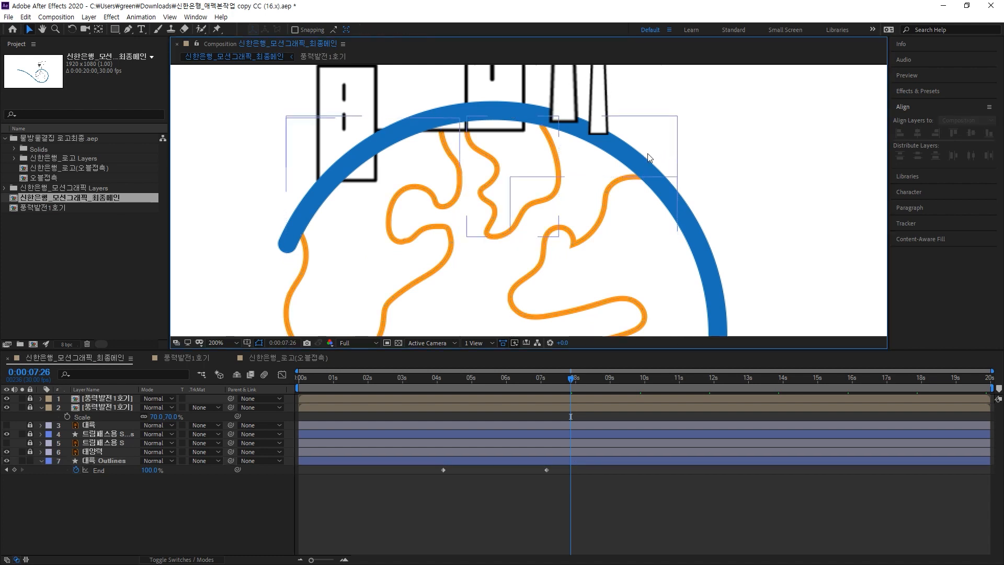
{"action": "left_click_drag", "start_coordinate": [554, 350], "coordinate": [538, 429]}
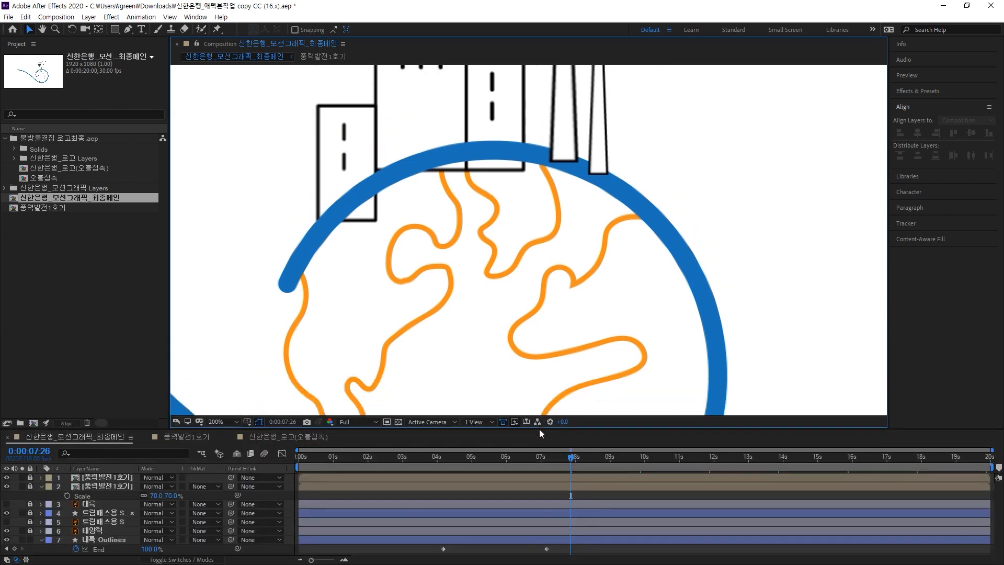
{"action": "scroll", "coordinate": [523, 274], "scroll_direction": "down", "scroll_amount": 2}
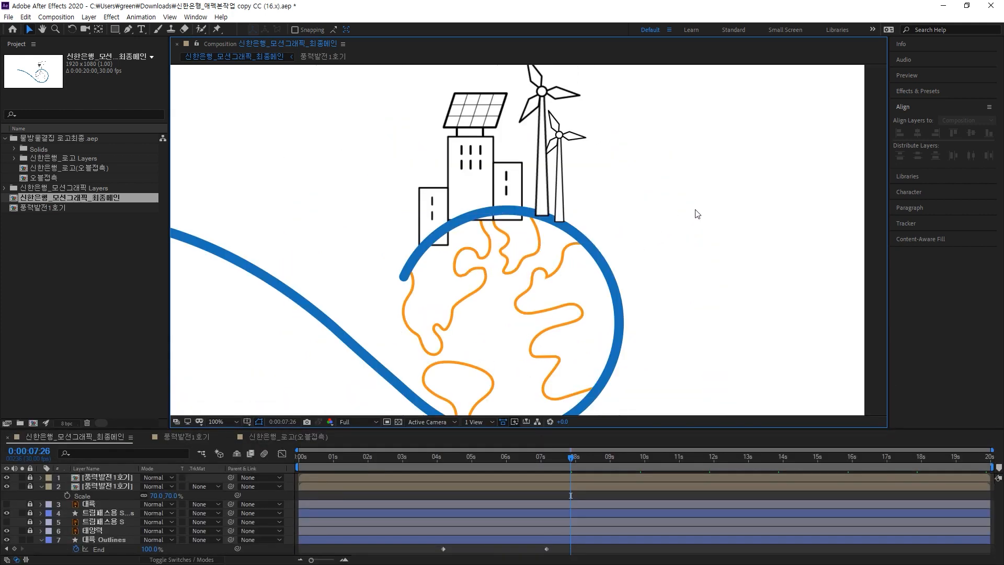
{"action": "scroll", "coordinate": [678, 221], "scroll_direction": "down", "scroll_amount": 2}
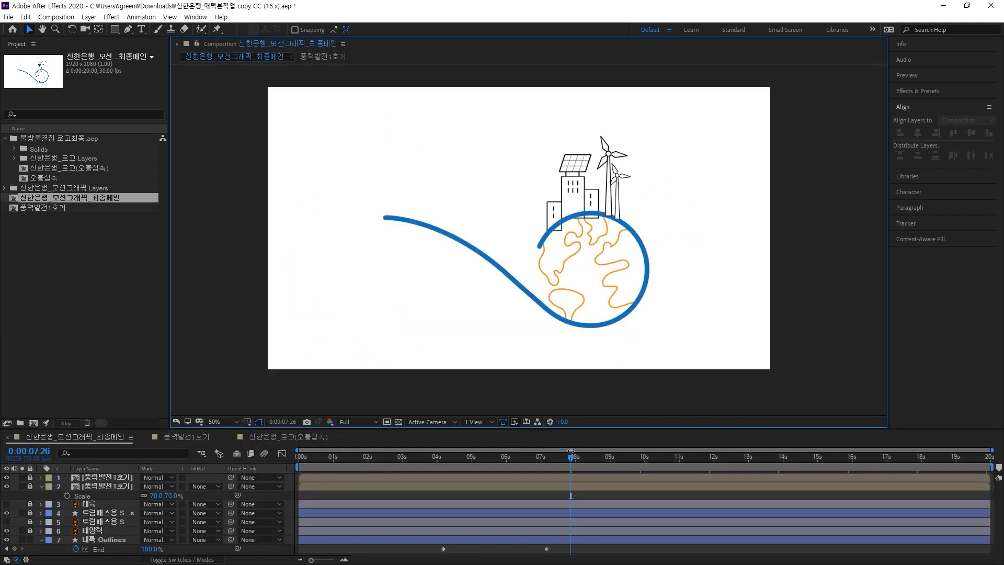
Scrub through the animation to review the orange continent lines, ending at 0:00:05:08
{"action": "mouse_move", "coordinate": [571, 458]}
{"action": "left_mouse_down"}
{"action": "mouse_move", "coordinate": [231, 441]}
{"action": "mouse_move", "coordinate": [592, 437]}
{"action": "left_mouse_up"}
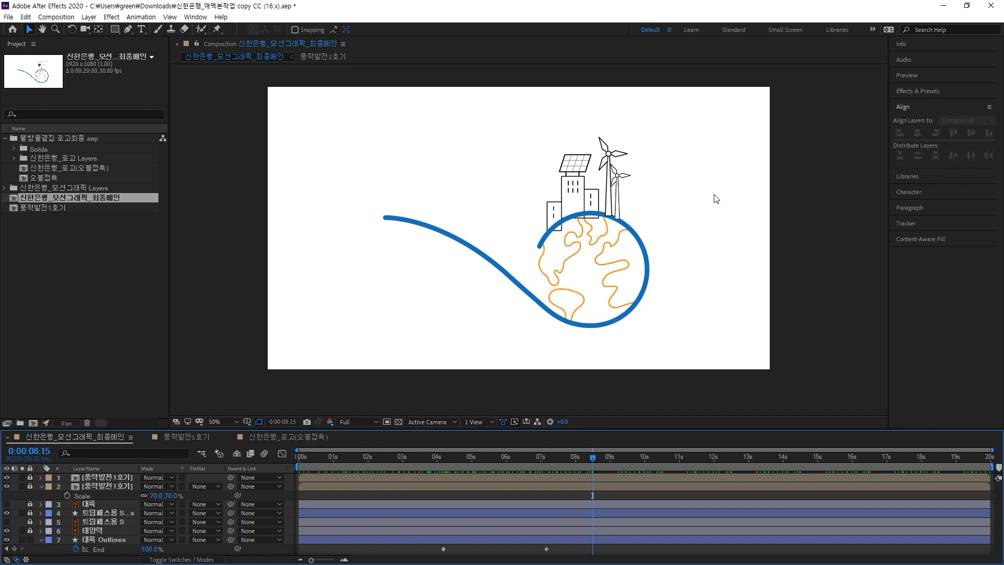
{"action": "left_click", "coordinate": [689, 204]}
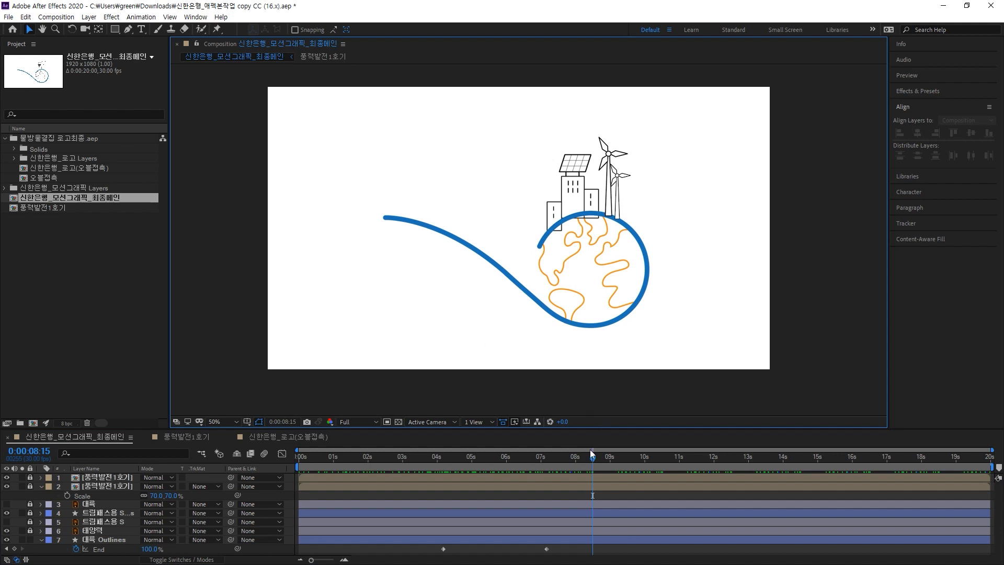
{"action": "mouse_move", "coordinate": [591, 453]}
{"action": "left_mouse_down"}
{"action": "mouse_move", "coordinate": [312, 460]}
{"action": "mouse_move", "coordinate": [591, 456]}
{"action": "mouse_move", "coordinate": [334, 441]}
{"action": "mouse_move", "coordinate": [481, 443]}
{"action": "left_mouse_up"}
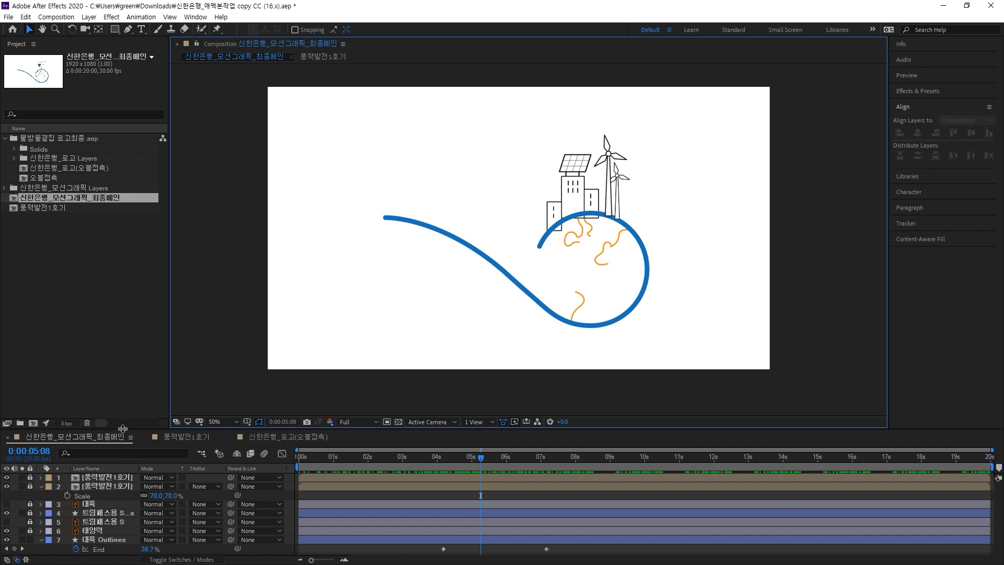
Unlock the two 풍력발전1호기 layers and the 태양력 layer in the main composition
{"action": "left_click_drag", "start_coordinate": [123, 428], "coordinate": [136, 281]}
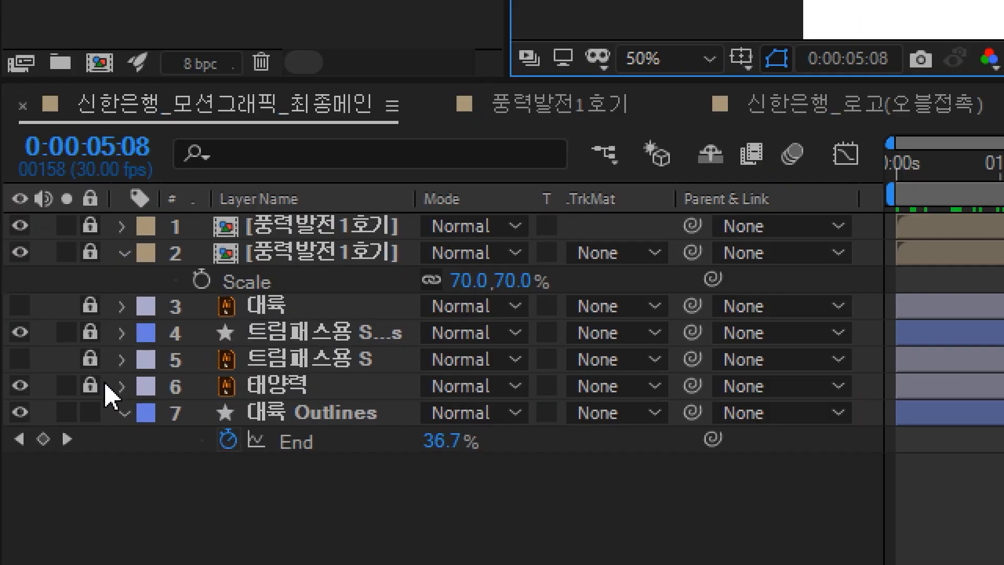
{"action": "left_click", "coordinate": [90, 248]}
{"action": "left_click", "coordinate": [90, 226]}
{"action": "left_click", "coordinate": [277, 230]}
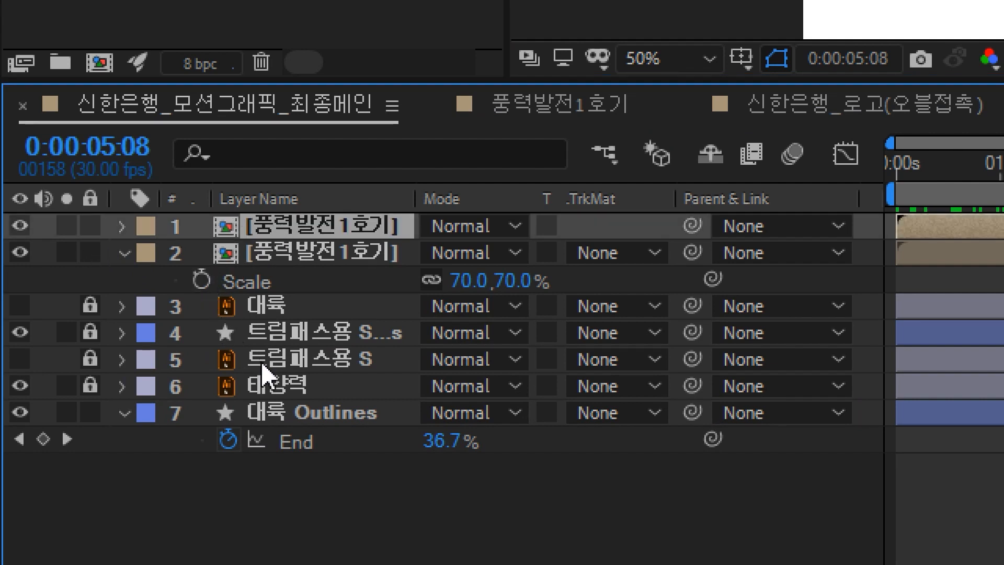
{"action": "left_click", "coordinate": [272, 390]}
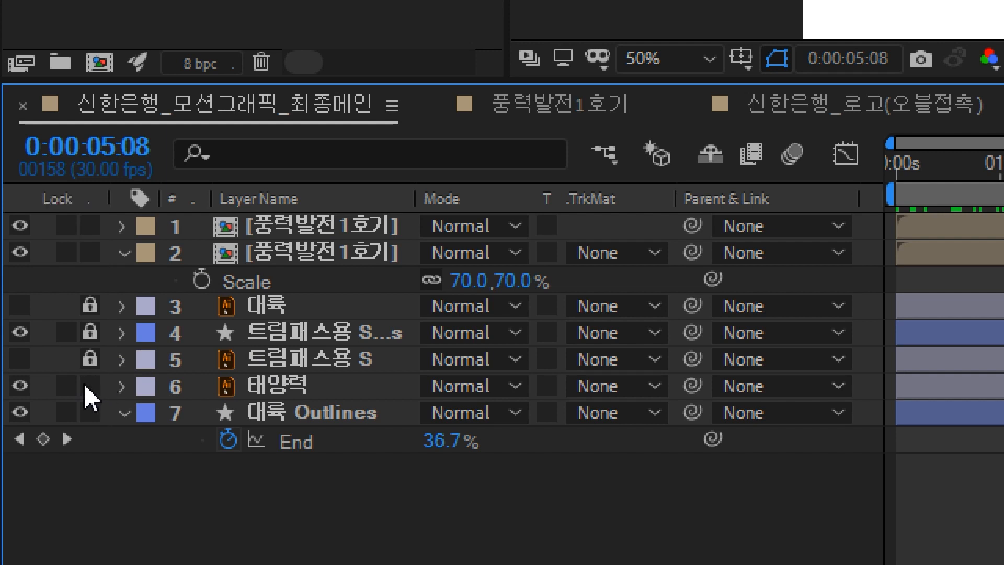
{"action": "left_click", "coordinate": [90, 386]}
Move the 태양력 layer to the front of the layer stack and lock the 대륙 Outlines layer
{"action": "left_click", "coordinate": [270, 393]}
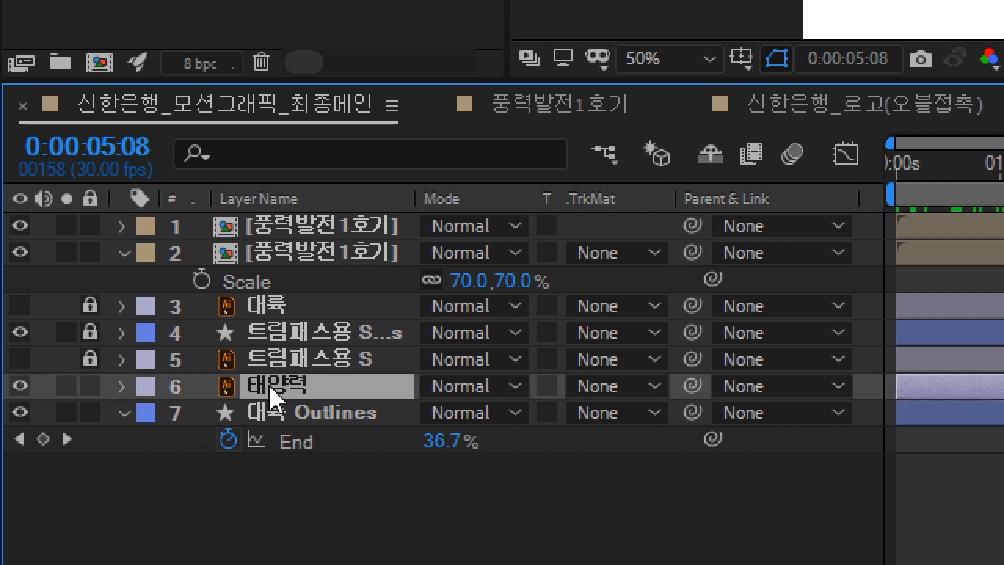
{"action": "key", "text": "ctrl+shift+bracketright"}
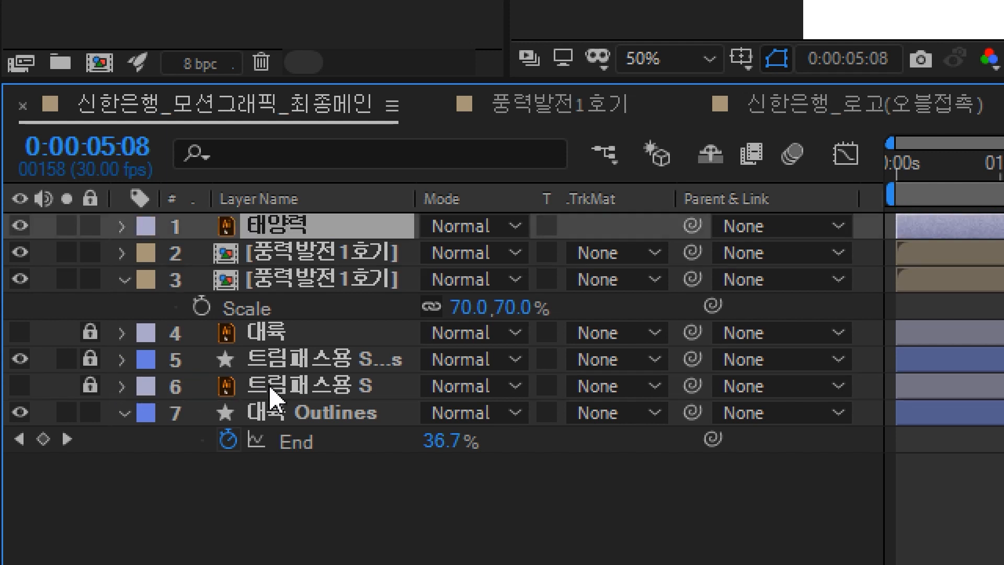
{"action": "left_click", "coordinate": [91, 413]}
{"action": "left_click", "coordinate": [282, 275]}
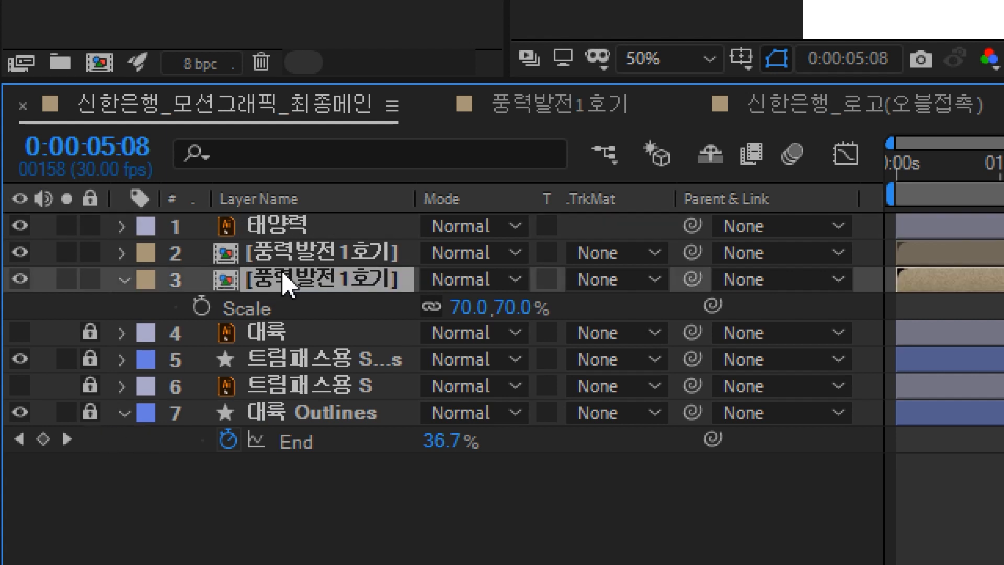
{"action": "key", "text": "s"}
{"action": "left_click", "coordinate": [297, 235], "text": "shift"}
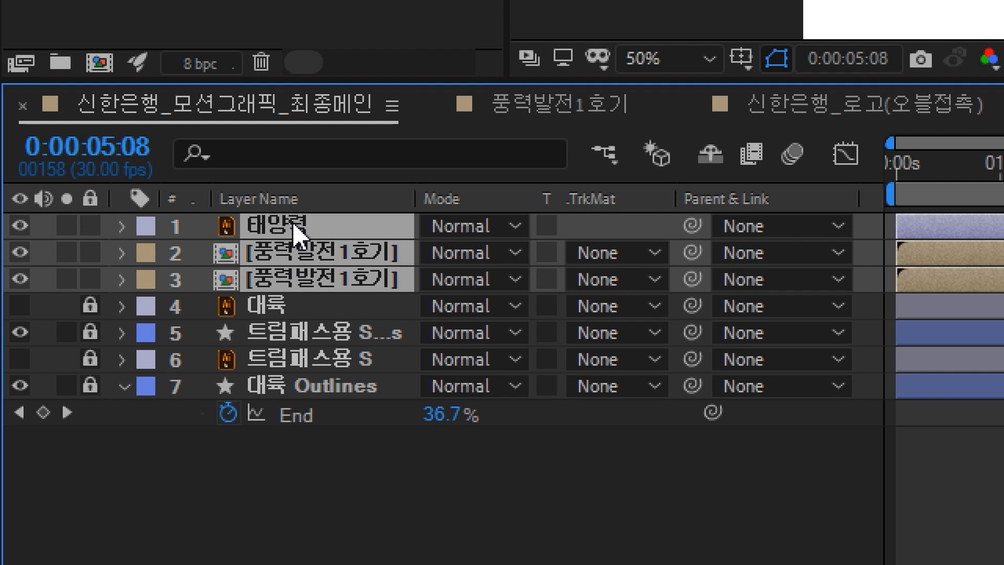
{"action": "right_click", "coordinate": [296, 234]}
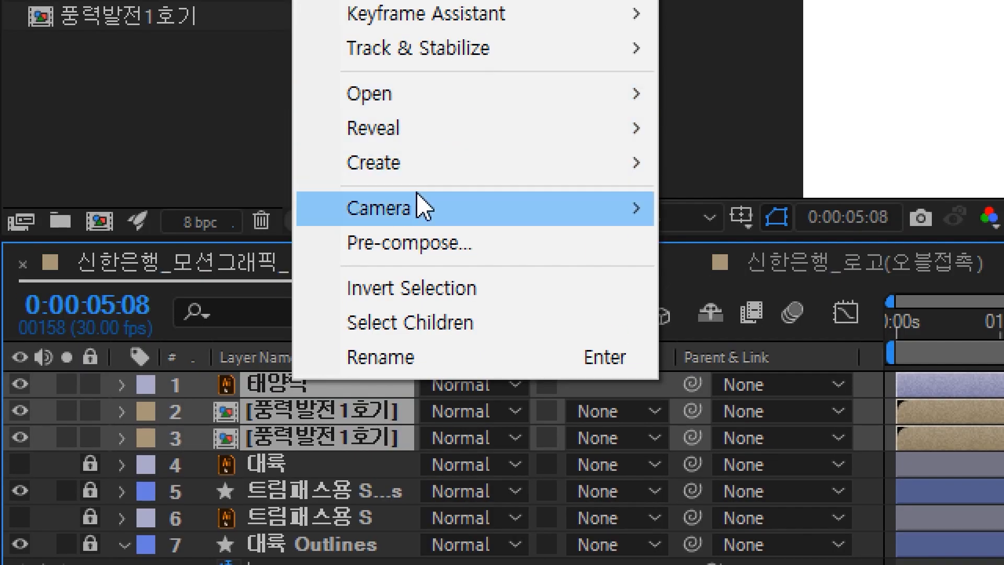
{"action": "left_click", "coordinate": [410, 242]}
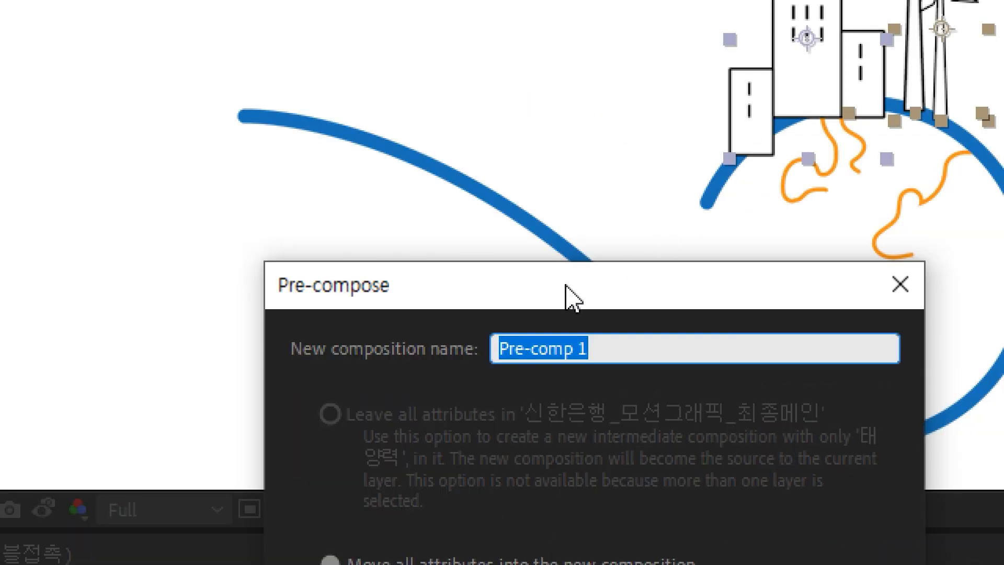
{"action": "left_click_drag", "start_coordinate": [565, 291], "coordinate": [197, 392]}
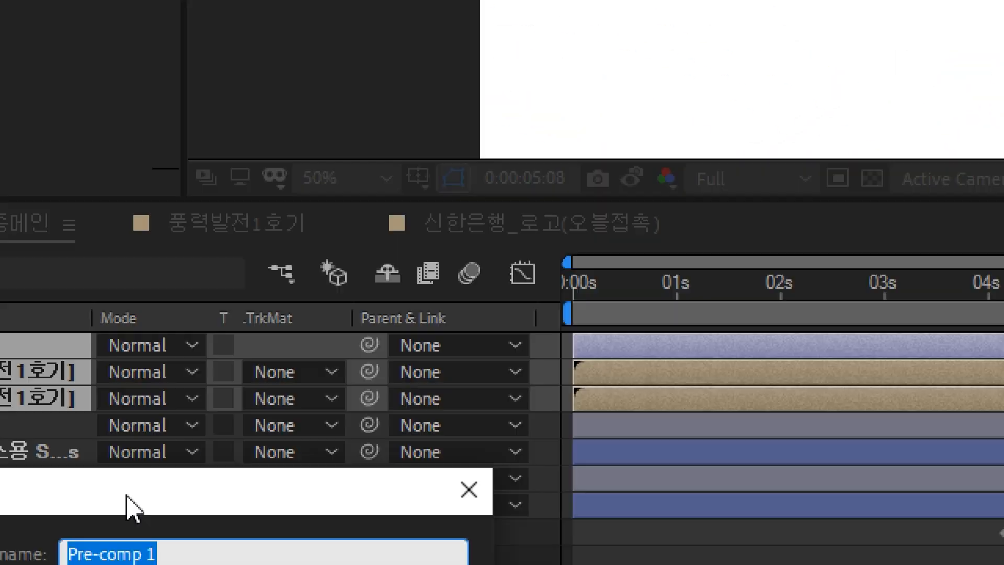
{"action": "left_click_drag", "start_coordinate": [126, 496], "coordinate": [653, 150]}
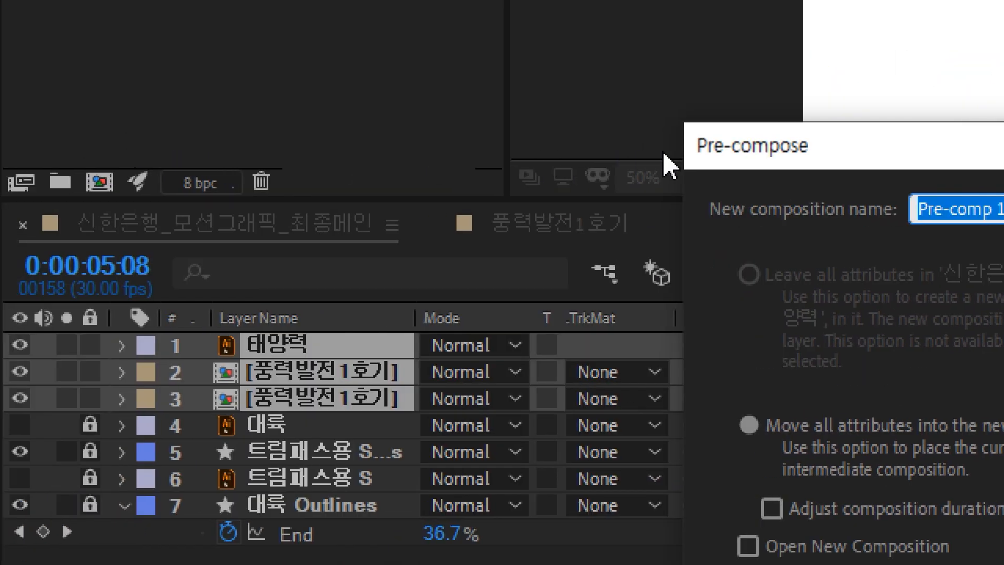
{"action": "left_click_drag", "start_coordinate": [779, 163], "coordinate": [573, 147]}
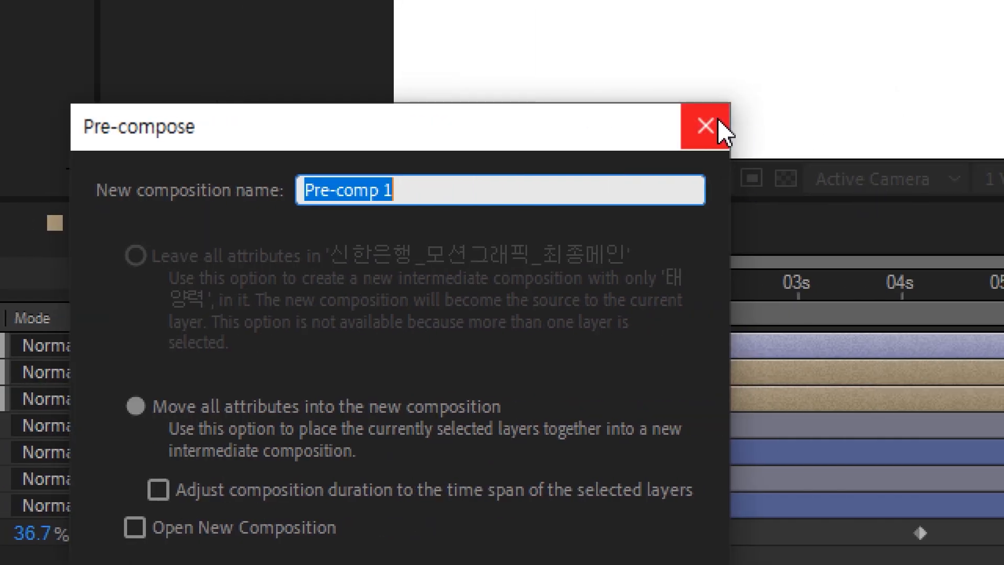
{"action": "left_click", "coordinate": [717, 127]}
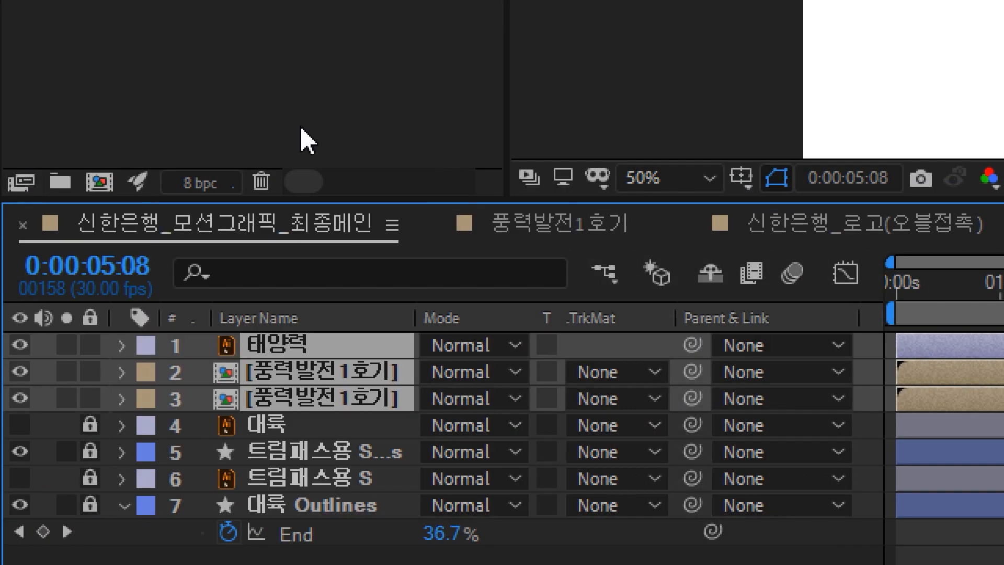
{"action": "left_click", "coordinate": [259, 140]}
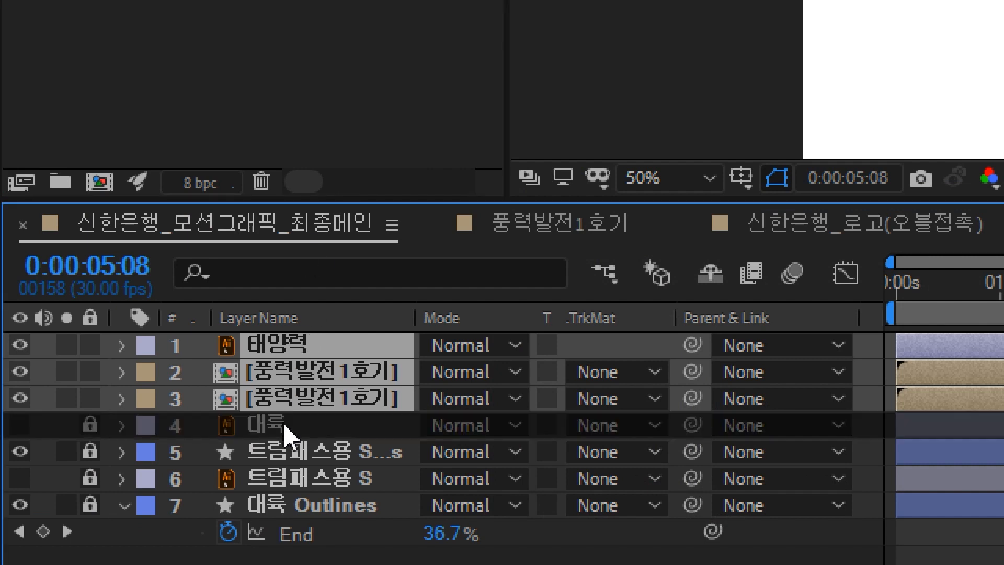
{"action": "left_click", "coordinate": [291, 408]}
{"action": "left_click", "coordinate": [298, 347]}
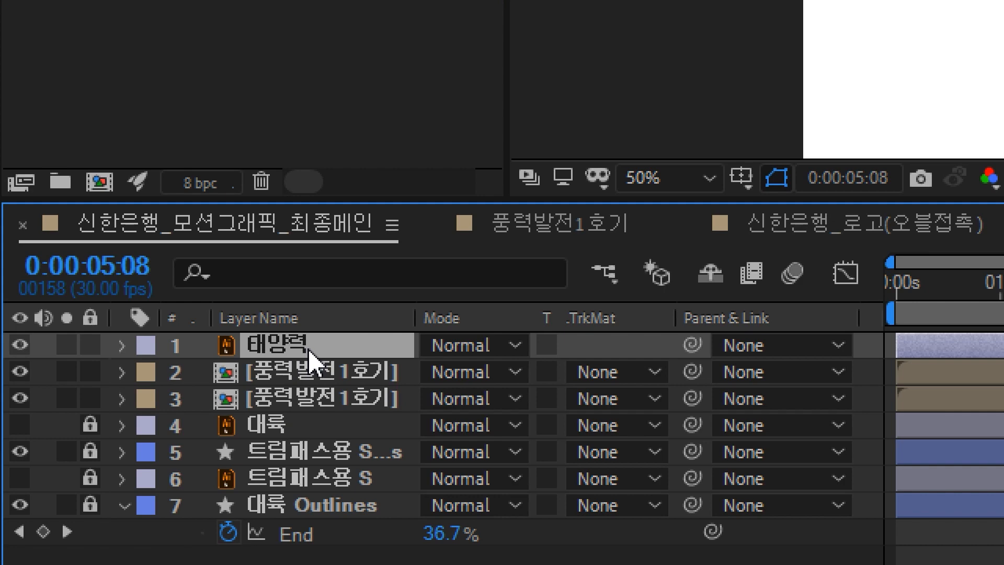
{"action": "right_click", "coordinate": [309, 351]}
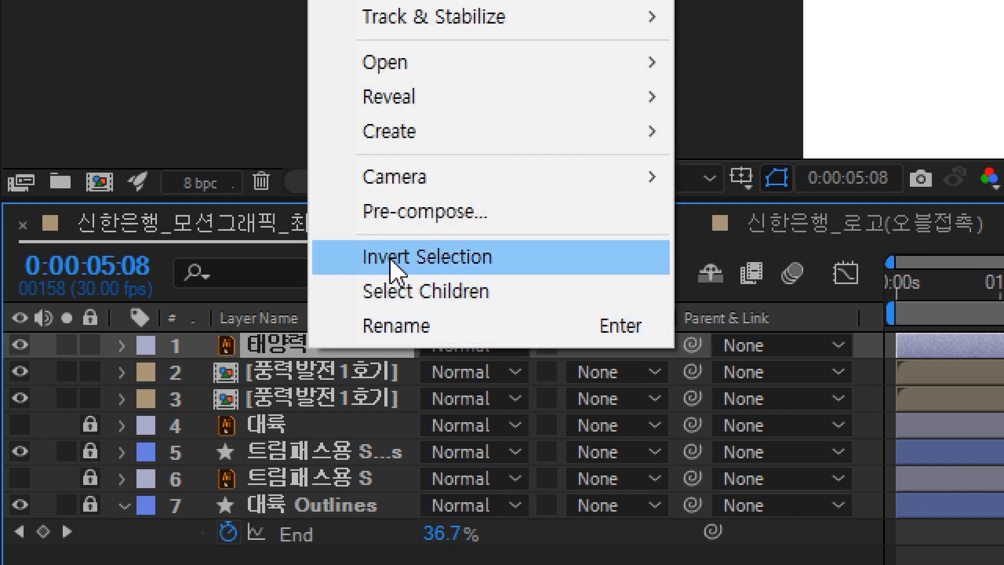
{"action": "left_click", "coordinate": [410, 220]}
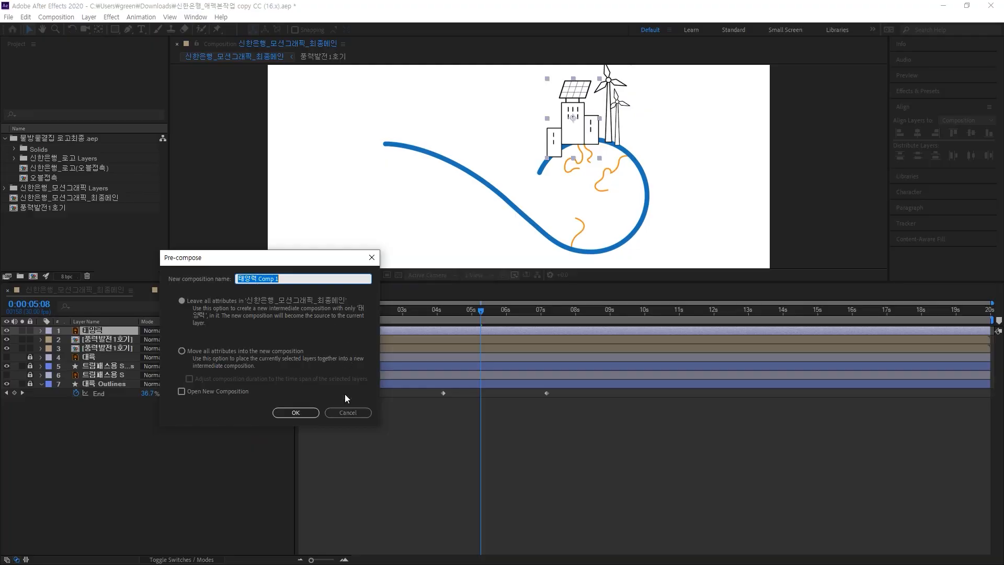
{"action": "left_click_drag", "start_coordinate": [344, 412], "coordinate": [286, 371]}
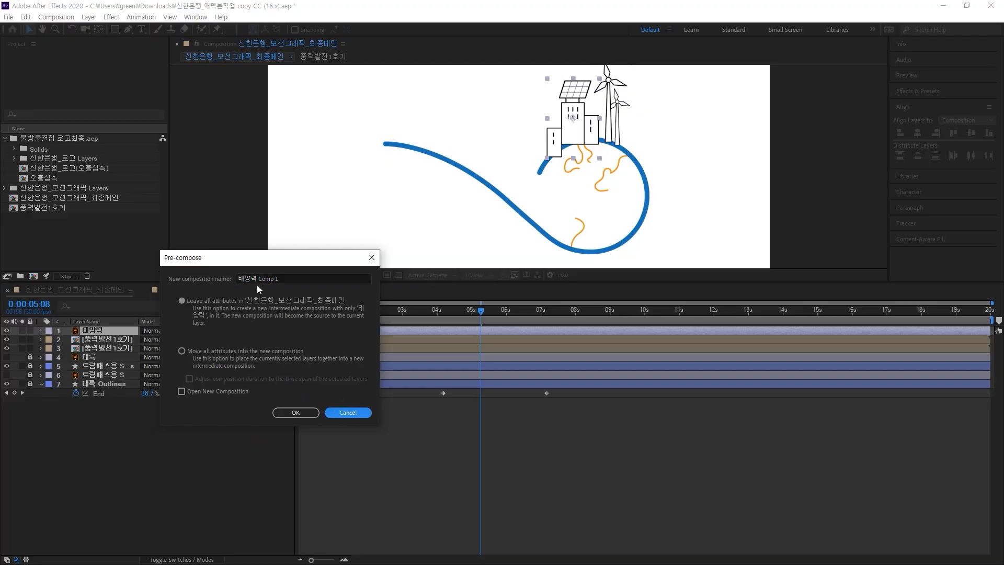
{"action": "left_click", "coordinate": [343, 412]}
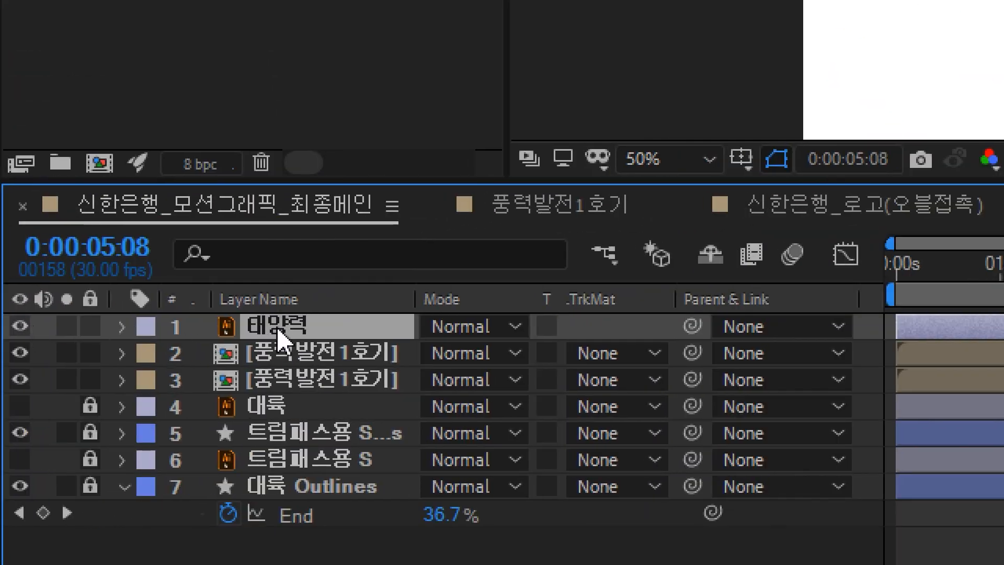
Copy the name of the 태양력 layer and leave name editing
{"action": "key", "text": "Return"}
{"action": "key", "text": "ctrl+c"}
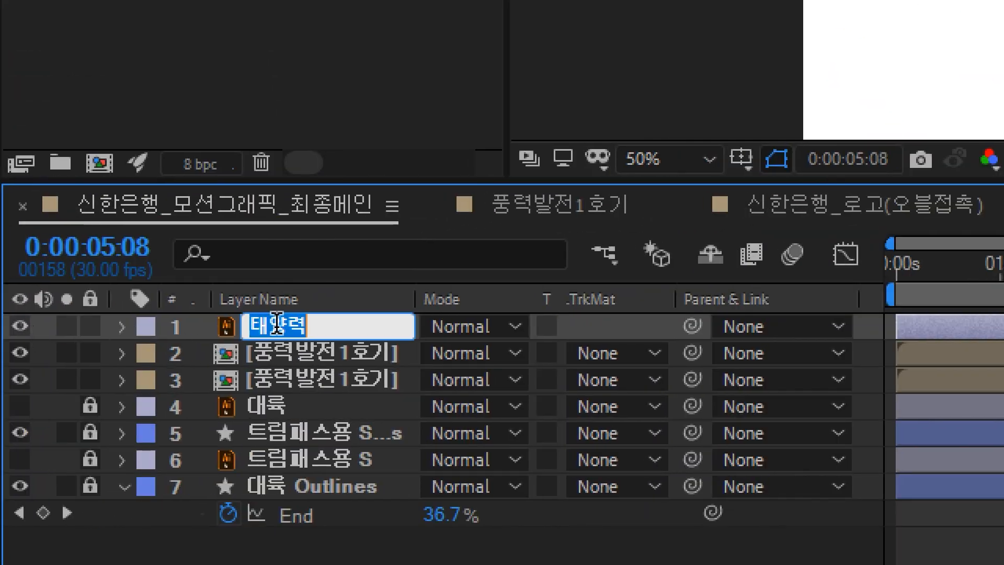
{"action": "left_click", "coordinate": [300, 354]}
Pre-compose the 태양력 layer and both 풍력발전1호기 layers as 태양력과 풍력, moving all attributes into the new composition
{"action": "left_click", "coordinate": [315, 330]}
{"action": "left_click", "coordinate": [300, 378], "text": "shift"}
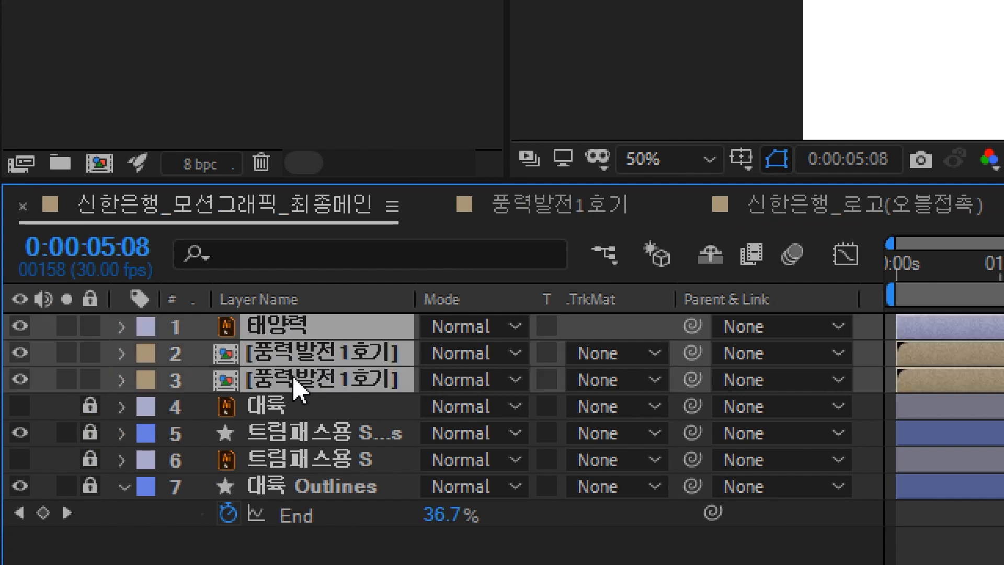
{"action": "right_click", "coordinate": [297, 330]}
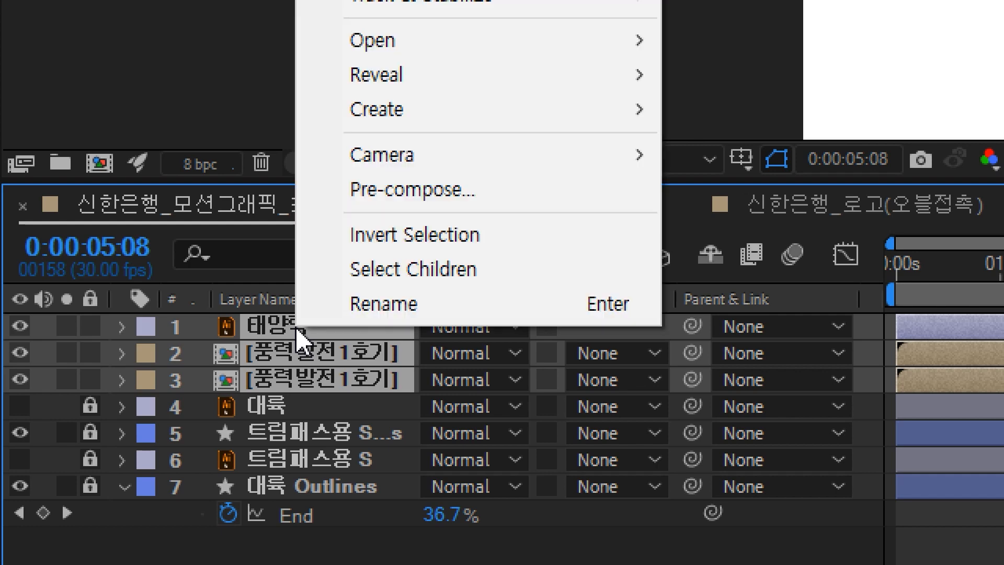
{"action": "mouse_move", "coordinate": [468, 173]}
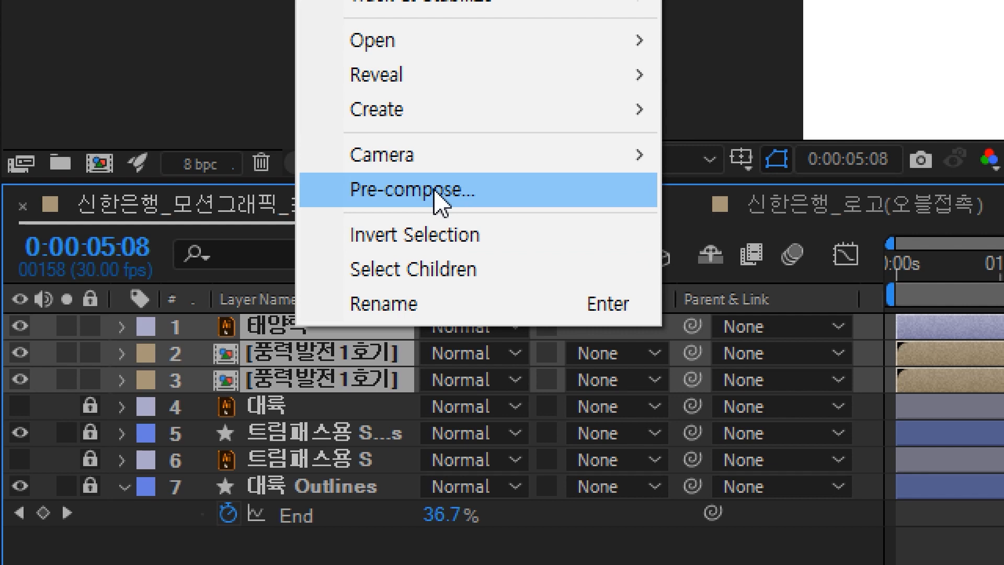
{"action": "left_click", "coordinate": [435, 192]}
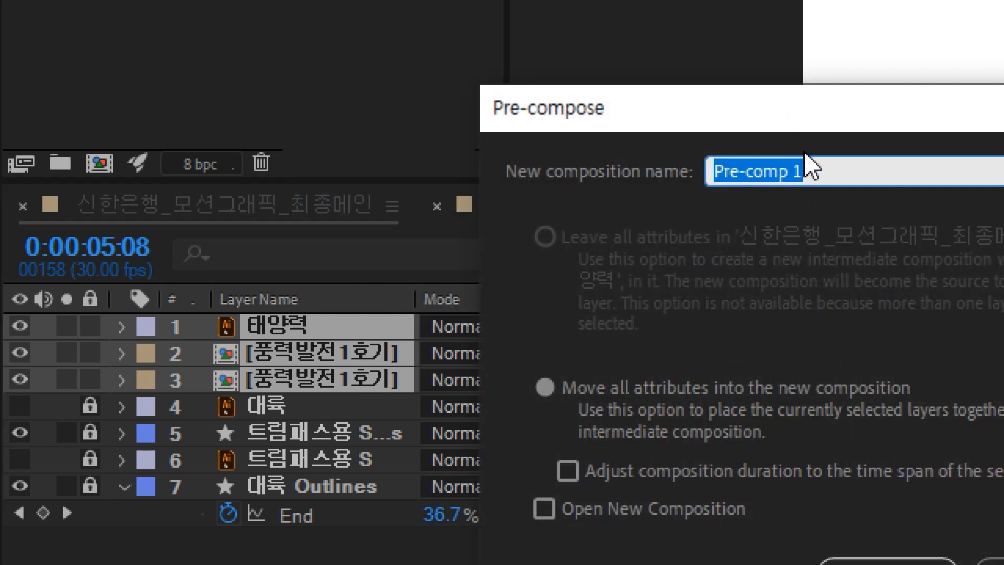
{"action": "key", "text": "ctrl+v"}
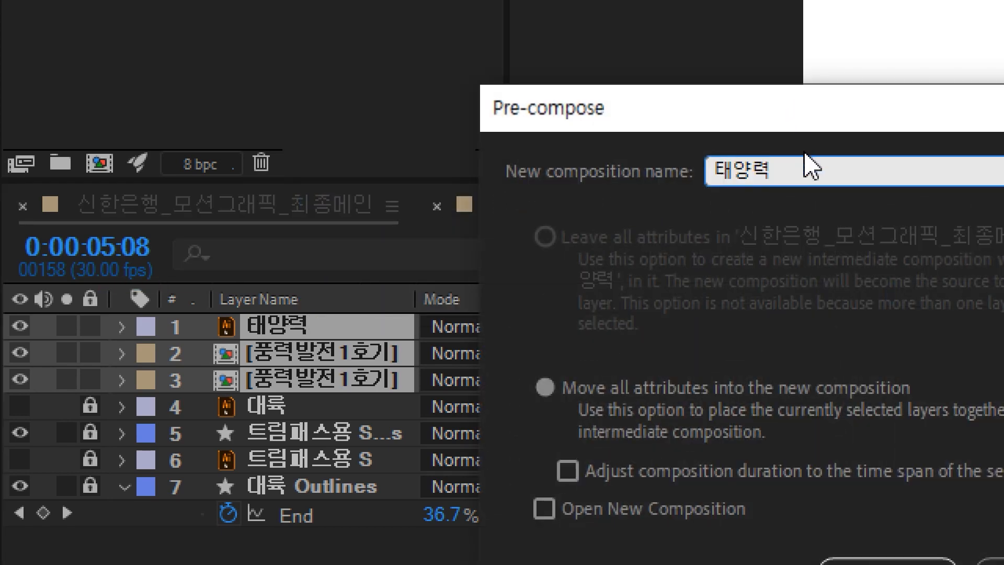
{"action": "type", "text": "rhk"}
{"action": "key", "text": "BackSpace"}
{"action": "key", "text": "BackSpace"}
{"action": "key", "text": "BackSpace"}
{"action": "type", "text": "과 풍력"}
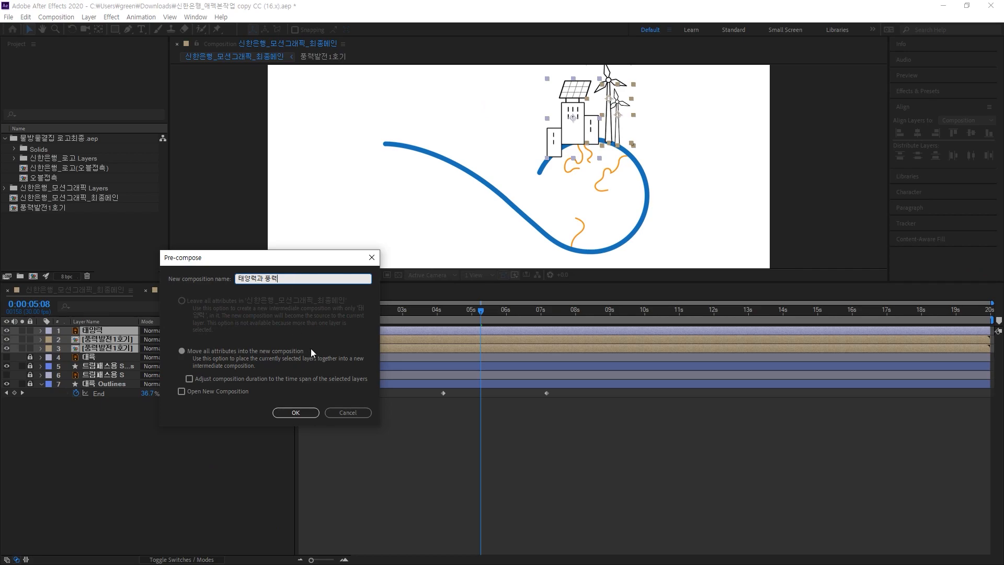
{"action": "left_click", "coordinate": [296, 413]}
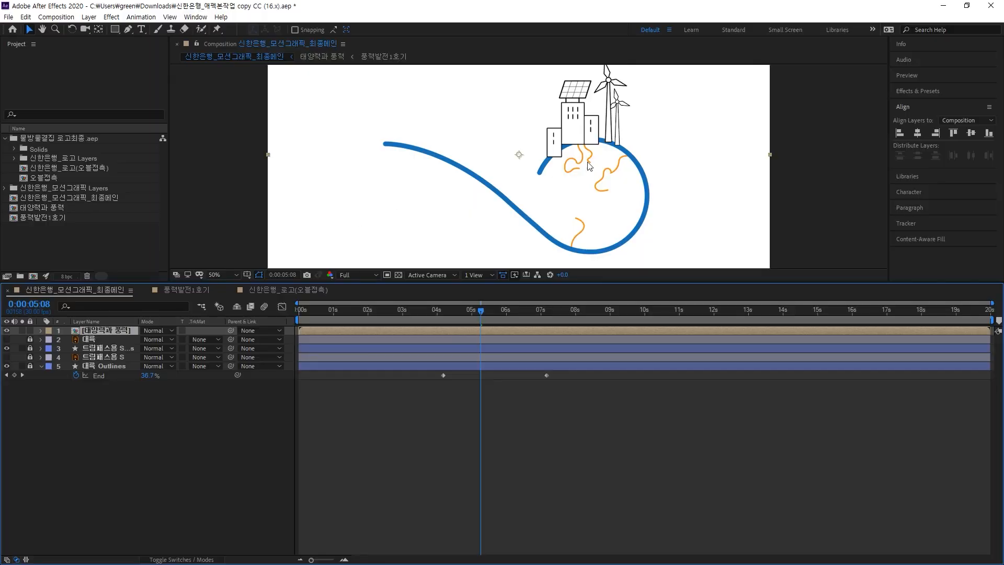
Unlock the 트림패스용 S vector layer and create a shape layer from it
{"action": "left_click", "coordinate": [699, 160]}
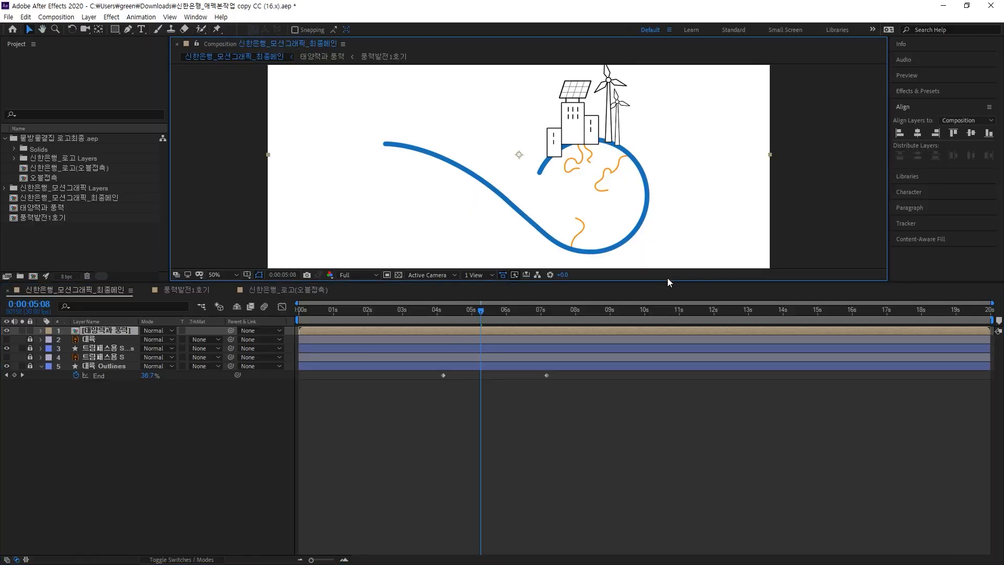
{"action": "left_click_drag", "start_coordinate": [666, 280], "coordinate": [661, 444]}
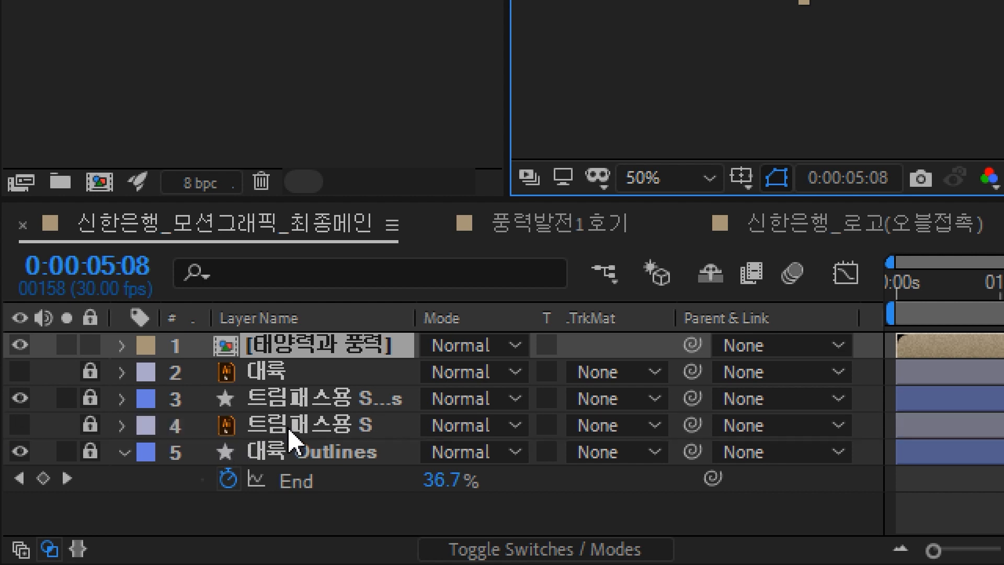
{"action": "left_click", "coordinate": [93, 430]}
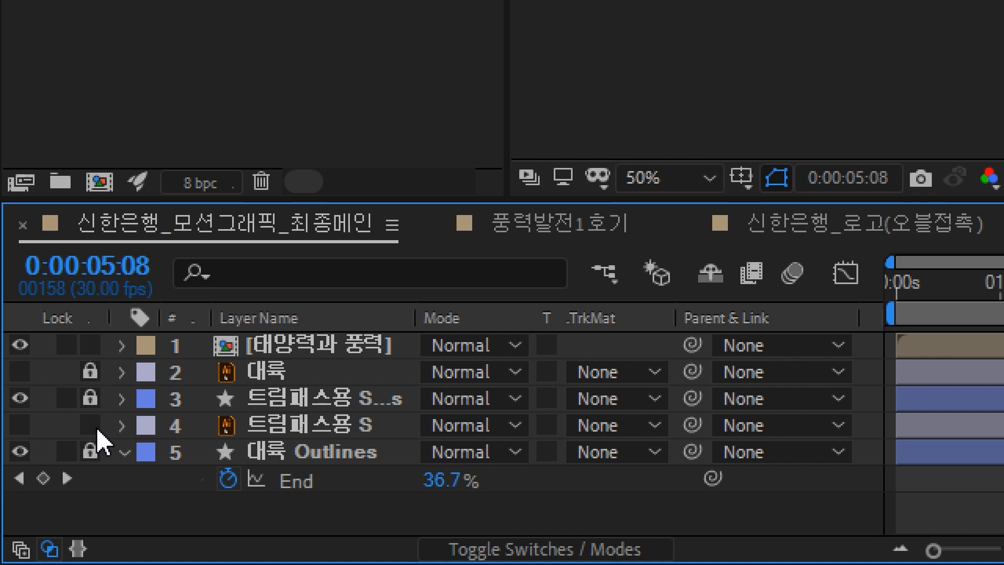
{"action": "left_click", "coordinate": [260, 426]}
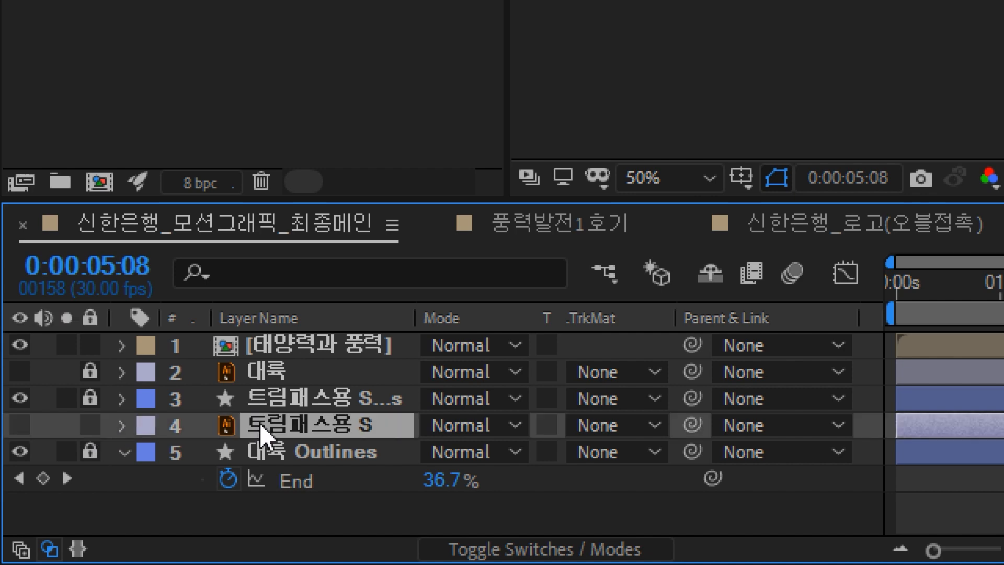
{"action": "right_click", "coordinate": [261, 425]}
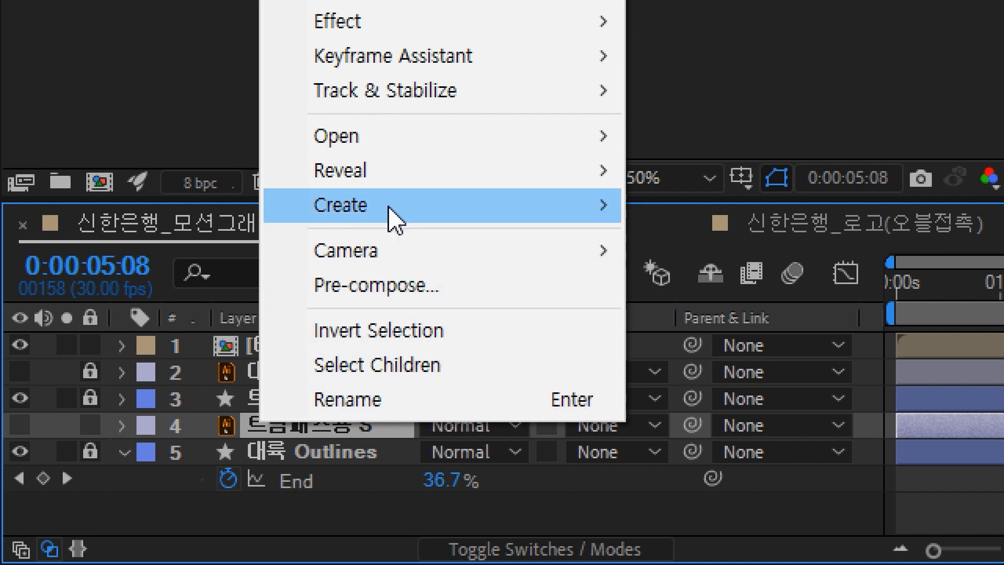
{"action": "mouse_move", "coordinate": [394, 218]}
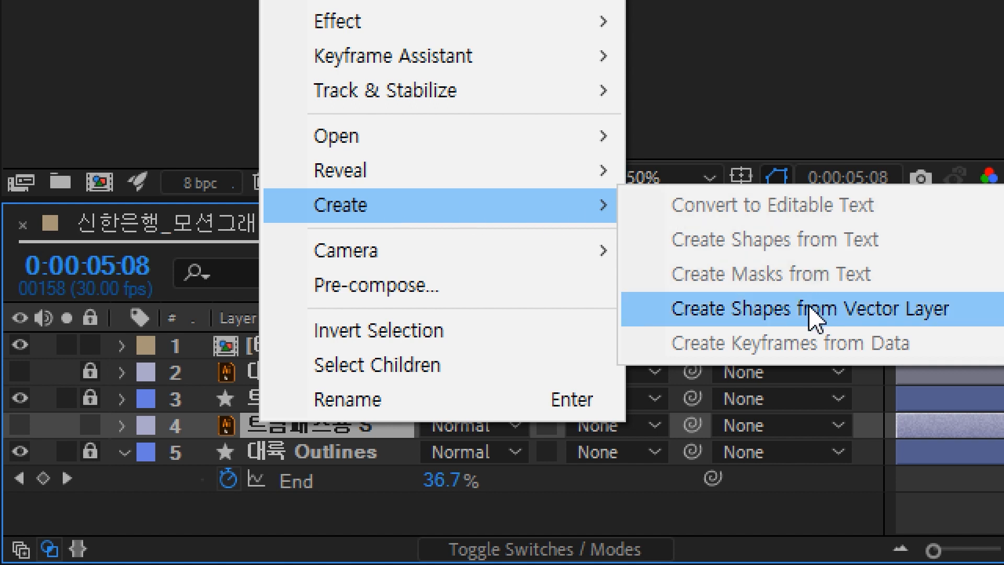
{"action": "left_click", "coordinate": [814, 317]}
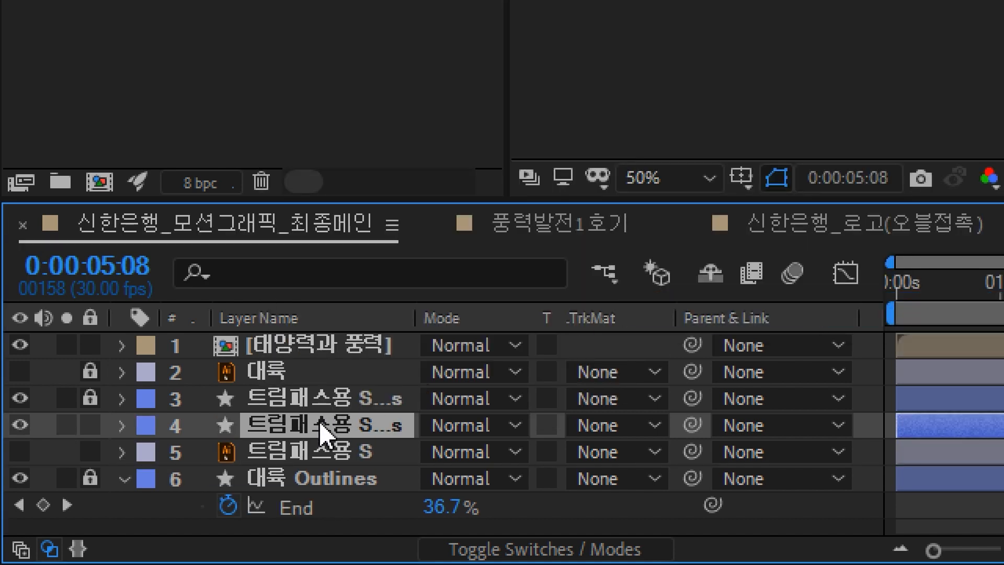
Rename the new shape layer 태풍마스크 and bring it to the front of the layer stack
{"action": "key", "text": "Return"}
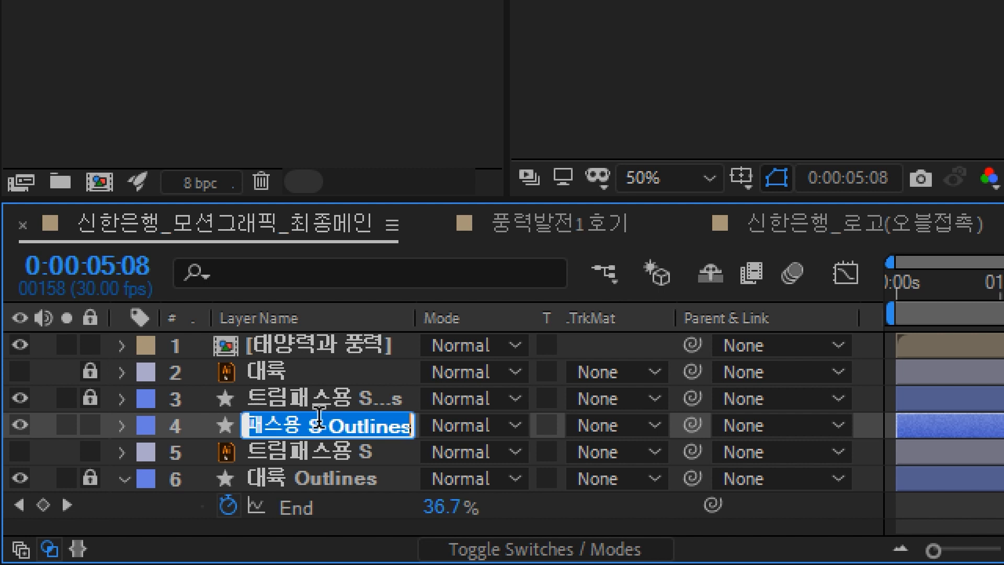
{"action": "type", "text": "태"}
{"action": "key", "text": "BackSpace"}
{"action": "type", "text": "마스크형"}
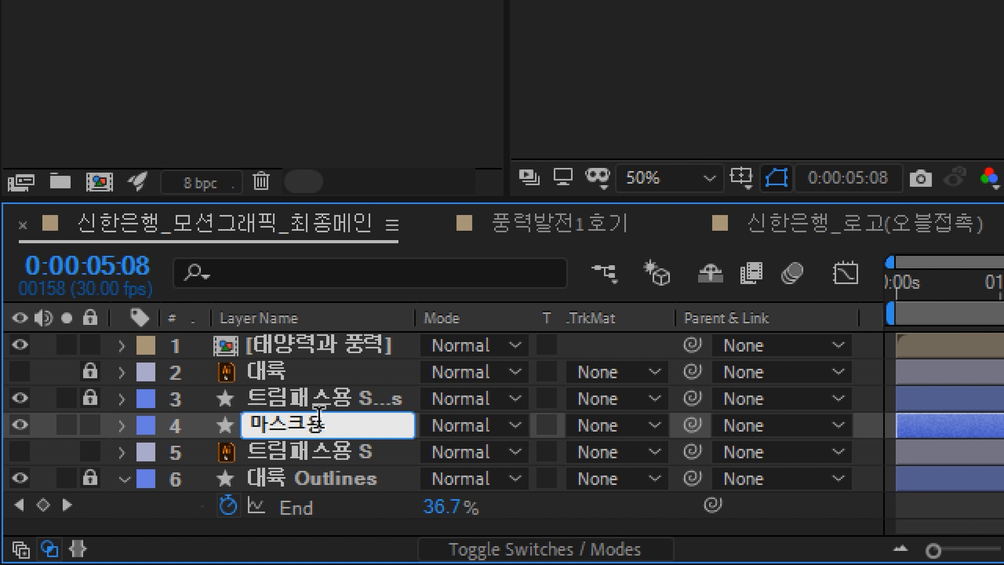
{"action": "key", "text": "BackSpace"}
{"action": "key", "text": "BackSpace"}
{"action": "key", "text": "BackSpace"}
{"action": "key", "text": "Home"}
{"action": "type", "text": "태풍"}
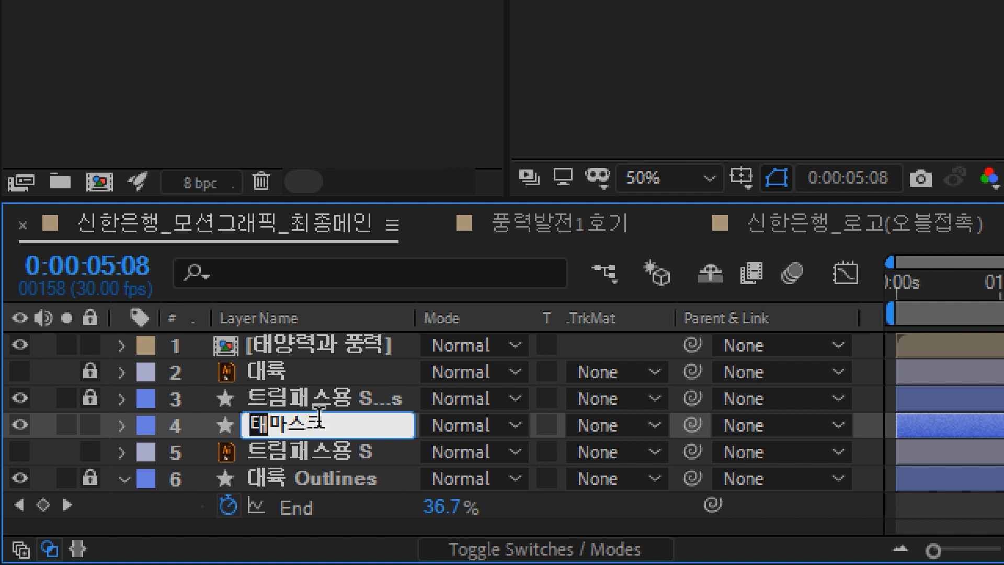
{"action": "key", "text": "Return"}
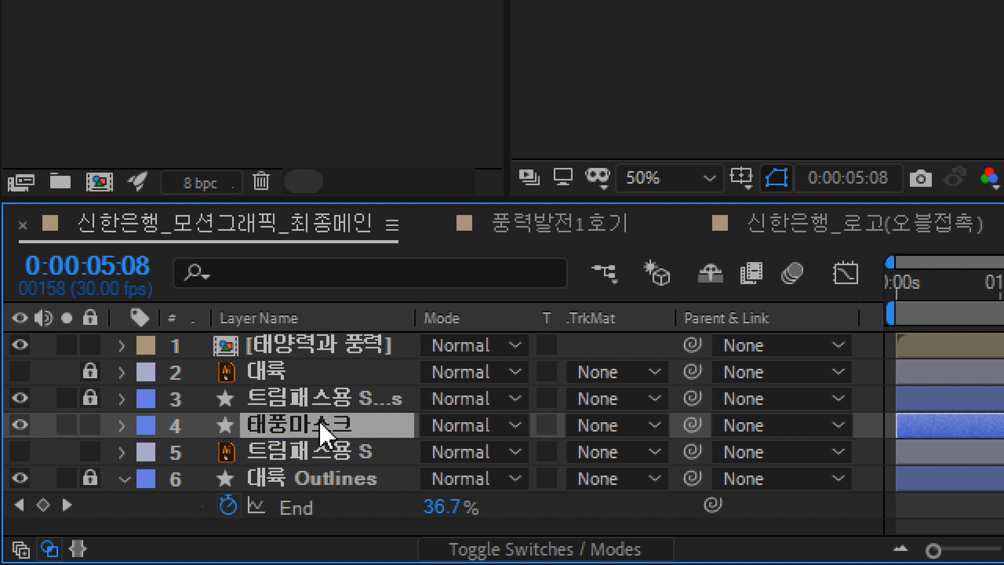
{"action": "key", "text": "ctrl+shift+bracketright"}
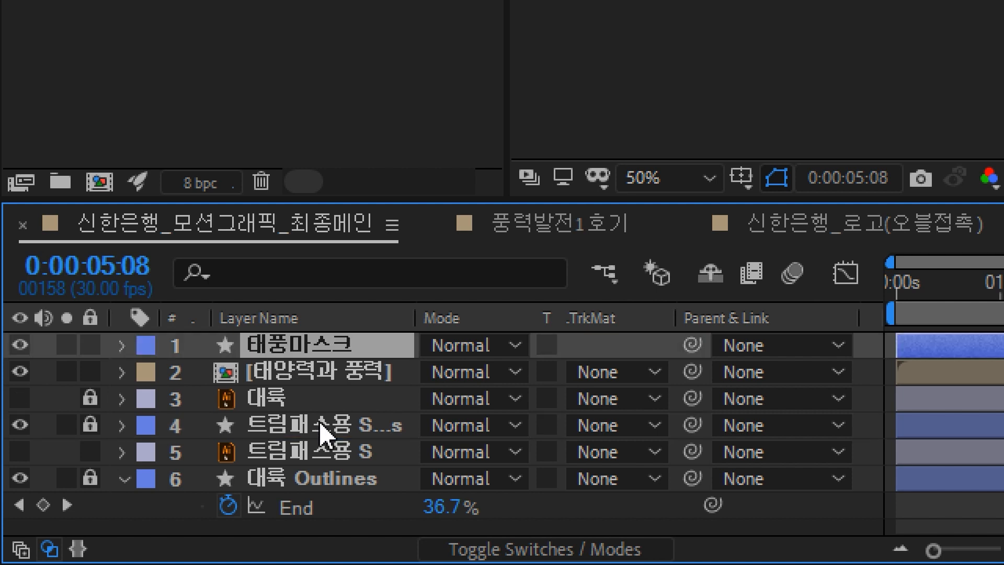
Lock the 트림패스용 S and 태양력과 풍력 layers and hide every layer except 태풍마스크
{"action": "left_click", "coordinate": [91, 452]}
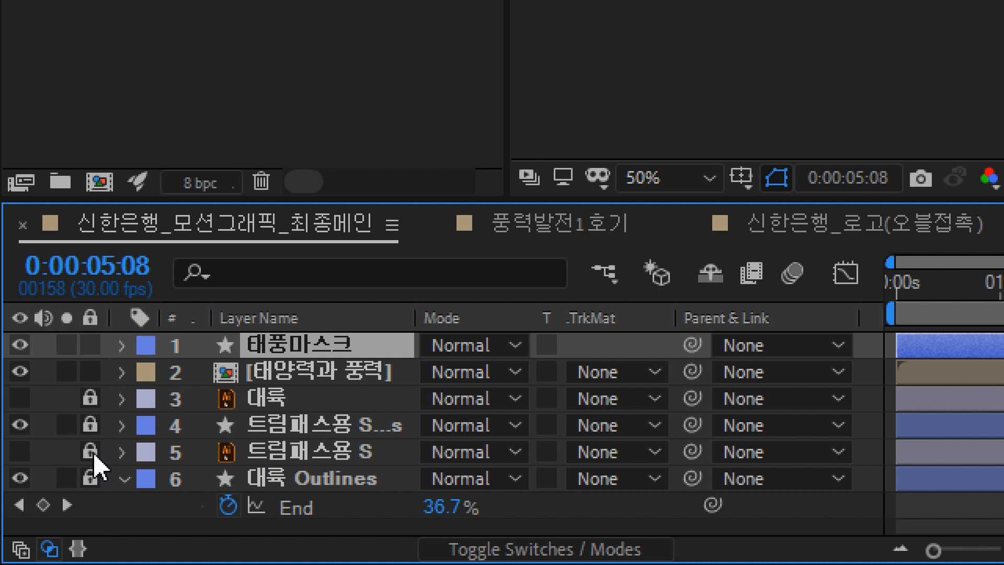
{"action": "left_click", "coordinate": [90, 372]}
{"action": "left_click_drag", "start_coordinate": [20, 372], "coordinate": [11, 489]}
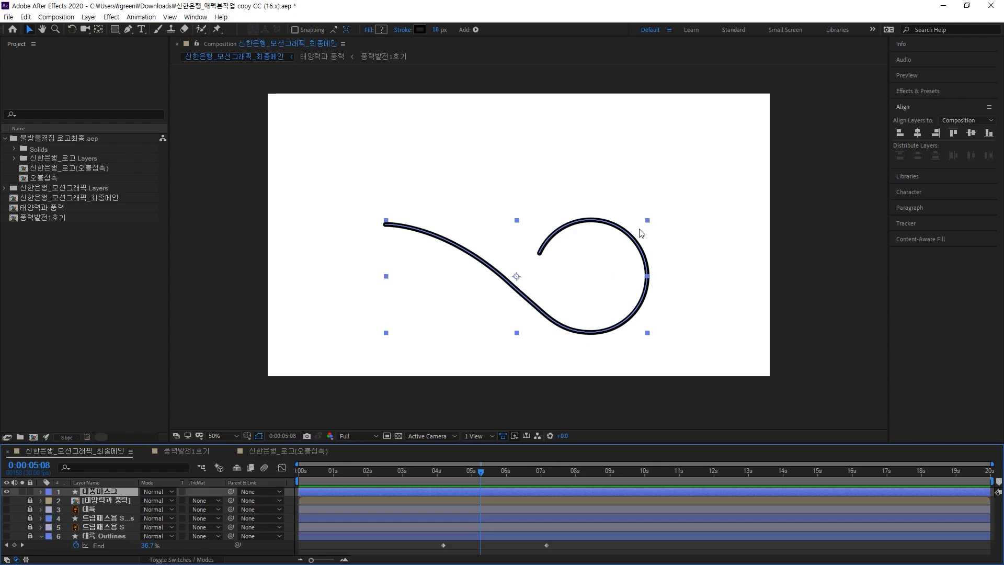
Select the 태풍마스크 curve and enter editing of its path
{"action": "left_click", "coordinate": [660, 212]}
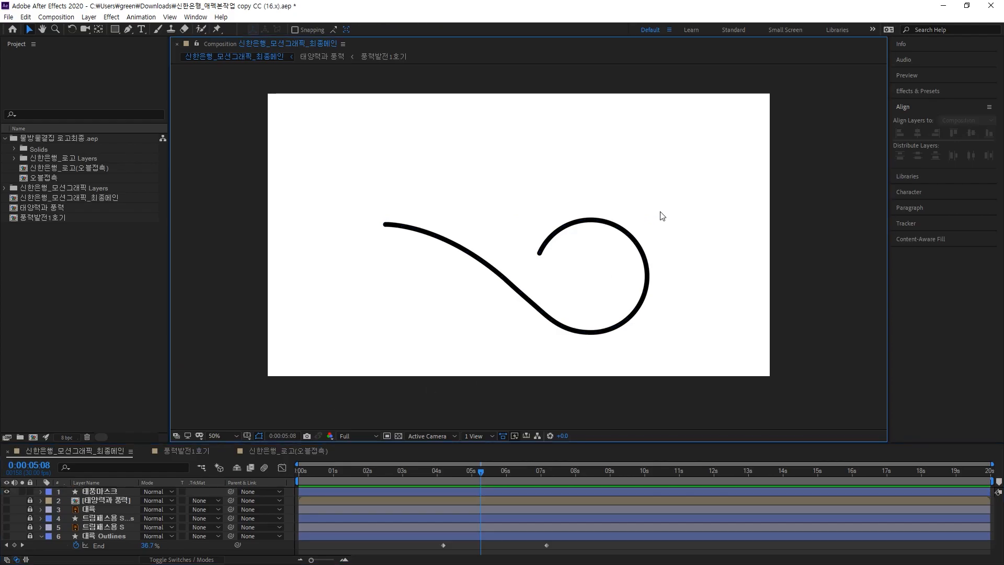
{"action": "left_click", "coordinate": [528, 300]}
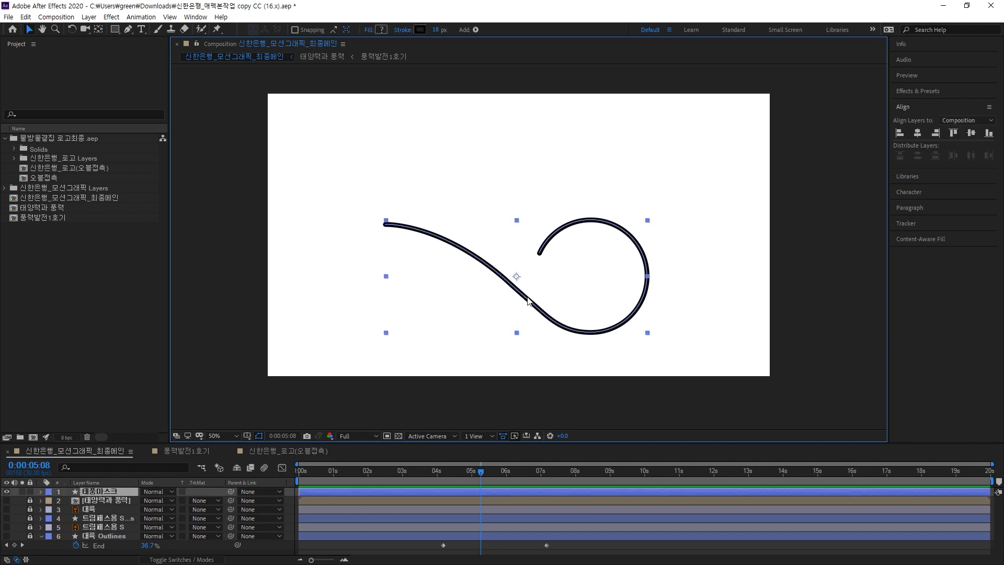
{"action": "double_click", "coordinate": [528, 300]}
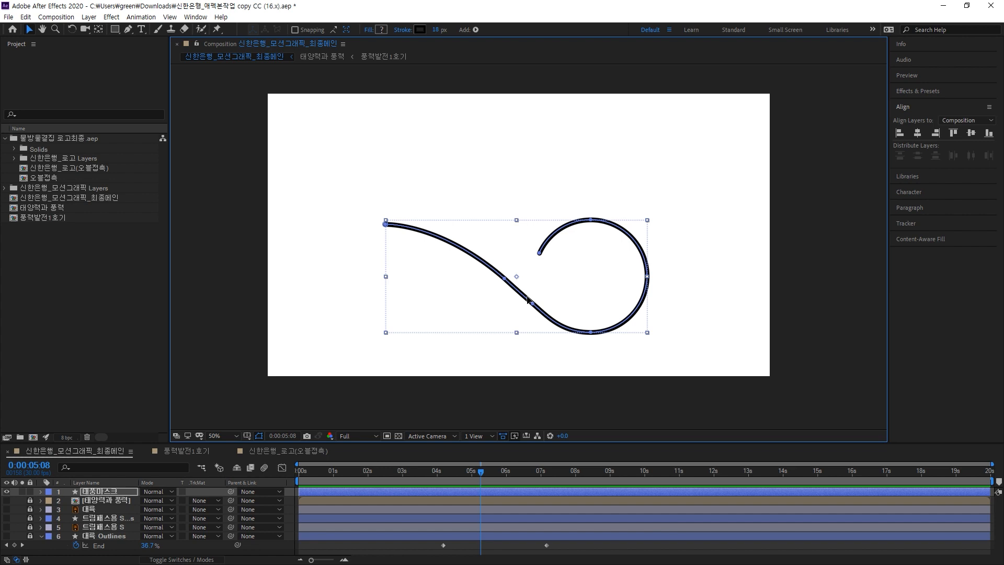
{"action": "double_click", "coordinate": [448, 241]}
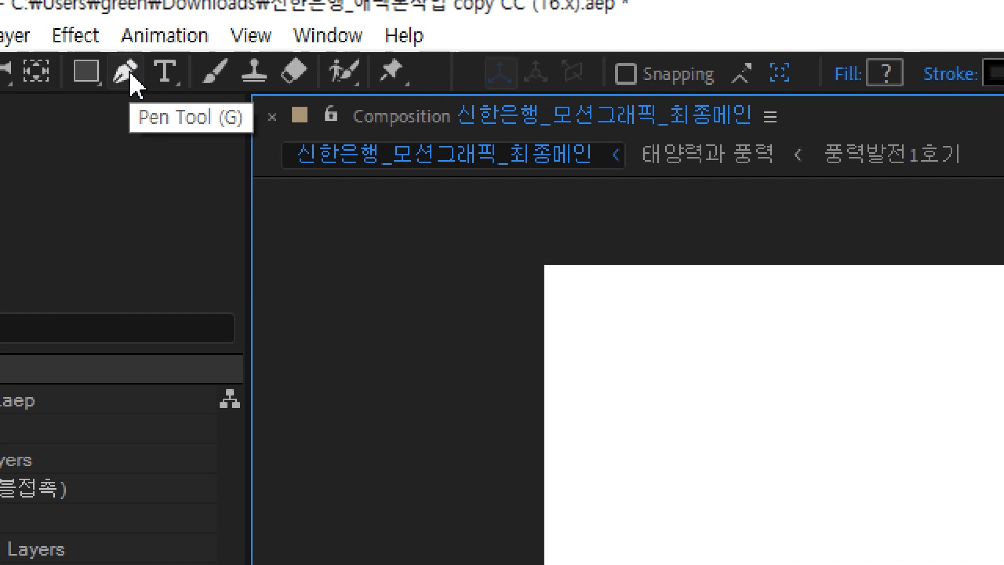
Try to extend the 태풍마스크 curve beyond its left end with a Pen tool point, and undo the addition
{"action": "left_click", "coordinate": [130, 54]}
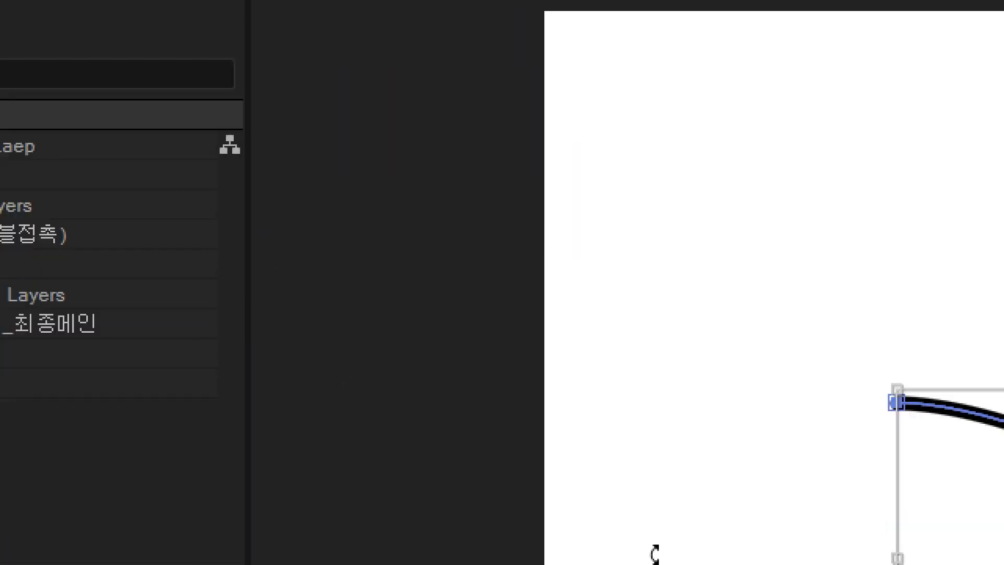
{"action": "left_click", "coordinate": [644, 95]}
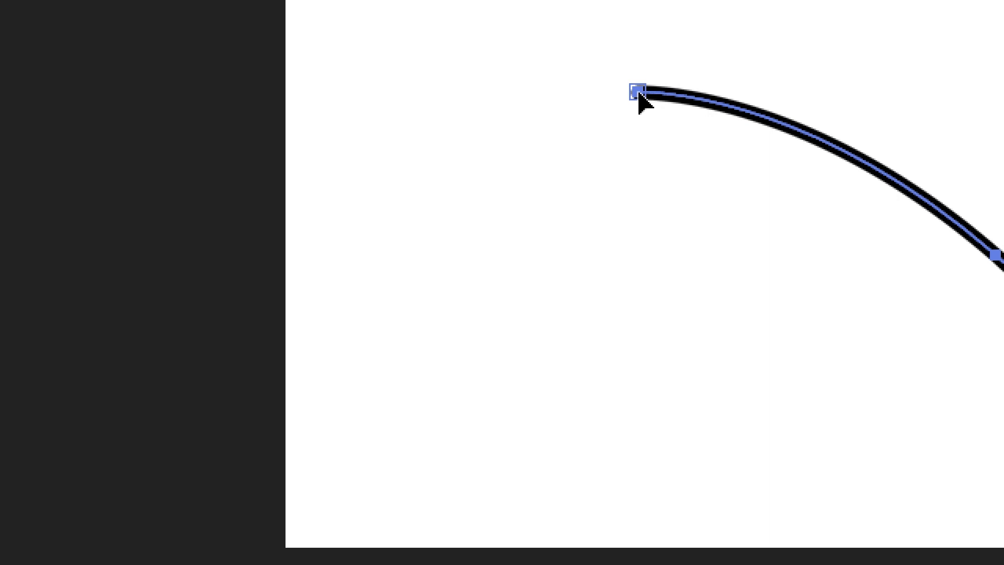
{"action": "left_click", "coordinate": [601, 60]}
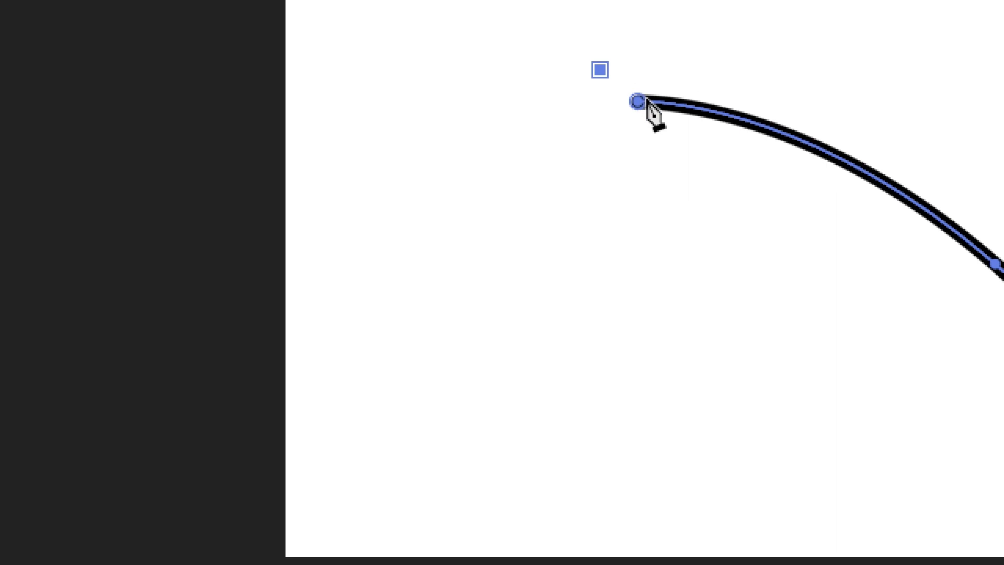
{"action": "key", "text": "ctrl+z"}
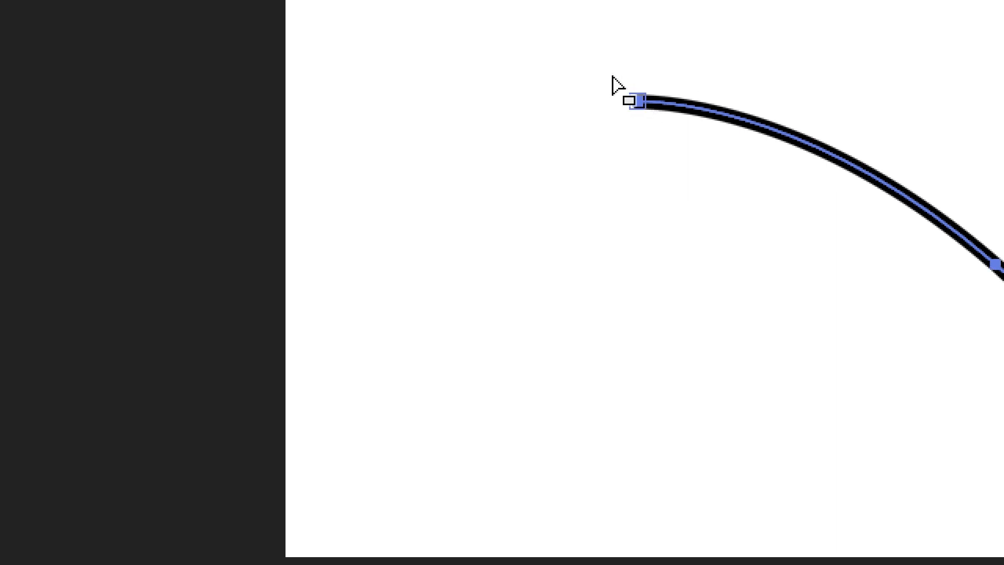
Delete the anchor point at the bottom of the loop on the 태풍마스크 curve
{"action": "left_click_drag", "start_coordinate": [613, 76], "coordinate": [675, 149]}
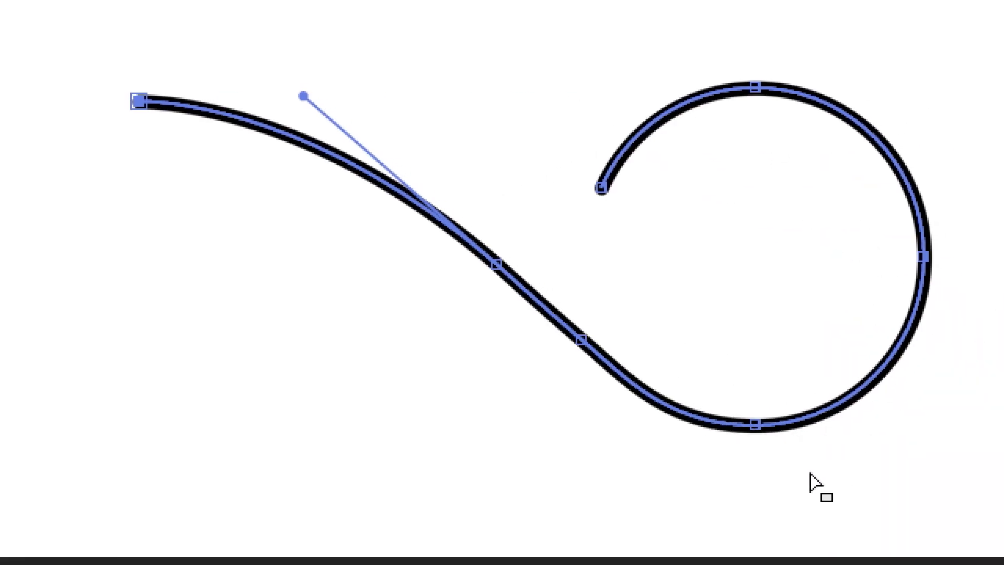
{"action": "left_click_drag", "start_coordinate": [783, 487], "coordinate": [717, 395]}
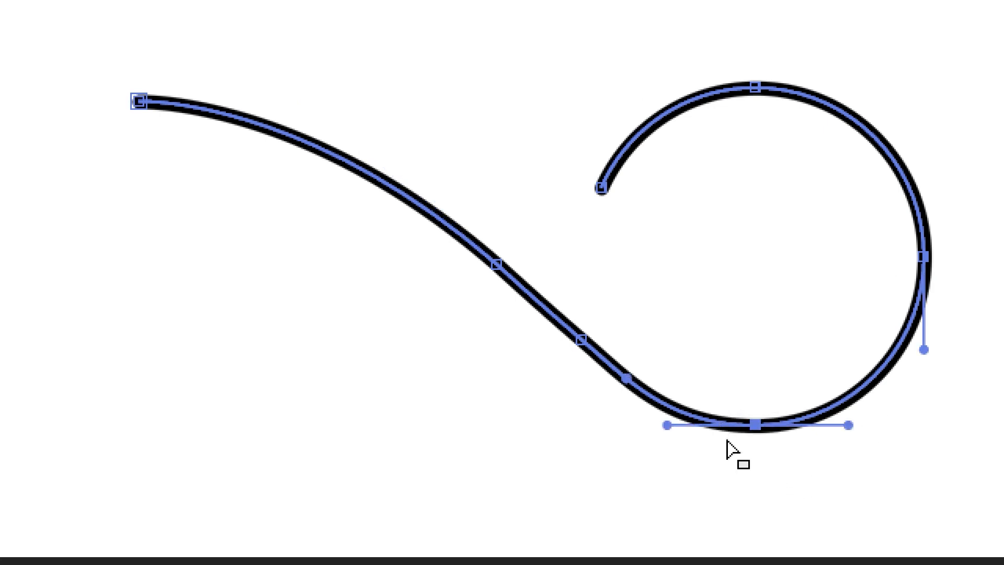
{"action": "key", "text": "p"}
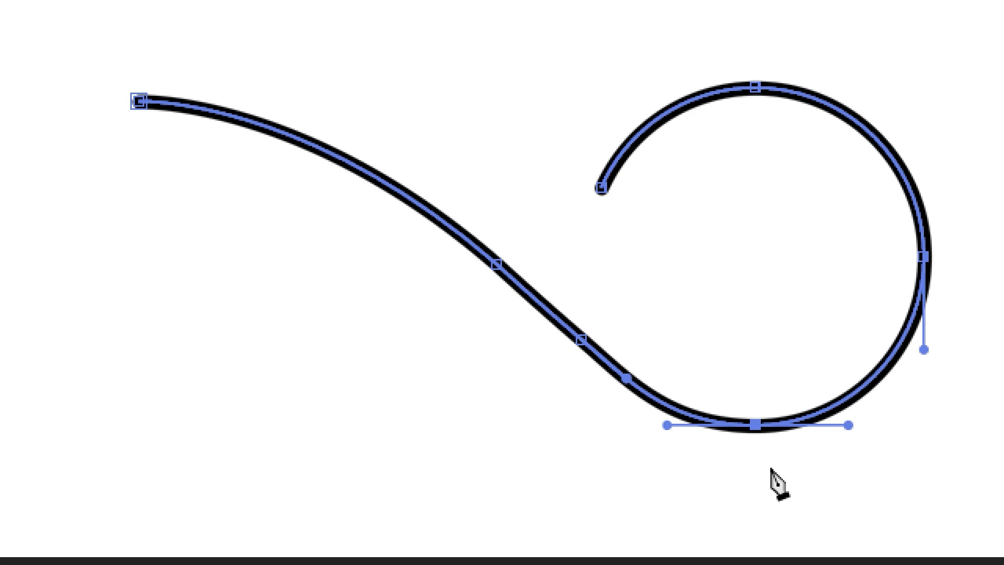
{"action": "key", "text": "Delete"}
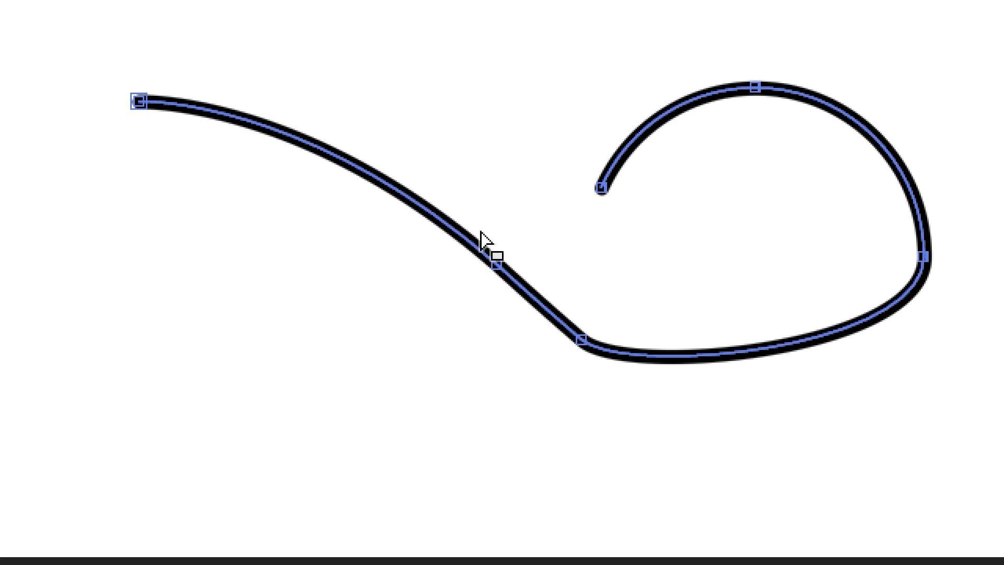
Delete the two middle anchor points and the left end point of the 태풍마스크 curve, keeping only the upper arc
{"action": "left_click_drag", "start_coordinate": [481, 225], "coordinate": [601, 376]}
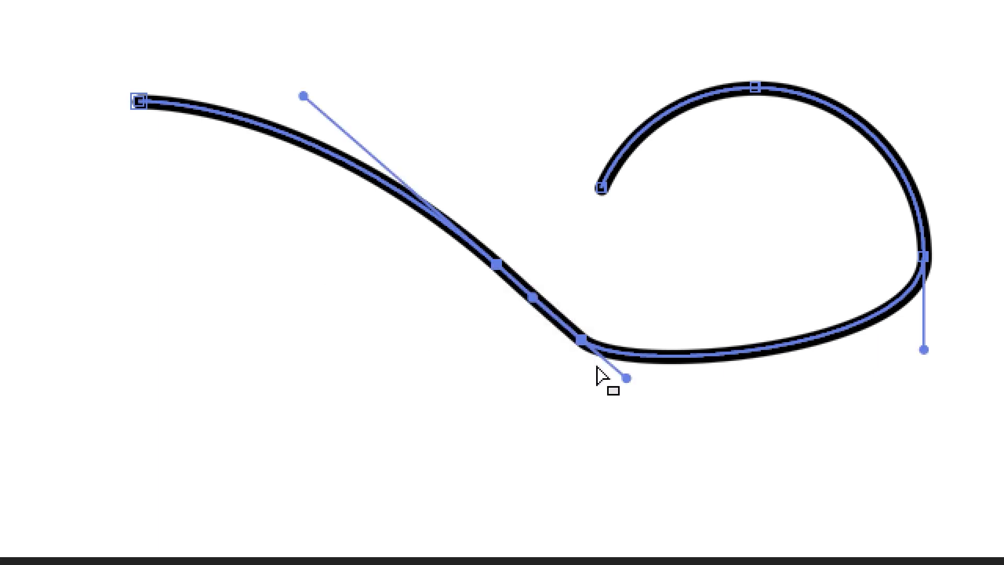
{"action": "key", "text": "Delete"}
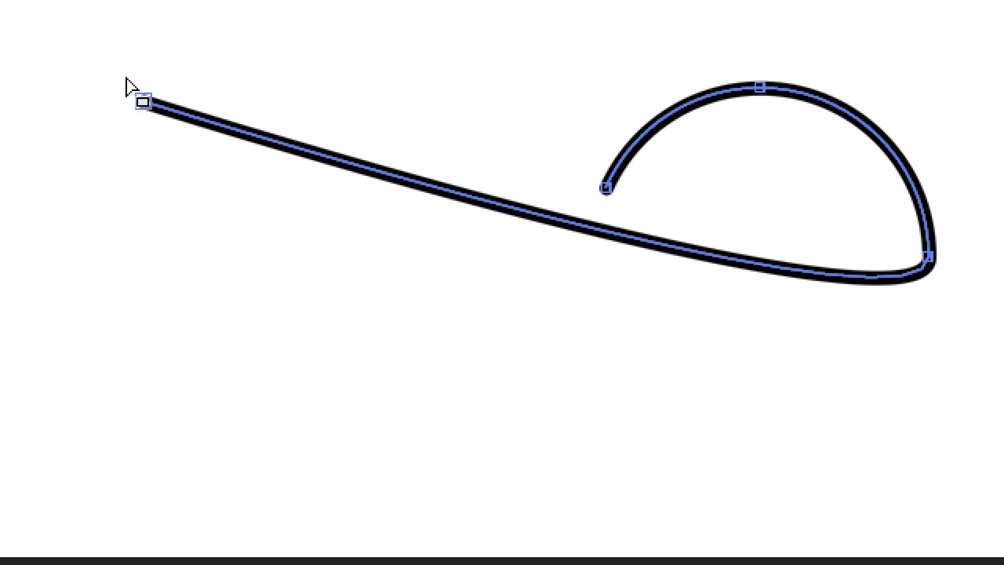
{"action": "left_click_drag", "start_coordinate": [119, 70], "coordinate": [182, 167]}
{"action": "key", "text": "p"}
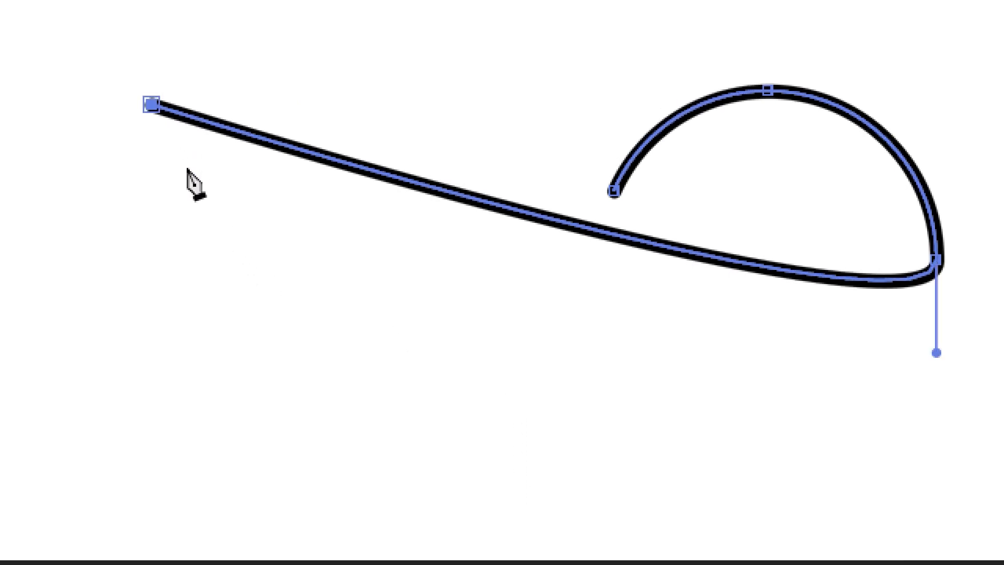
{"action": "key", "text": "Delete"}
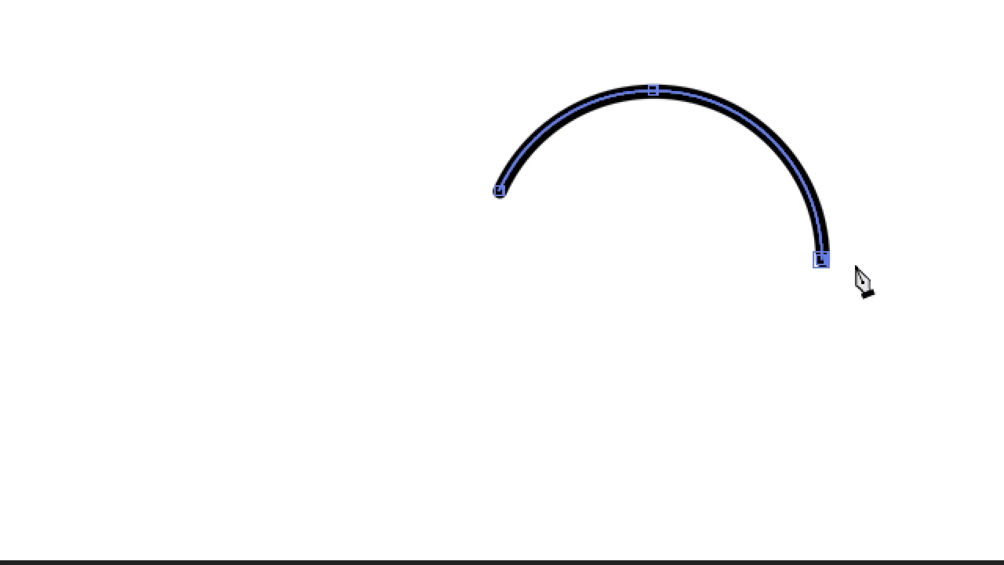
Select only the left end point of the remaining arc for continuing its path with the Pen tool
{"action": "double_click", "coordinate": [820, 264]}
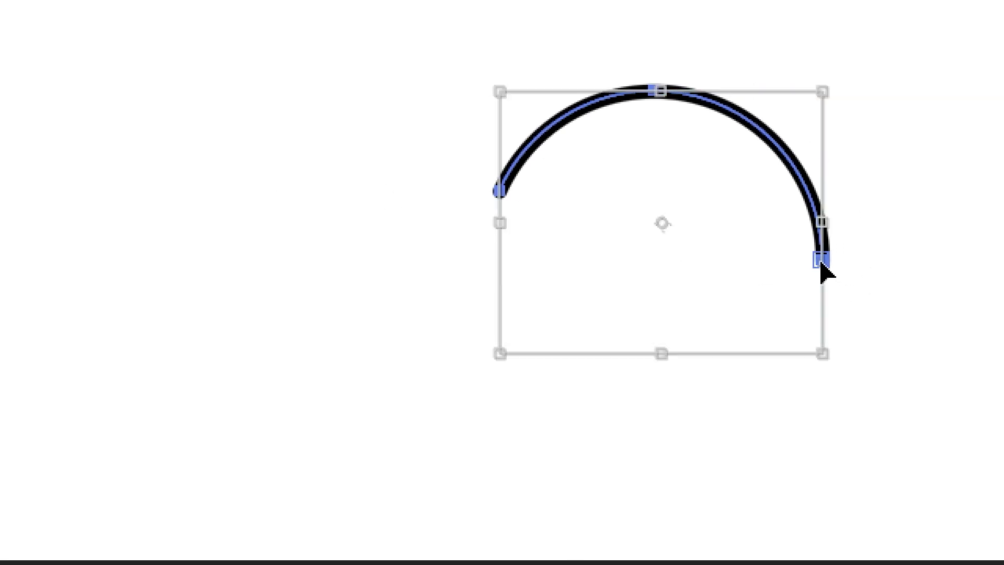
{"action": "left_click", "coordinate": [821, 263]}
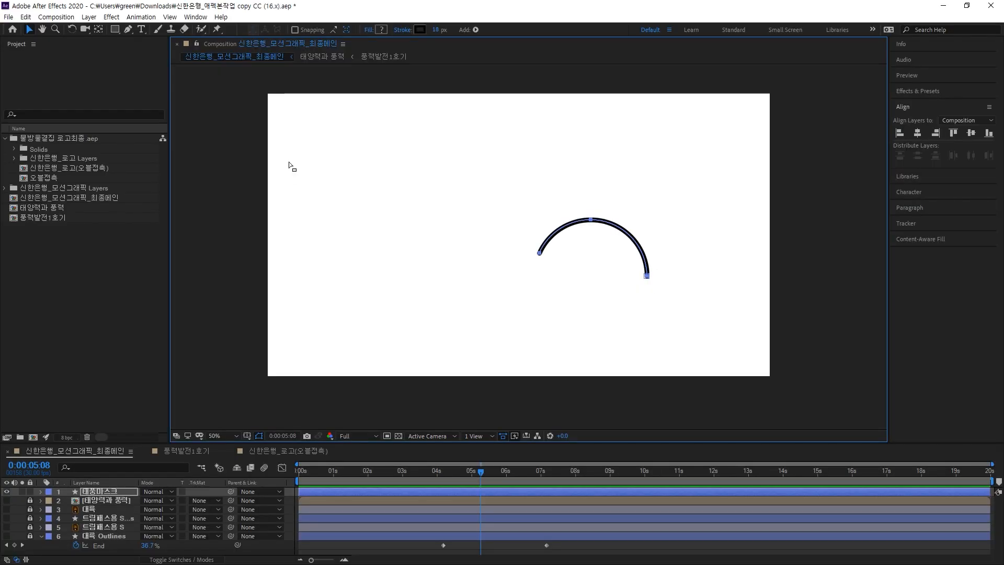
{"action": "left_click", "coordinate": [130, 32]}
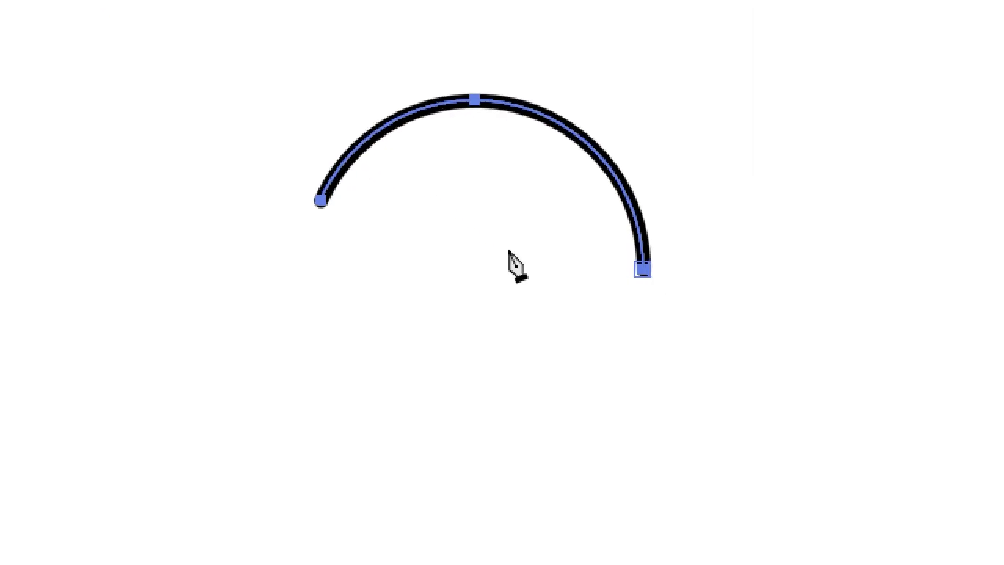
{"action": "left_click", "coordinate": [321, 202]}
{"action": "key", "text": "a"}
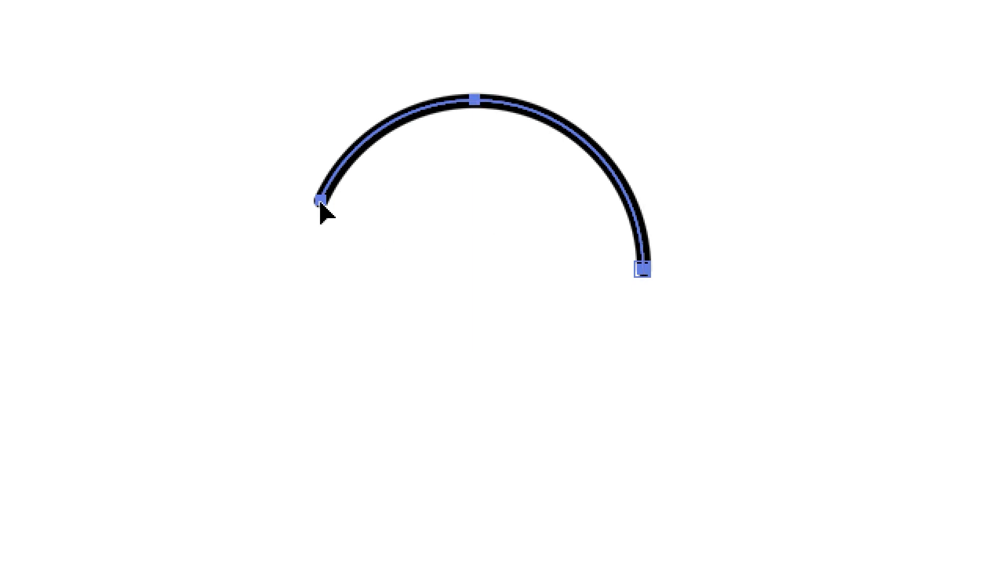
{"action": "left_click_drag", "start_coordinate": [276, 198], "coordinate": [367, 251]}
{"action": "scroll", "coordinate": [230, 71], "scroll_direction": "up", "scroll_amount": 4}
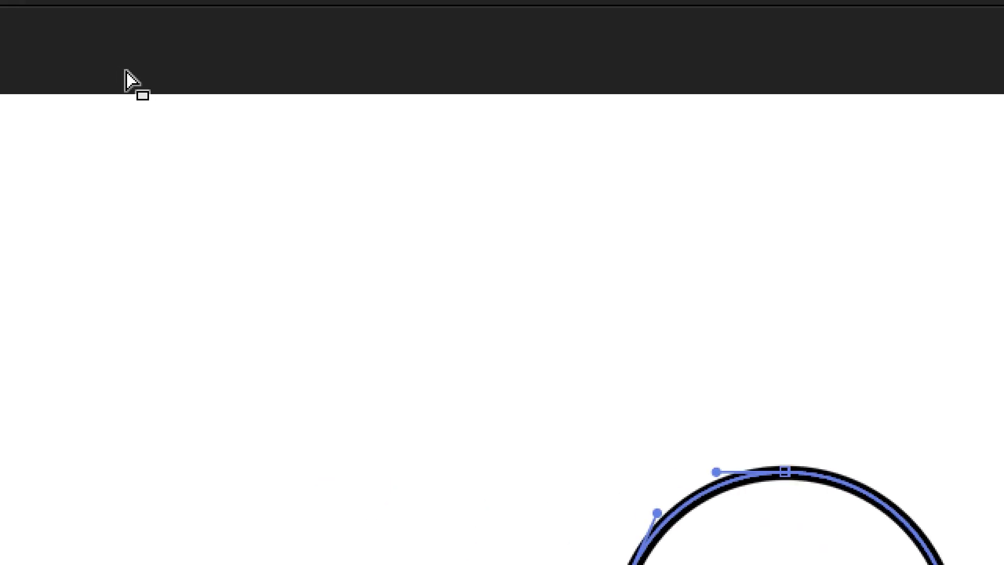
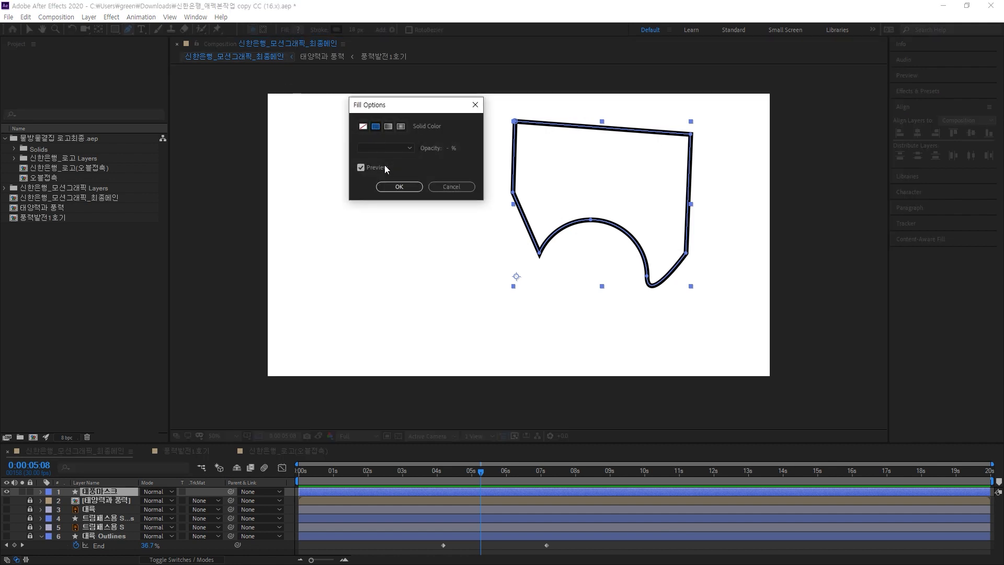
Try to give the closed 태풍마스크 shape a solid orange fill with colour F49000
{"action": "left_click", "coordinate": [396, 187]}
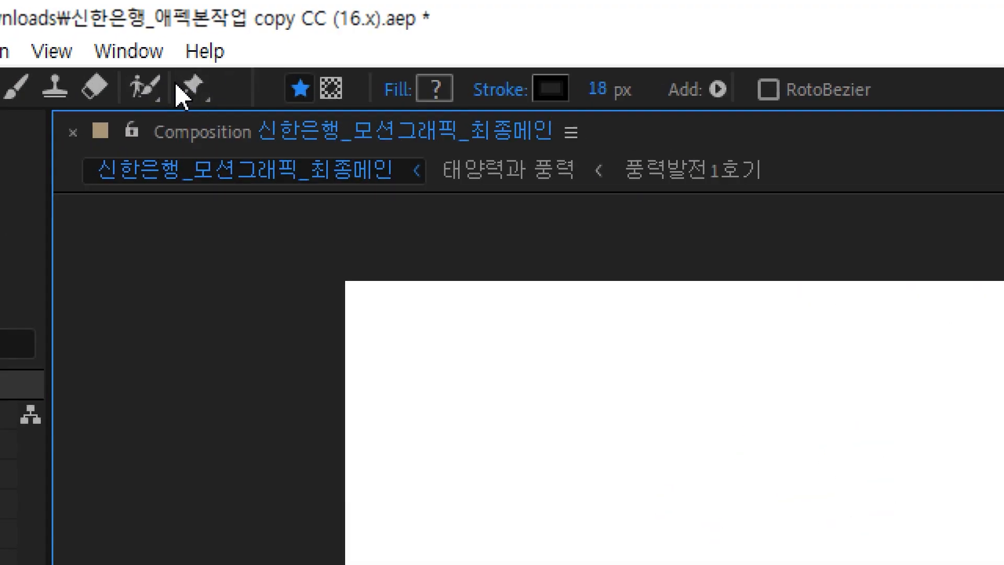
{"action": "left_click", "coordinate": [431, 92]}
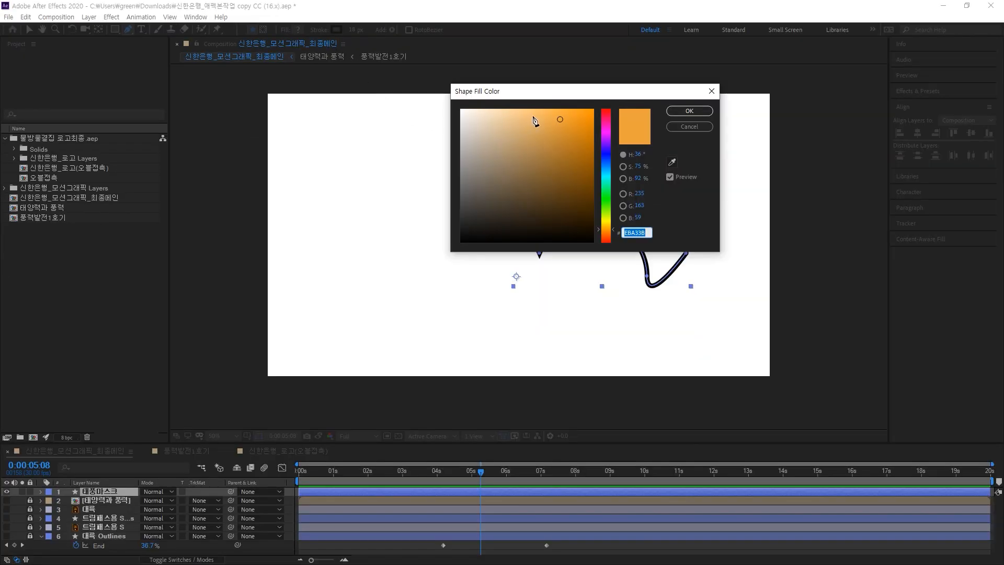
{"action": "left_click_drag", "start_coordinate": [583, 115], "coordinate": [601, 114]}
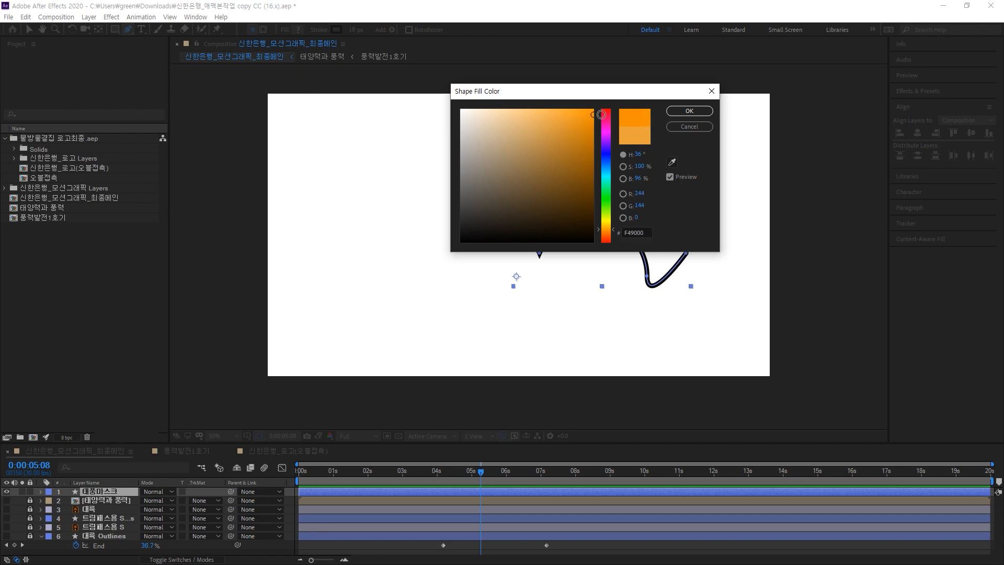
{"action": "left_click", "coordinate": [685, 111]}
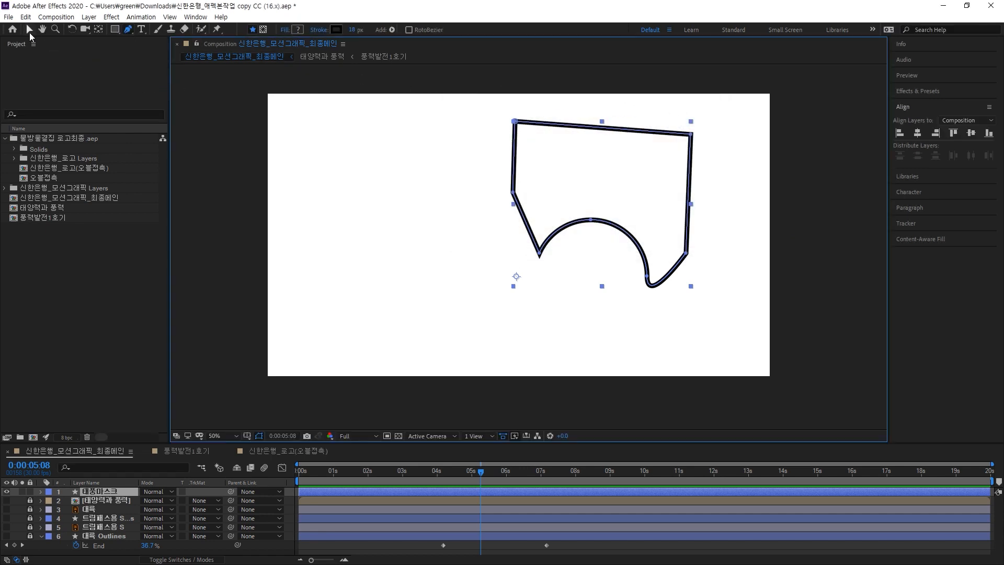
Remove the stroke from the 태풍마스크 shape by setting its stroke type to None
{"action": "left_click", "coordinate": [29, 32]}
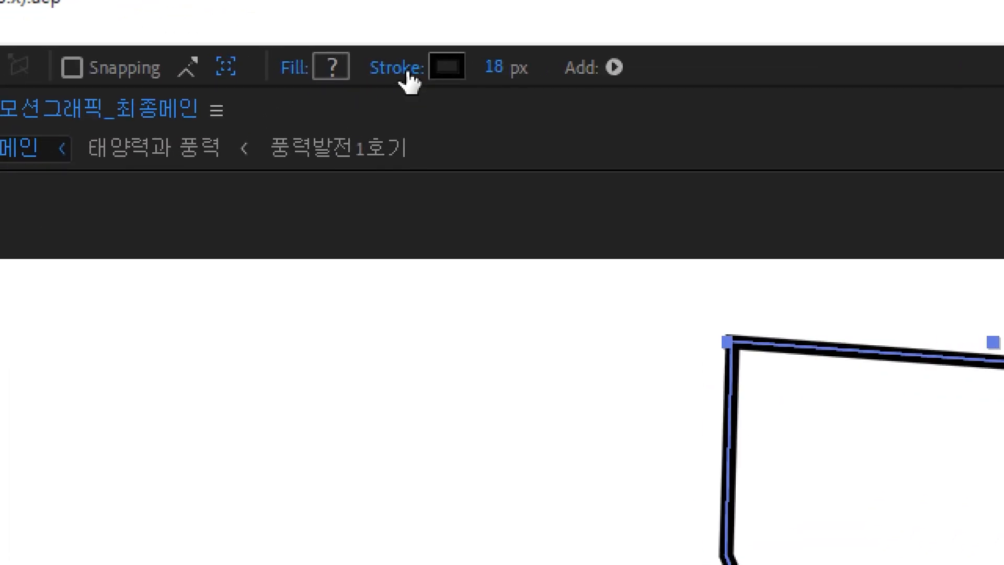
{"action": "left_click", "coordinate": [406, 31]}
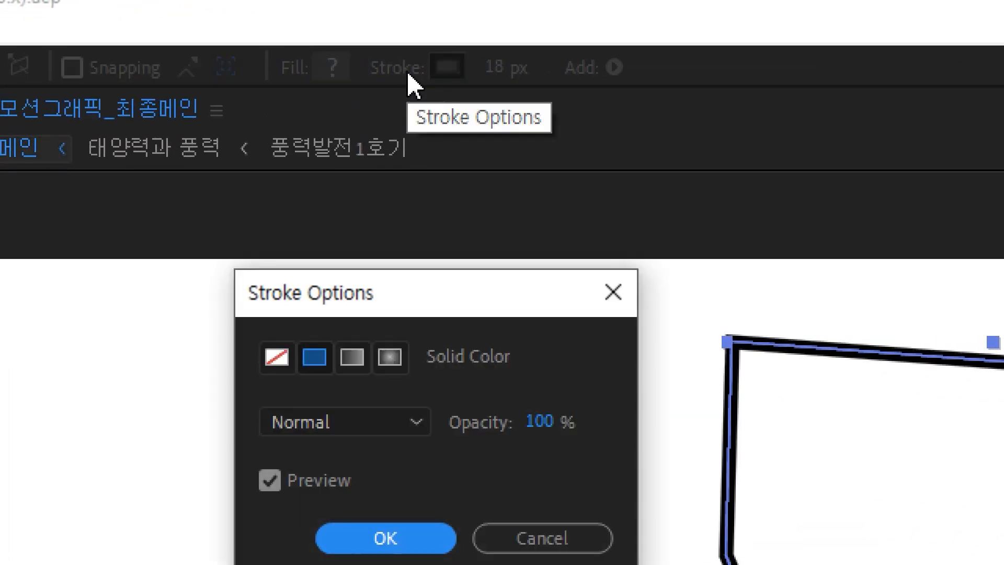
{"action": "left_click", "coordinate": [285, 357]}
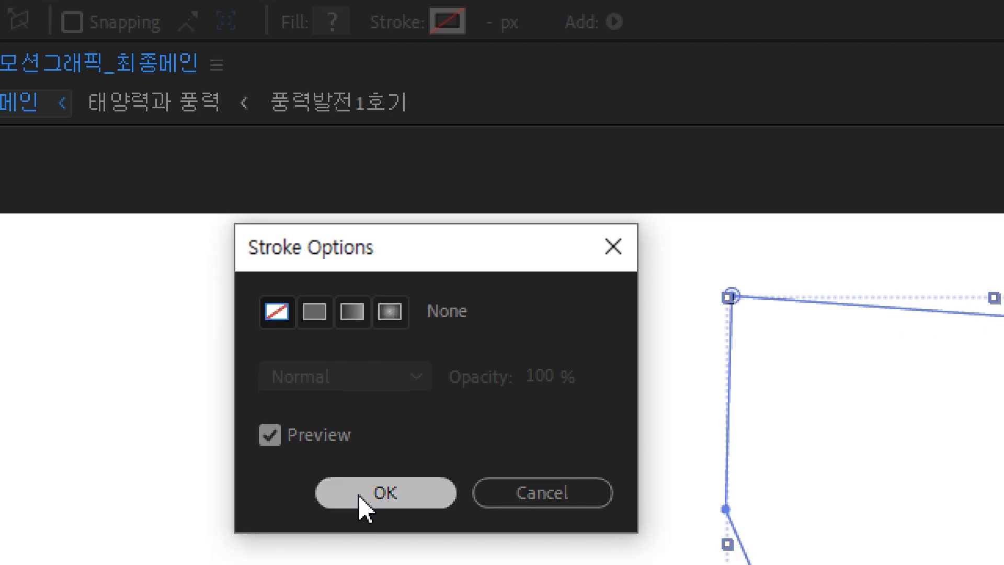
{"action": "left_click", "coordinate": [366, 547]}
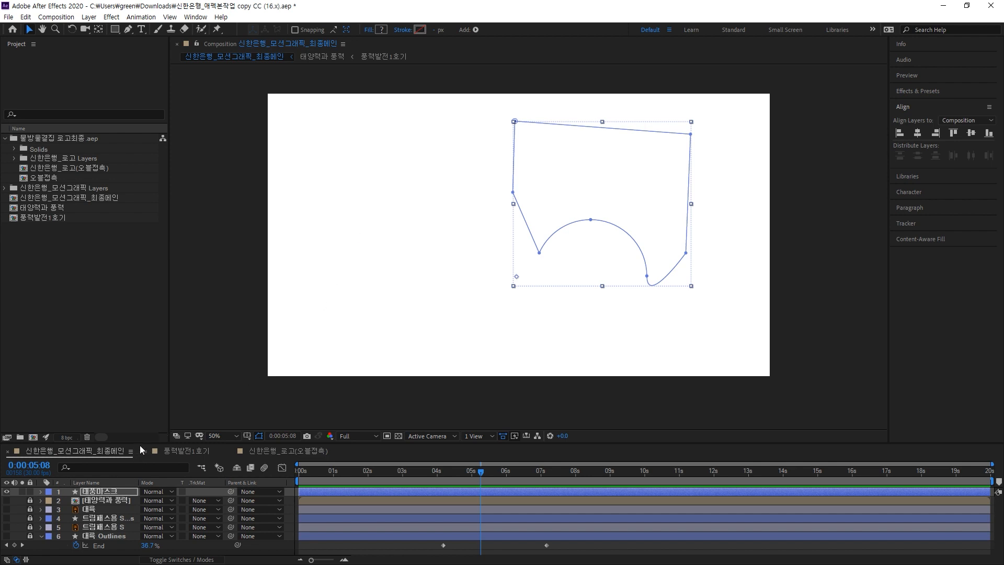
Enlarge the timeline area and try to apply a Solid Color fill with Normal blending and 100% opacity to the 태풍마스크 shape
{"action": "left_click_drag", "start_coordinate": [140, 445], "coordinate": [150, 374]}
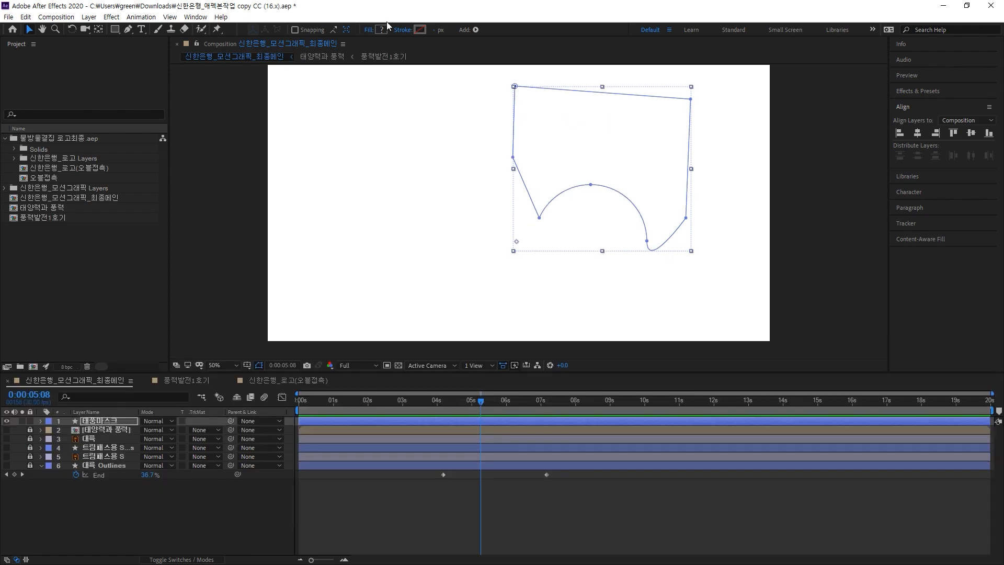
{"action": "left_click", "coordinate": [382, 30]}
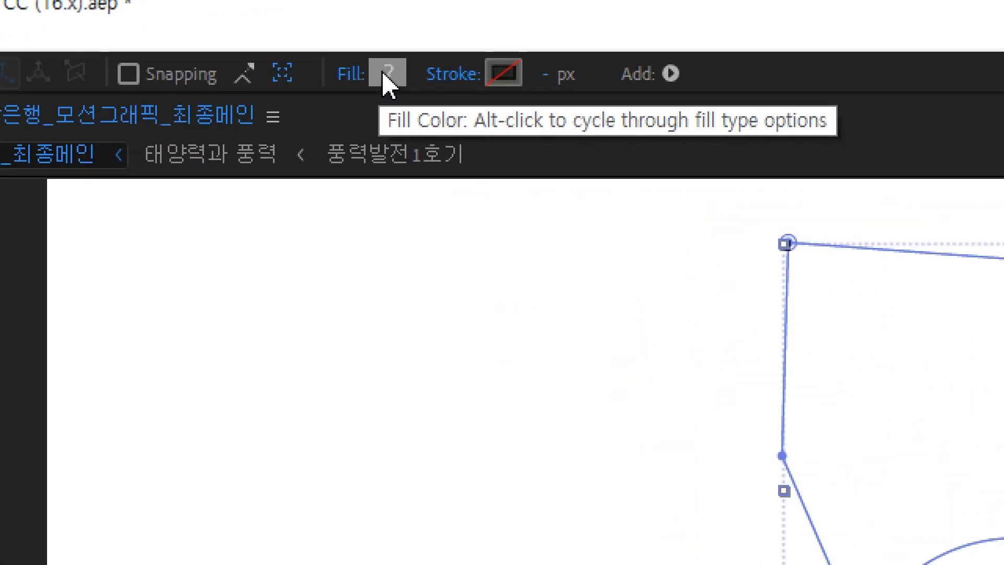
{"action": "left_click", "coordinate": [354, 79]}
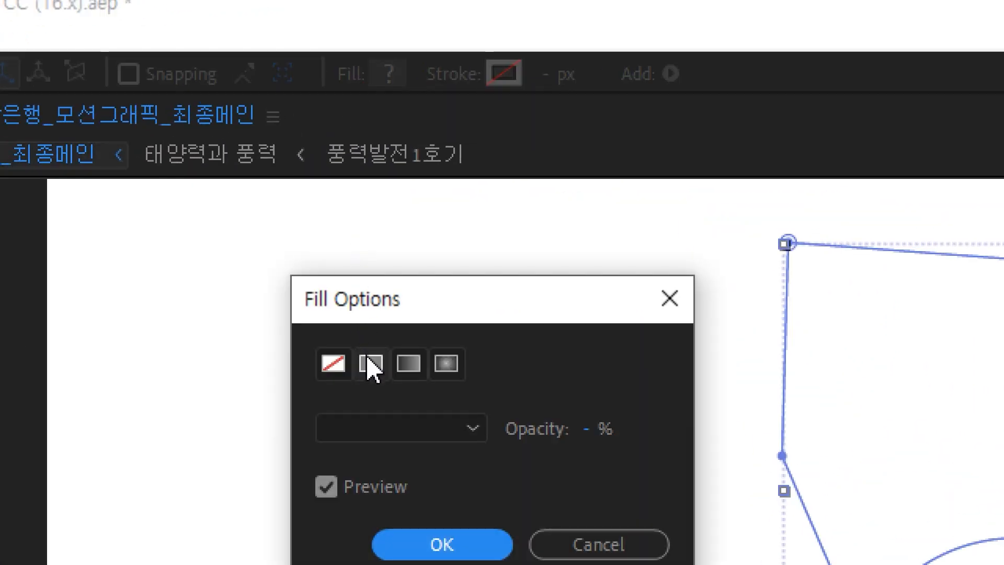
{"action": "left_click", "coordinate": [371, 365]}
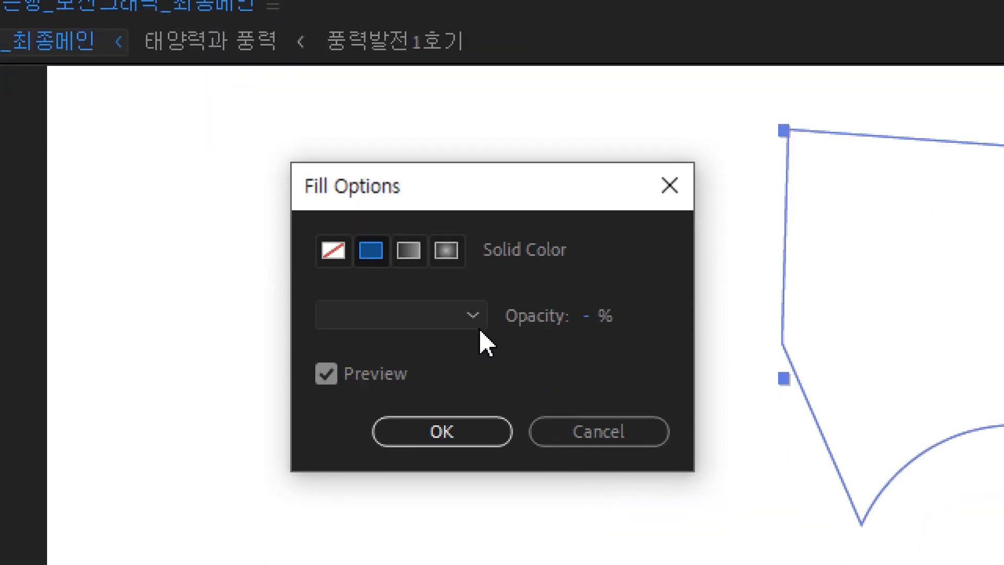
{"action": "left_click", "coordinate": [479, 323]}
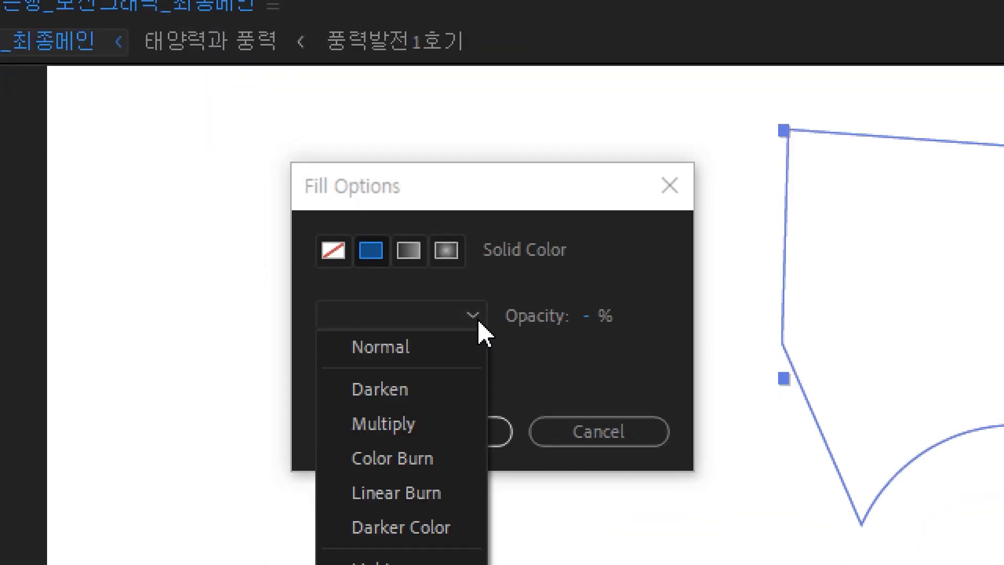
{"action": "left_click", "coordinate": [449, 347]}
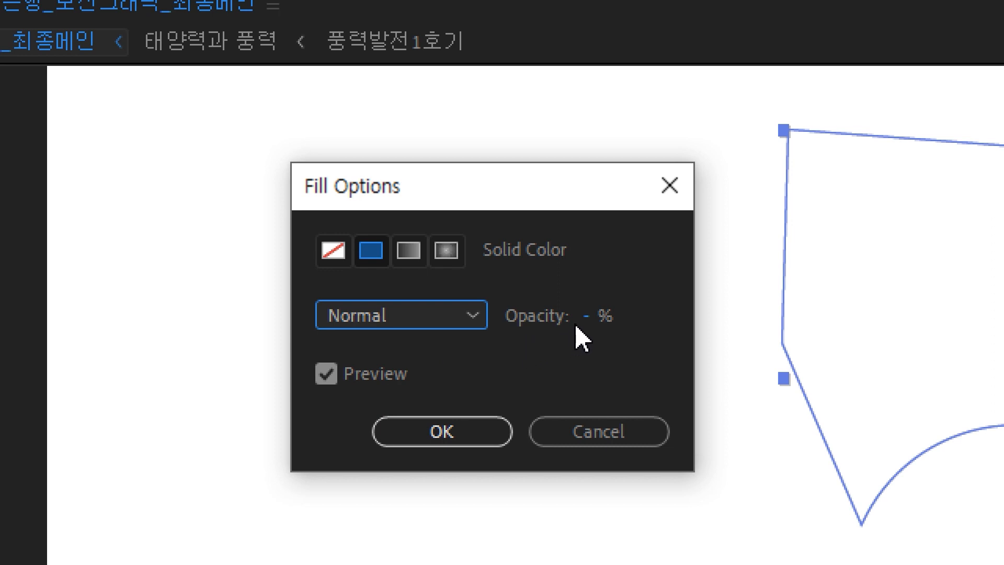
{"action": "left_click", "coordinate": [589, 316]}
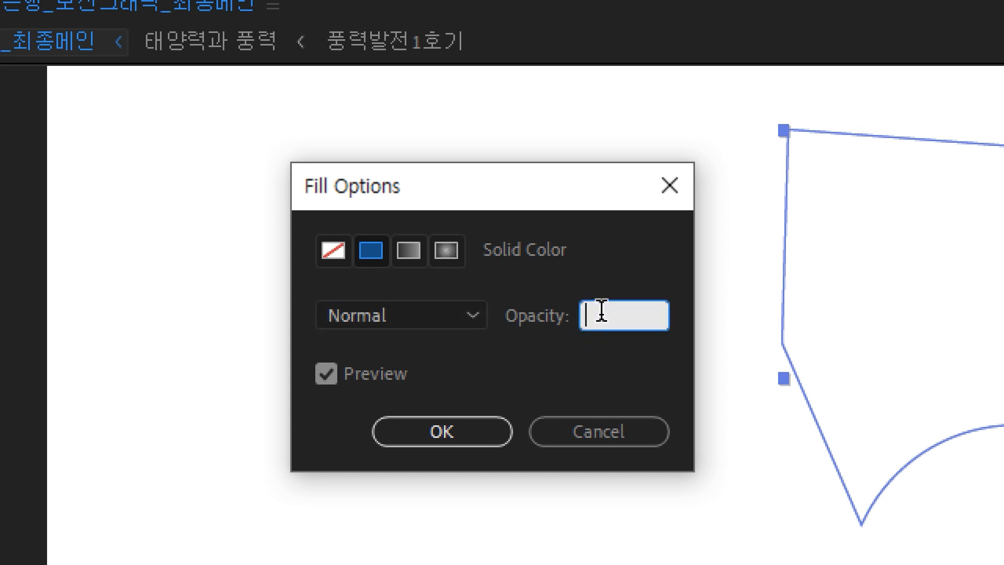
{"action": "type", "text": "100"}
{"action": "left_click", "coordinate": [453, 433]}
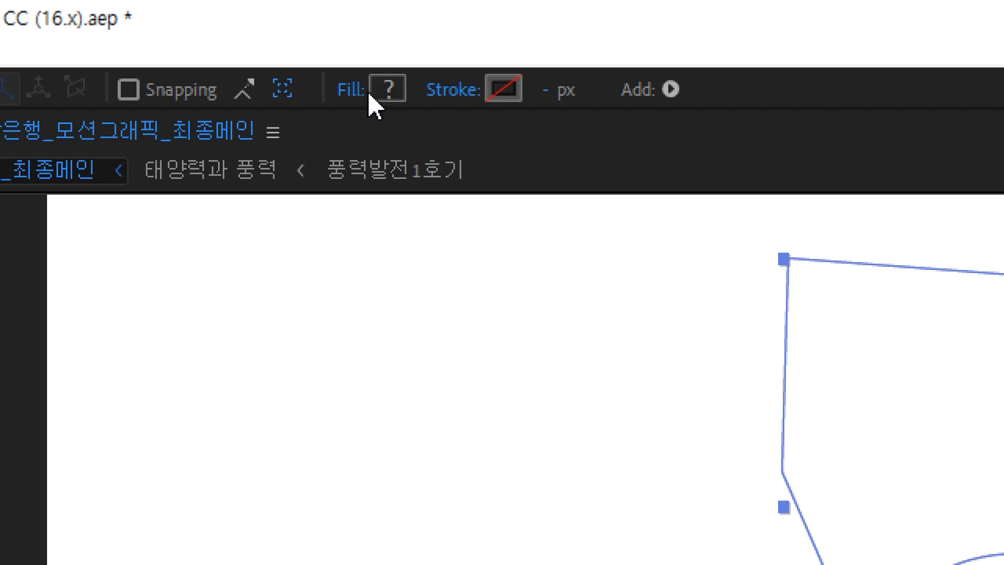
{"action": "left_click", "coordinate": [360, 97]}
{"action": "left_click", "coordinate": [372, 379]}
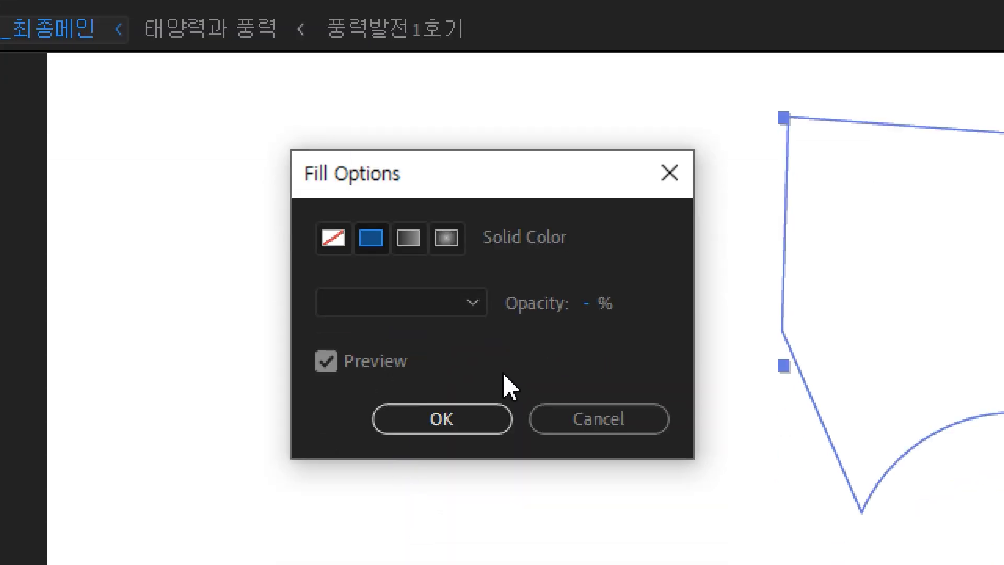
{"action": "left_click", "coordinate": [468, 418]}
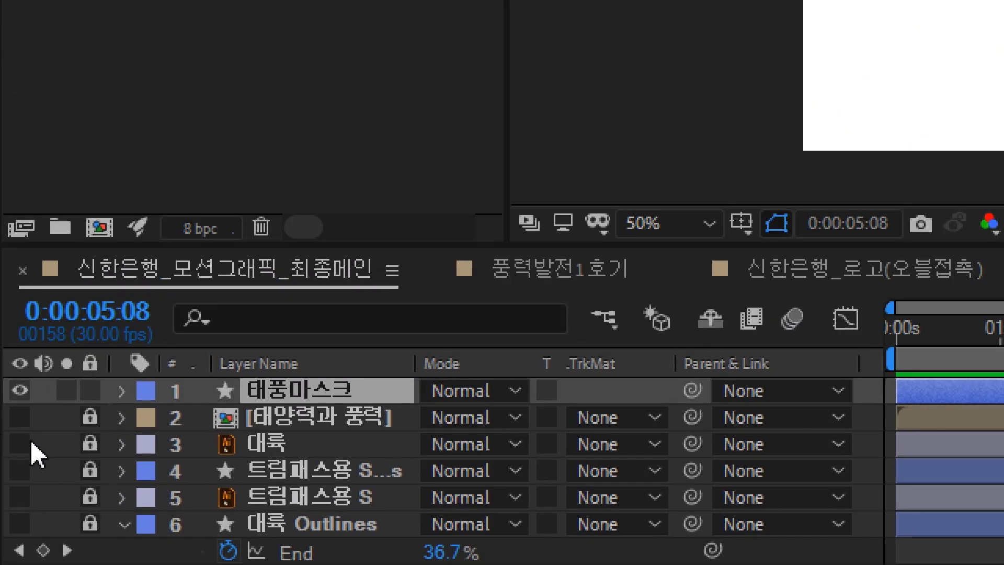
Show and unlock the 태양력과 풍력 layer, and select it
{"action": "left_click", "coordinate": [10, 421]}
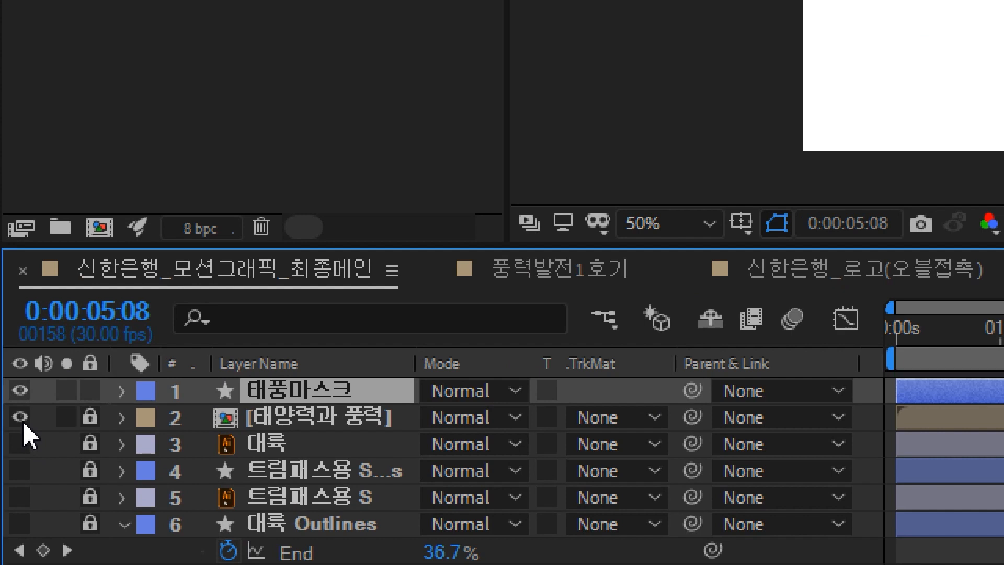
{"action": "left_click", "coordinate": [89, 418]}
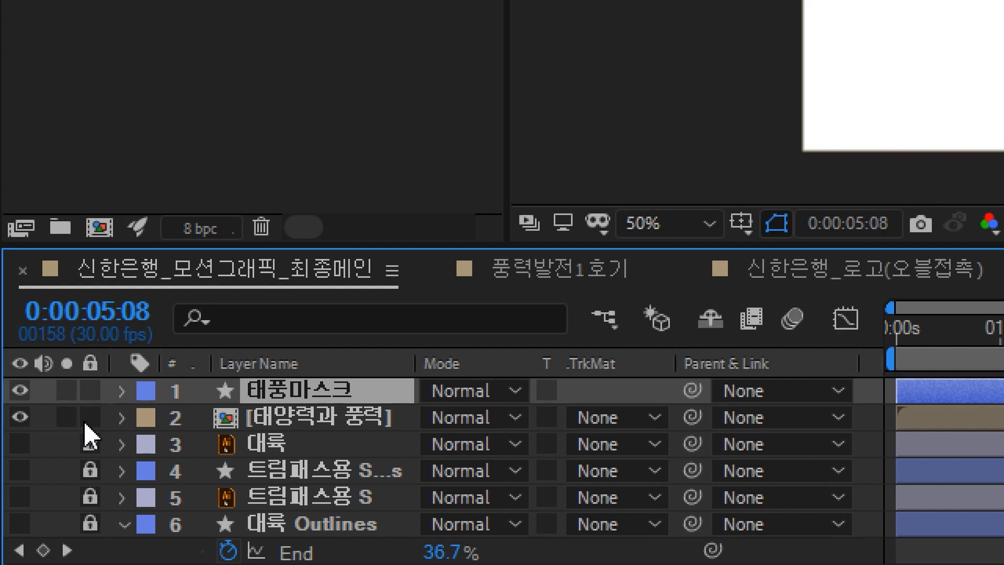
{"action": "left_click", "coordinate": [370, 419]}
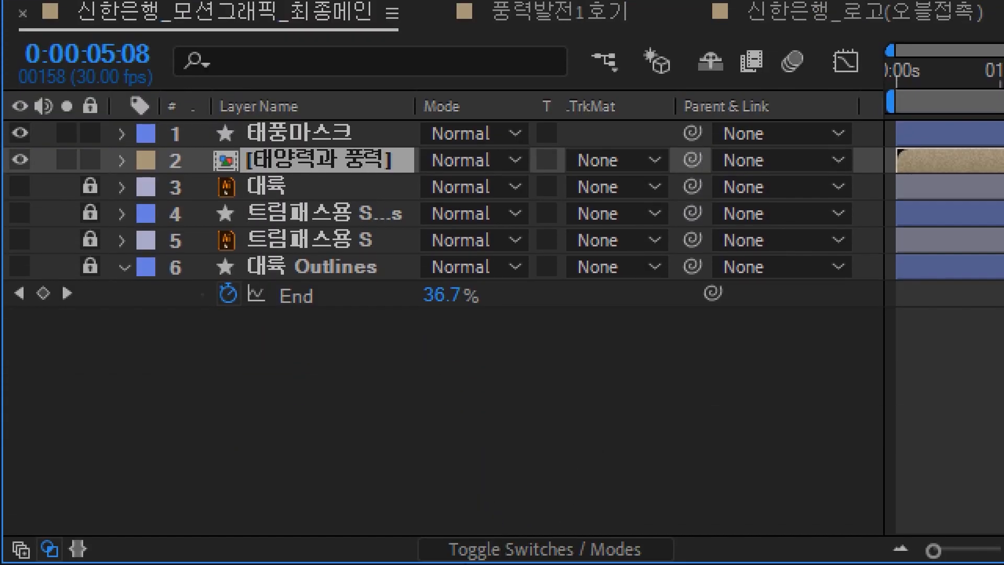
Try to use the 태풍마스크 shape as an alpha matte for the 태양력과 풍력 layer
{"action": "left_click", "coordinate": [544, 554]}
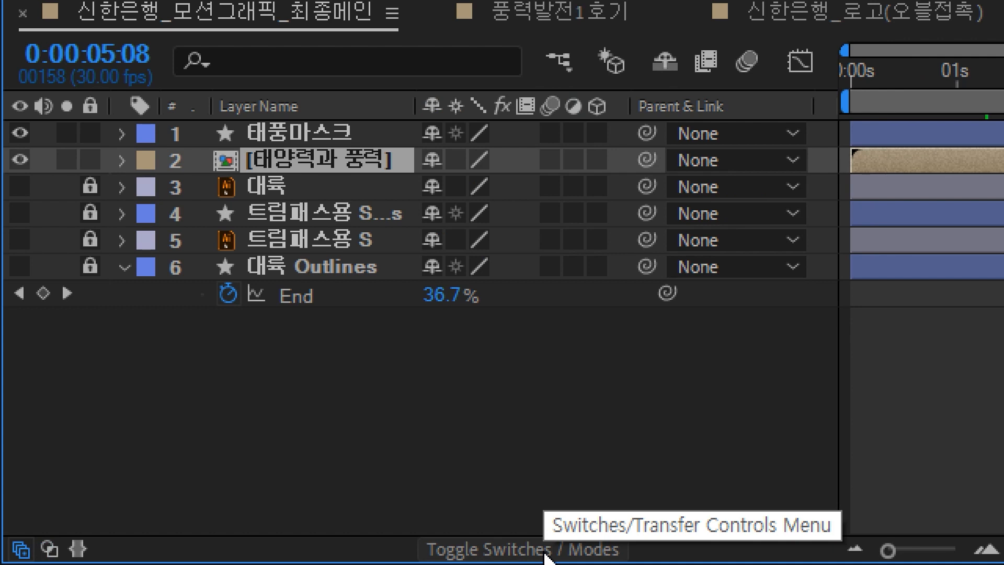
{"action": "left_click", "coordinate": [544, 553]}
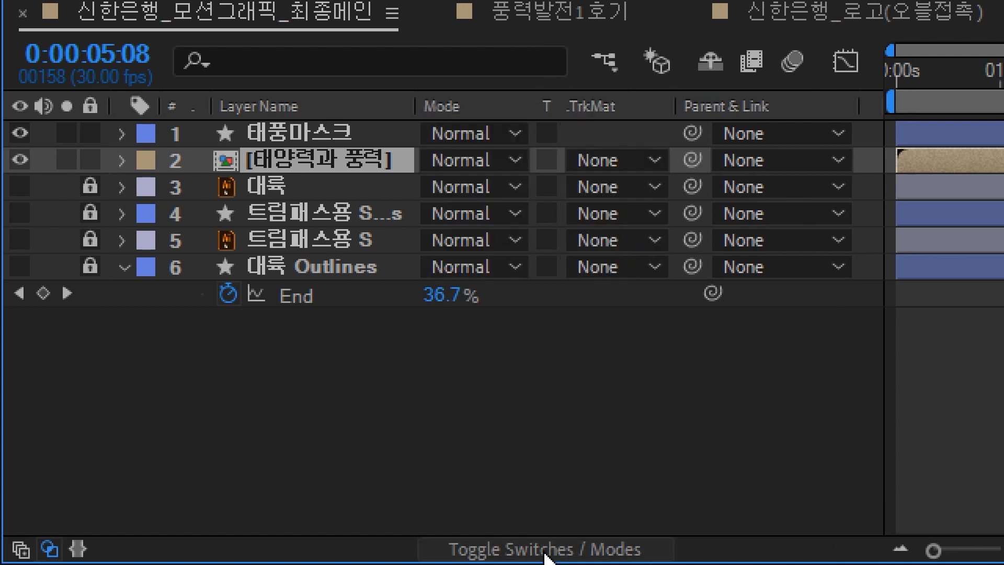
{"action": "left_click", "coordinate": [654, 162]}
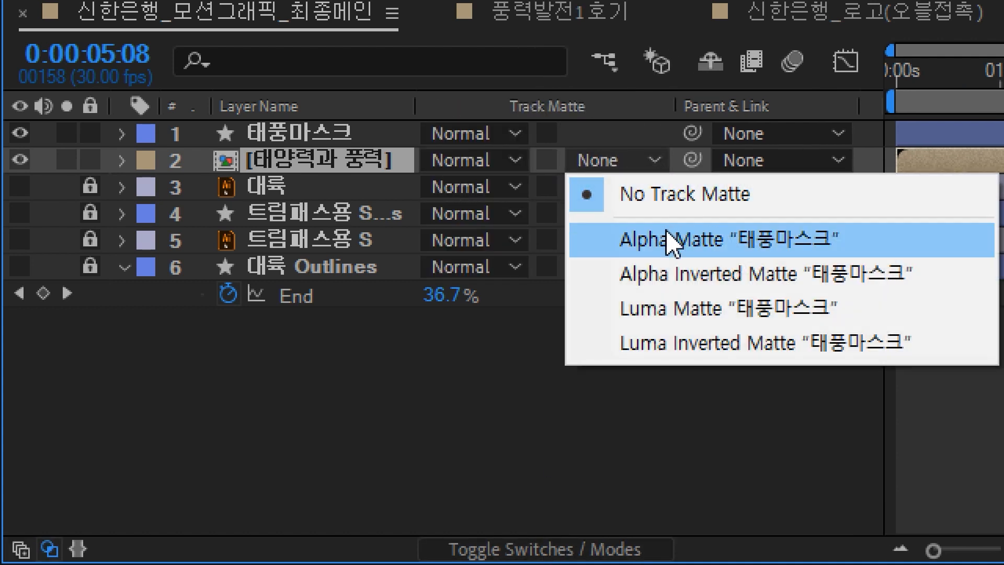
{"action": "left_click", "coordinate": [669, 240]}
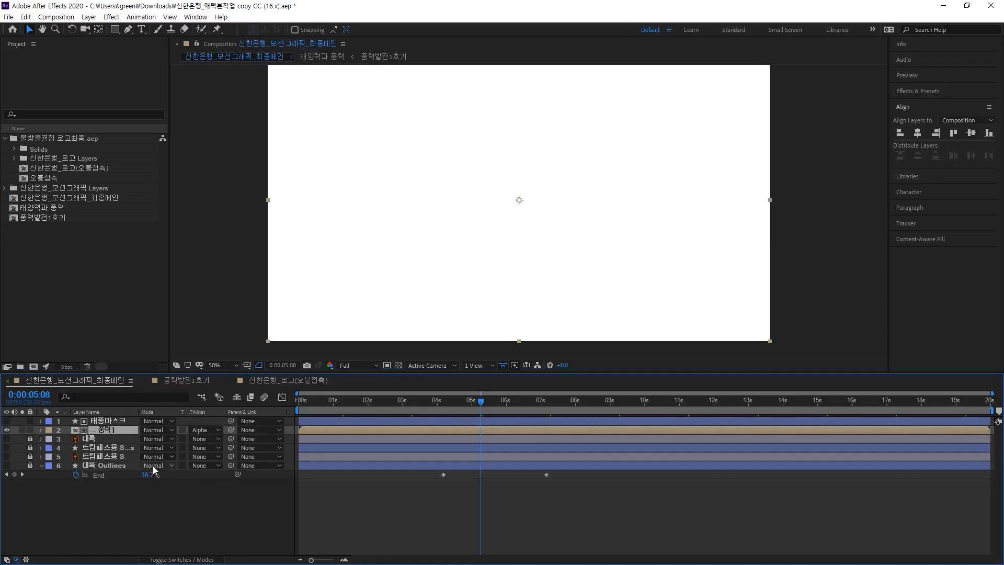
{"action": "left_click", "coordinate": [187, 431]}
{"action": "left_click", "coordinate": [210, 441]}
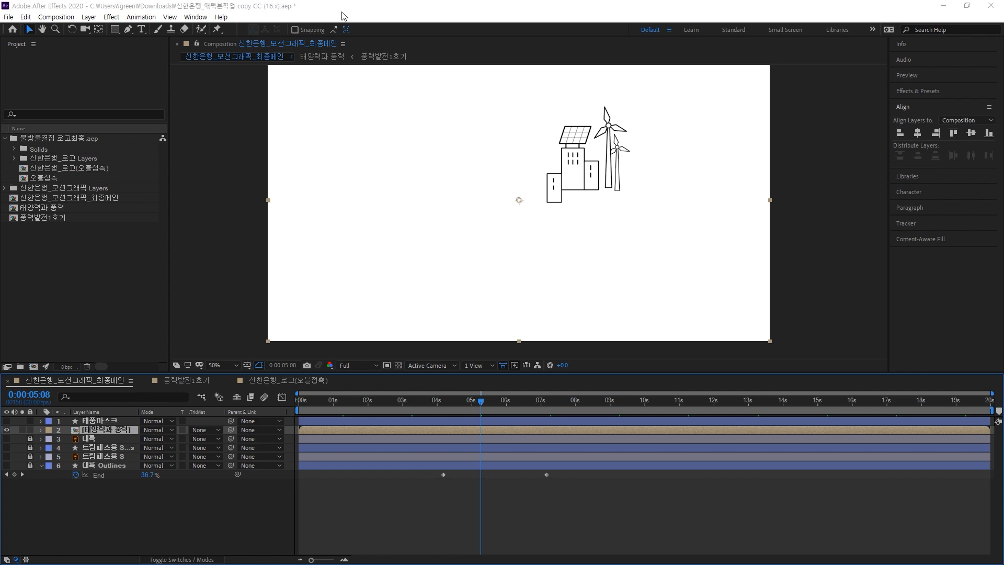
Save a copy of the project under the file name 신한은행_애펙본작업 v1
{"action": "key", "text": "ctrl+shift+s"}
{"action": "left_click", "coordinate": [135, 253]}
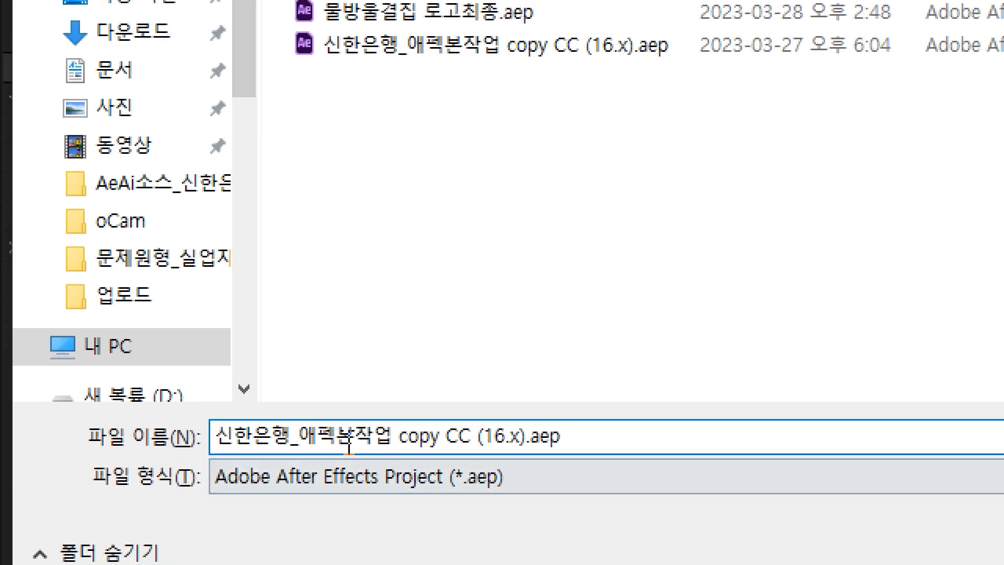
{"action": "left_click_drag", "start_coordinate": [400, 440], "coordinate": [581, 441]}
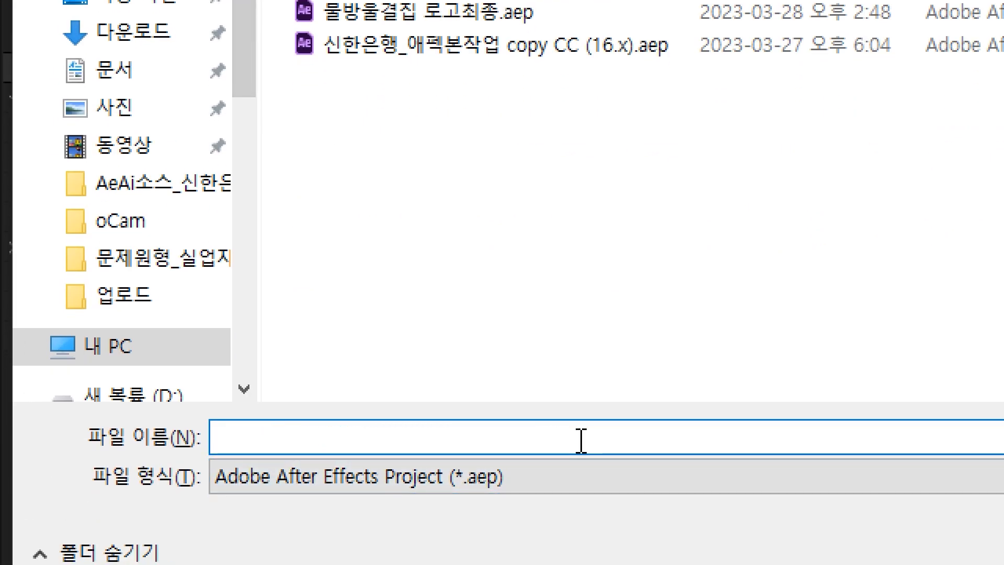
{"action": "type", "text": "ㅍ"}
{"action": "key", "text": "BackSpace"}
{"action": "key", "text": "Hangul"}
{"action": "type", "text": "v"}
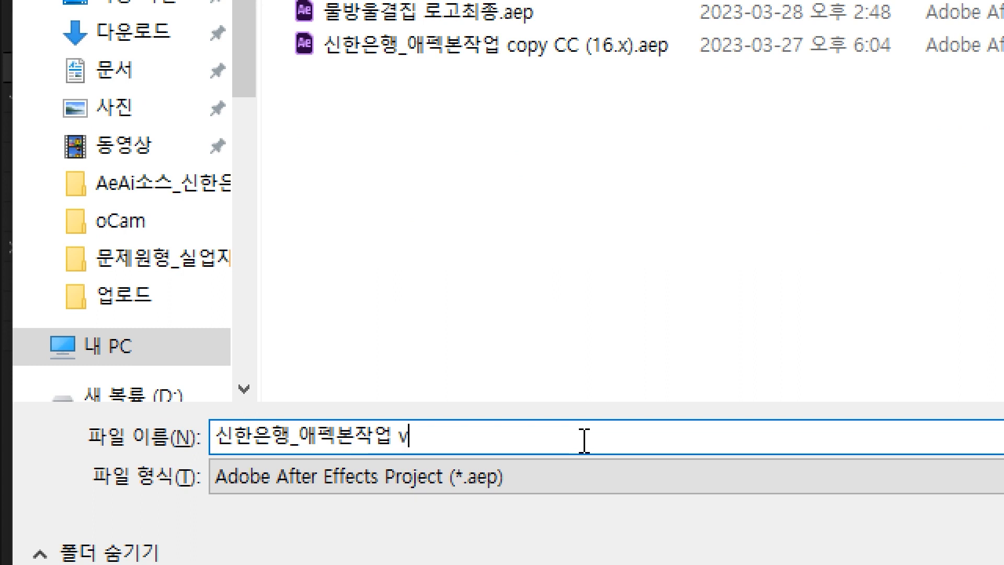
{"action": "type", "text": "1"}
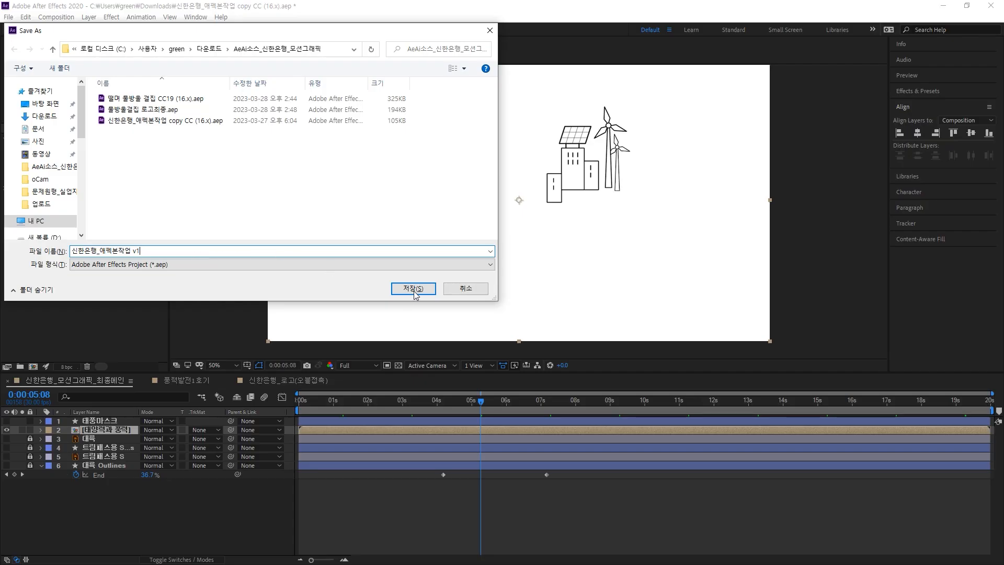
{"action": "left_click", "coordinate": [413, 291]}
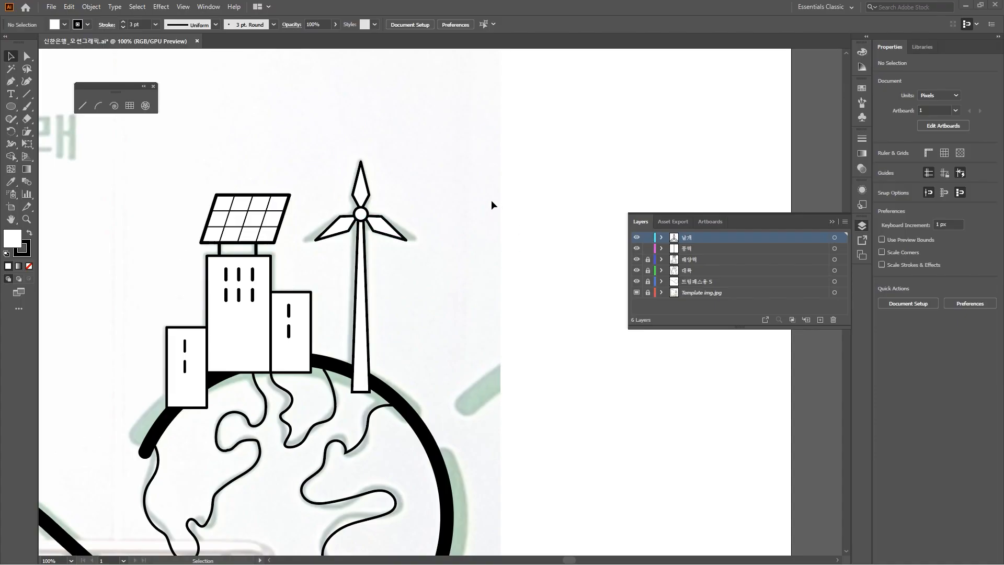
Switch to Illustrator and lock the 날개 and 풍력 layers of the motion graphic artwork
{"action": "left_click_drag", "start_coordinate": [438, 330], "coordinate": [502, 217]}
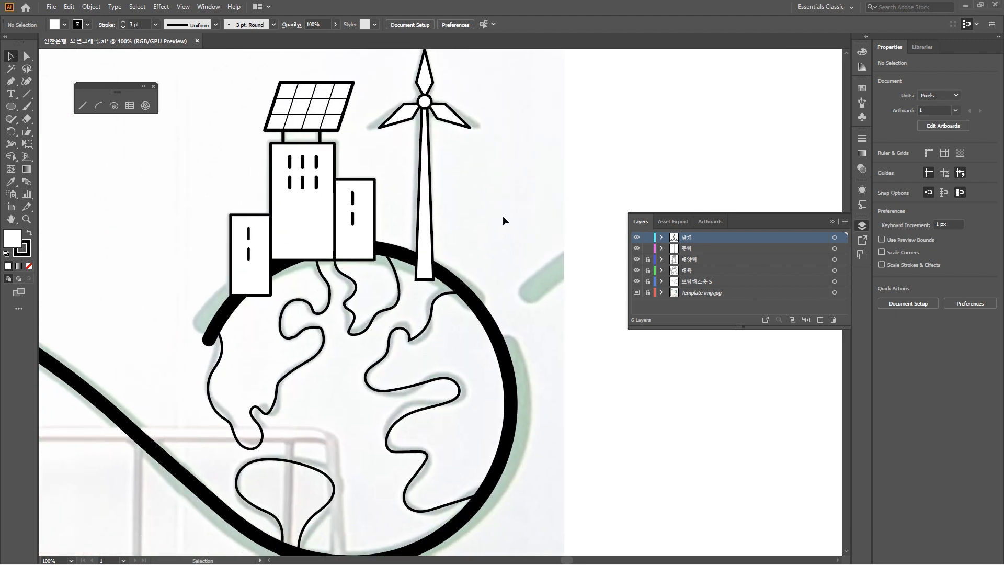
{"action": "left_click", "coordinate": [636, 270]}
{"action": "left_click", "coordinate": [636, 270]}
{"action": "left_click", "coordinate": [638, 282]}
{"action": "left_click", "coordinate": [637, 282]}
{"action": "left_click", "coordinate": [638, 282]}
{"action": "left_click", "coordinate": [637, 282]}
{"action": "left_click", "coordinate": [648, 249]}
{"action": "left_click", "coordinate": [648, 238]}
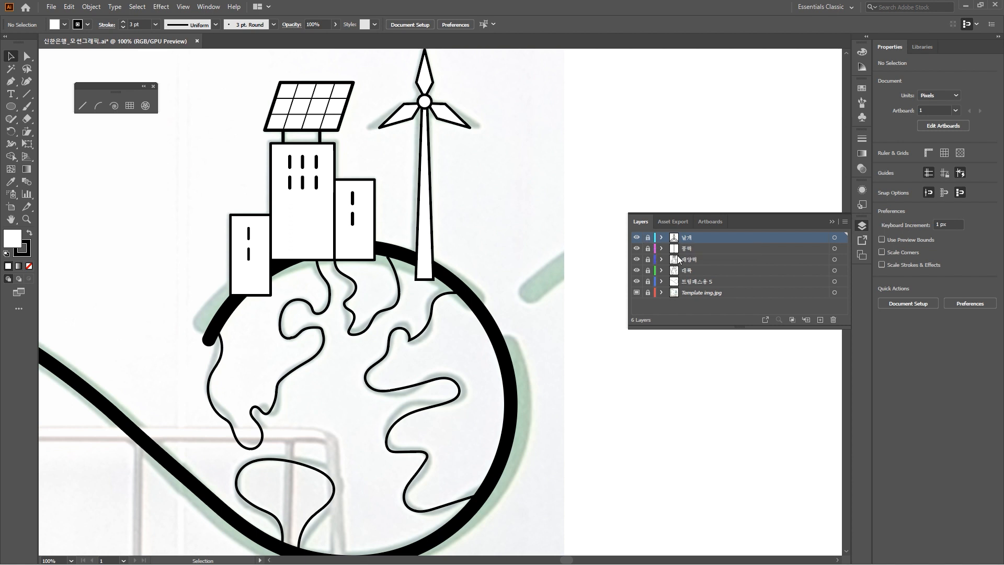
Duplicate the 트림패스용 S layer, unlock the copy and rename it 트랙매트_풍력
{"action": "left_click", "coordinate": [706, 280]}
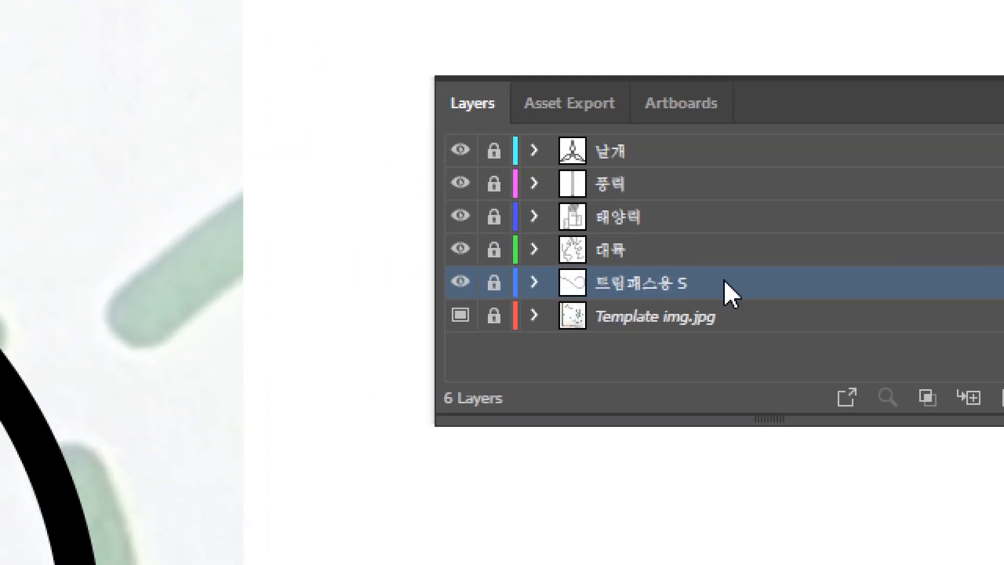
{"action": "left_click_drag", "start_coordinate": [625, 281], "coordinate": [803, 401]}
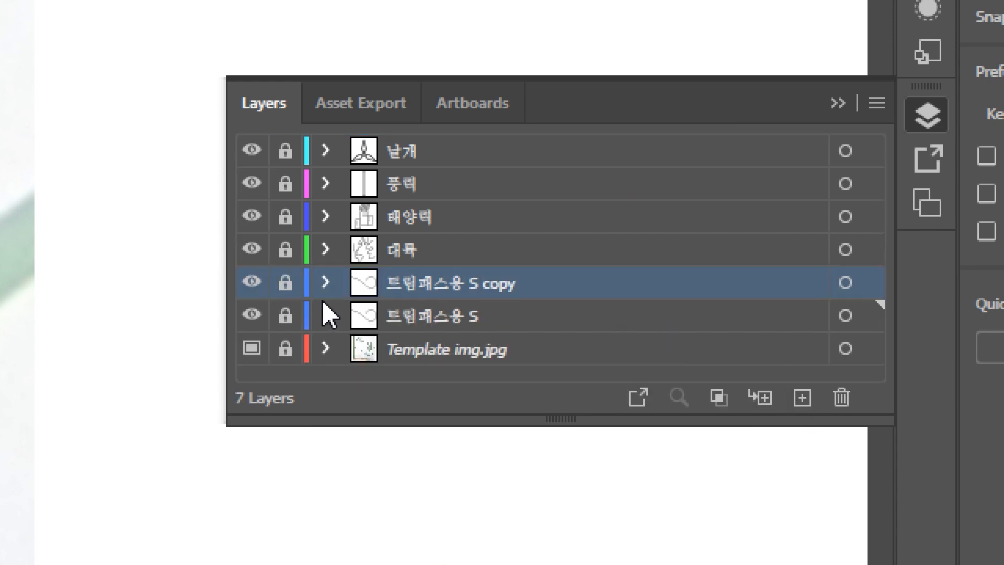
{"action": "left_click", "coordinate": [286, 283]}
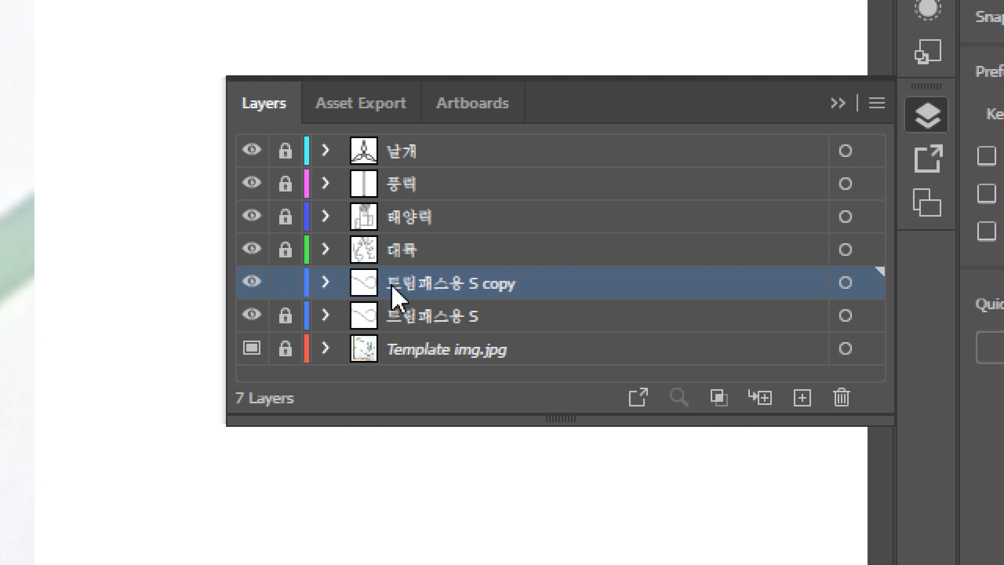
{"action": "double_click", "coordinate": [393, 287]}
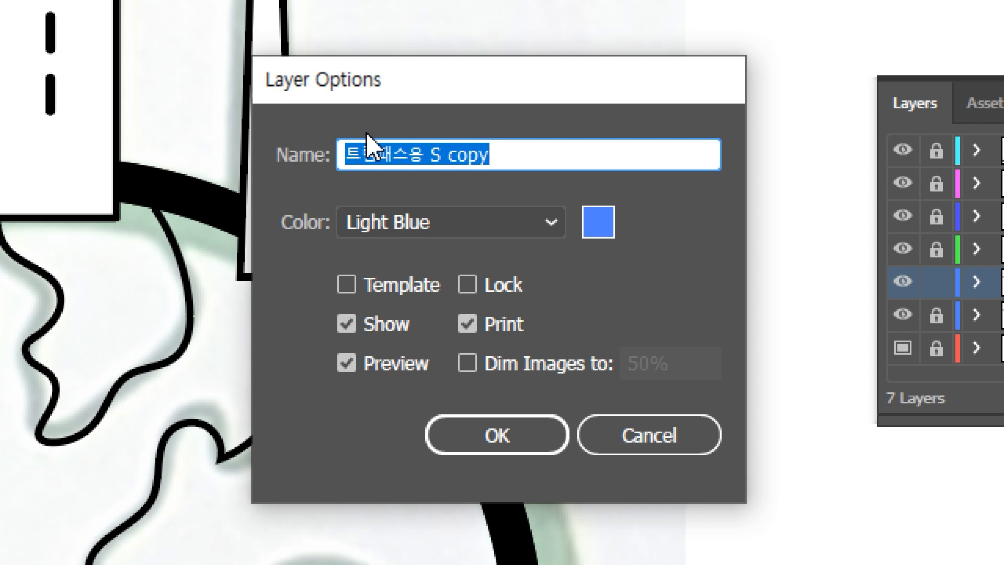
{"action": "type", "text": "ㅌ랙매트"}
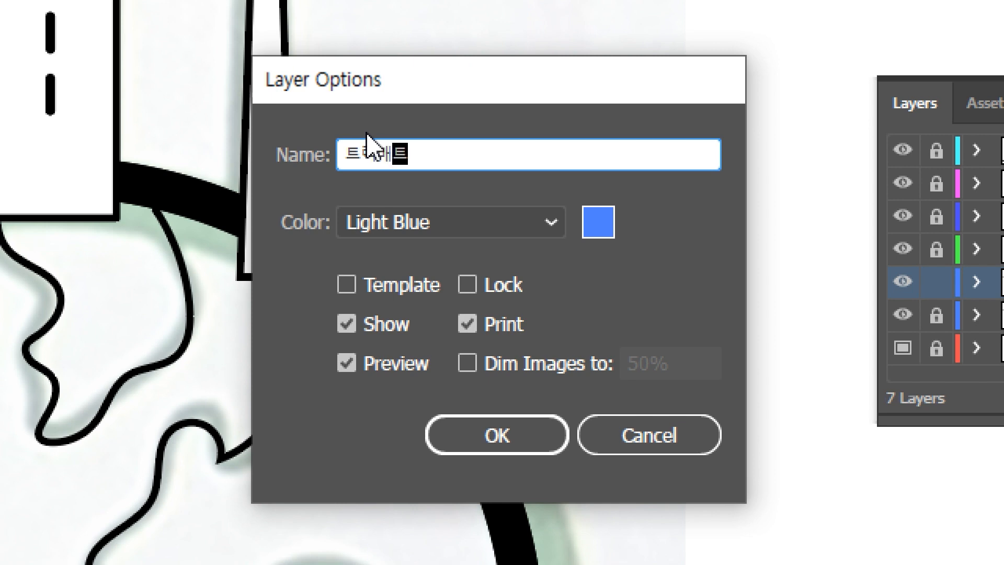
{"action": "type", "text": "풍"}
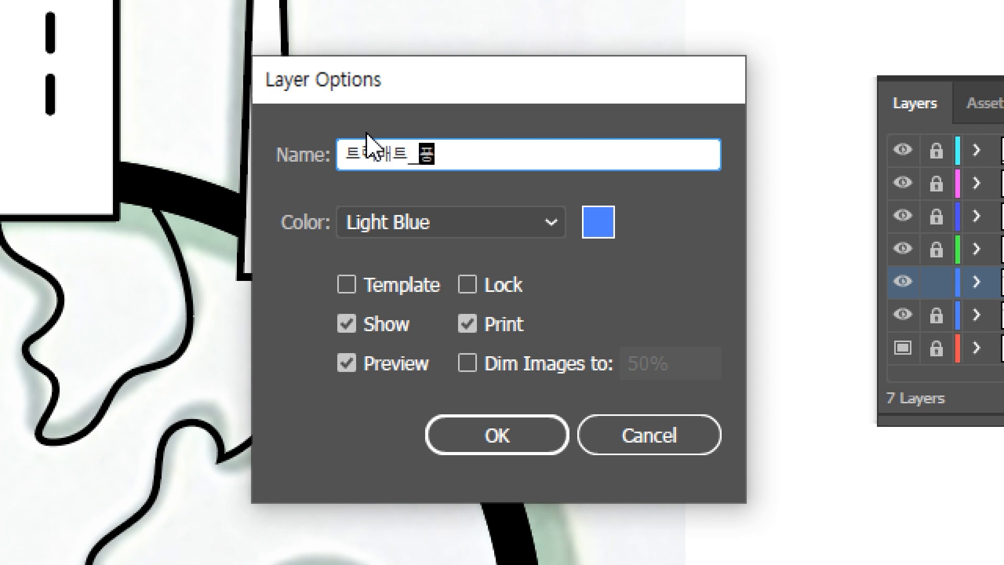
{"action": "type", "text": "력"}
{"action": "key", "text": "Return"}
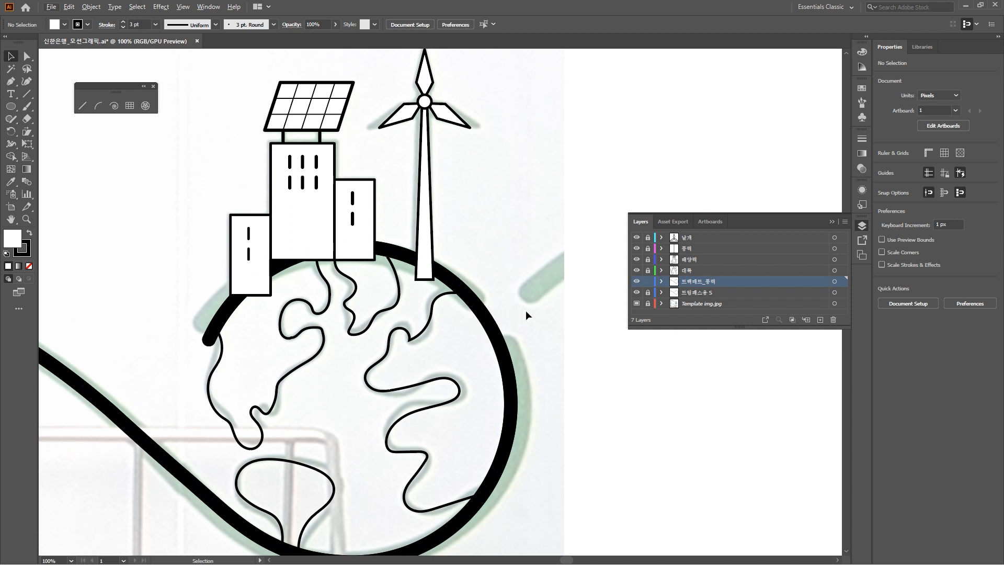
Hide the 트림패스용 S and Template img.jpg layers, and trim the copied S curve down to its upper arc over the globe
{"action": "left_click", "coordinate": [637, 293]}
{"action": "left_click", "coordinate": [637, 303]}
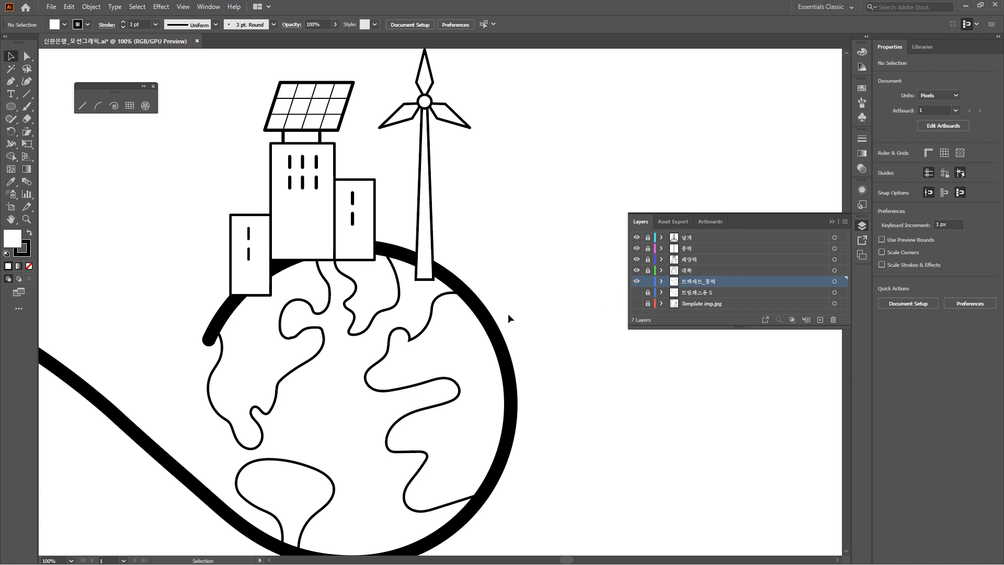
{"action": "left_click_drag", "start_coordinate": [457, 326], "coordinate": [461, 327]}
{"action": "left_click_drag", "start_coordinate": [391, 398], "coordinate": [641, 395]}
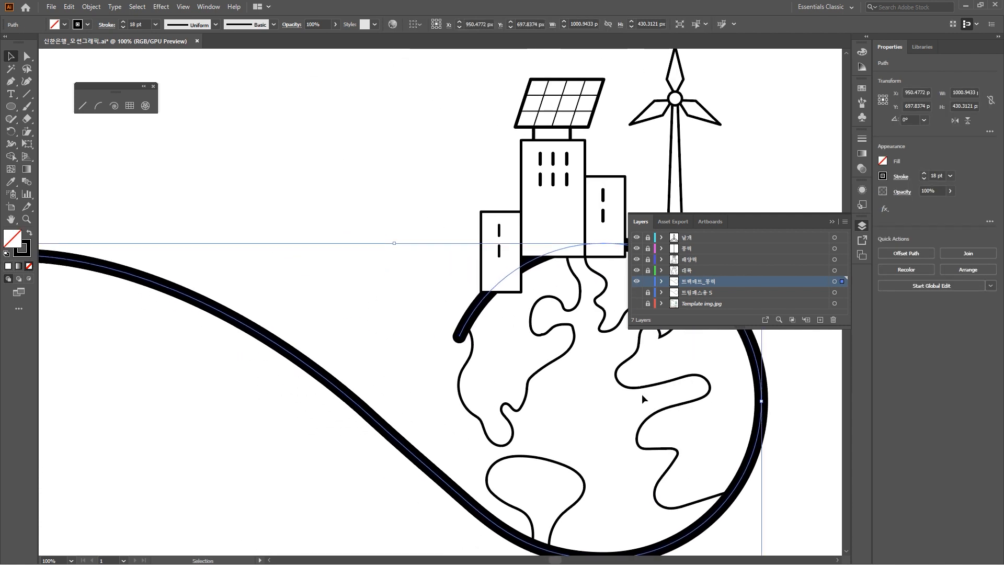
{"action": "key", "text": "ctrl+minus"}
{"action": "key", "text": "ctrl+minus"}
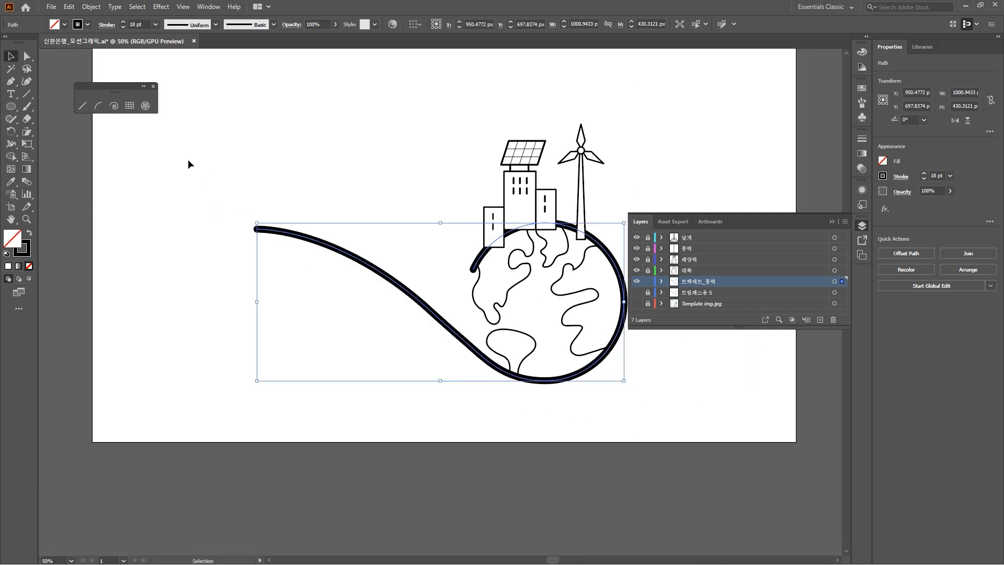
{"action": "left_click", "coordinate": [27, 56]}
{"action": "left_click_drag", "start_coordinate": [224, 208], "coordinate": [299, 263]}
{"action": "key", "text": "Delete"}
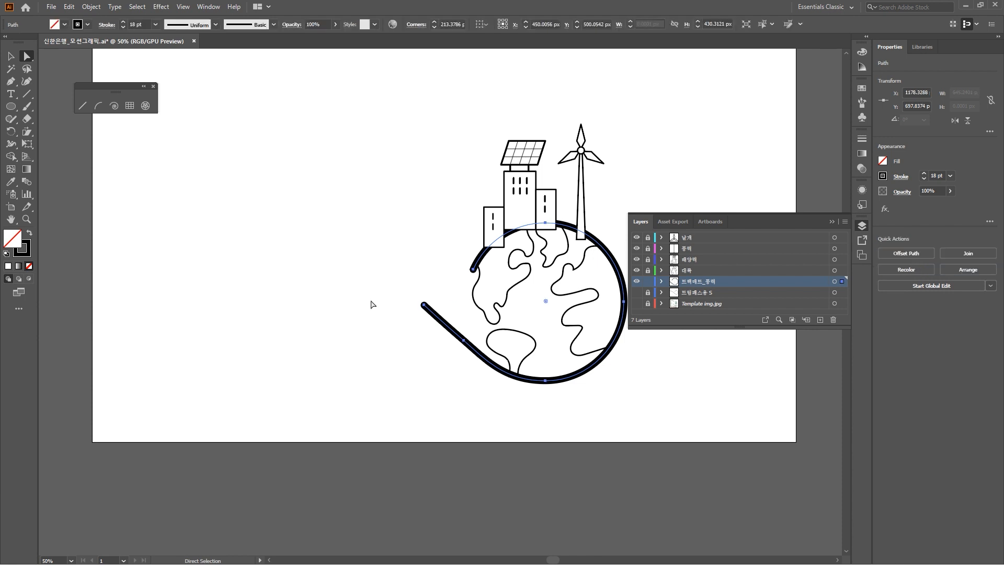
{"action": "left_click_drag", "start_coordinate": [437, 348], "coordinate": [269, 331]}
{"action": "left_click_drag", "start_coordinate": [238, 277], "coordinate": [395, 396]}
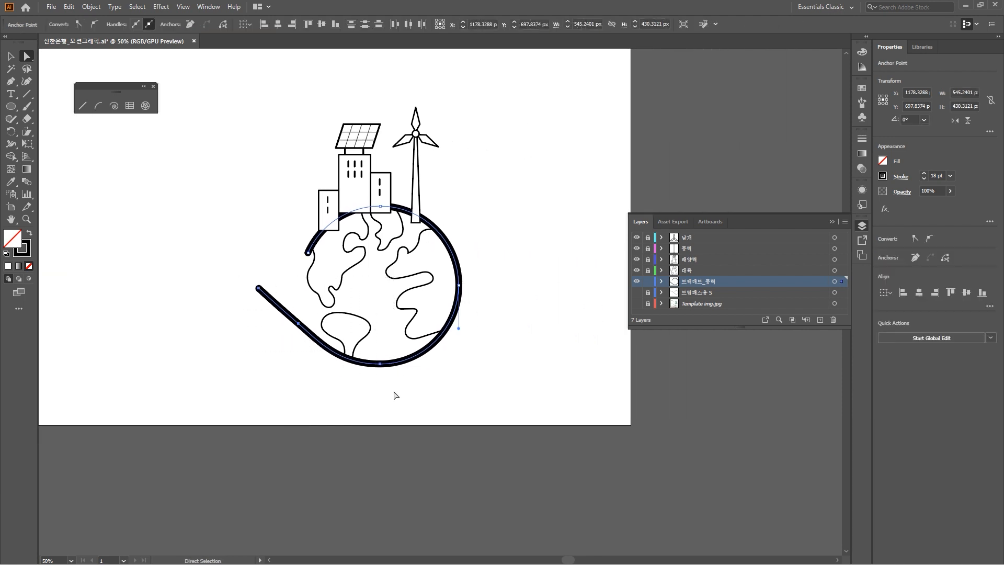
{"action": "key", "text": "Delete"}
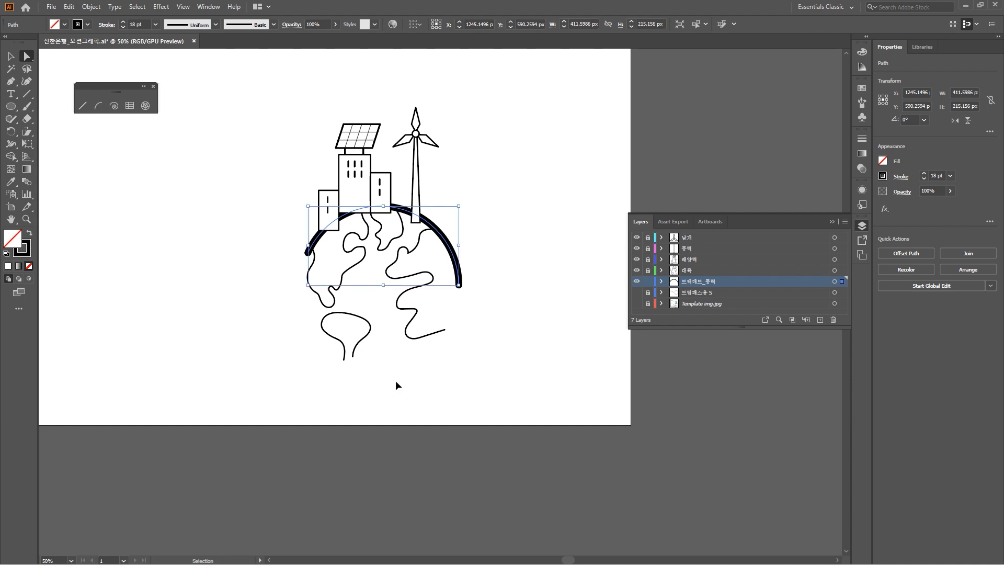
Extend the arc with the Pen tool around the solar building and wind turbine, using six straight-segment corner points, and close the path
{"action": "key", "text": "ctrl+equal"}
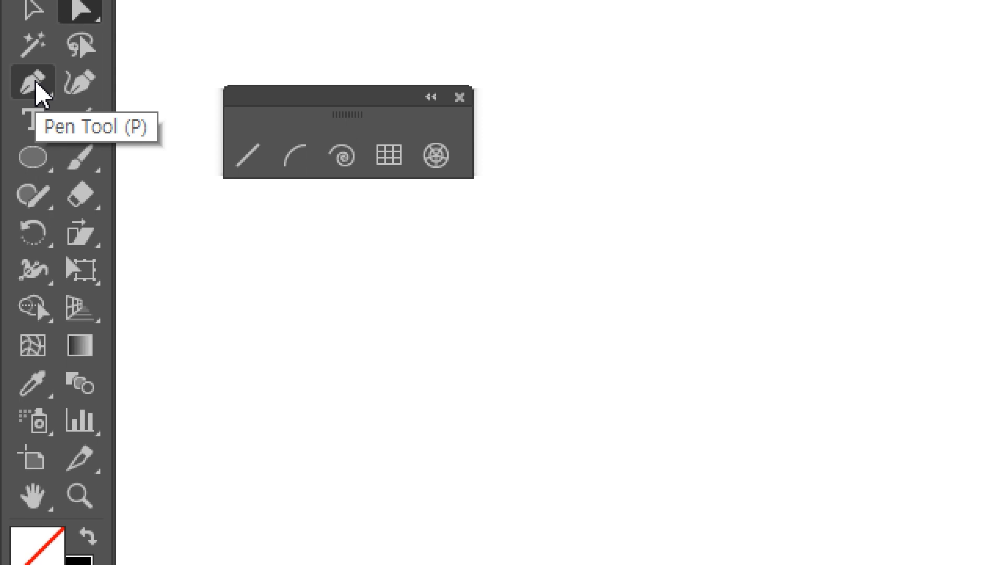
{"action": "left_click", "coordinate": [36, 84]}
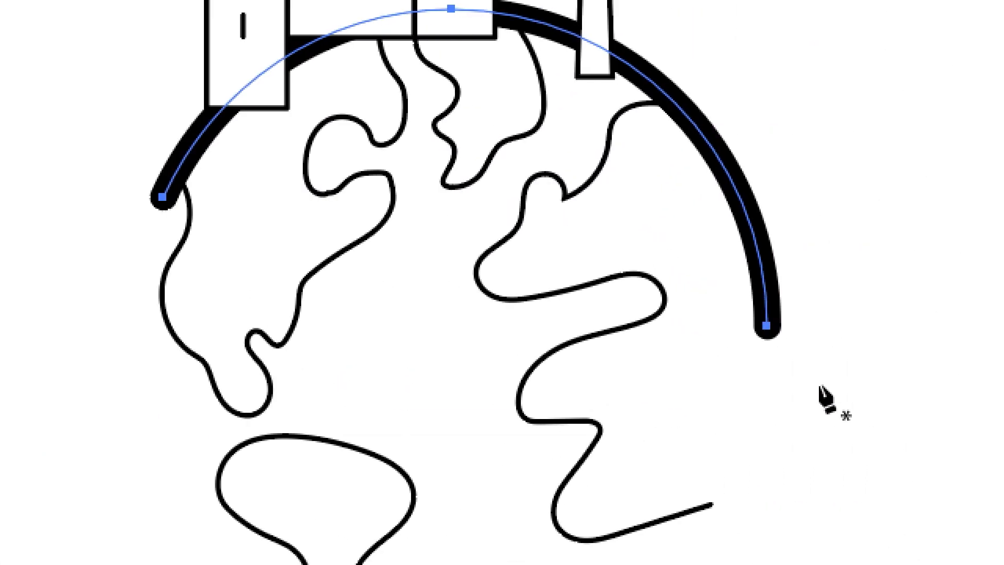
{"action": "left_click", "coordinate": [767, 327]}
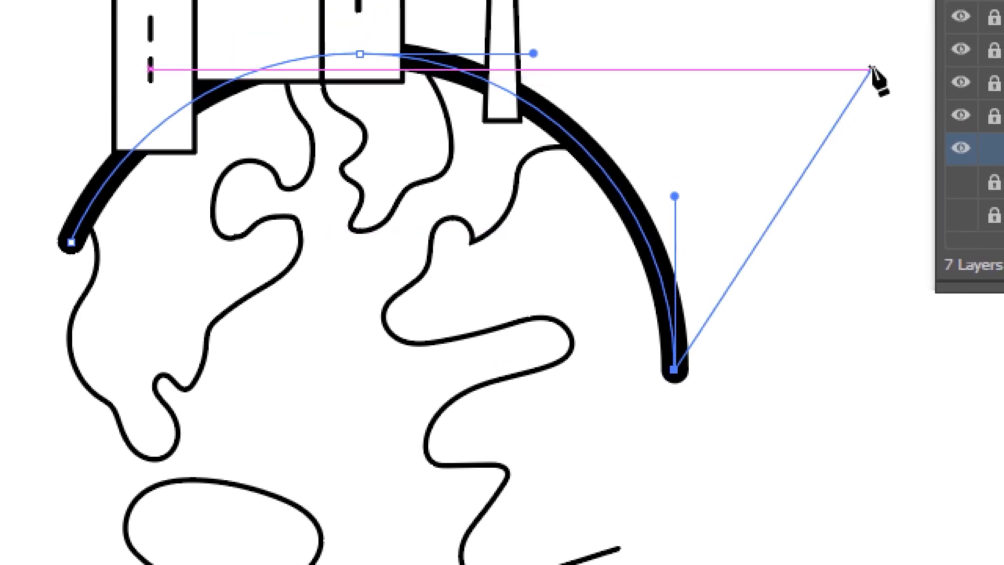
{"action": "left_click", "coordinate": [879, 184]}
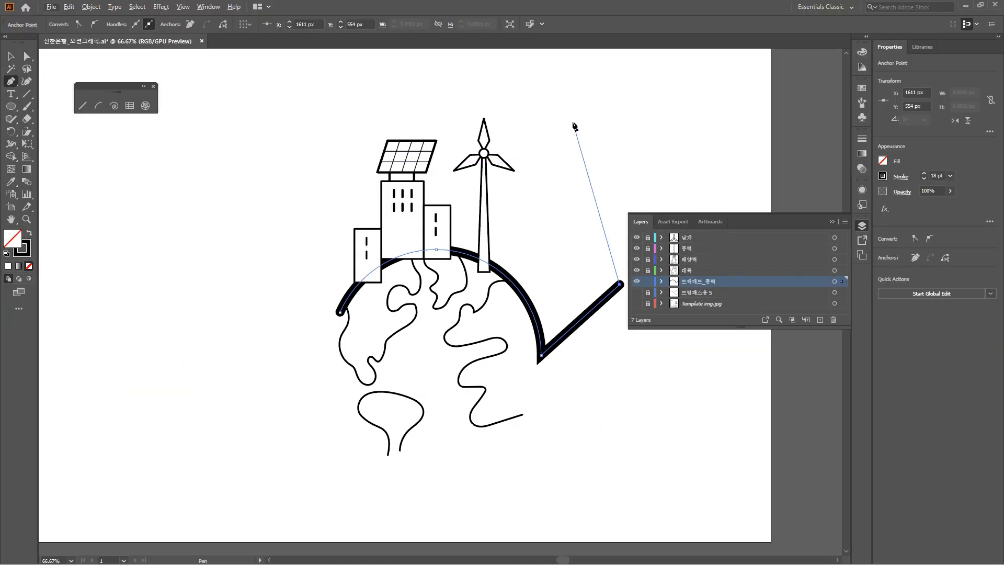
{"action": "left_click", "coordinate": [573, 122]}
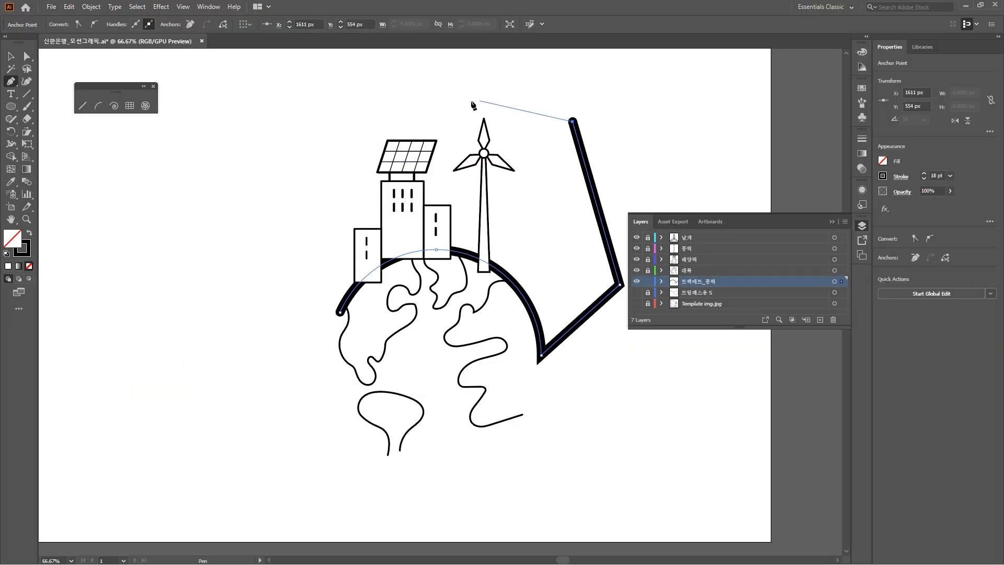
{"action": "left_click", "coordinate": [471, 94]}
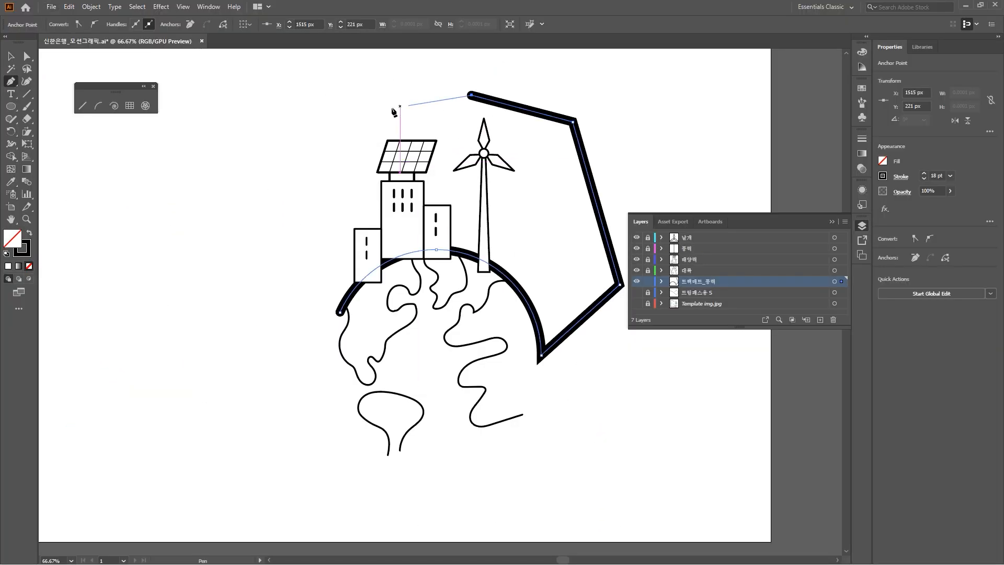
{"action": "left_click", "coordinate": [336, 114]}
{"action": "left_click", "coordinate": [284, 197]}
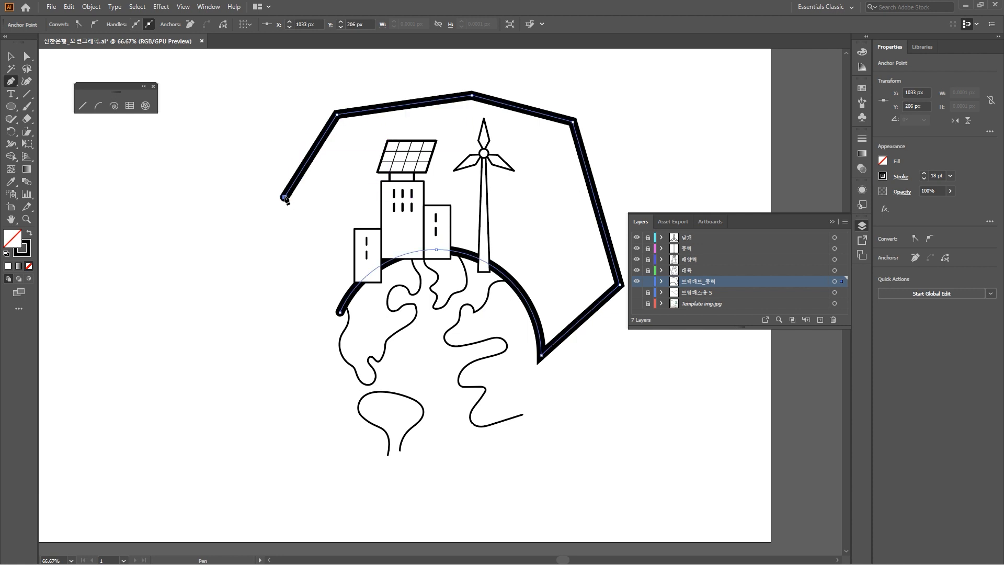
{"action": "left_click", "coordinate": [284, 255]}
{"action": "left_click", "coordinate": [339, 313]}
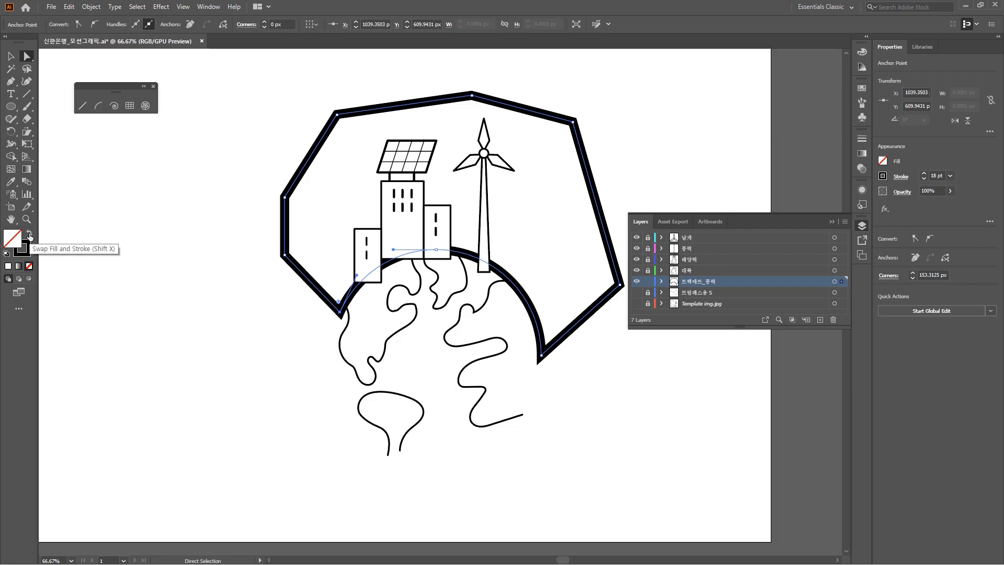
Swap the fill and stroke of the closed matte shape and give it a bright green fill
{"action": "left_click", "coordinate": [89, 222]}
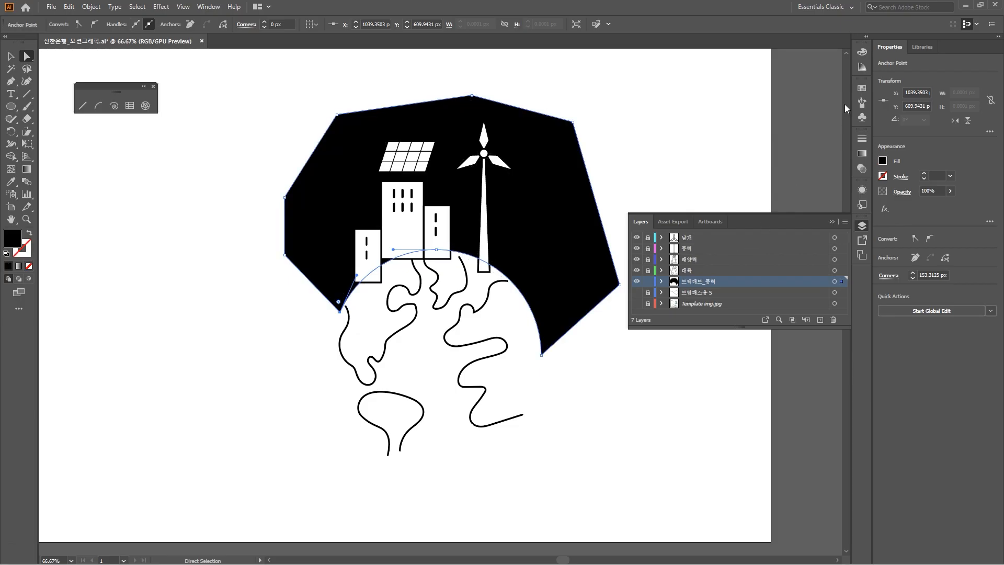
{"action": "left_click", "coordinate": [862, 90]}
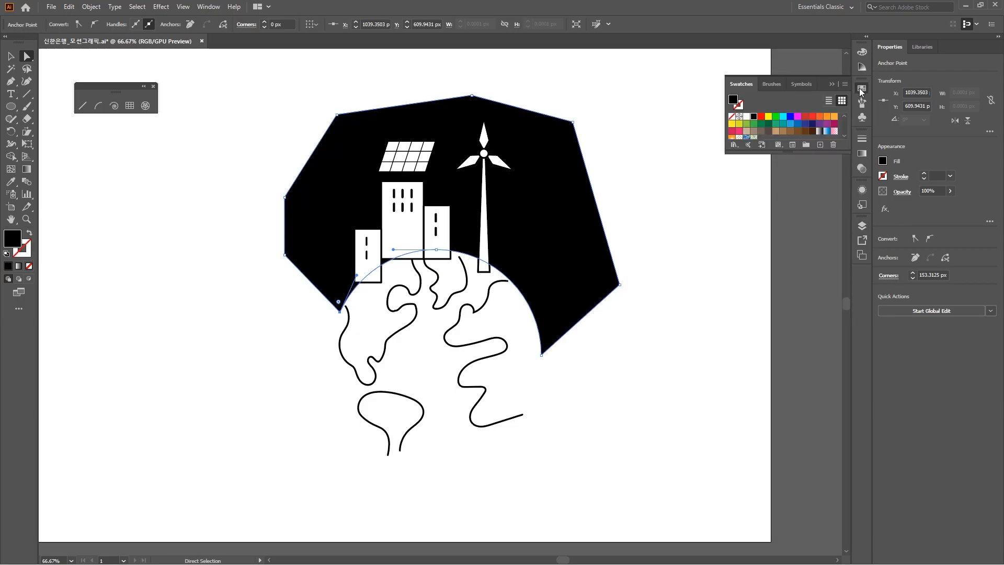
{"action": "left_click", "coordinate": [777, 117]}
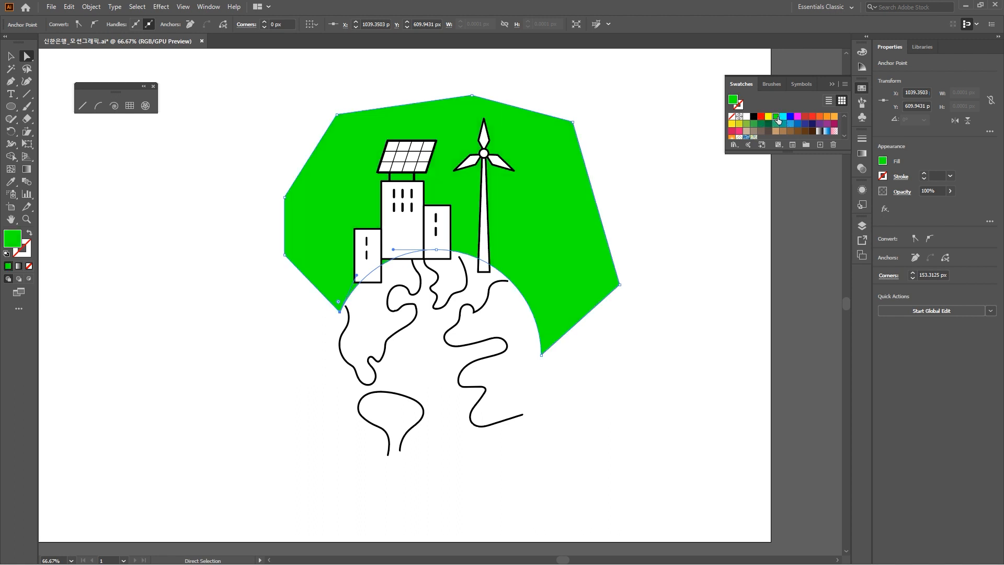
{"action": "left_click", "coordinate": [677, 171]}
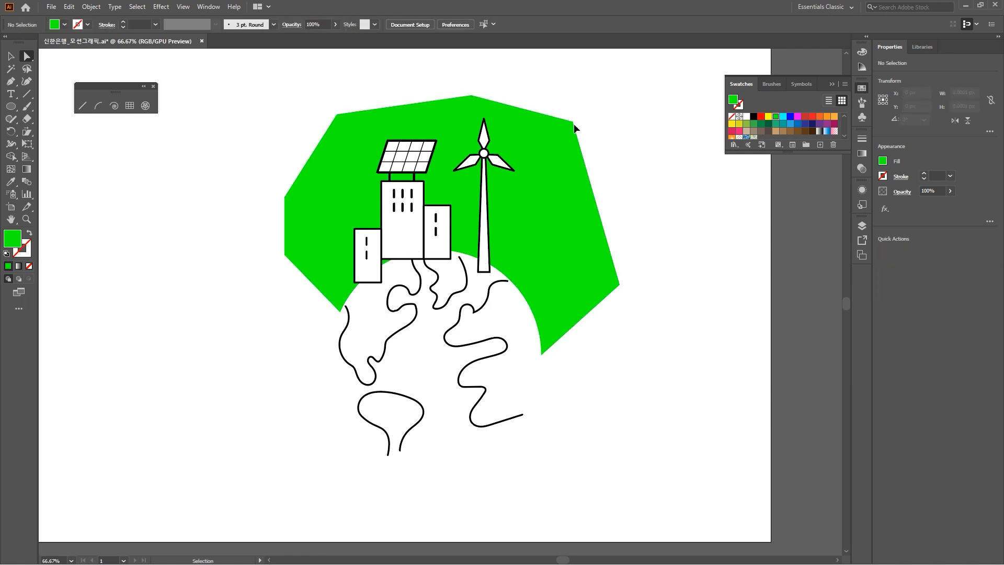
Move the two upper side corners of the green matte shape outward to widen it around the artwork, and save the document
{"action": "left_click_drag", "start_coordinate": [574, 123], "coordinate": [620, 112]}
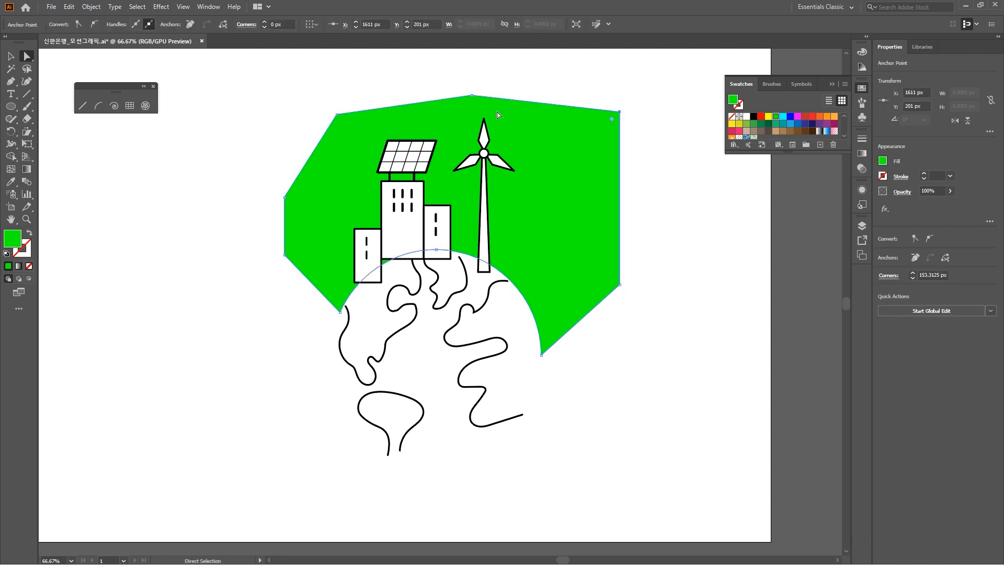
{"action": "left_click_drag", "start_coordinate": [336, 115], "coordinate": [289, 104]}
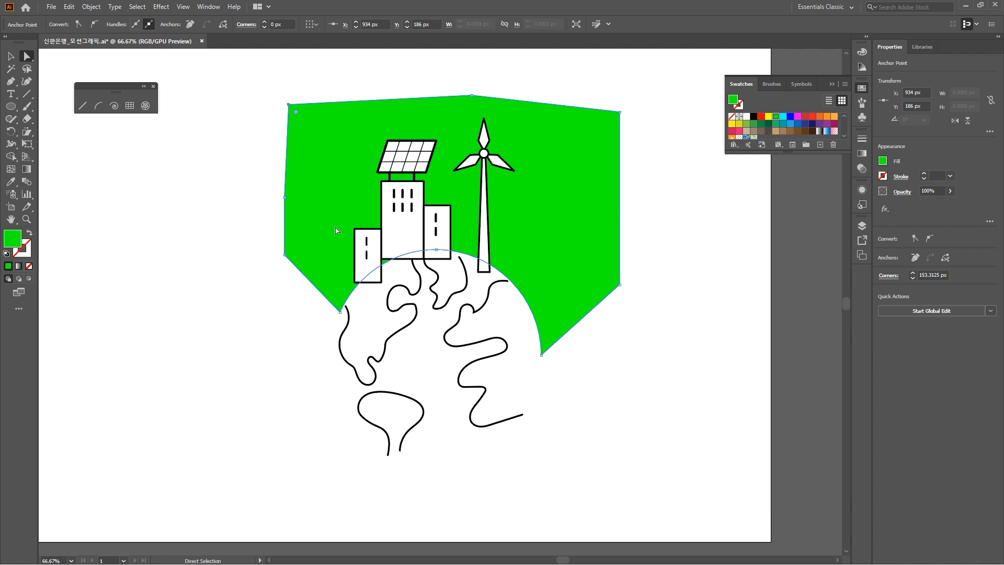
{"action": "left_click", "coordinate": [705, 271]}
{"action": "left_click", "coordinate": [562, 259]}
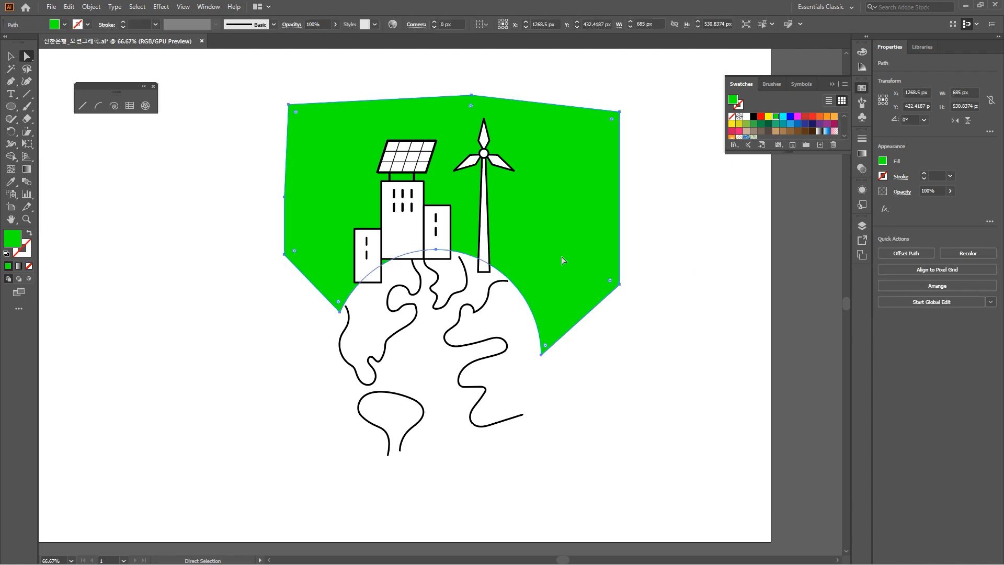
{"action": "key", "text": "ctrl"}
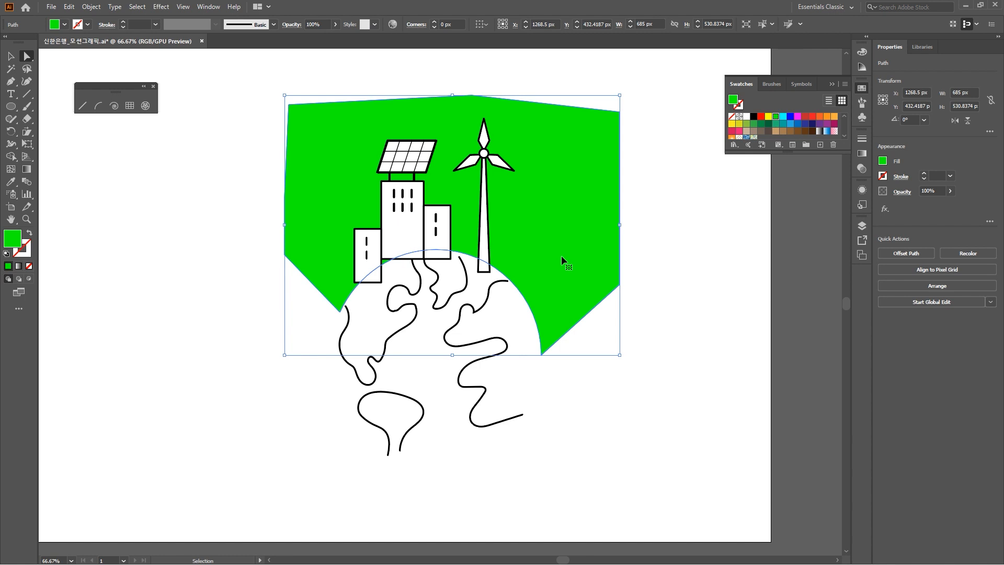
{"action": "key", "text": "ctrl+s"}
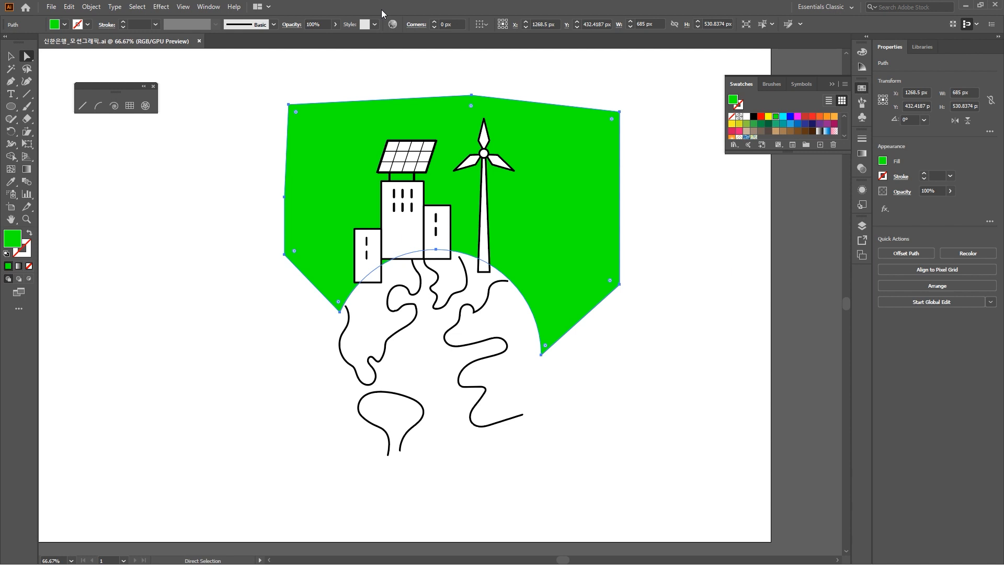
{"action": "left_click", "coordinate": [10, 56]}
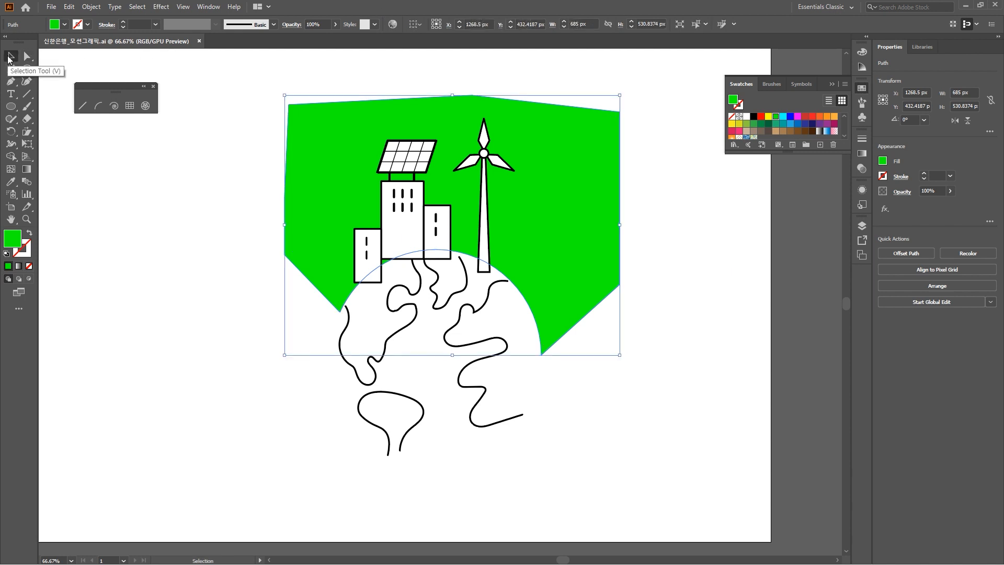
{"action": "left_click", "coordinate": [127, 196]}
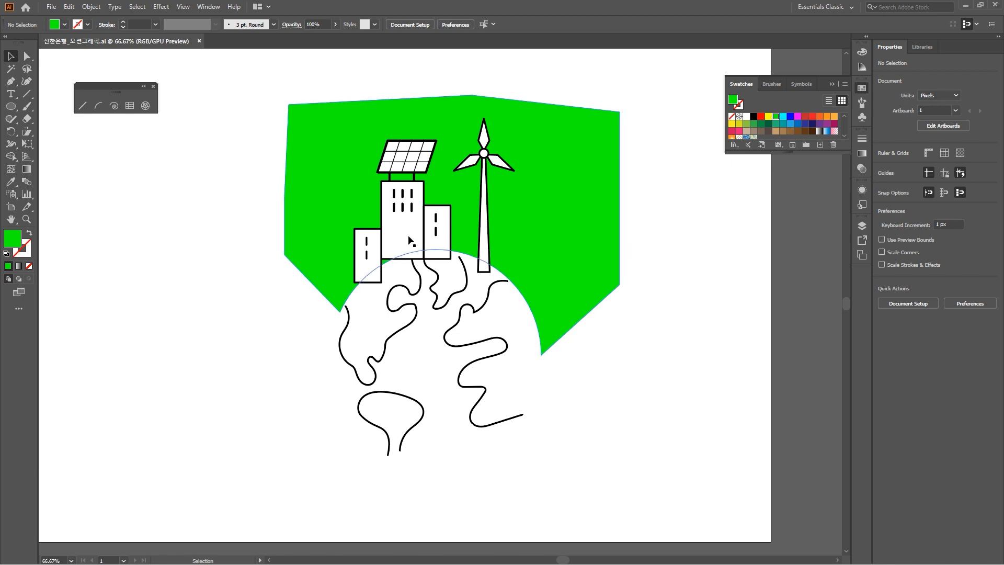
Lock the 트랙매트_풍력 layer and unlock the 태양력 layer to edit the solar building
{"action": "key", "text": "ctrl+equal"}
{"action": "key", "text": "ctrl+equal"}
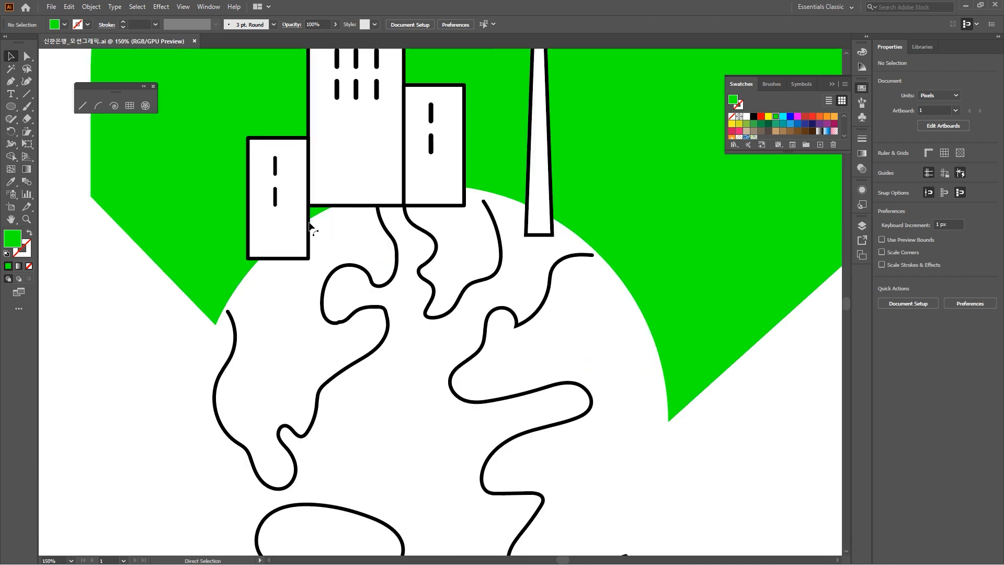
{"action": "left_click_drag", "start_coordinate": [309, 230], "coordinate": [327, 379]}
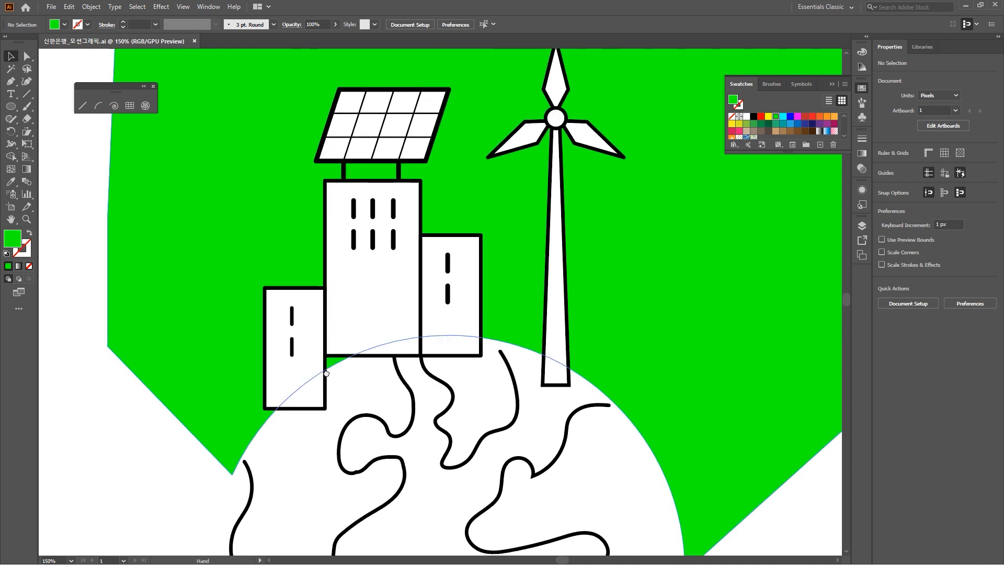
{"action": "left_click", "coordinate": [356, 248]}
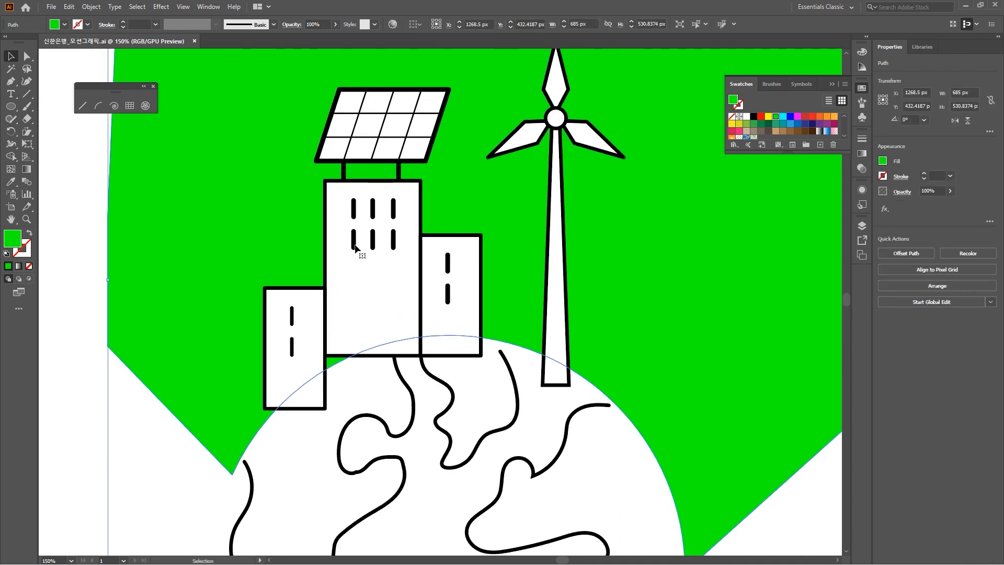
{"action": "key", "text": "F7"}
{"action": "left_click", "coordinate": [647, 282]}
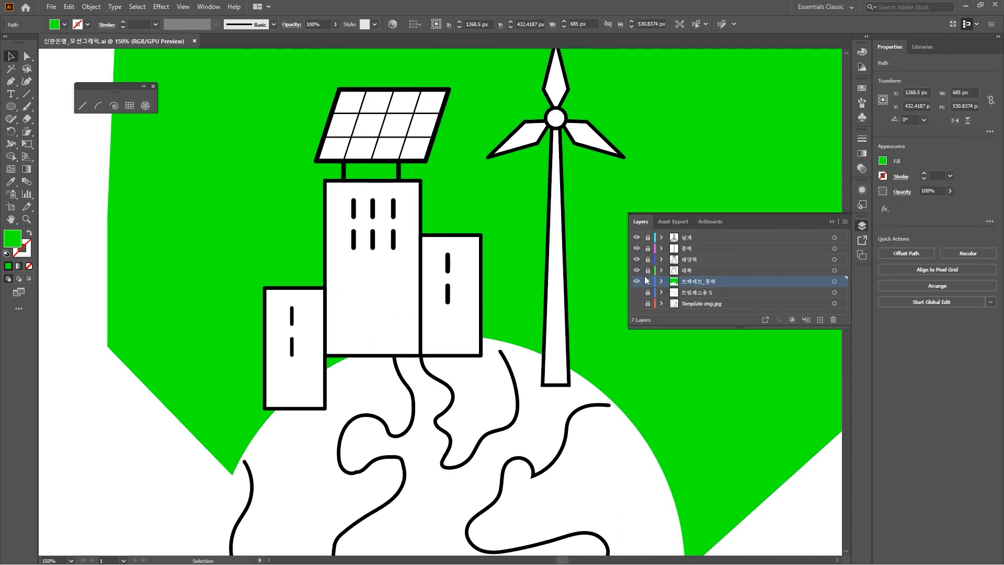
{"action": "left_click", "coordinate": [647, 259]}
Select the three building bodies on the 태양력 layer and lock them in place
{"action": "left_click", "coordinate": [392, 213]}
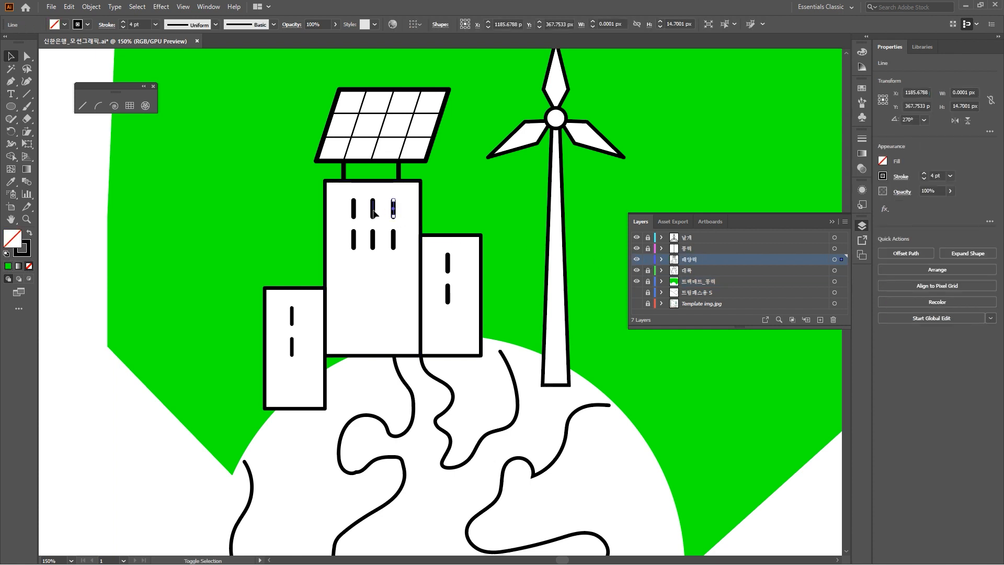
{"action": "left_click", "coordinate": [373, 212], "text": "shift"}
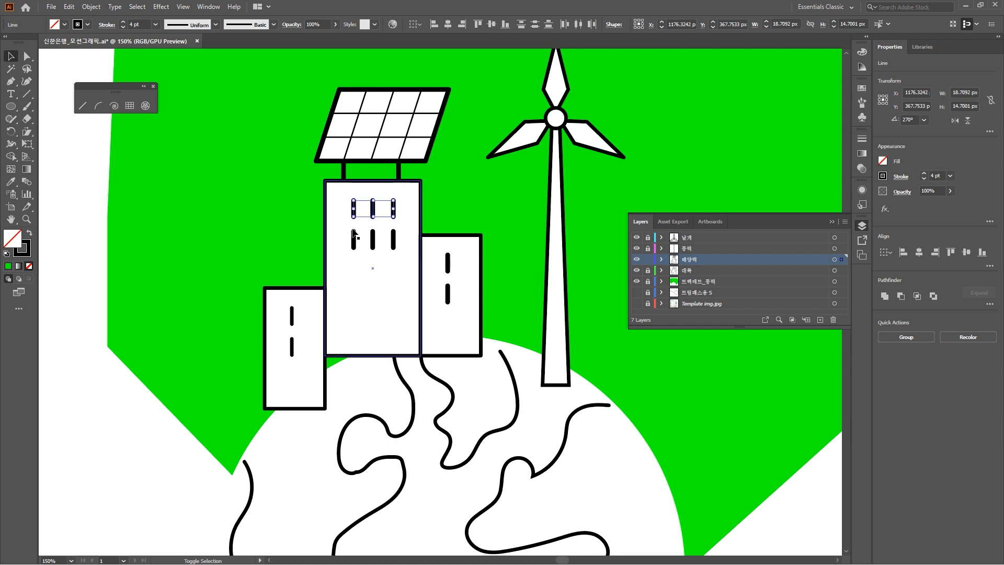
{"action": "left_click", "coordinate": [283, 277]}
{"action": "left_click_drag", "start_coordinate": [283, 277], "coordinate": [425, 298]}
{"action": "key", "text": "ctrl+2"}
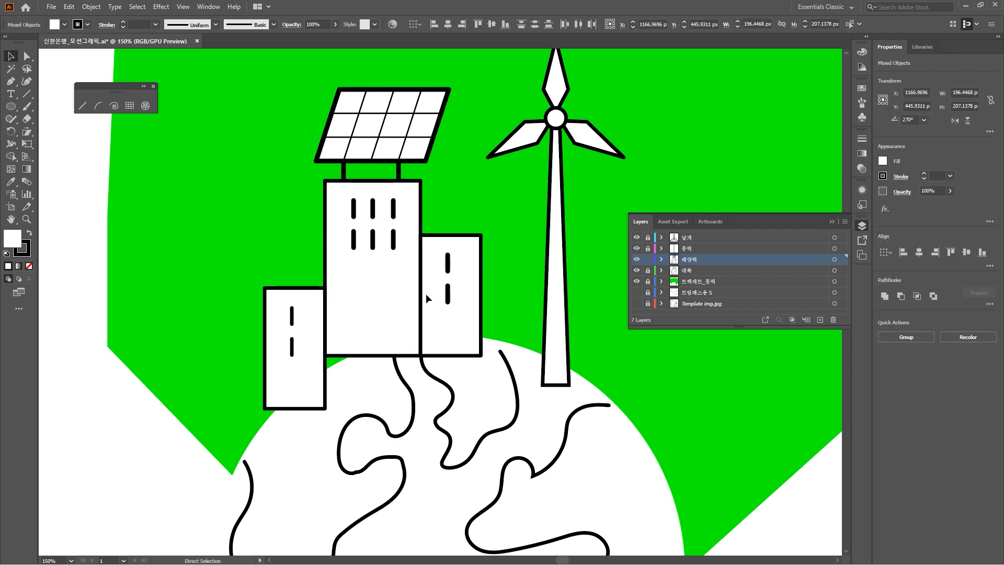
Set the stroke weight of the tall building's six window lines to 7 pt and save the document
{"action": "left_click", "coordinate": [28, 56]}
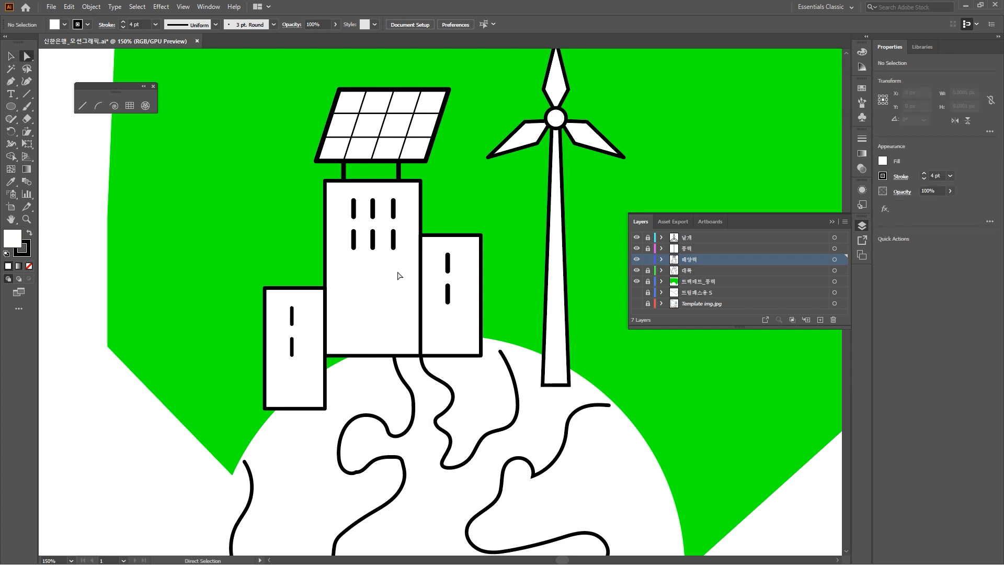
{"action": "left_click_drag", "start_coordinate": [303, 269], "coordinate": [419, 309]}
{"action": "left_click_drag", "start_coordinate": [241, 200], "coordinate": [480, 354]}
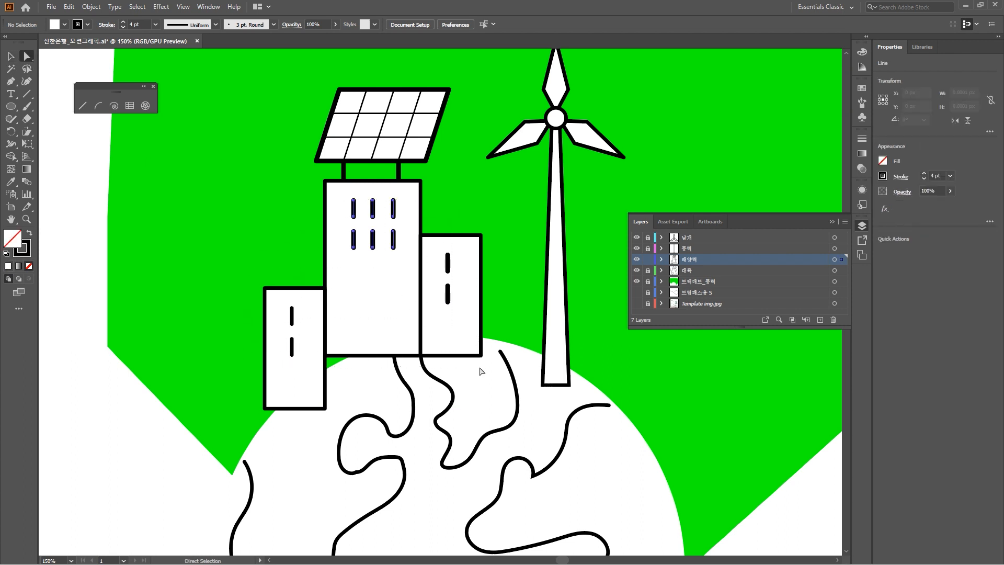
{"action": "left_click", "coordinate": [122, 23]}
{"action": "left_click", "coordinate": [123, 23]}
{"action": "left_click", "coordinate": [123, 23]}
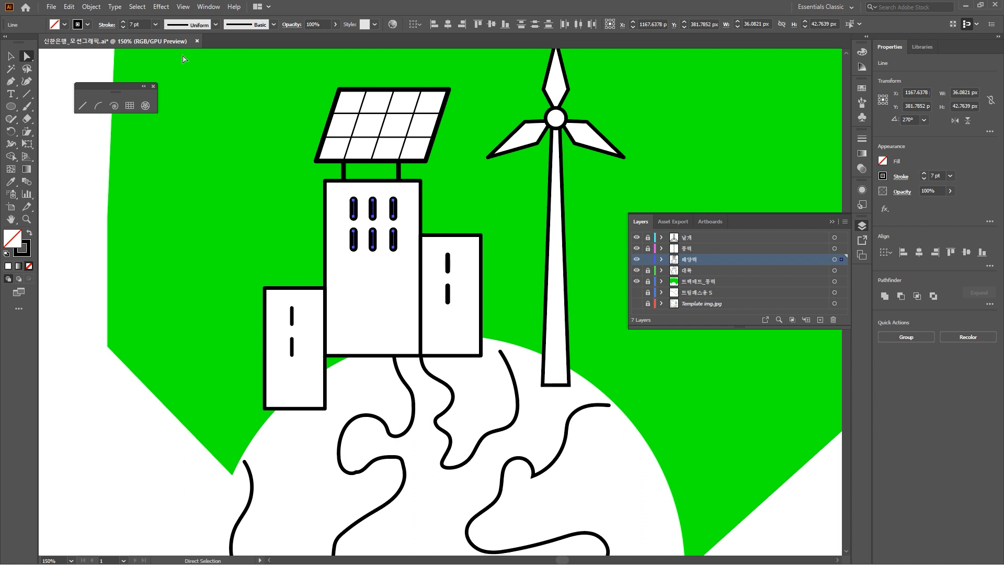
{"action": "left_click_drag", "start_coordinate": [270, 287], "coordinate": [316, 362]}
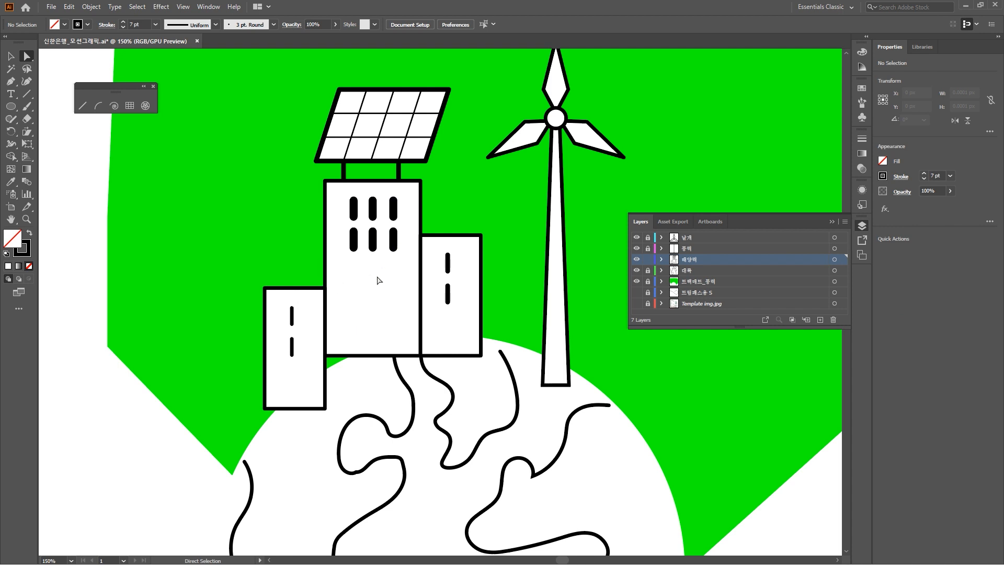
{"action": "key", "text": "ctrl"}
{"action": "key", "text": "ctrl+s"}
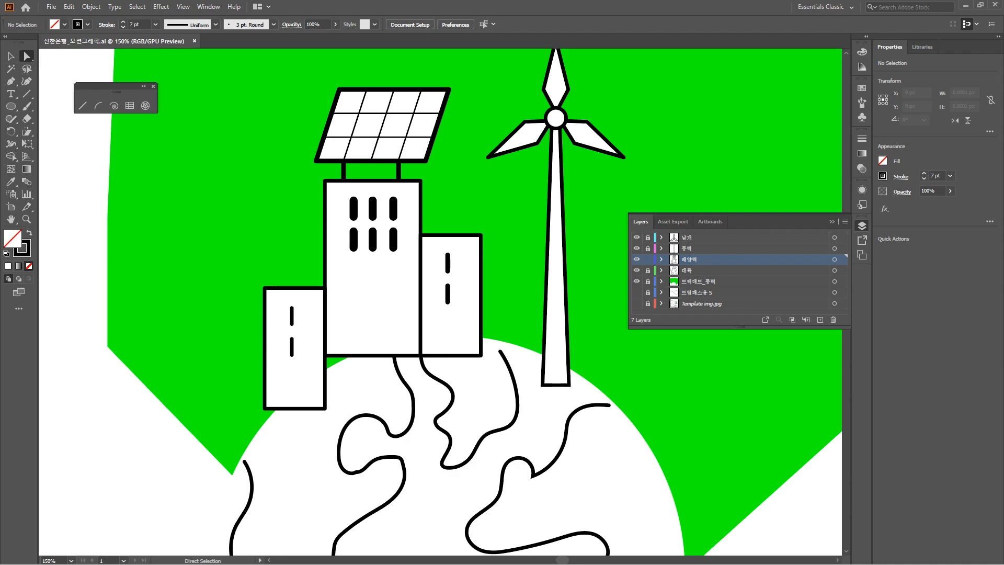
Switch to After Effects and delete the 태풍마스크 shape layer from the main composition
{"action": "key", "text": "alt+Tab"}
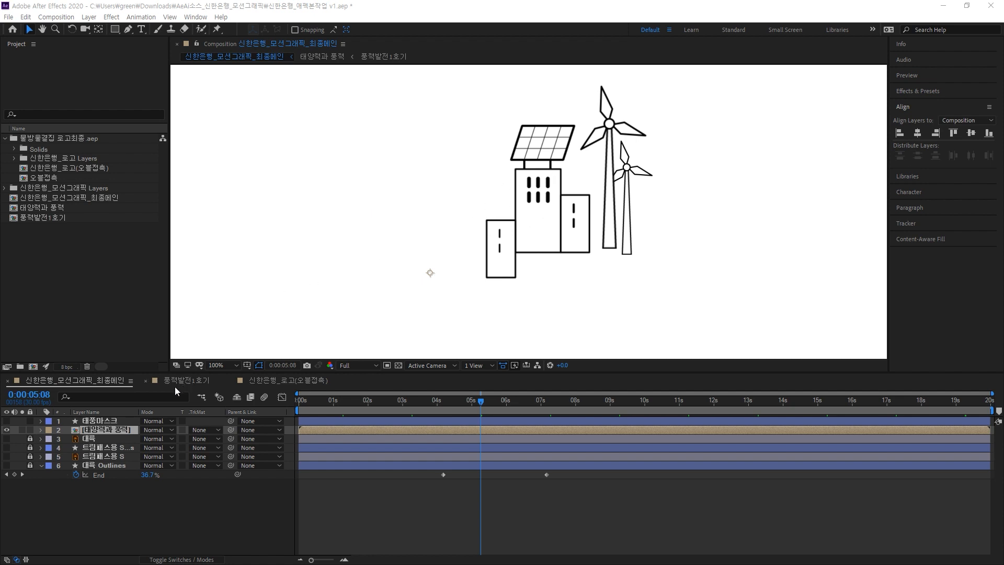
{"action": "left_click", "coordinate": [6, 421]}
{"action": "left_click", "coordinate": [95, 422]}
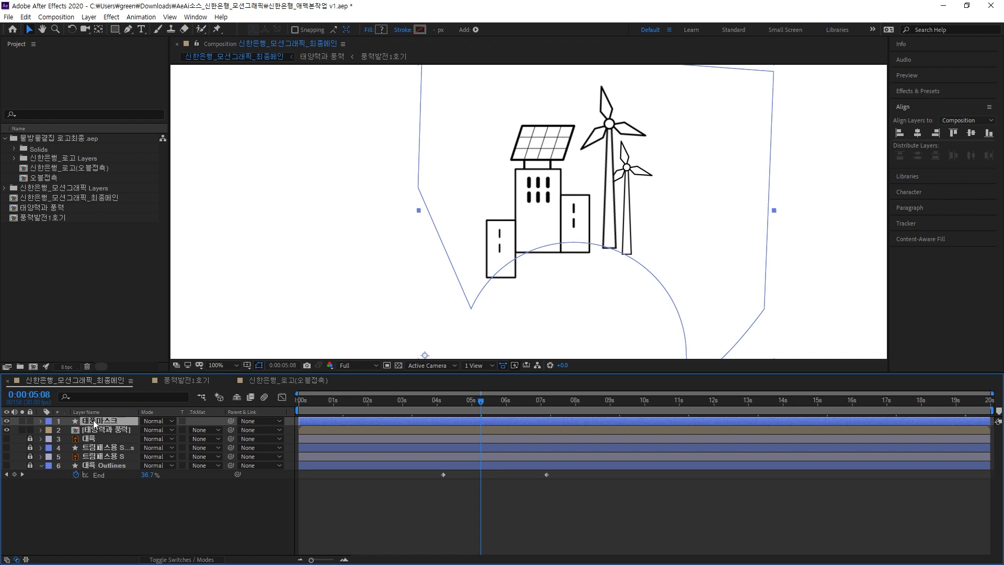
{"action": "key", "text": "Delete"}
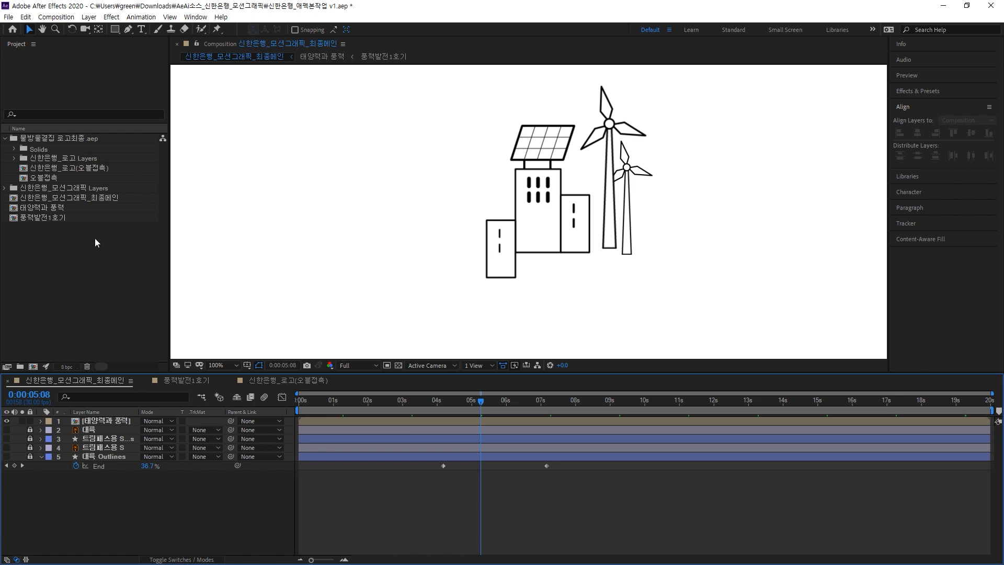
Import only the 트랙매트_풍력 layer of 신한은행_모션그래픽.ai as footage, with footage dimensions set to Layer Size
{"action": "left_click", "coordinate": [75, 259]}
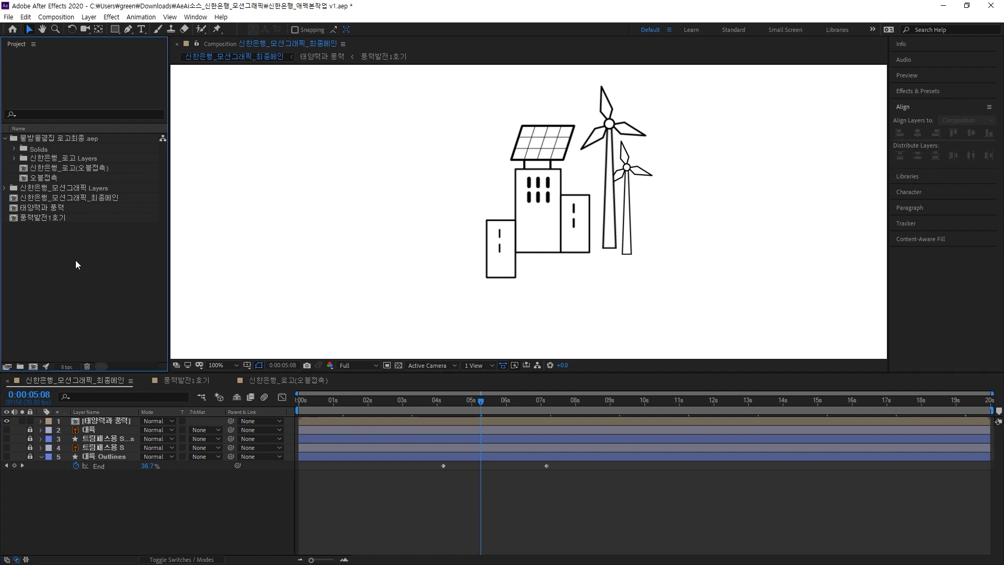
{"action": "double_click", "coordinate": [75, 259]}
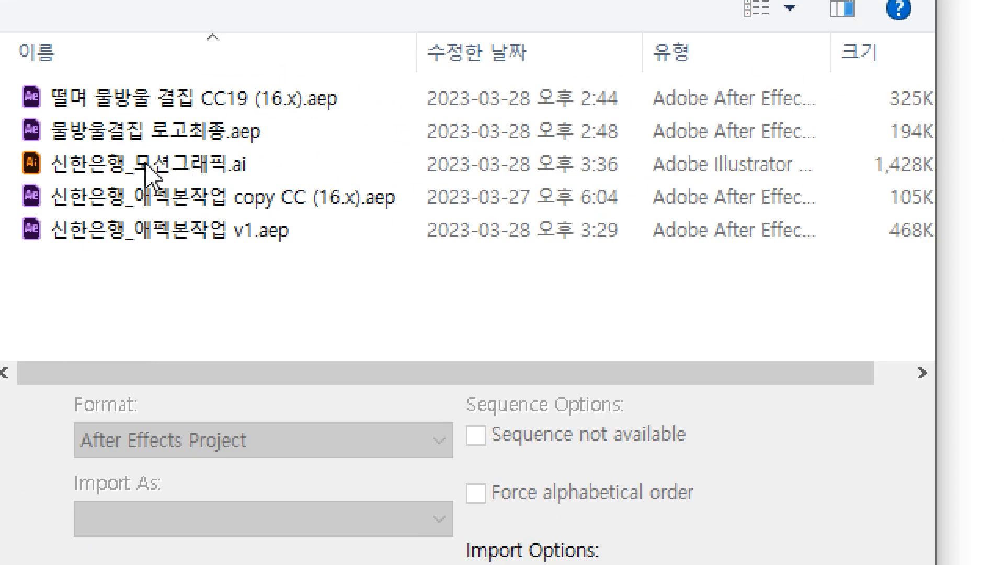
{"action": "left_click", "coordinate": [194, 166]}
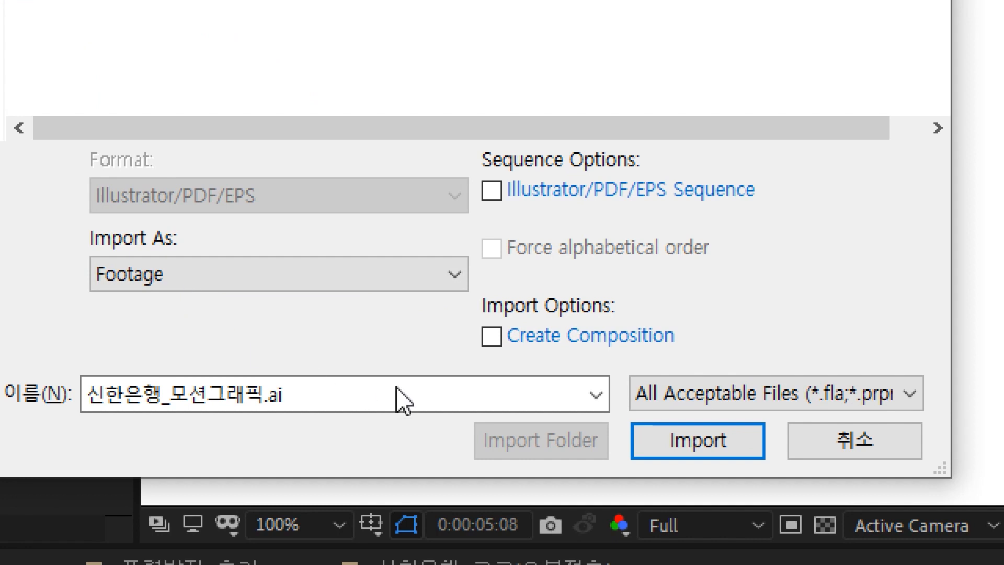
{"action": "left_click", "coordinate": [672, 446]}
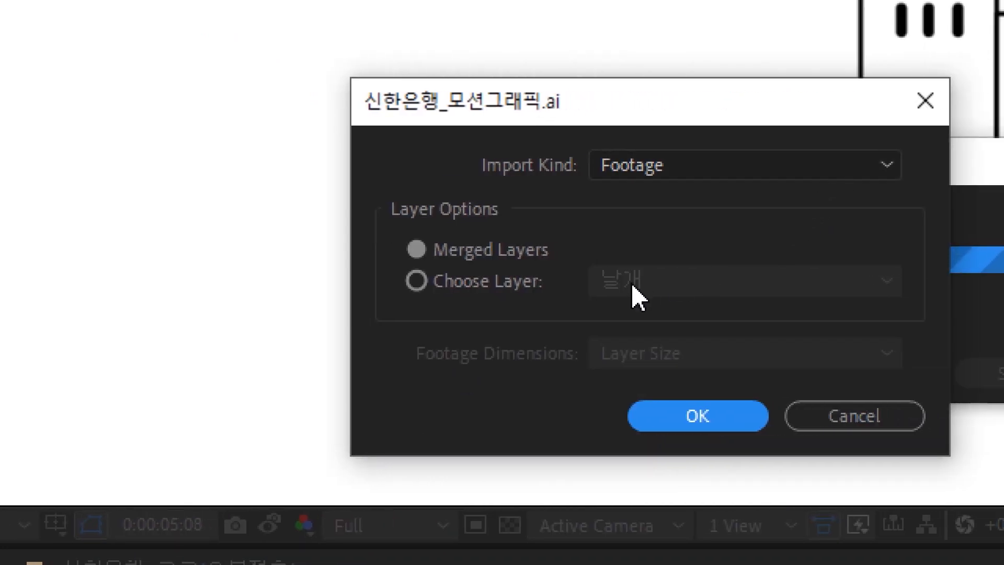
{"action": "left_click", "coordinate": [506, 296]}
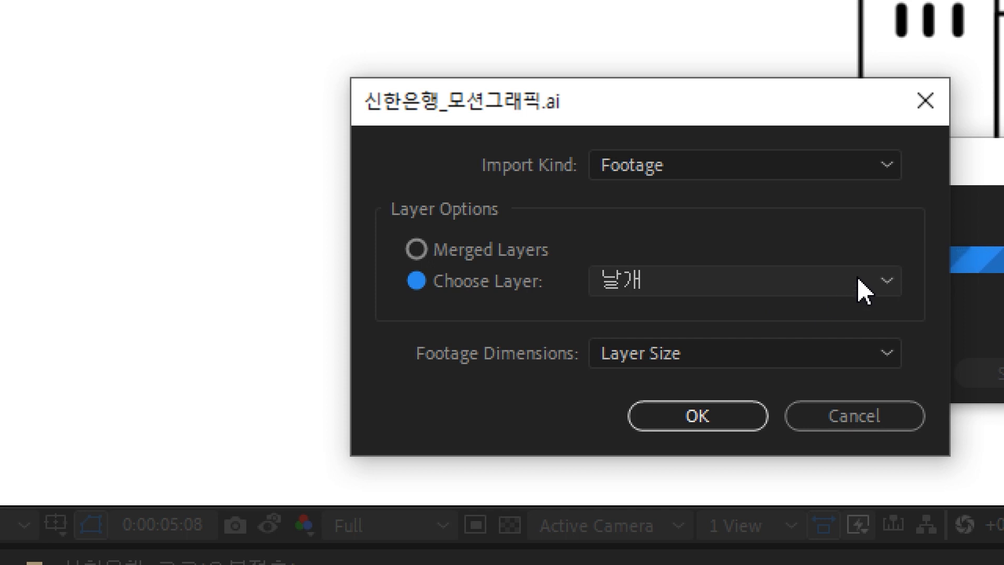
{"action": "left_click", "coordinate": [879, 280]}
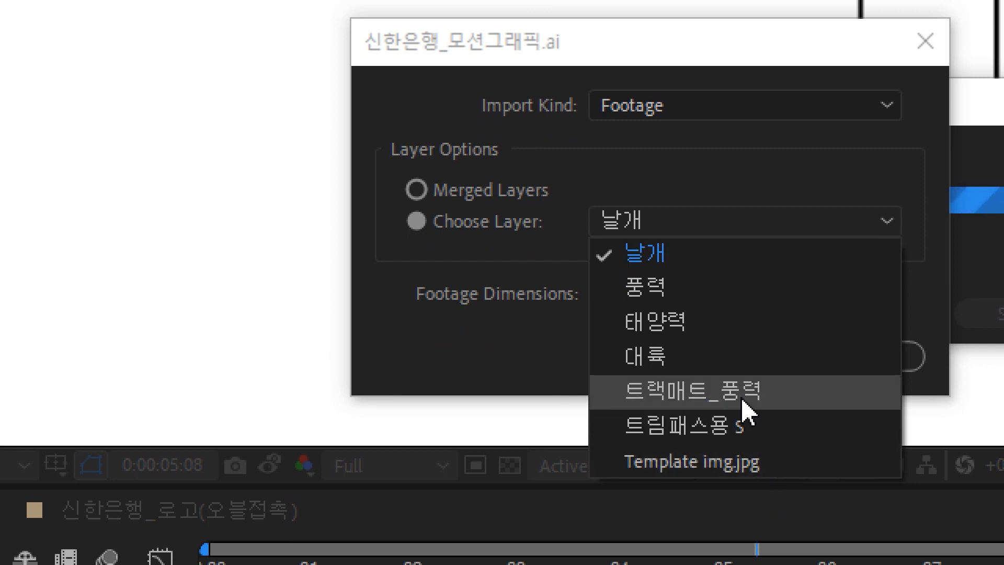
{"action": "left_click", "coordinate": [744, 401]}
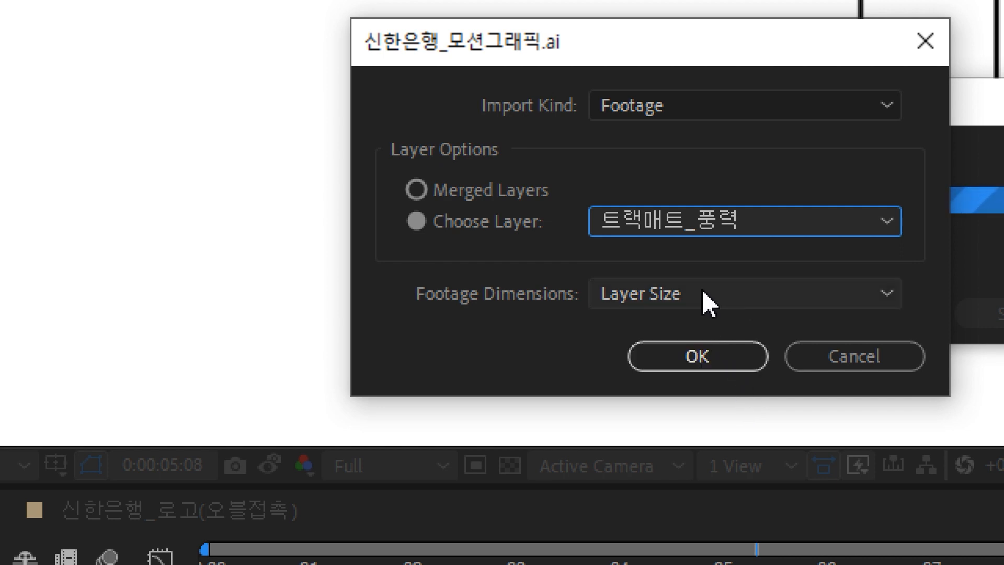
{"action": "left_click", "coordinate": [701, 354]}
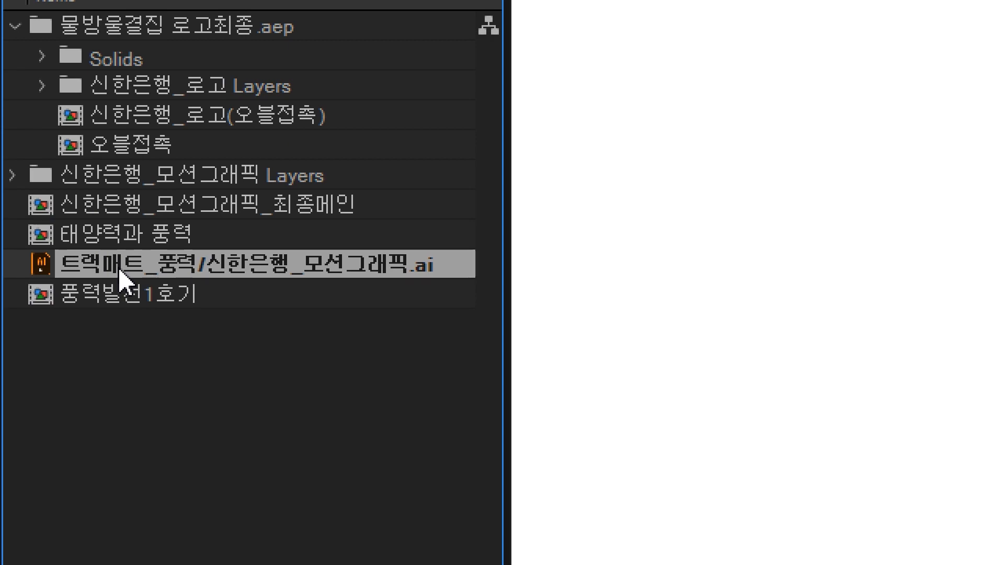
Add the imported 트랙매트_풍력 footage to the main composition as the lowest layer in the stack
{"action": "left_click_drag", "start_coordinate": [119, 269], "coordinate": [879, 85]}
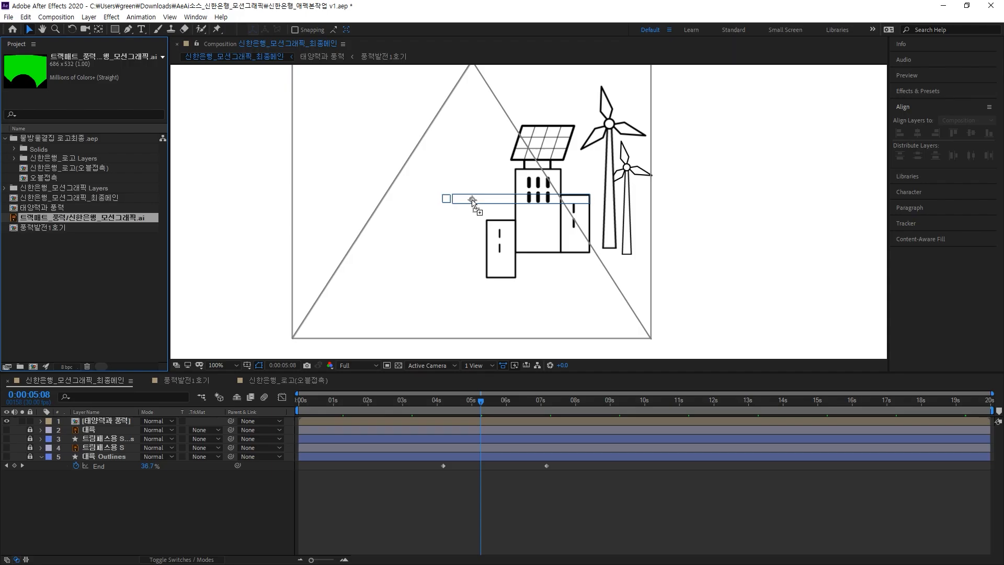
{"action": "left_click_drag", "start_coordinate": [473, 201], "coordinate": [149, 500]}
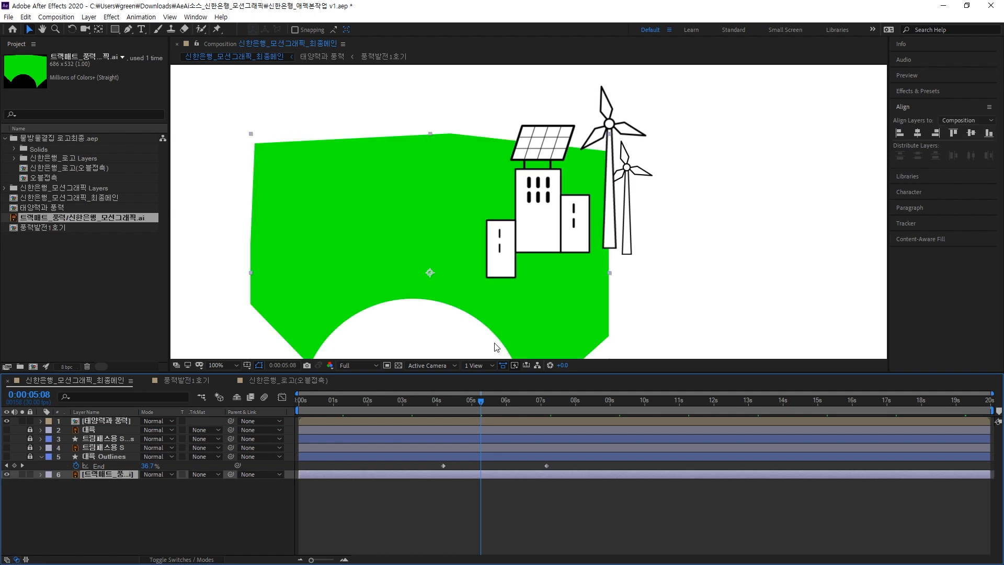
{"action": "key", "text": "comma"}
{"action": "key", "text": "comma"}
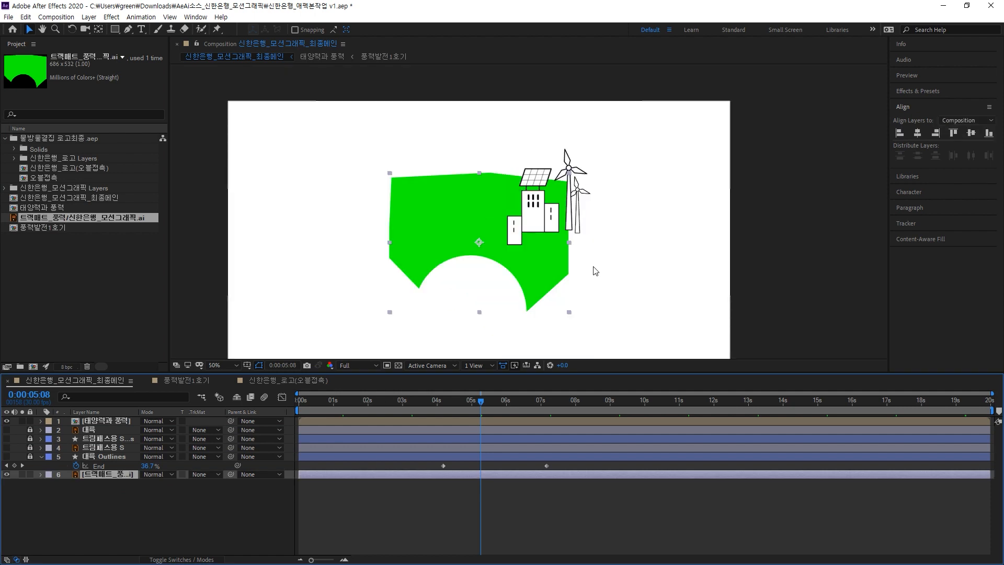
Make the hidden 대륙, 트림패스용 S and Outlines layers visible, leaving the 트랙매트_풍력 layer unlocked
{"action": "left_click_drag", "start_coordinate": [7, 430], "coordinate": [6, 457]}
{"action": "left_click", "coordinate": [28, 456]}
{"action": "left_click", "coordinate": [700, 215]}
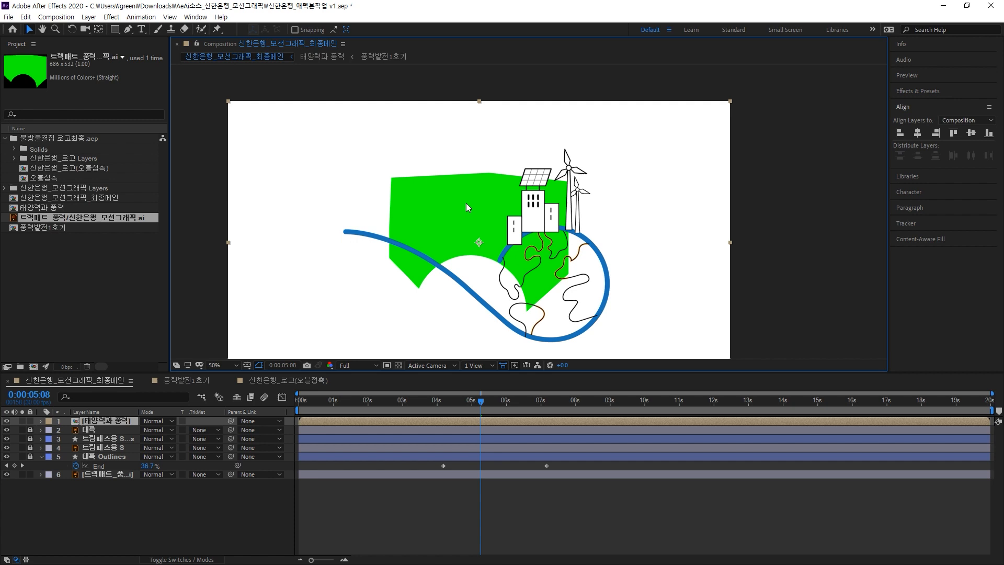
{"action": "left_click", "coordinate": [29, 474]}
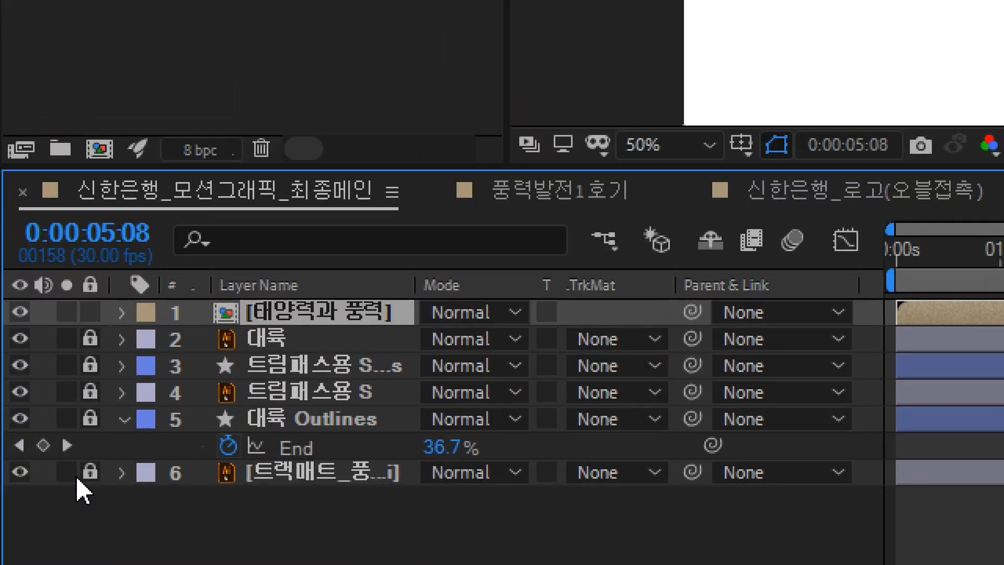
{"action": "left_click", "coordinate": [89, 473]}
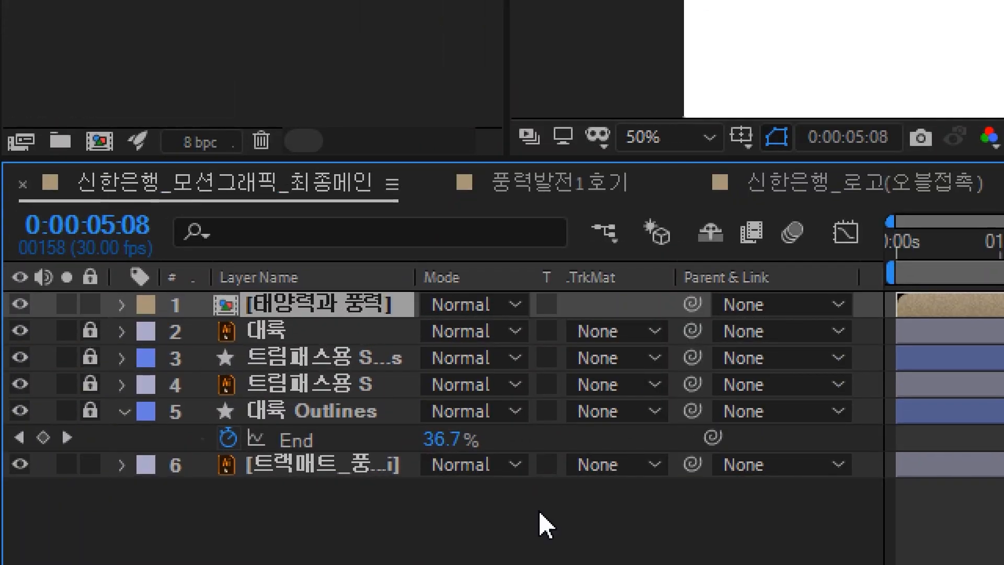
Bring the 트랙매트_풍력 layer to the front of the stack and move it over the buildings and wind turbines
{"action": "left_click", "coordinate": [303, 473]}
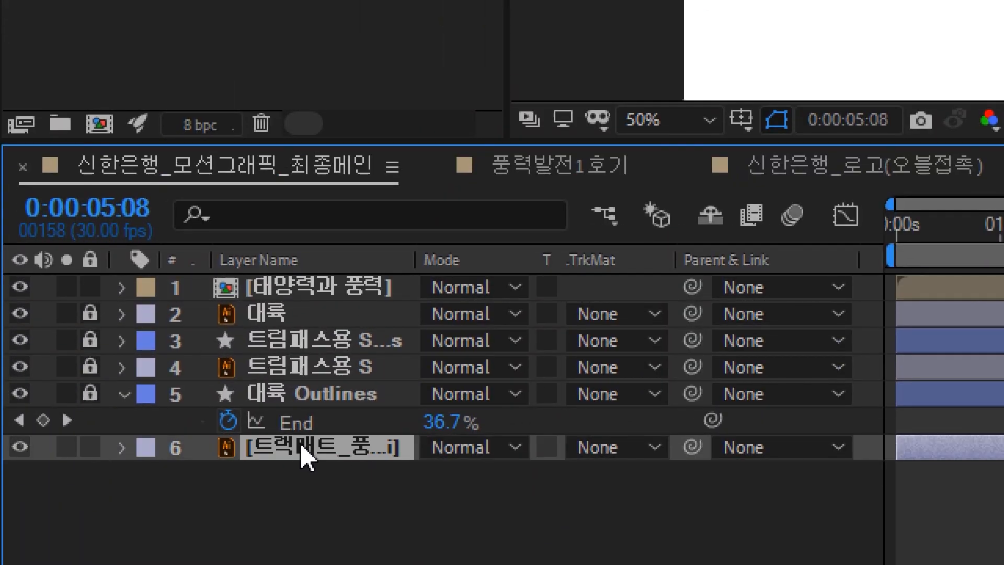
{"action": "key", "text": "ctrl+shift+bracketright"}
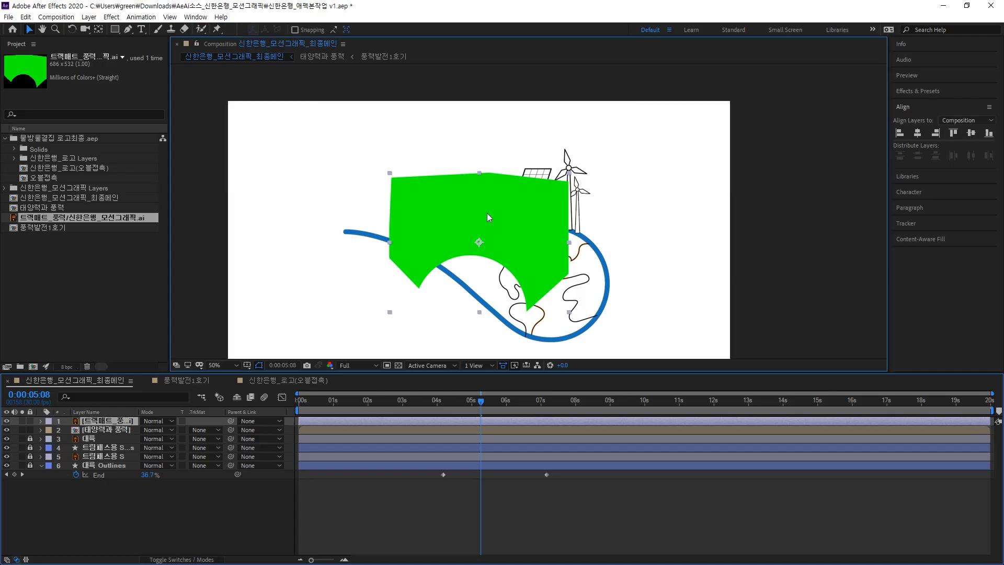
{"action": "left_click_drag", "start_coordinate": [487, 212], "coordinate": [569, 177]}
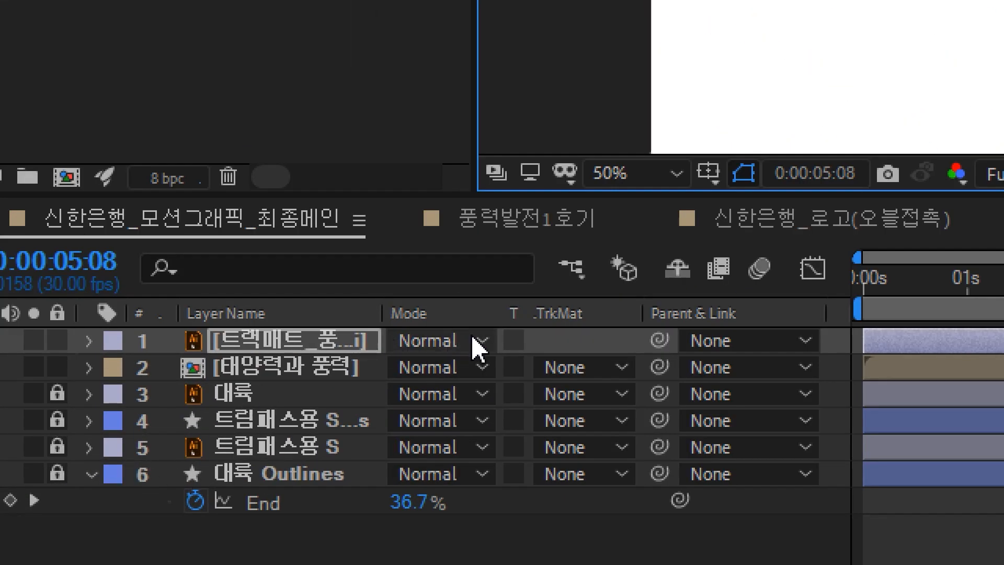
Set the blending mode of the 트랙매트_풍력 layer to Multiply
{"action": "left_click", "coordinate": [482, 341]}
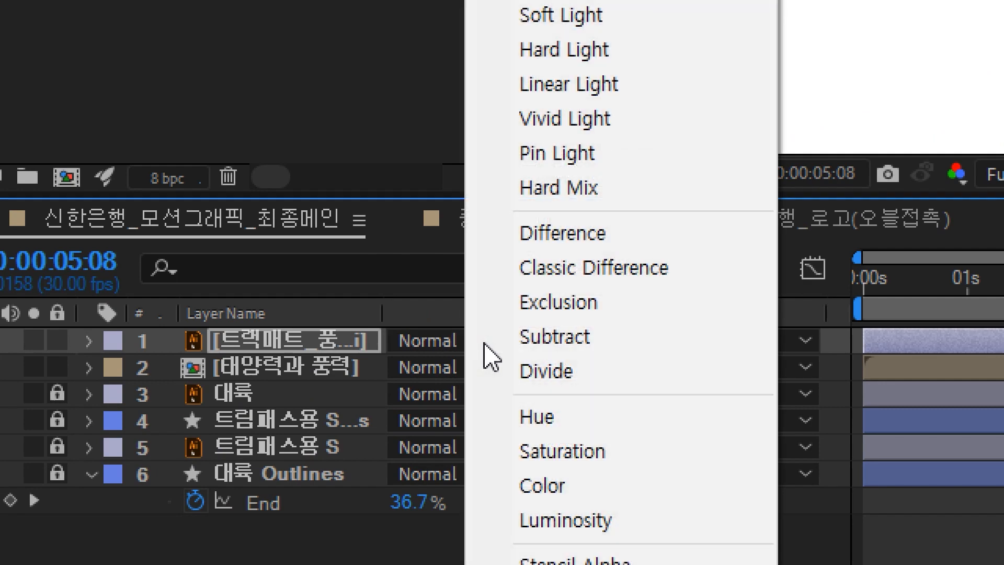
{"action": "left_click", "coordinate": [484, 341]}
{"action": "left_click", "coordinate": [484, 341]}
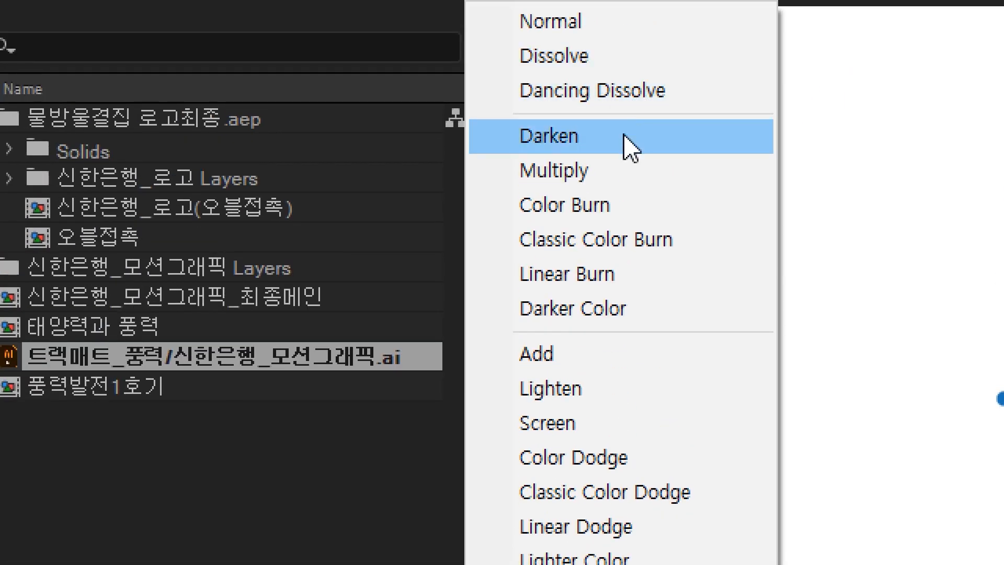
{"action": "left_click", "coordinate": [616, 172]}
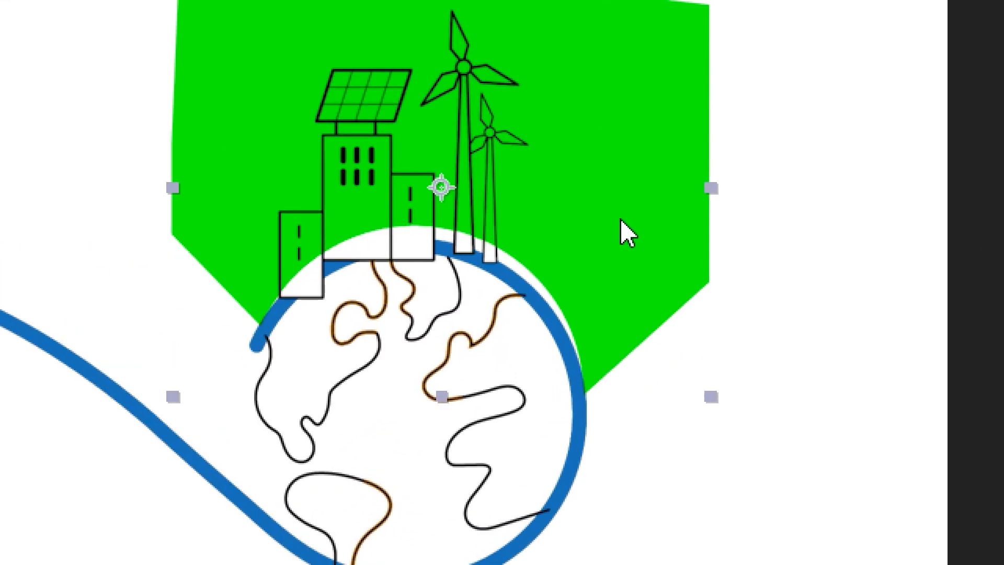
Fine-tune the position of the green matte so its curved cutout follows the blue line around the globe
{"action": "mouse_move", "coordinate": [622, 220]}
{"action": "left_mouse_down"}
{"action": "mouse_move", "coordinate": [605, 225]}
{"action": "mouse_move", "coordinate": [601, 300]}
{"action": "mouse_move", "coordinate": [546, 429]}
{"action": "mouse_move", "coordinate": [408, 372]}
{"action": "mouse_move", "coordinate": [625, 279]}
{"action": "mouse_move", "coordinate": [646, 262]}
{"action": "mouse_move", "coordinate": [635, 242]}
{"action": "mouse_move", "coordinate": [614, 237]}
{"action": "left_mouse_up"}
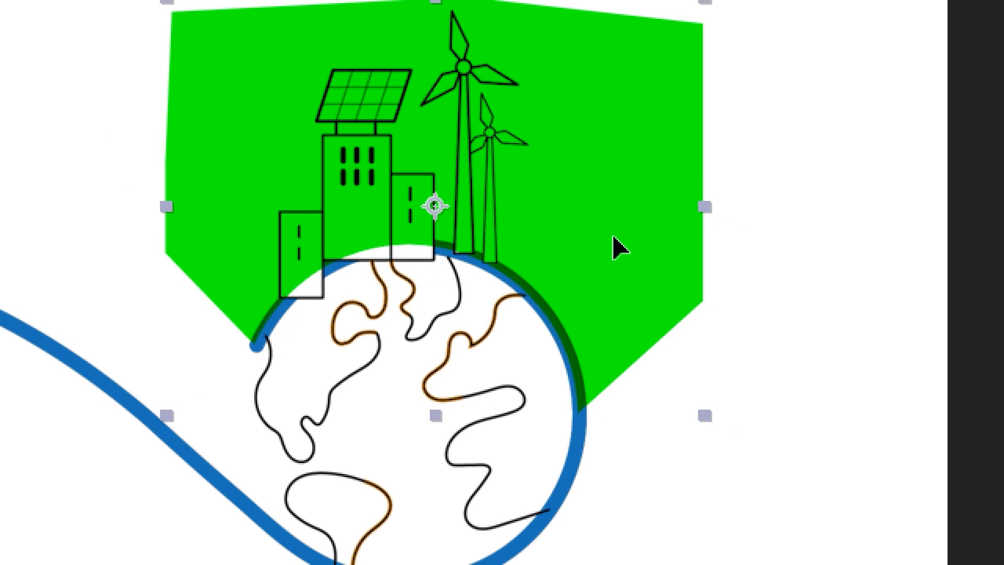
{"action": "key", "text": "Up"}
{"action": "key", "text": "Up"}
{"action": "key", "text": "Up"}
{"action": "key", "text": "Up"}
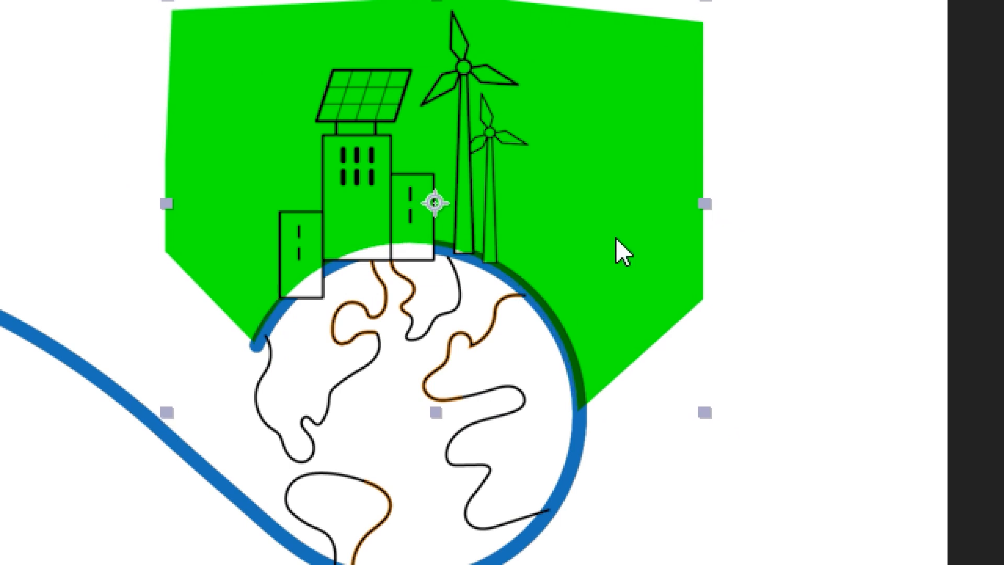
{"action": "key", "text": "Up"}
{"action": "key", "text": "Right"}
{"action": "key", "text": "Up"}
{"action": "key", "text": "Left"}
{"action": "key", "text": "Up"}
{"action": "key", "text": "Right"}
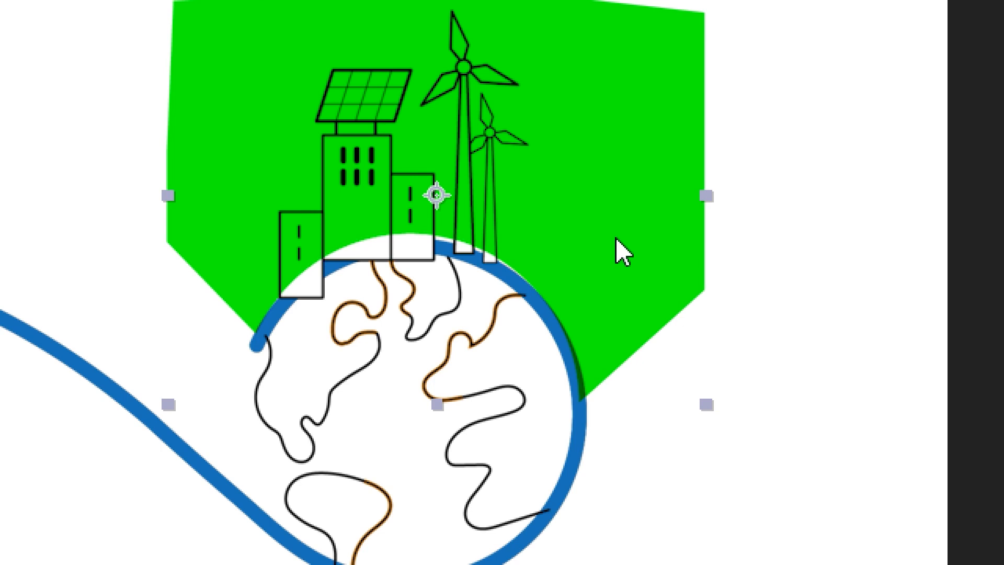
{"action": "key", "text": "Down"}
{"action": "key", "text": "Down"}
{"action": "key", "text": "Down"}
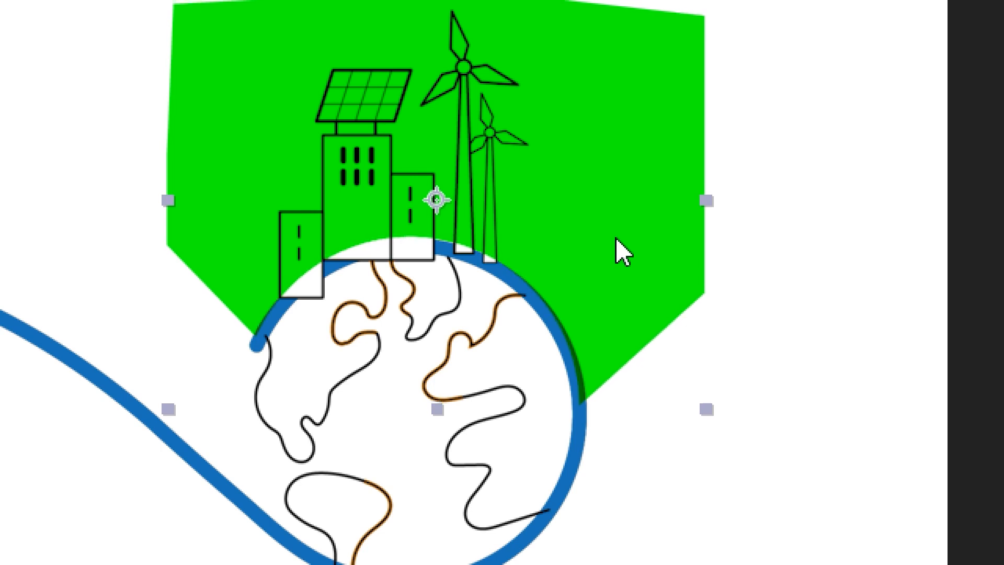
{"action": "key", "text": "Down"}
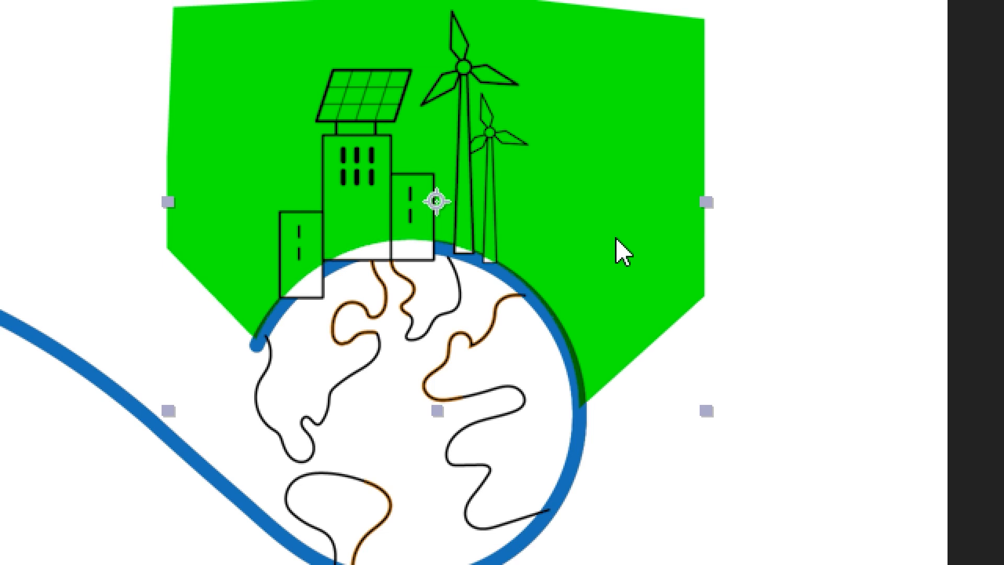
{"action": "key", "text": "Up"}
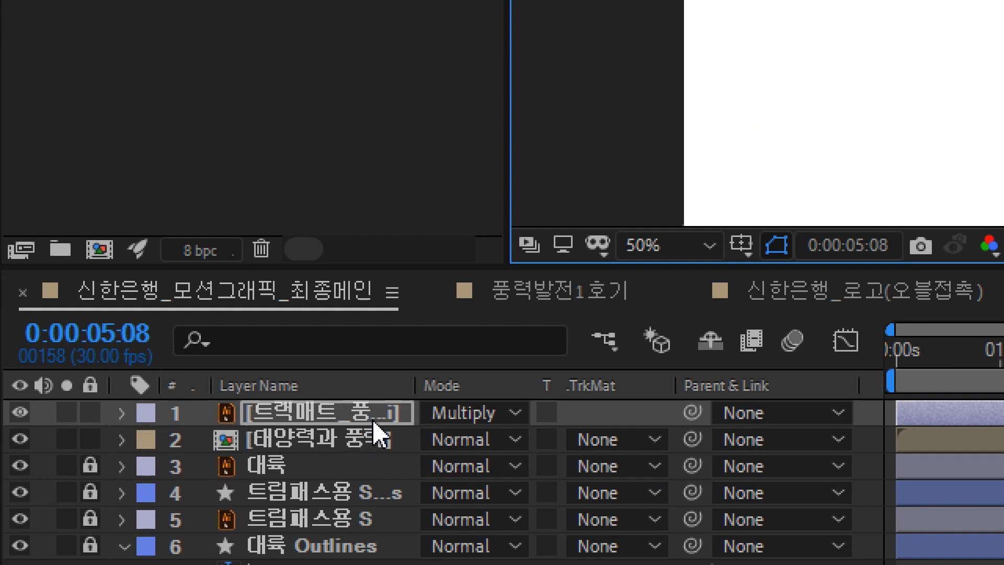
Apply the 트랙매트_풍력 layer as an Alpha Matte to the 태양력과 풍력 layer
{"action": "left_click", "coordinate": [655, 441]}
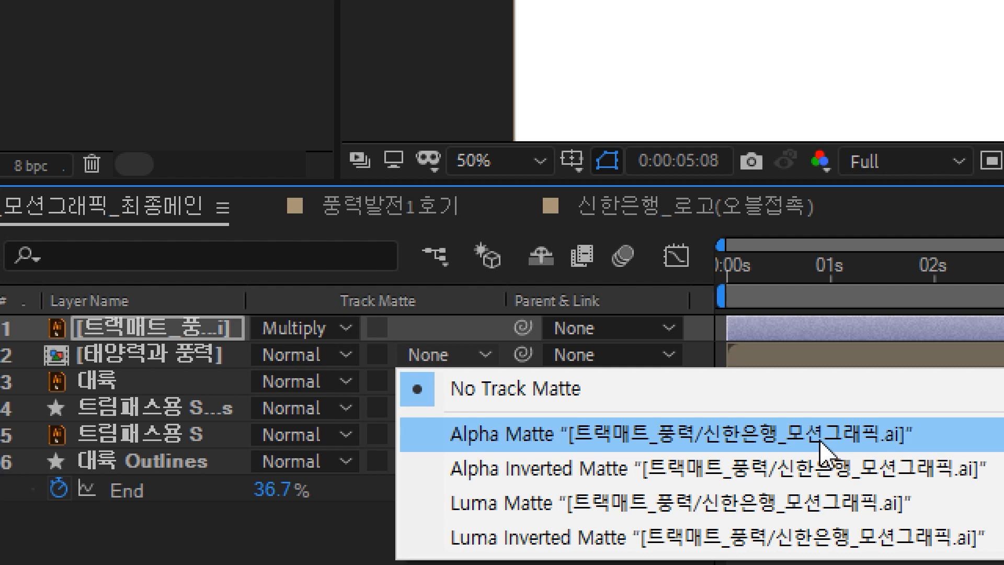
{"action": "left_click", "coordinate": [820, 444]}
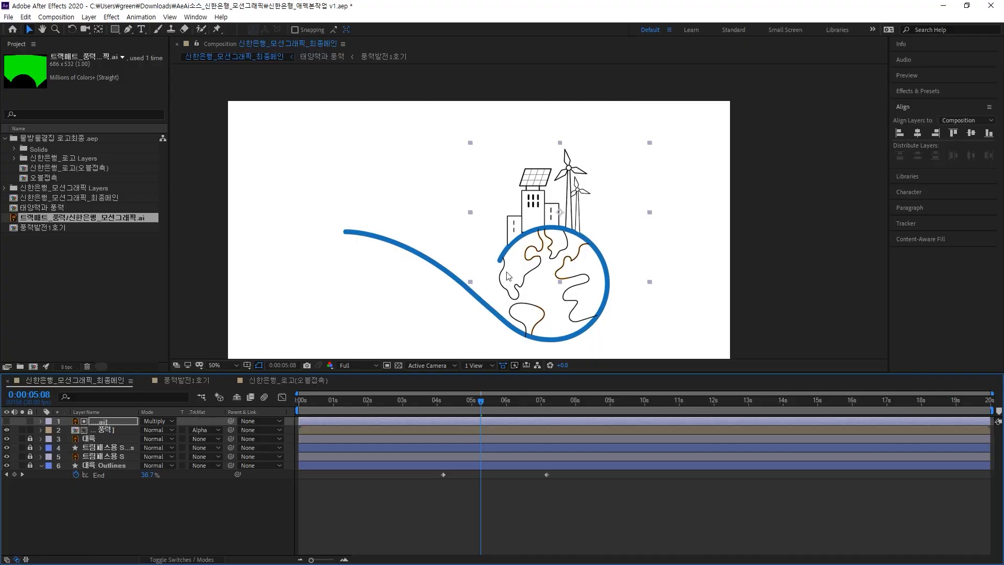
{"action": "left_click", "coordinate": [695, 212]}
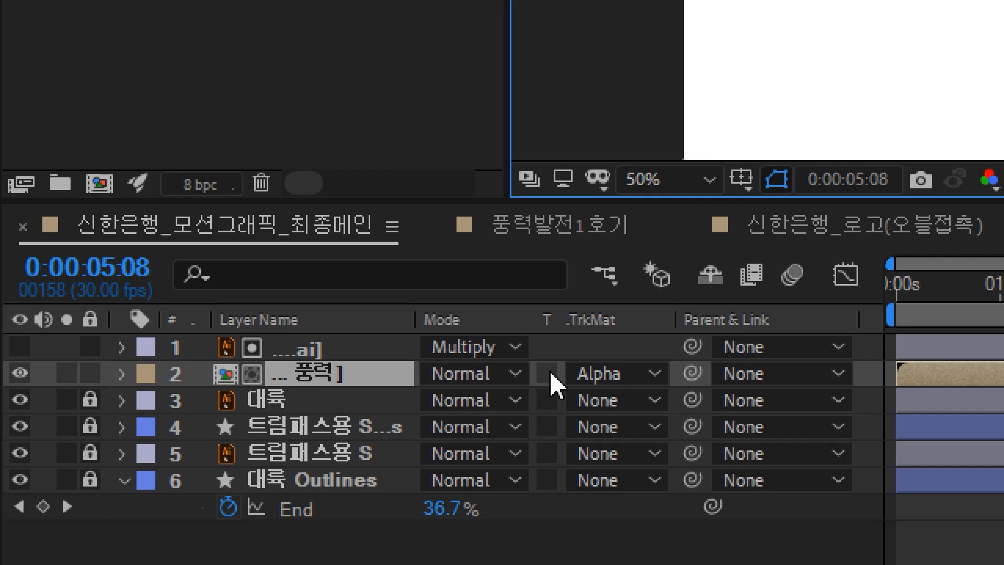
Switch the 태양력과 풍력 layer to No Track Matte and back to Alpha Matte to compare the result
{"action": "left_click", "coordinate": [654, 379]}
{"action": "left_click", "coordinate": [658, 407]}
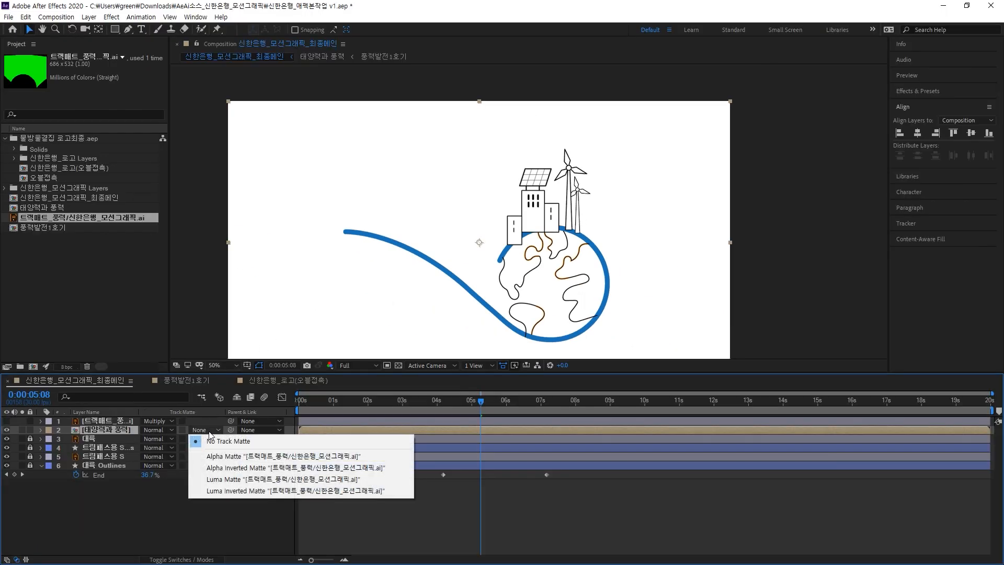
{"action": "left_click", "coordinate": [226, 456]}
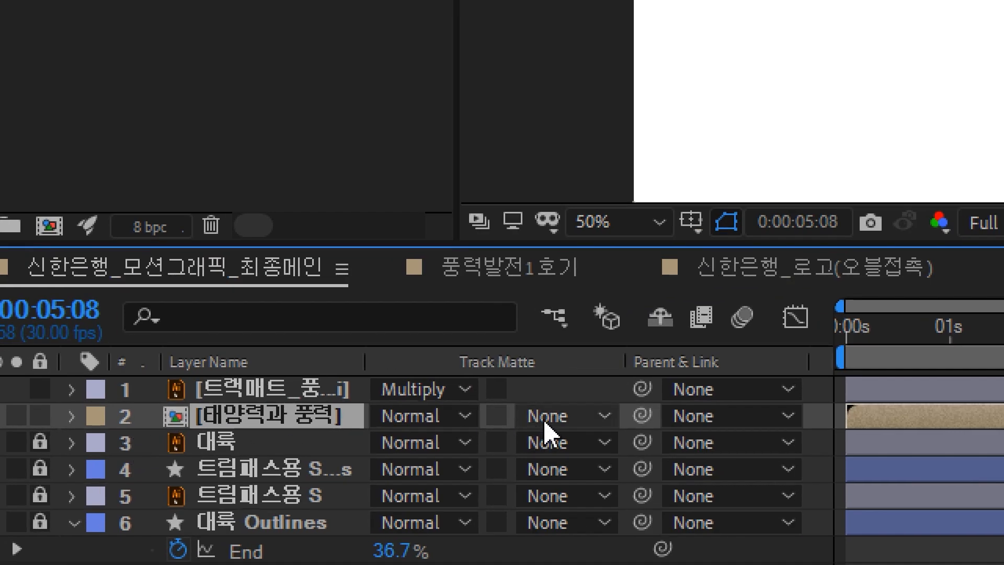
{"action": "left_click", "coordinate": [544, 422]}
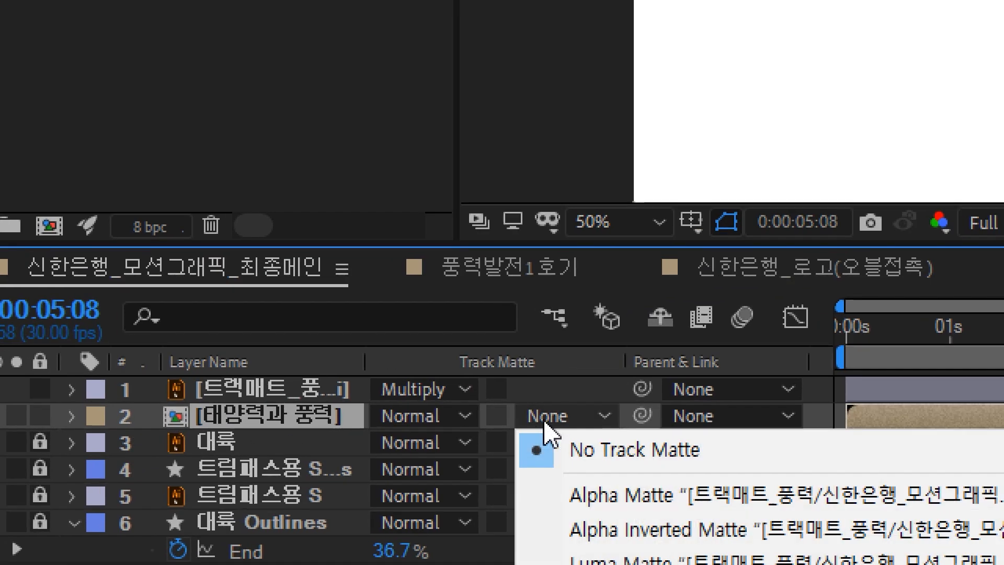
{"action": "left_click", "coordinate": [882, 505]}
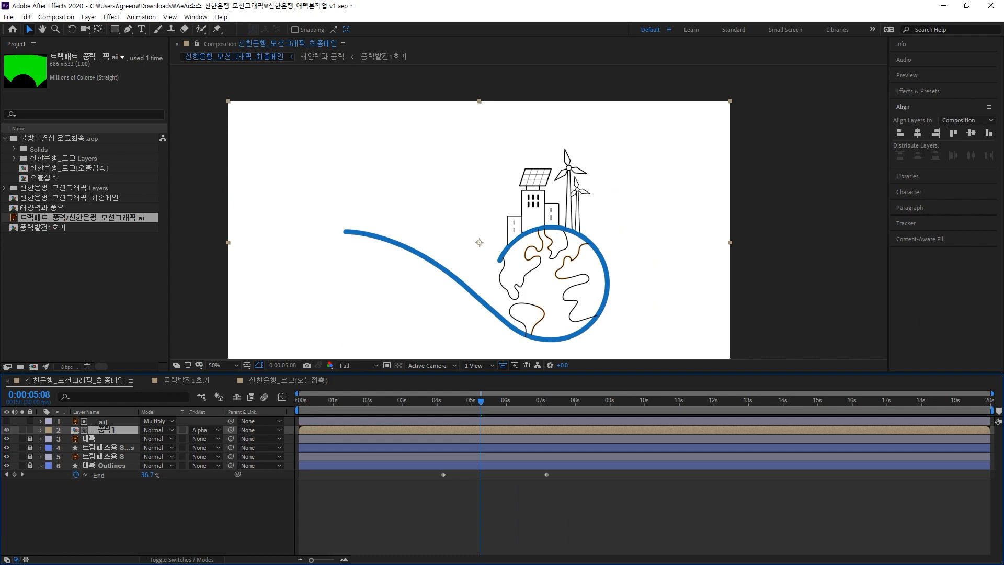
{"action": "left_click", "coordinate": [122, 504]}
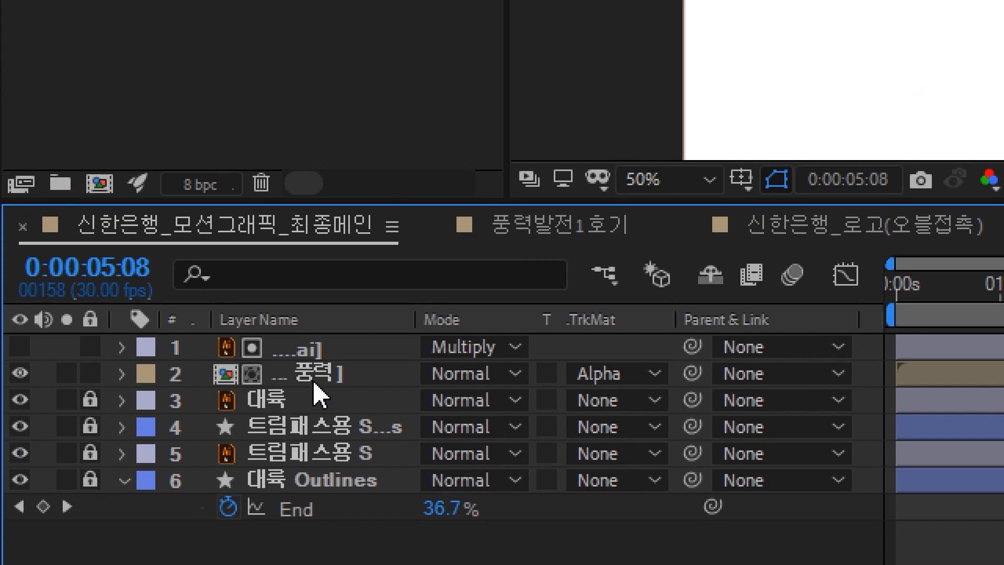
Send the 트랙매트_풍력 matte and 태양력과 풍력 layers together to the bottom of the layer stack
{"action": "left_click", "coordinate": [314, 413]}
{"action": "left_click", "coordinate": [322, 351], "text": "shift"}
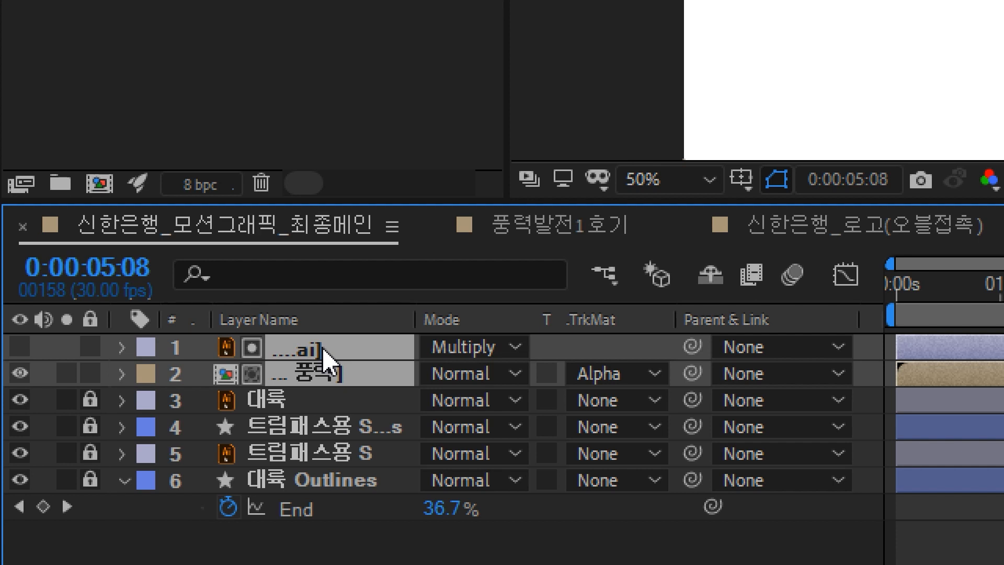
{"action": "key", "text": "ctrl+shift+bracketleft"}
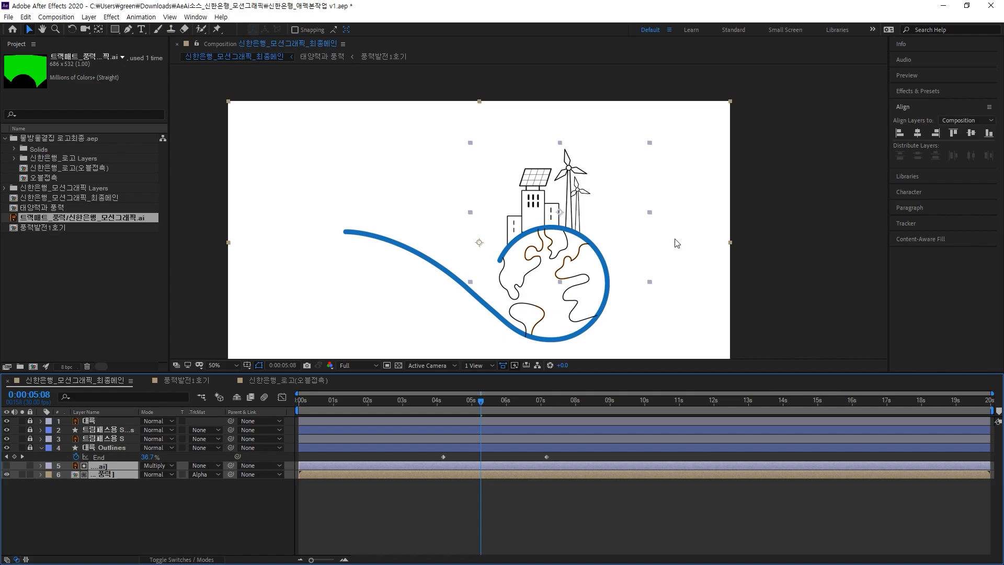
{"action": "left_click", "coordinate": [676, 239]}
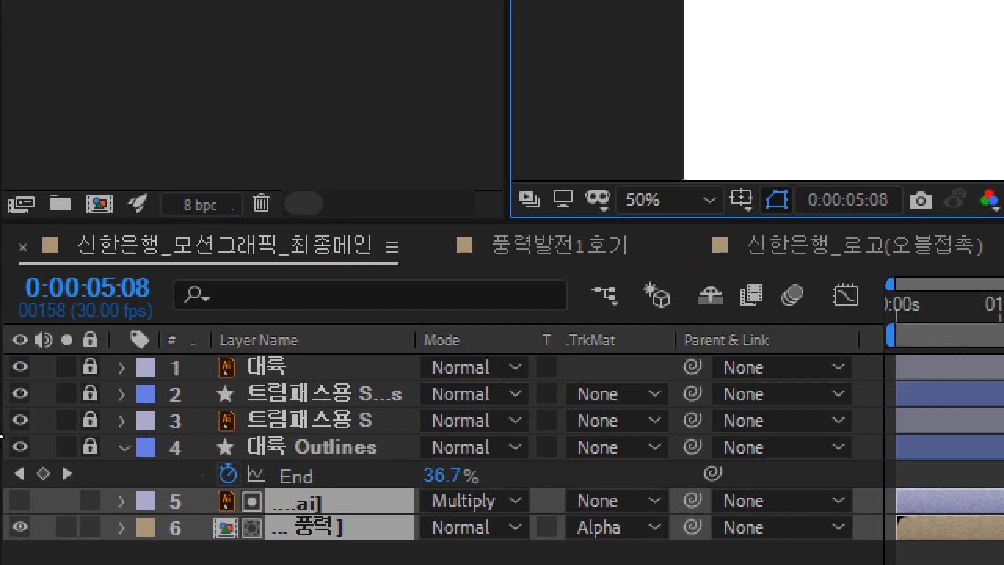
Hide the 트림패스용 S and 대륙 artwork layers and scrub through the drawing of the orange continent outlines
{"action": "left_click", "coordinate": [20, 420]}
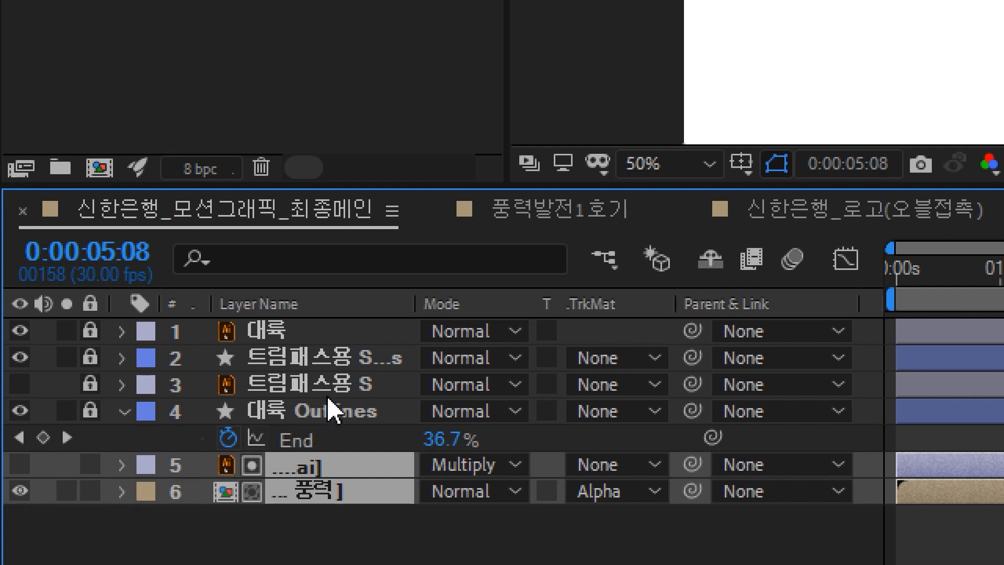
{"action": "left_click", "coordinate": [324, 416]}
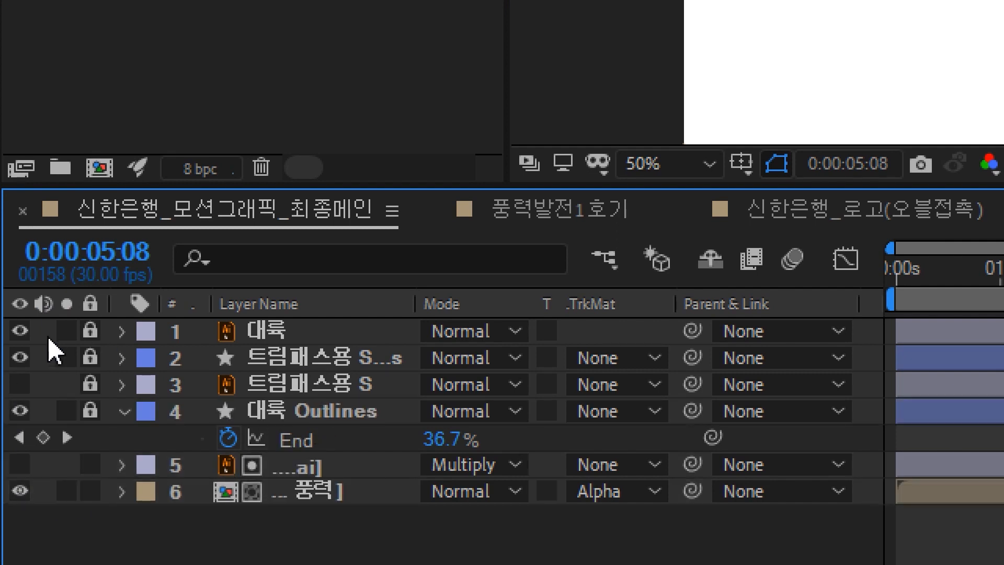
{"action": "left_click", "coordinate": [20, 331]}
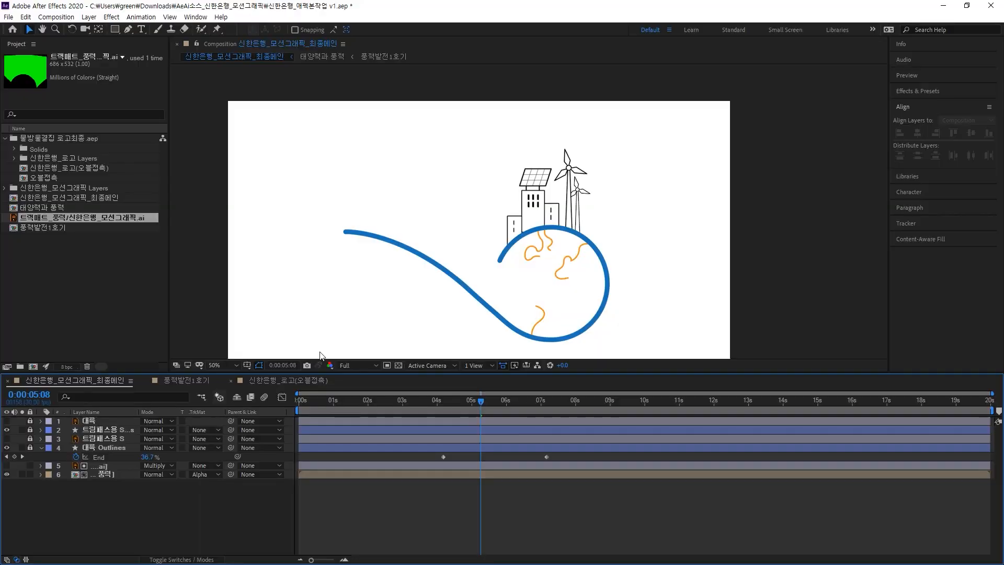
{"action": "left_click", "coordinate": [635, 233]}
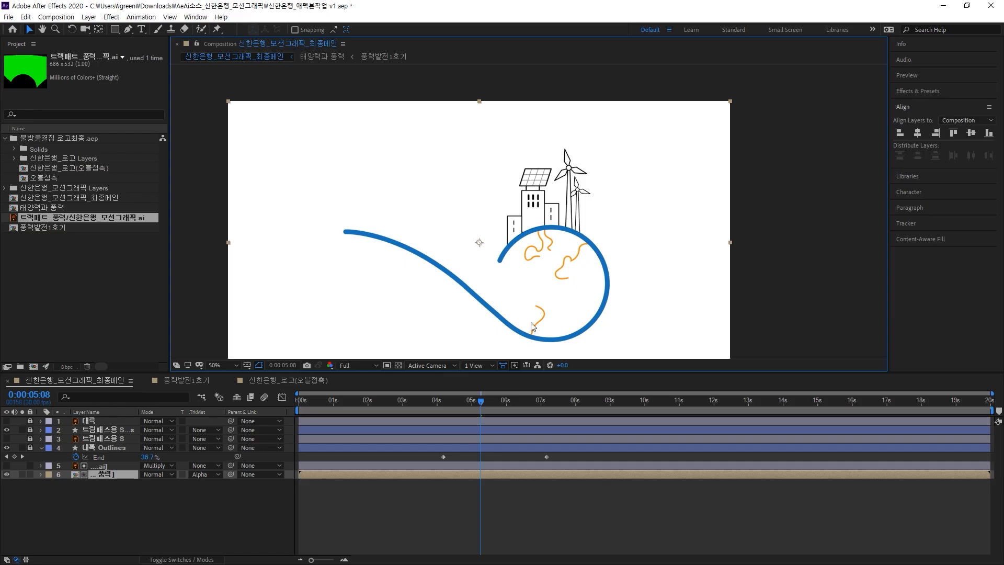
{"action": "mouse_move", "coordinate": [478, 399]}
{"action": "left_mouse_down"}
{"action": "mouse_move", "coordinate": [219, 401]}
{"action": "mouse_move", "coordinate": [583, 394]}
{"action": "mouse_move", "coordinate": [375, 394]}
{"action": "mouse_move", "coordinate": [550, 393]}
{"action": "left_mouse_up"}
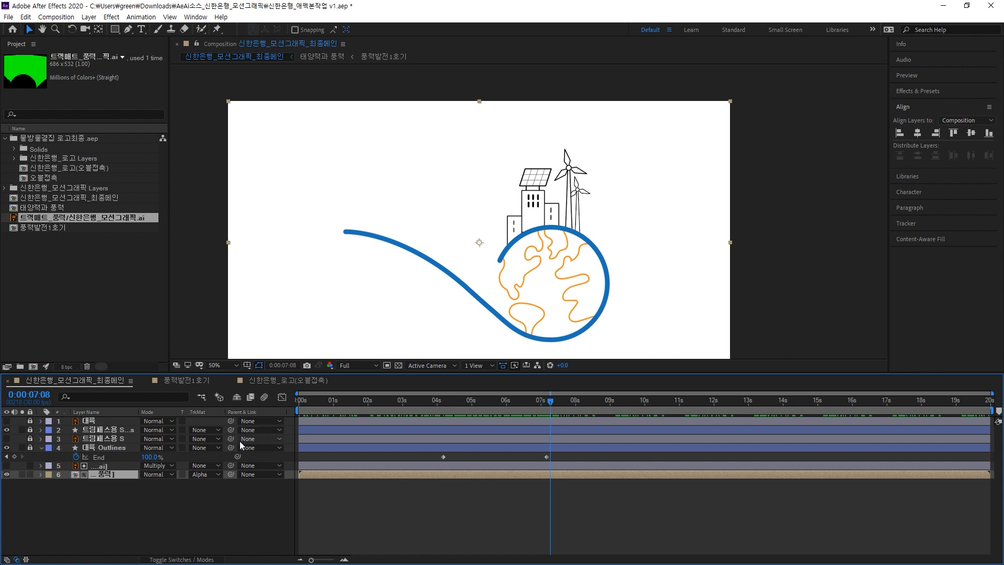
Unlock all the locked layers and reveal the keyframes of every layer in the composition
{"action": "left_click", "coordinate": [121, 496]}
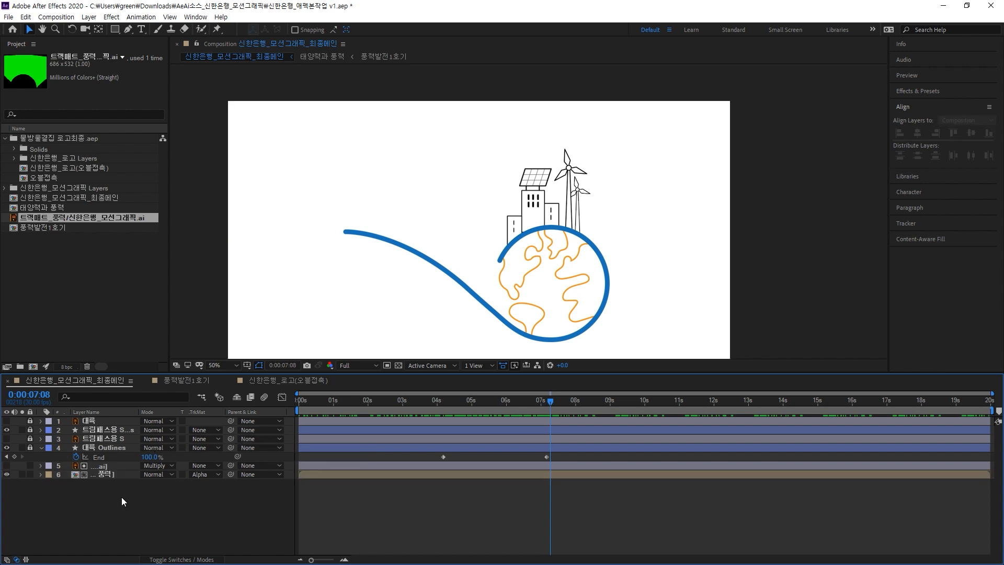
{"action": "key", "text": "ctrl+a"}
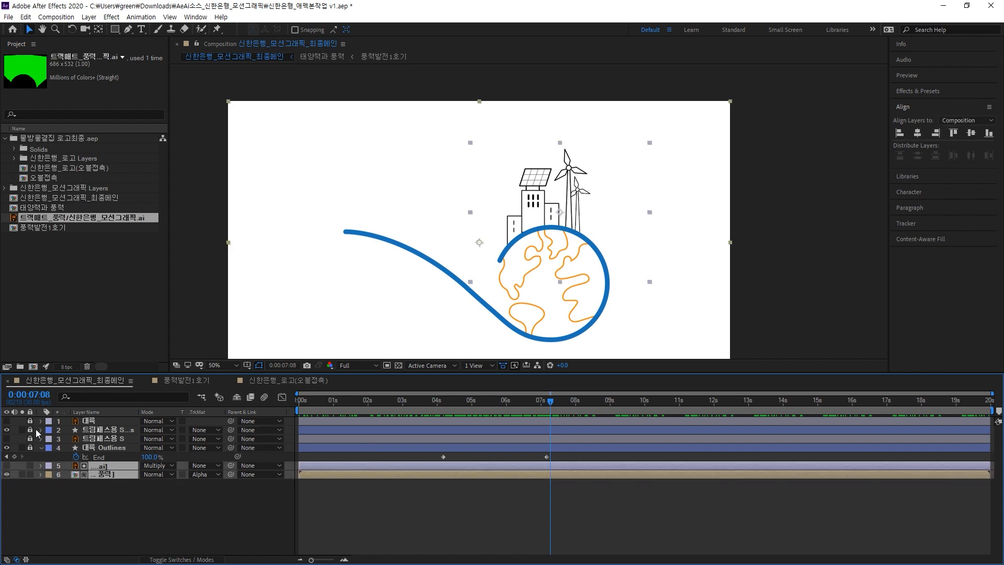
{"action": "left_click", "coordinate": [108, 503]}
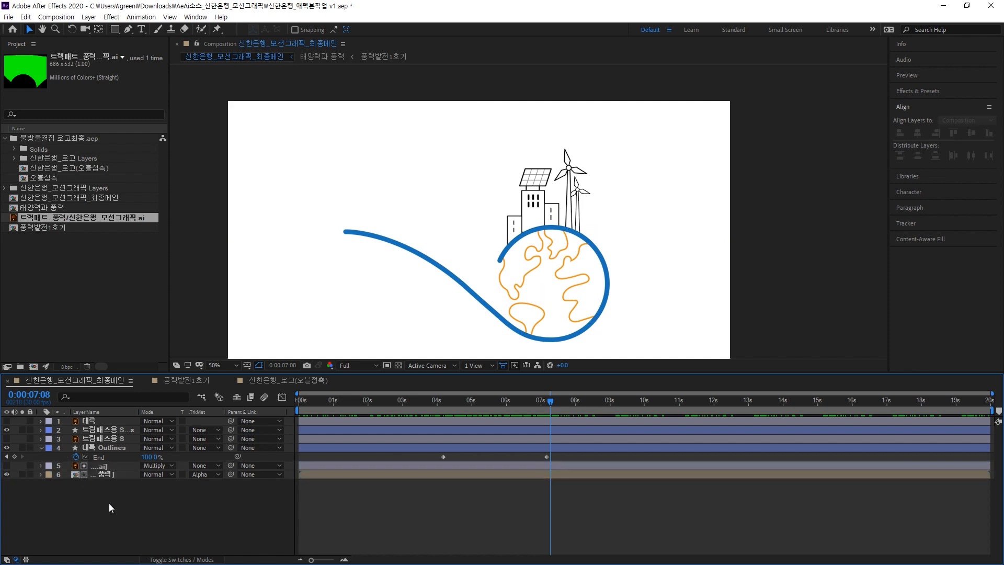
{"action": "key", "text": "ctrl+a"}
{"action": "key", "text": "u"}
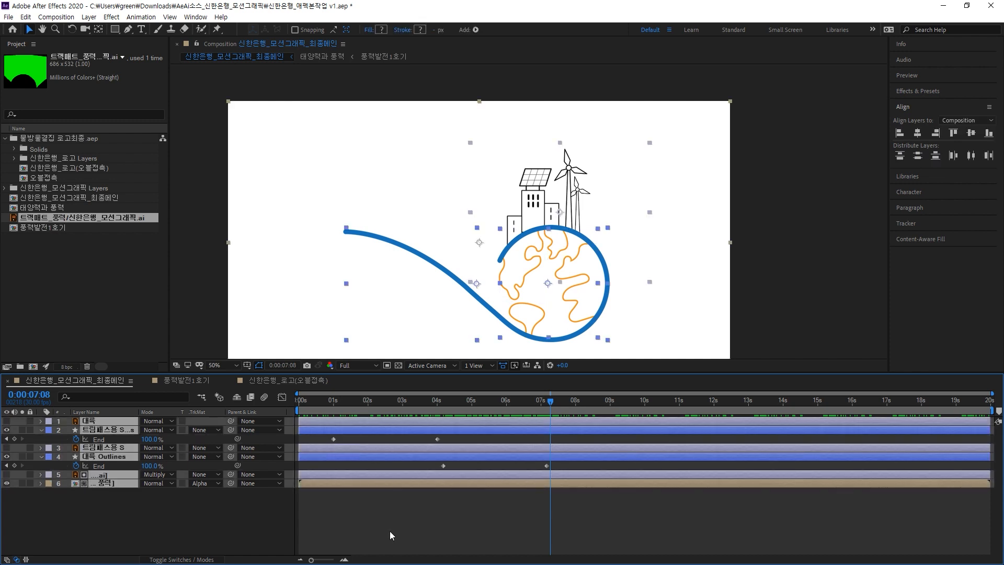
{"action": "left_click", "coordinate": [594, 501]}
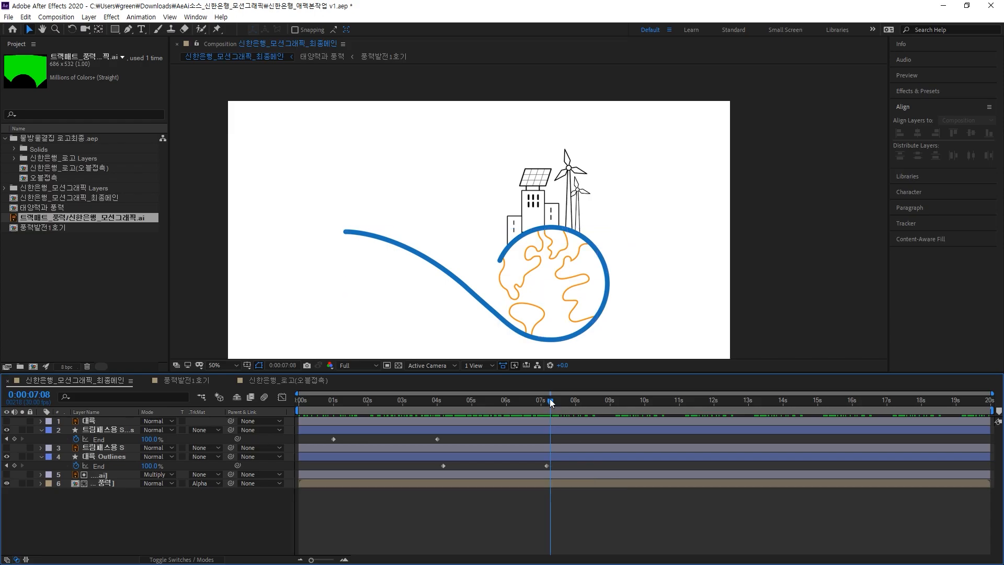
Move the current time to 0:00:07:06, where the End animation of 대륙 Outlines finishes
{"action": "left_click_drag", "start_coordinate": [557, 269], "coordinate": [305, 283]}
{"action": "left_click_drag", "start_coordinate": [467, 407], "coordinate": [548, 413]}
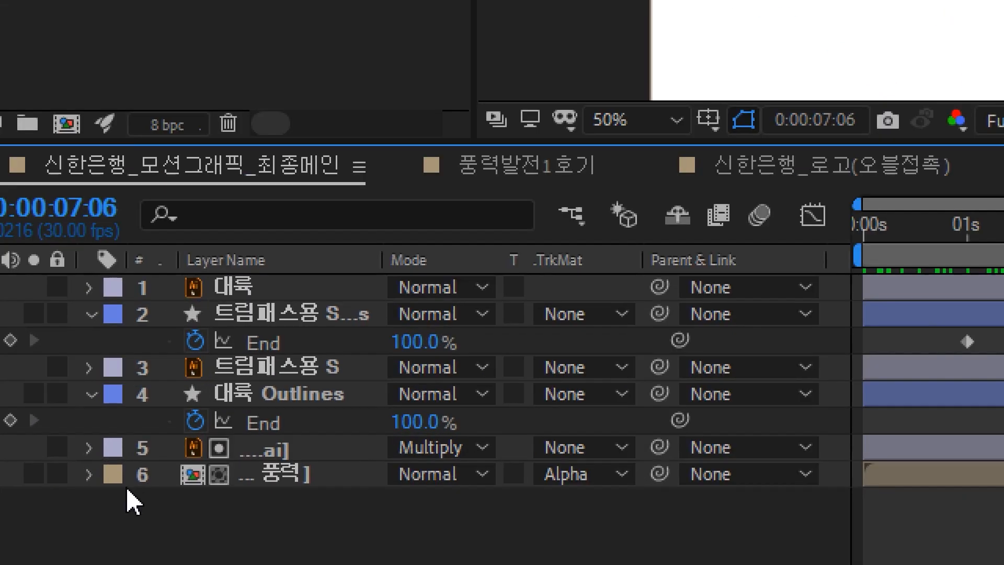
{"action": "left_click", "coordinate": [285, 450]}
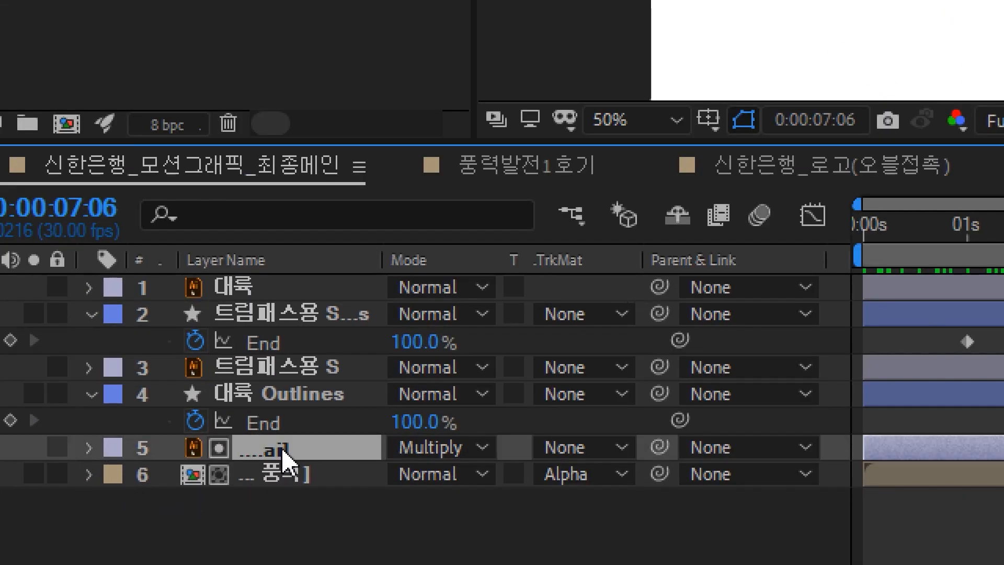
{"action": "left_click", "coordinate": [287, 475], "text": "shift"}
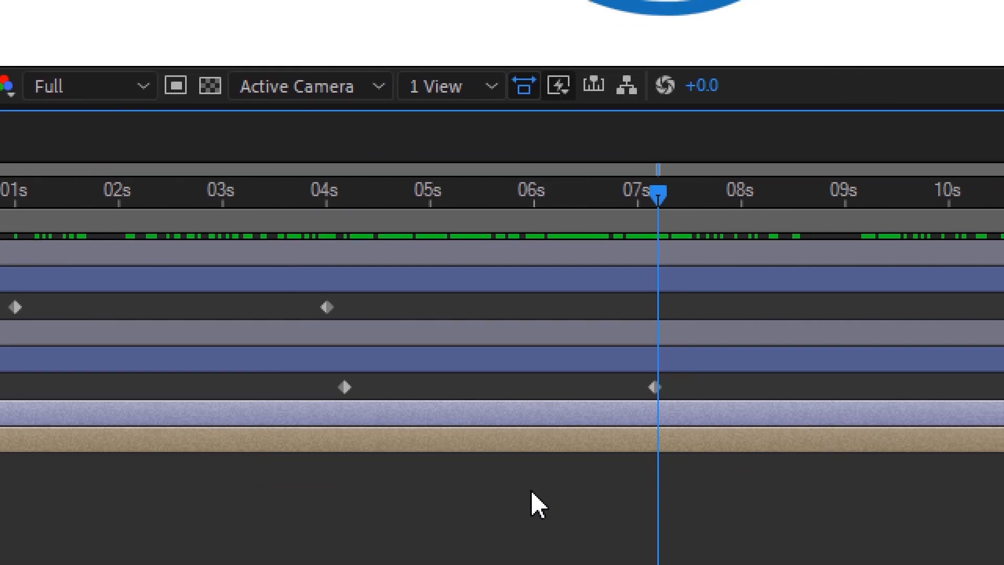
{"action": "left_click", "coordinate": [455, 460]}
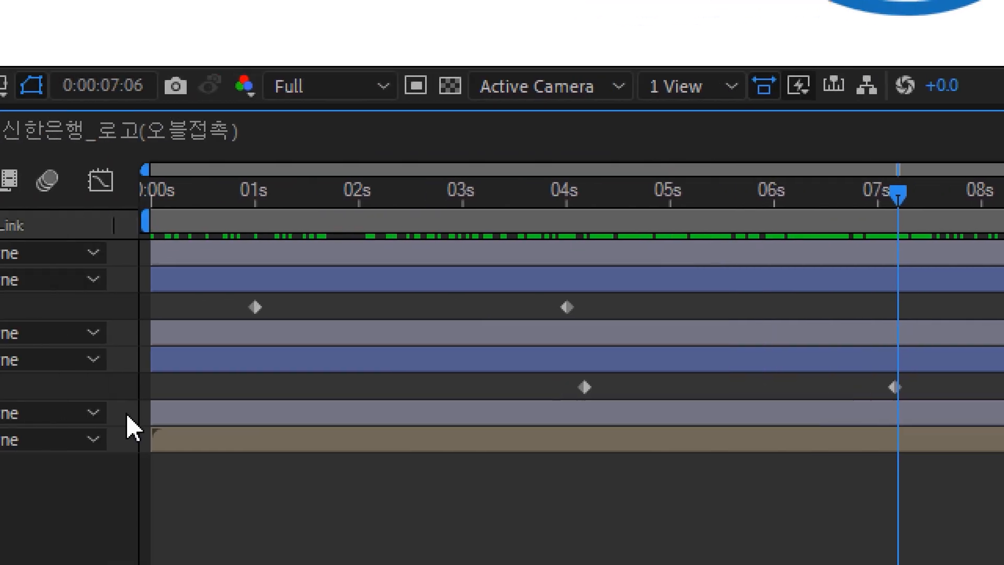
Try to shift only the matte layer in time without the 태양력과 풍력 layer, and undo the shift
{"action": "left_click_drag", "start_coordinate": [251, 416], "coordinate": [293, 412]}
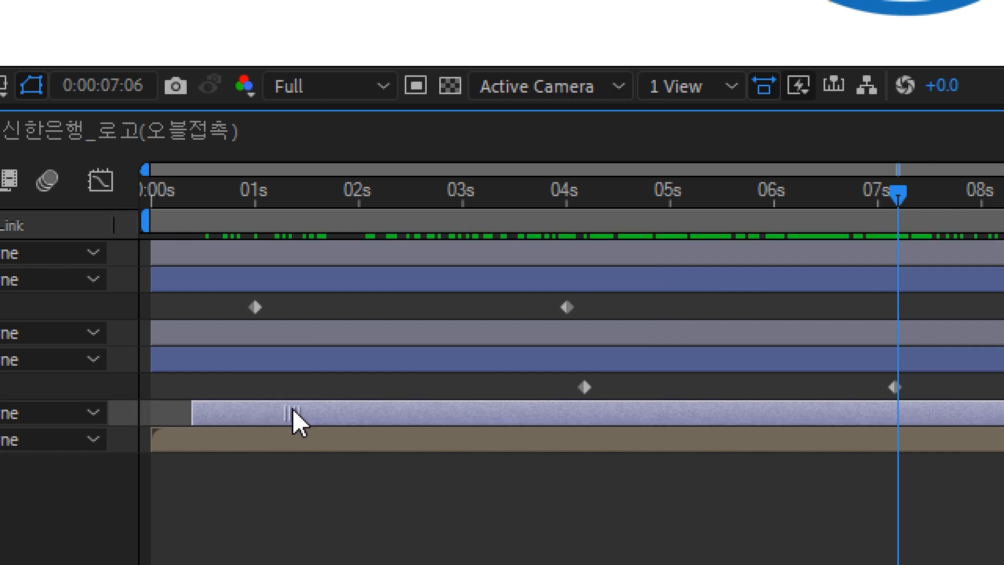
{"action": "key", "text": "ctrl+z"}
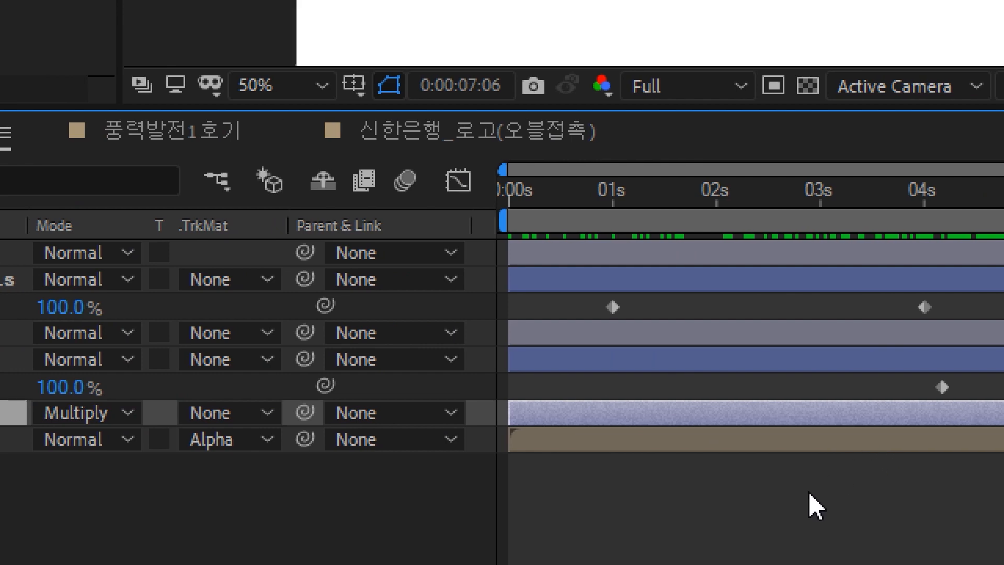
{"action": "left_click_drag", "start_coordinate": [810, 491], "coordinate": [764, 422]}
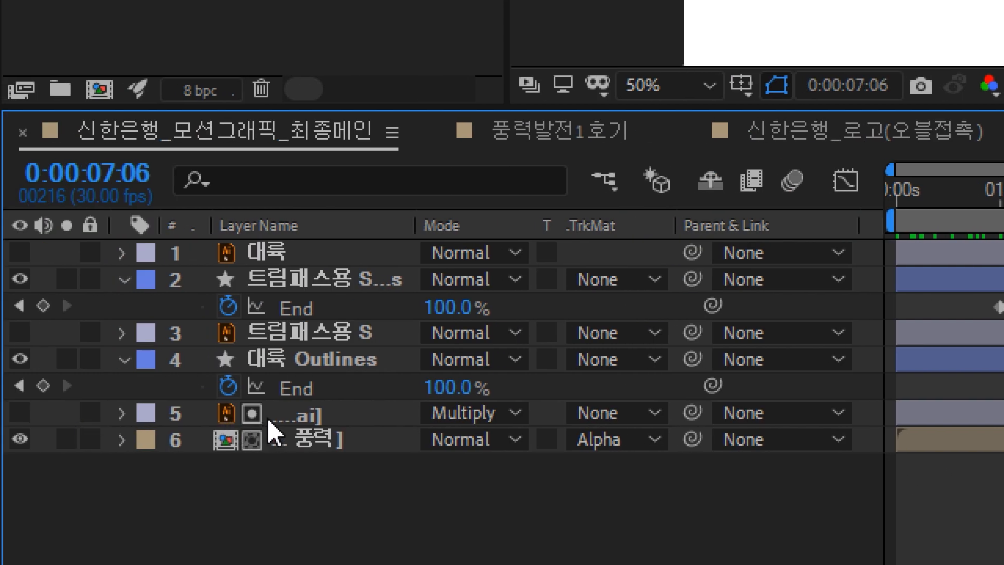
Shift the matte and 태양력과 풍력 layers together so both start at 0:00:07:06, and scrub to 0:00:08:10 to check
{"action": "left_click", "coordinate": [282, 415]}
{"action": "left_click", "coordinate": [281, 443], "text": "ctrl"}
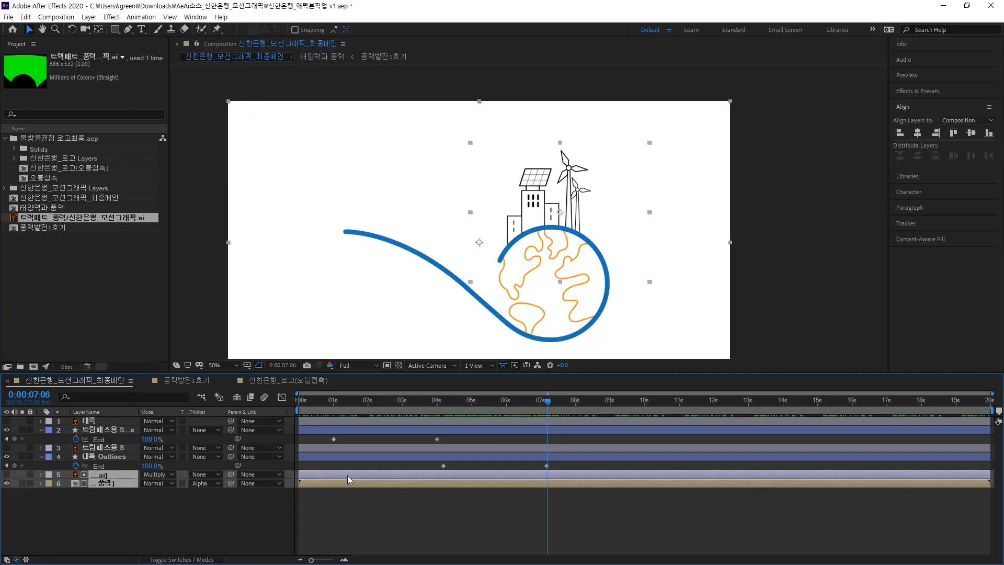
{"action": "left_click_drag", "start_coordinate": [845, 416], "coordinate": [1003, 415]}
{"action": "left_click_drag", "start_coordinate": [472, 475], "coordinate": [600, 460]}
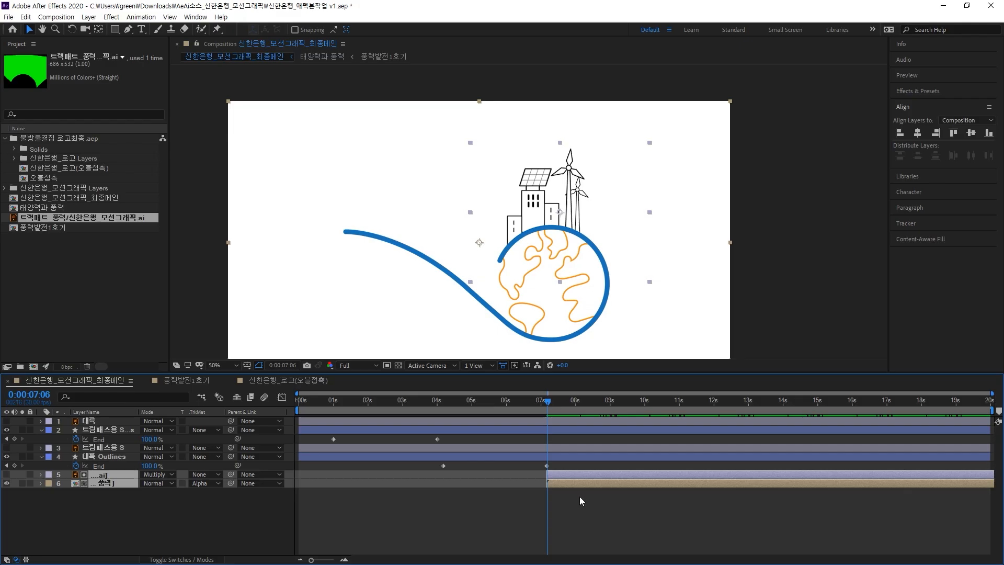
{"action": "left_click", "coordinate": [581, 522]}
{"action": "mouse_move", "coordinate": [548, 406]}
{"action": "left_mouse_down"}
{"action": "mouse_move", "coordinate": [427, 408]}
{"action": "mouse_move", "coordinate": [567, 406]}
{"action": "mouse_move", "coordinate": [350, 411]}
{"action": "mouse_move", "coordinate": [595, 414]}
{"action": "mouse_move", "coordinate": [522, 420]}
{"action": "mouse_move", "coordinate": [588, 424]}
{"action": "left_mouse_up"}
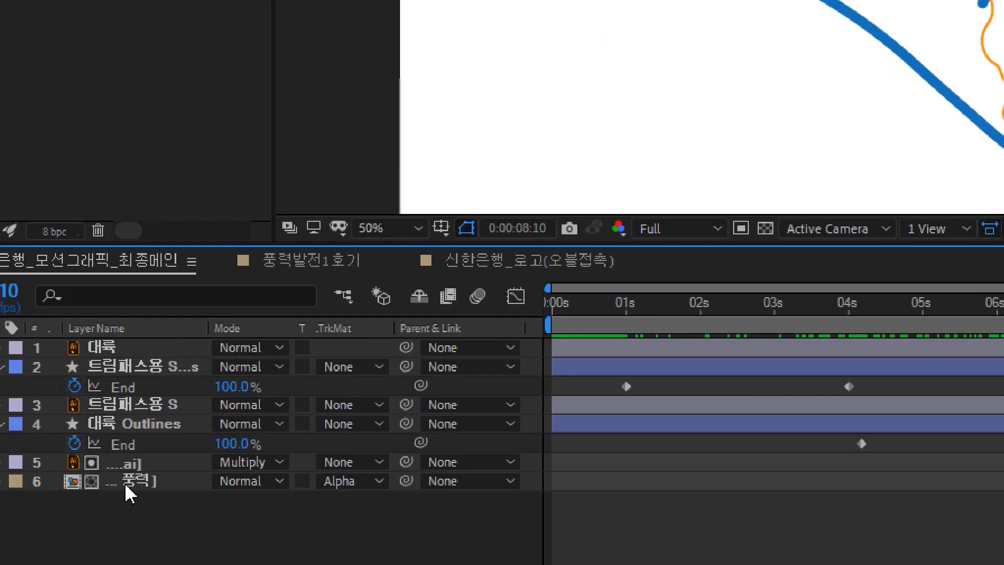
Widen the Layer Name column and rename the 트랙매트_풍력 matte layer as 트랙매트
{"action": "left_click", "coordinate": [102, 483]}
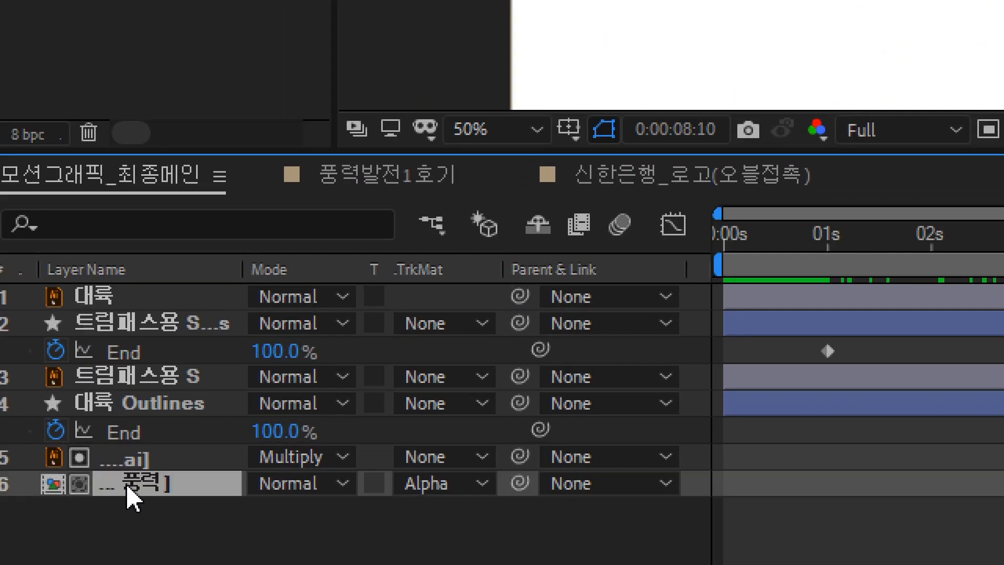
{"action": "left_click_drag", "start_coordinate": [242, 268], "coordinate": [378, 268]}
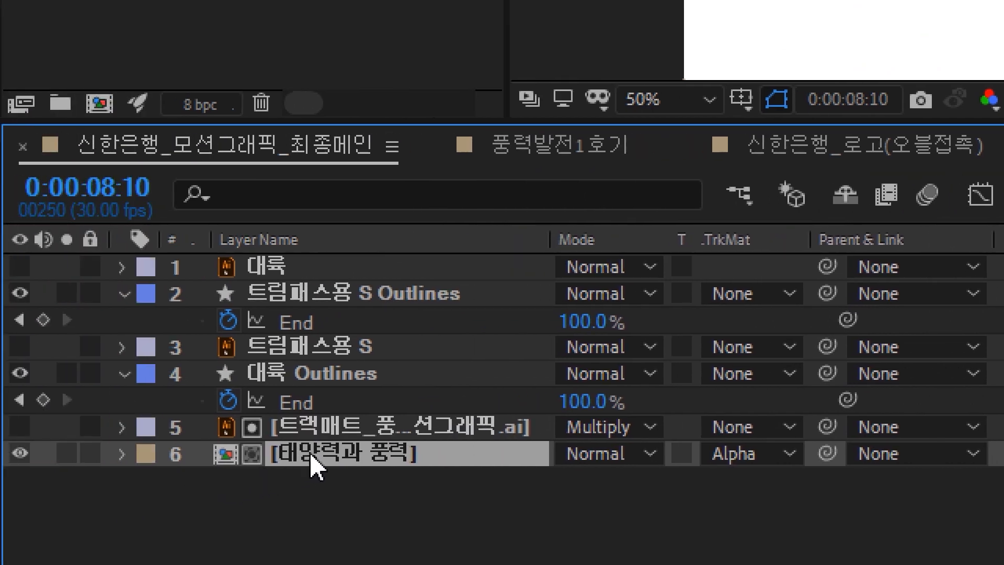
{"action": "left_click", "coordinate": [319, 434]}
{"action": "key", "text": "Return"}
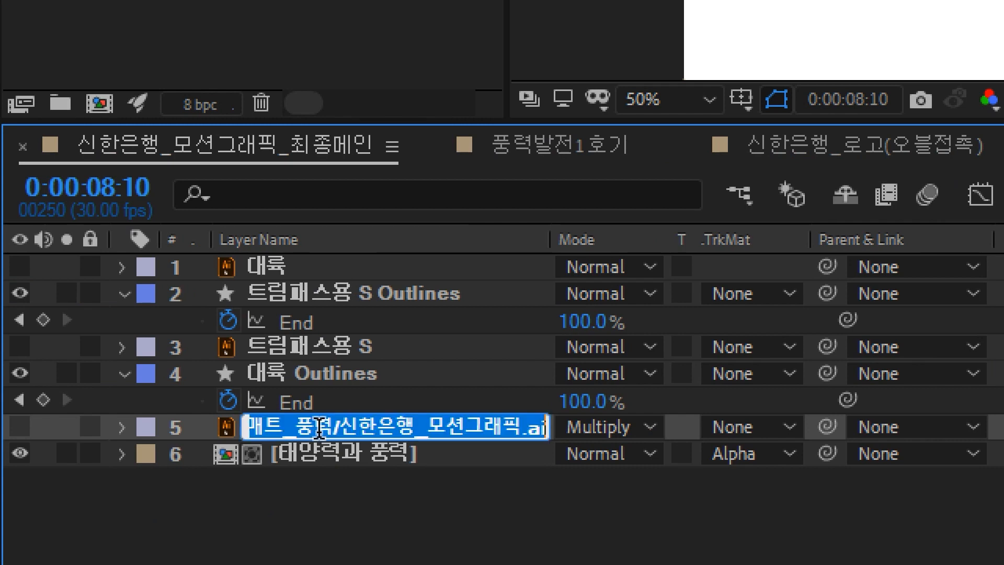
{"action": "left_click", "coordinate": [319, 432]}
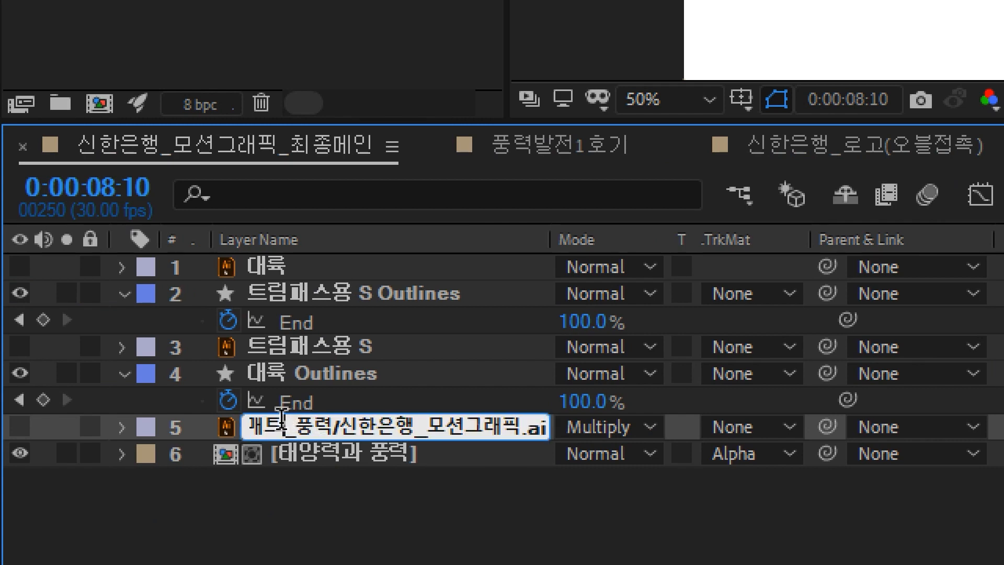
{"action": "key", "text": "shift+End"}
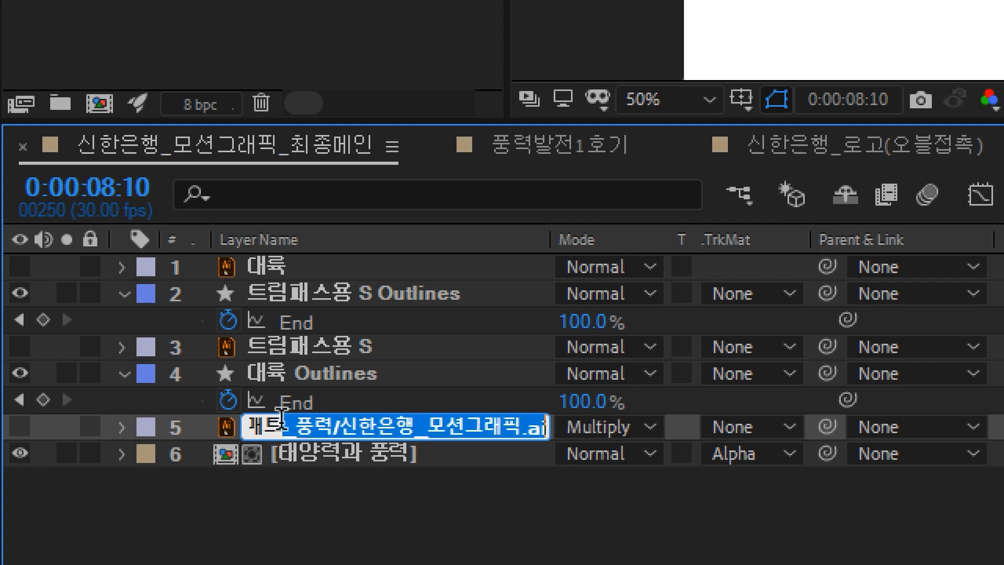
{"action": "key", "text": "BackSpace"}
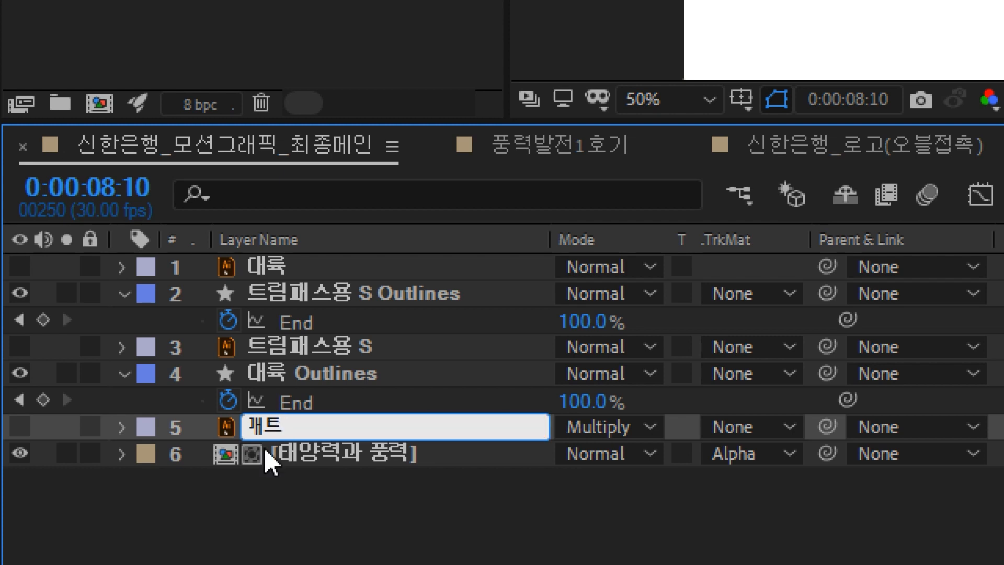
{"action": "left_click", "coordinate": [258, 496]}
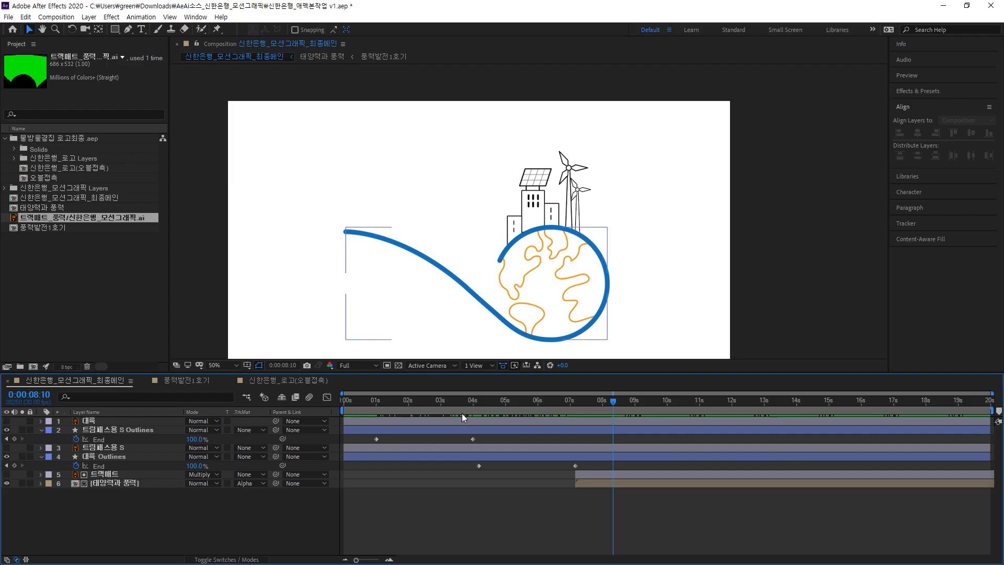
Preview the composition from the start in a maximized view fitted to the window, and restore the workspace layout
{"action": "left_click", "coordinate": [752, 340]}
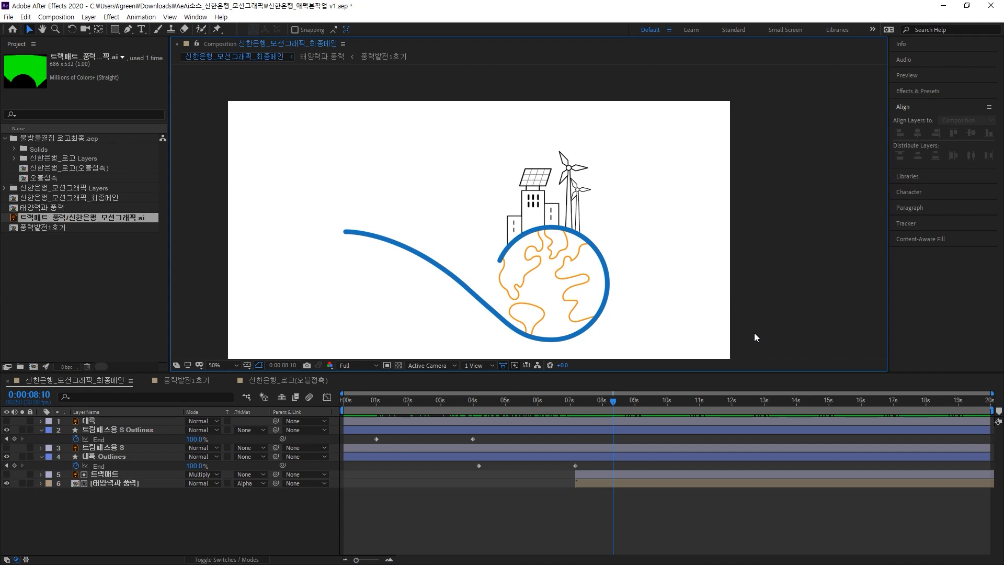
{"action": "key", "text": "grave"}
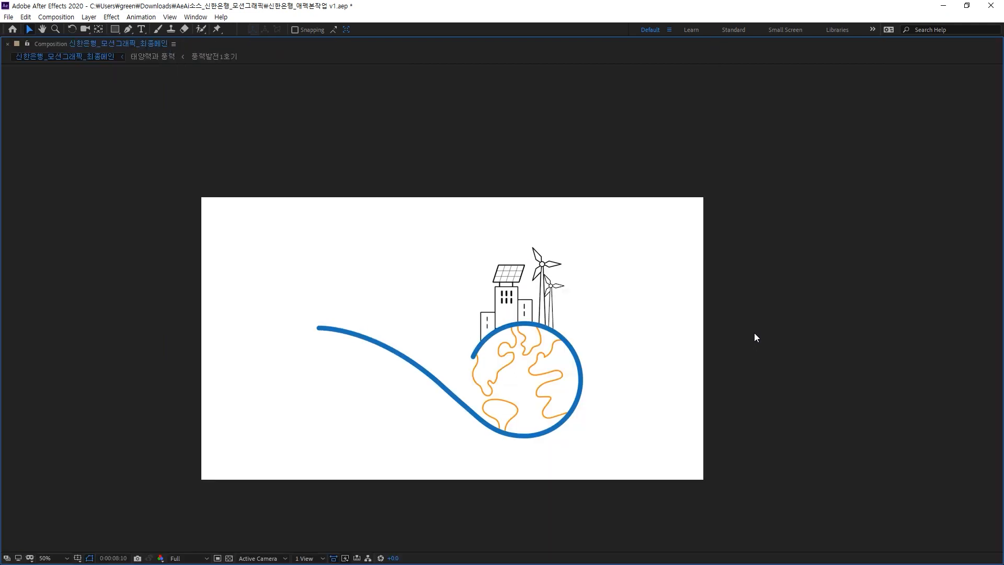
{"action": "key", "text": "shift+slash"}
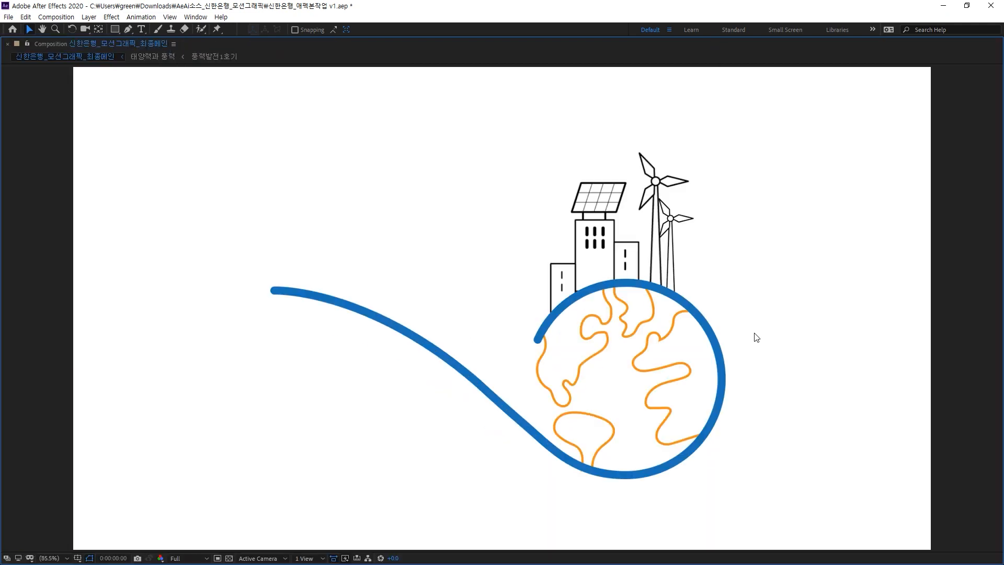
{"action": "key", "text": "Home"}
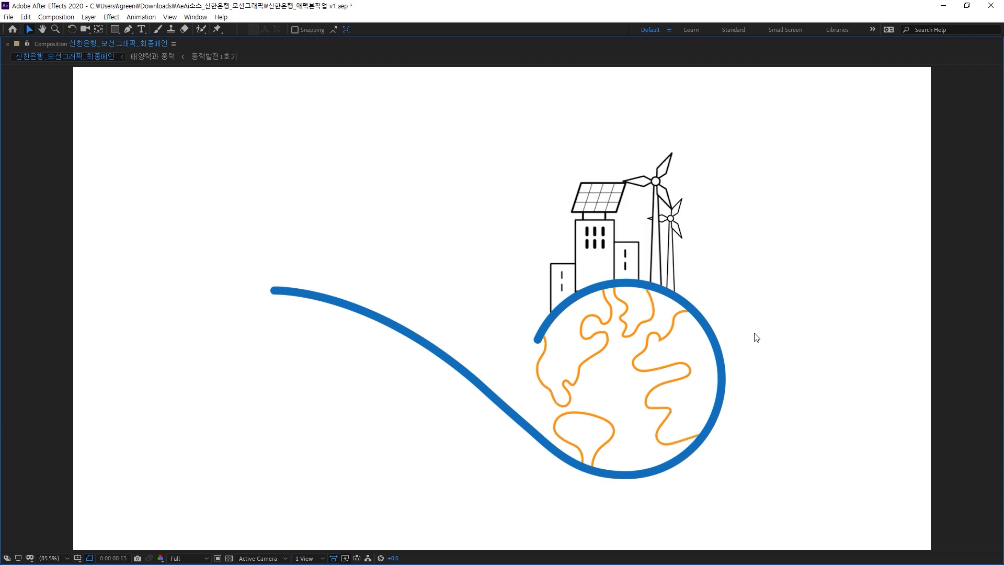
{"action": "key", "text": "grave"}
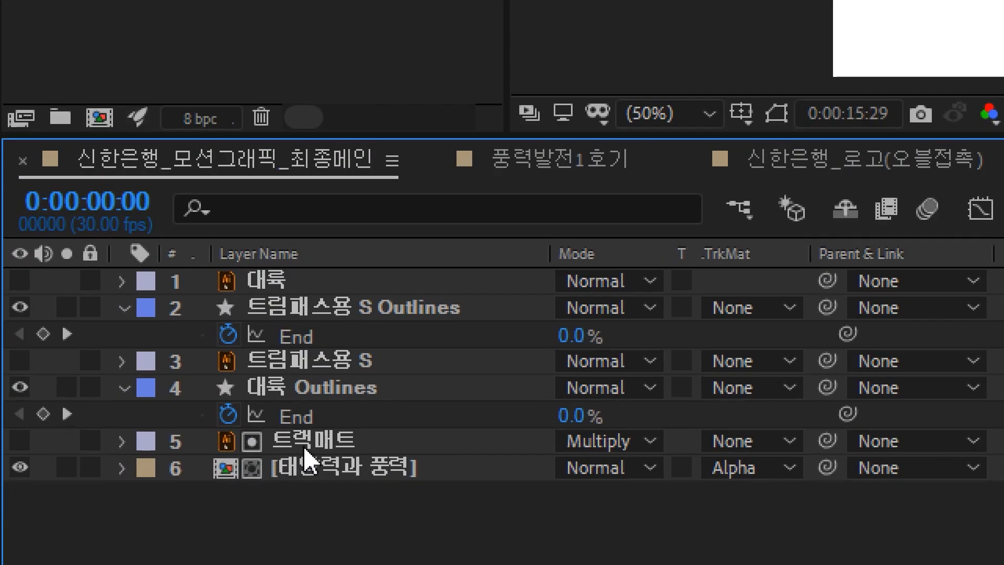
Preview the main composition and open the 태양력과 풍력 precomposition from its layer beneath the 트랙매트 matte
{"action": "left_click", "coordinate": [305, 449]}
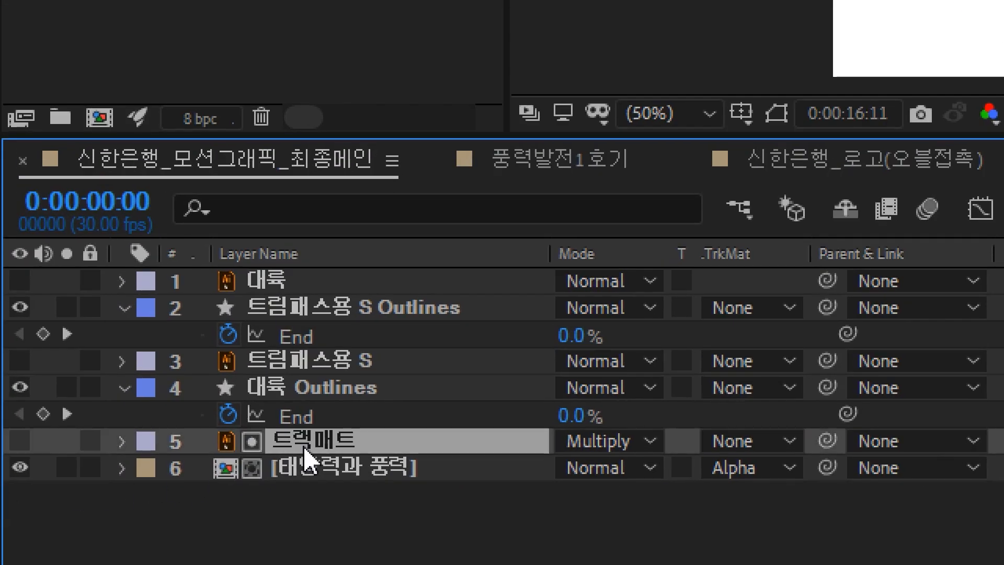
{"action": "left_click", "coordinate": [329, 476]}
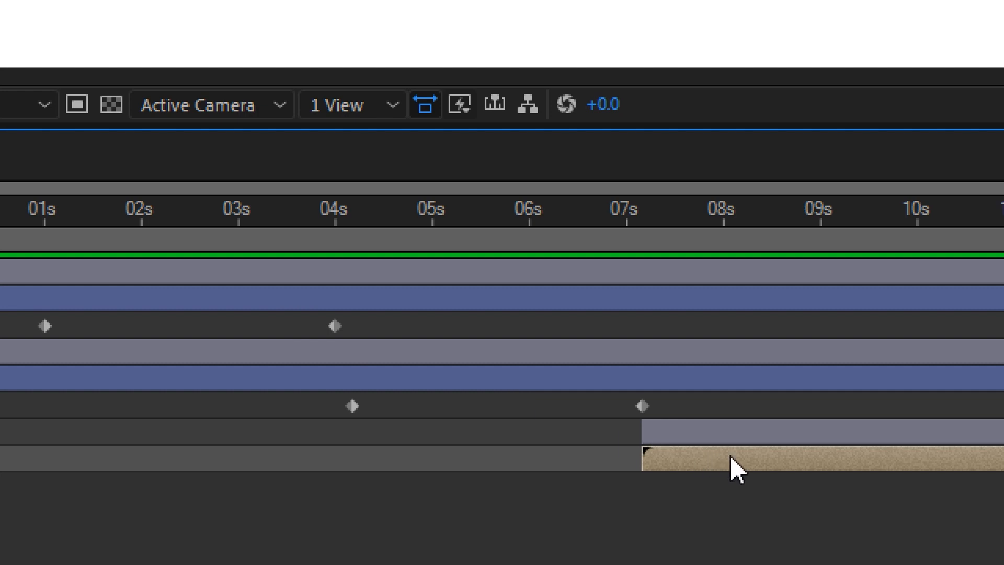
{"action": "key", "text": "space"}
{"action": "key", "text": "space"}
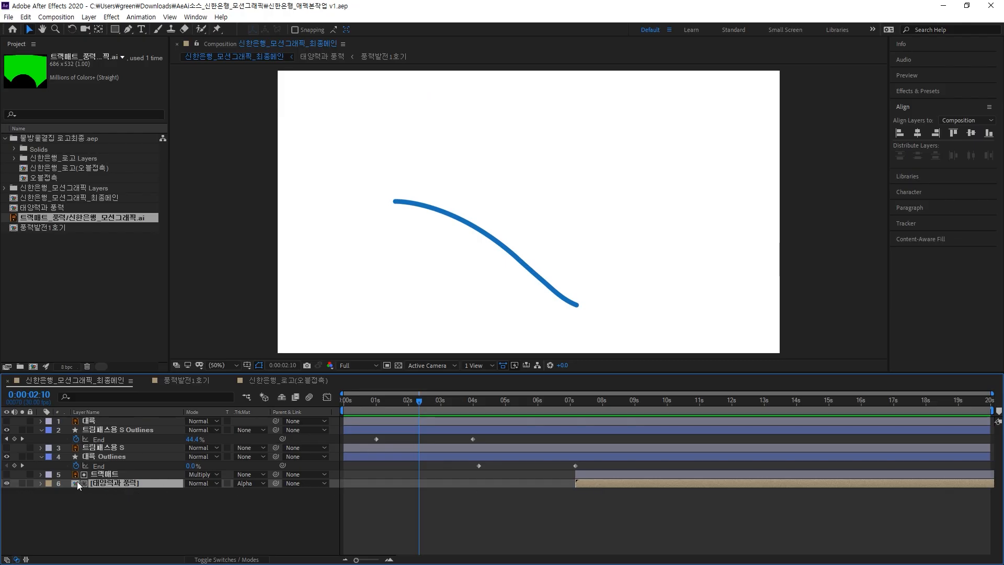
{"action": "double_click", "coordinate": [81, 482]}
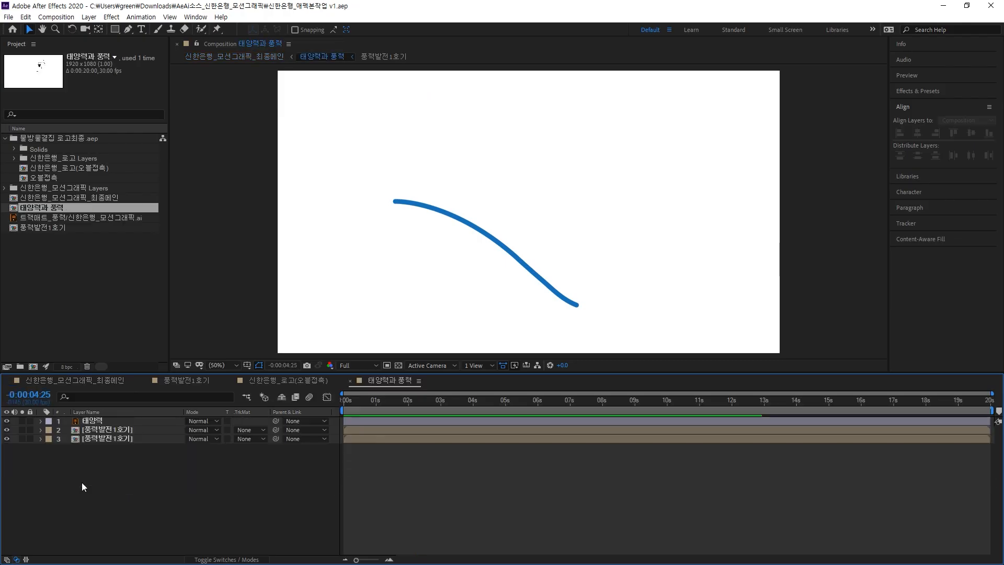
Reset the Default workspace to its saved layout and scrub the 태양력과 풍력 composition to 0:00:05:10
{"action": "left_click", "coordinate": [448, 284]}
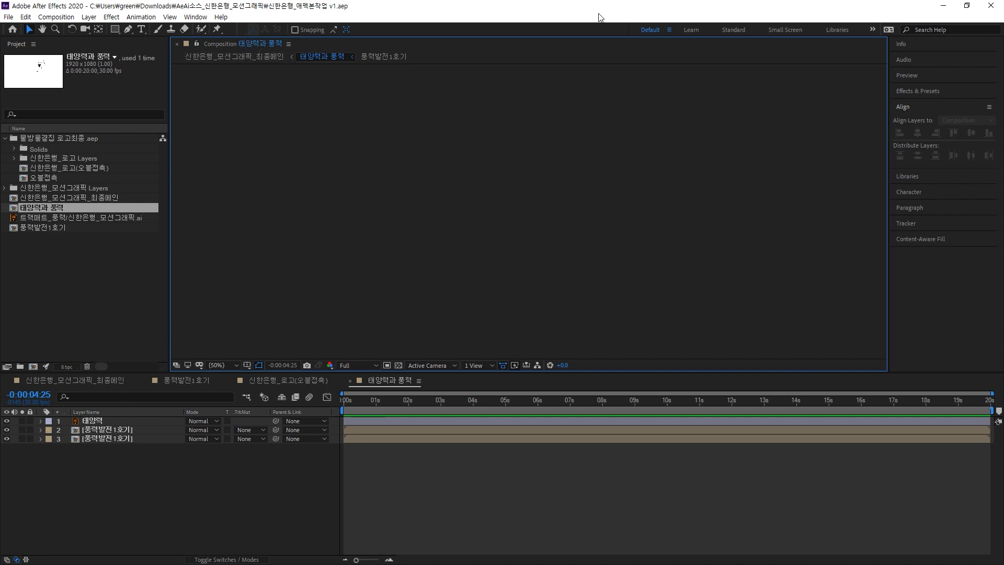
{"action": "left_click", "coordinate": [668, 30]}
{"action": "left_click", "coordinate": [710, 34]}
{"action": "left_click", "coordinate": [395, 404]}
{"action": "left_click_drag", "start_coordinate": [394, 403], "coordinate": [517, 413]}
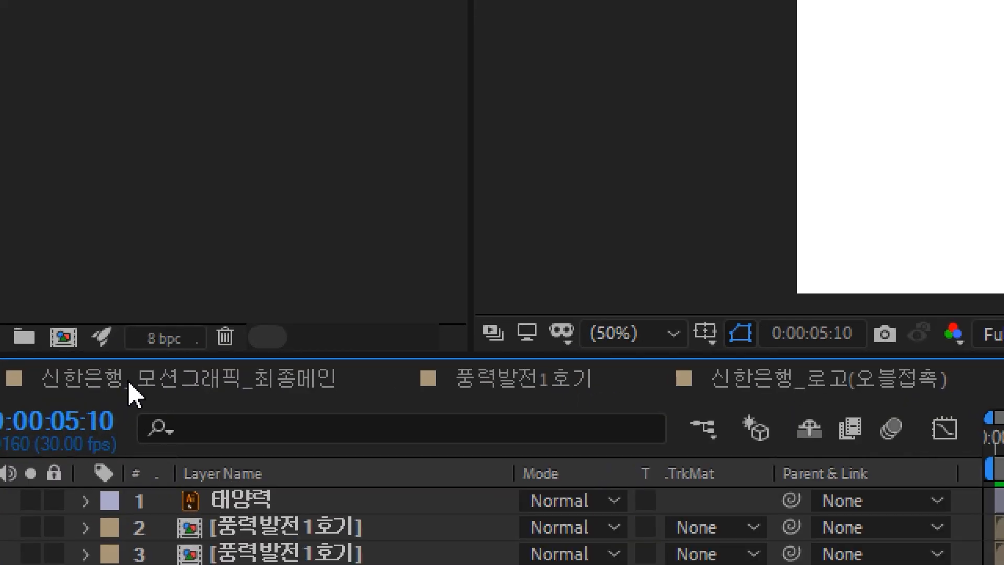
Reorder the open timelines so 태양력과 풍력 directly follows 신한은행_모션그래픽_최종메인, and return to the main composition
{"action": "left_click", "coordinate": [130, 385]}
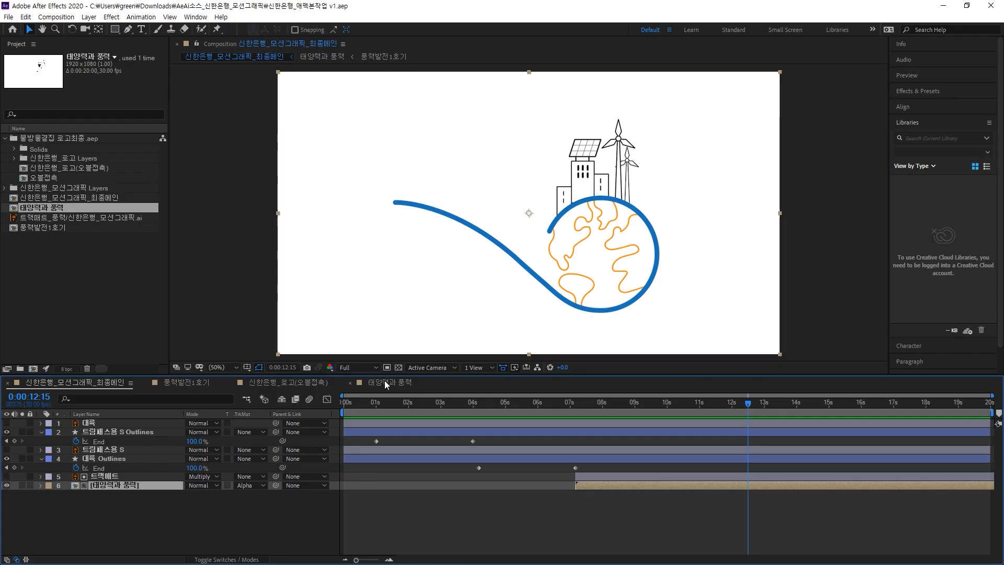
{"action": "left_click", "coordinate": [385, 381]}
{"action": "left_click_drag", "start_coordinate": [385, 381], "coordinate": [186, 381]}
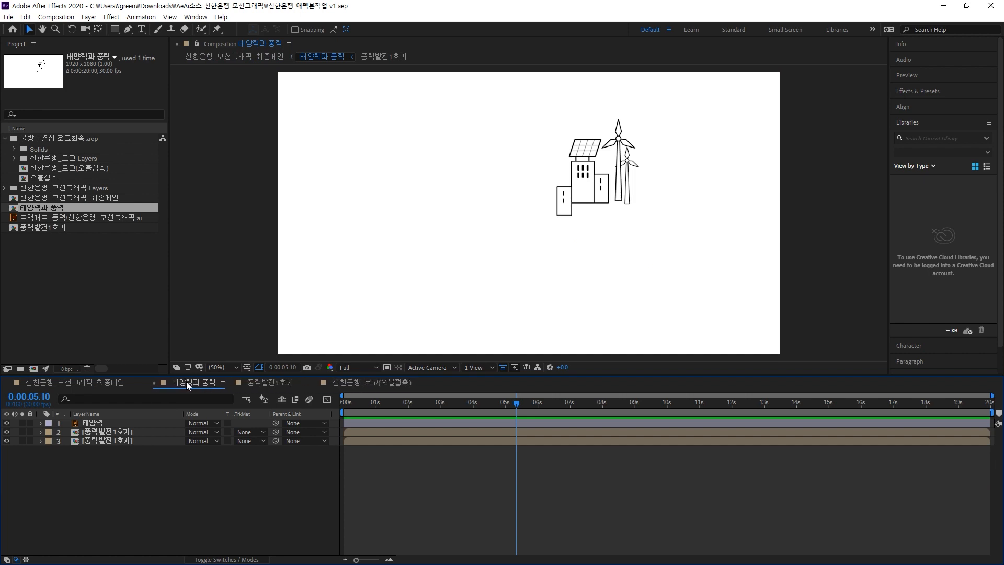
{"action": "left_click", "coordinate": [98, 382]}
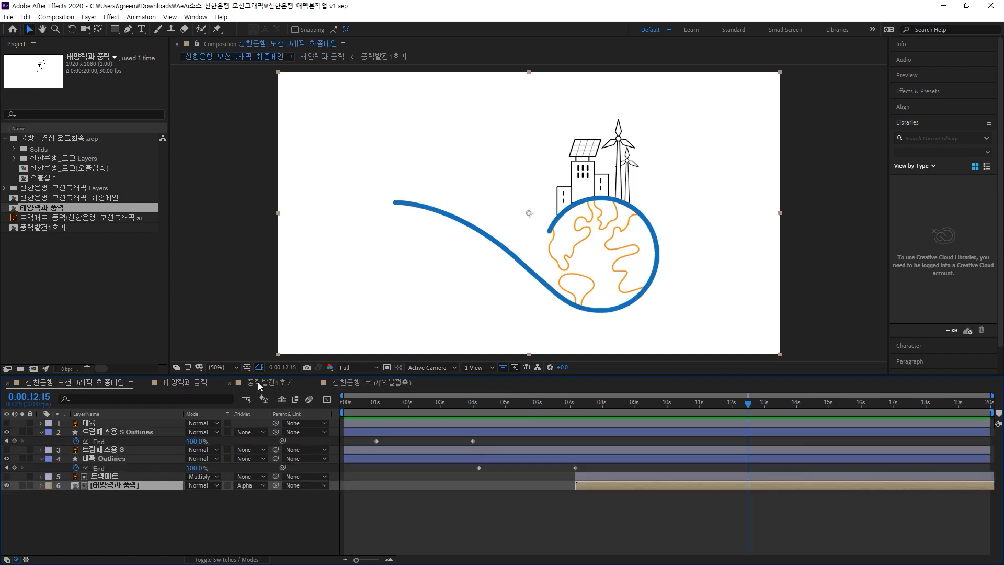
Scrub the main composition back to 0:00:07:11, open the 태양력과 풍력 precomposition, and go to its first frame
{"action": "mouse_move", "coordinate": [742, 403]}
{"action": "left_mouse_down"}
{"action": "mouse_move", "coordinate": [361, 406]}
{"action": "mouse_move", "coordinate": [639, 422]}
{"action": "left_mouse_up"}
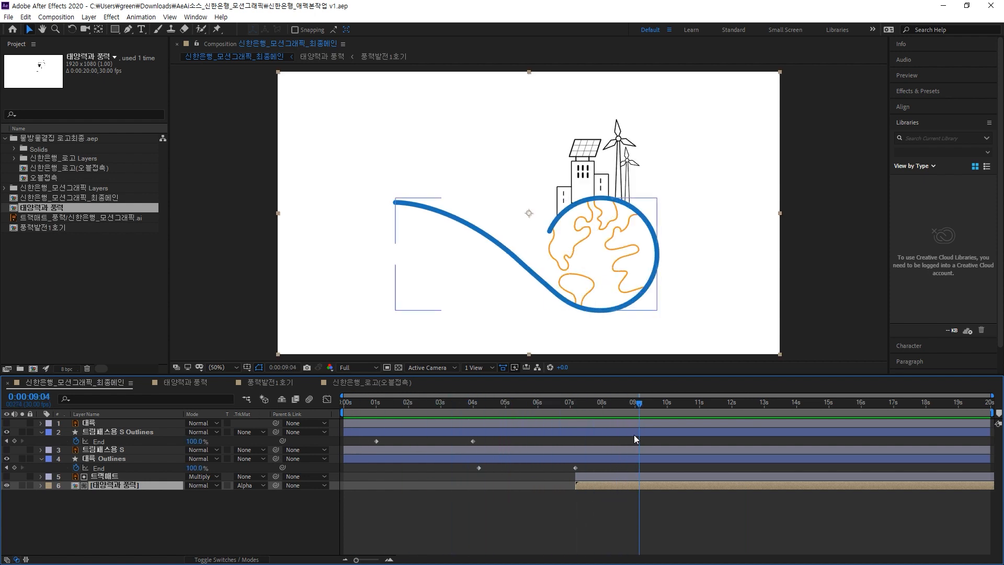
{"action": "left_click_drag", "start_coordinate": [638, 409], "coordinate": [582, 417]}
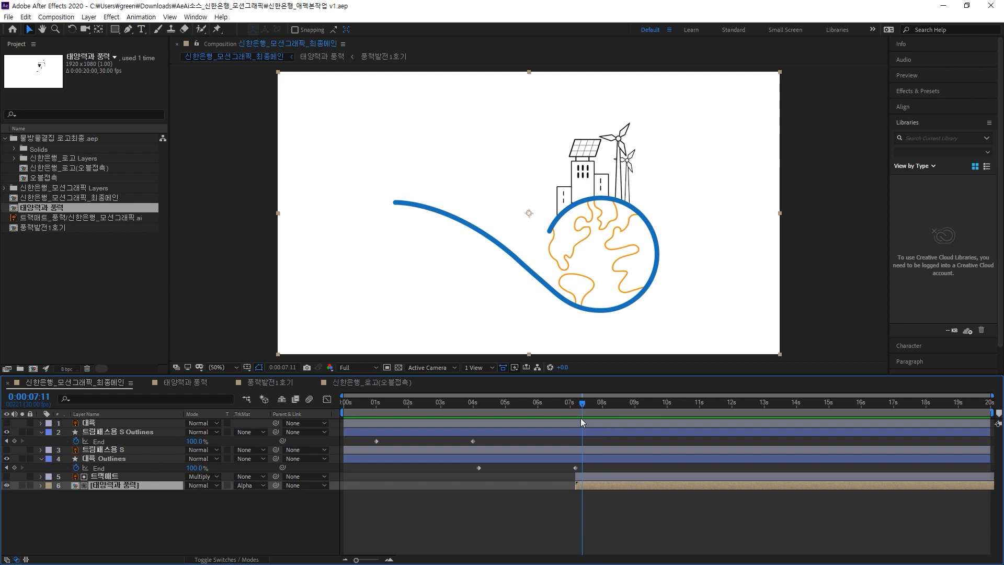
{"action": "double_click", "coordinate": [594, 483]}
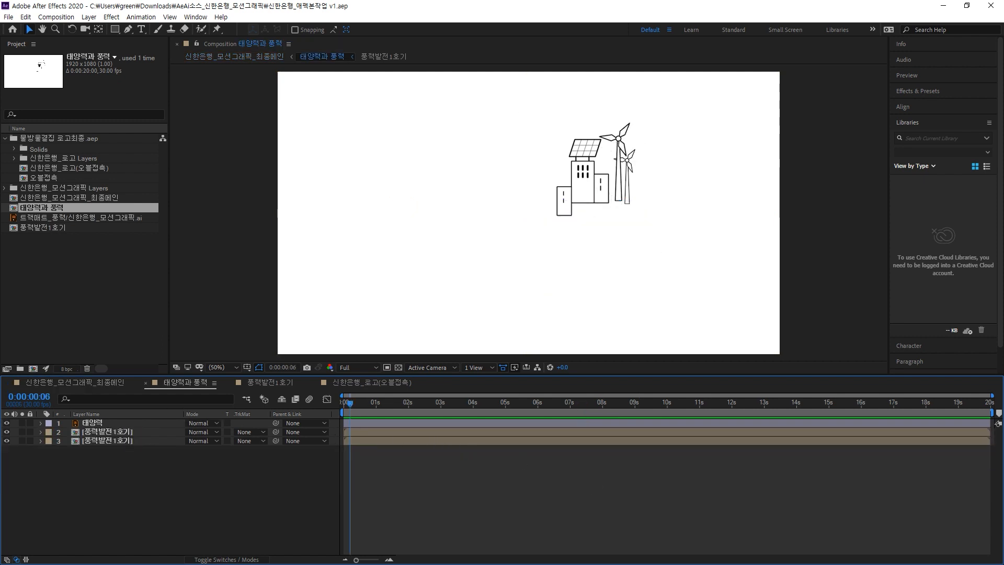
{"action": "left_click_drag", "start_coordinate": [350, 406], "coordinate": [323, 403]}
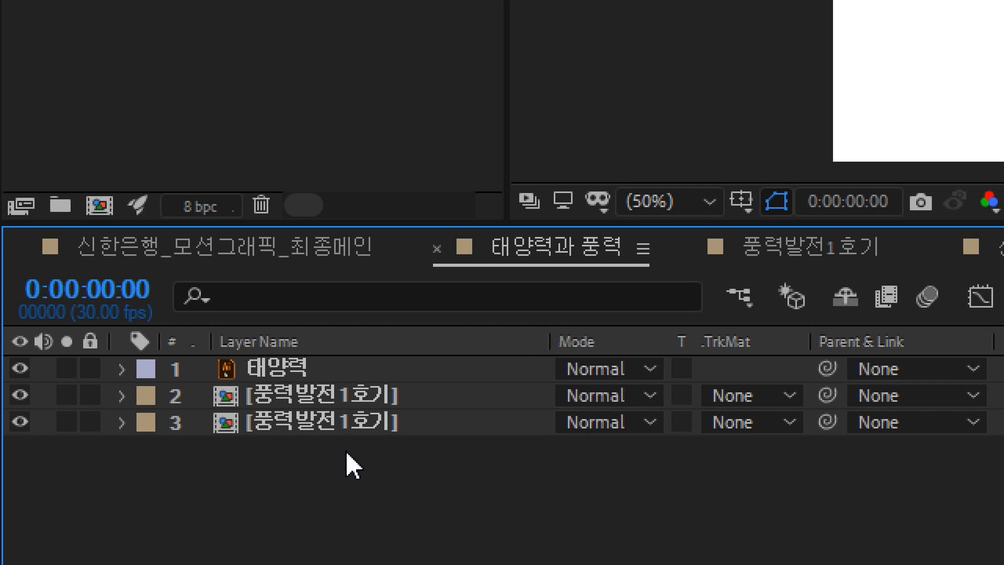
Set Position keyframes at 0:00:02:00 for all three layers, 태양력 and both 풍력발전1호기
{"action": "left_click_drag", "start_coordinate": [348, 453], "coordinate": [285, 387]}
{"action": "left_click", "coordinate": [331, 492]}
{"action": "key", "text": "ctrl+a"}
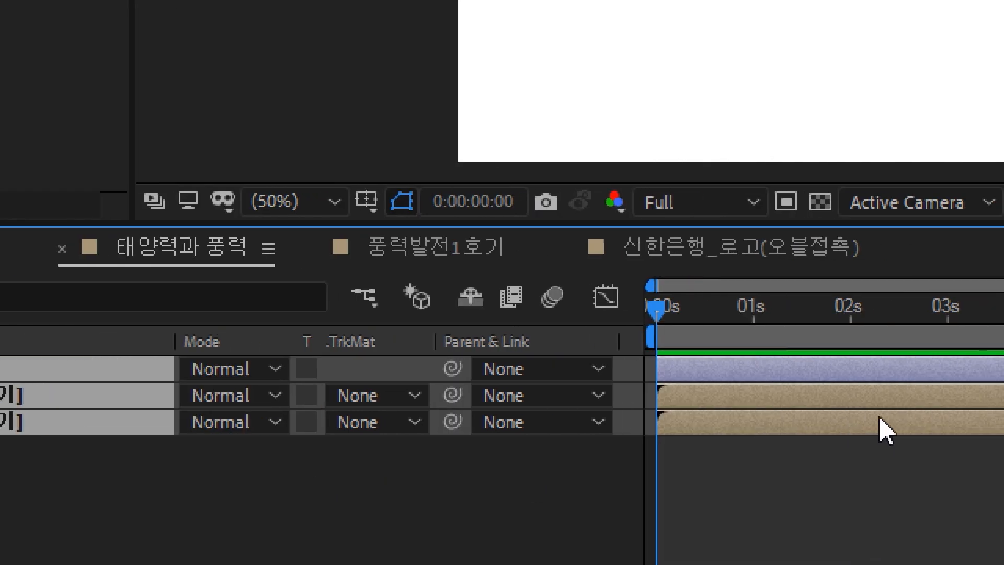
{"action": "left_click_drag", "start_coordinate": [664, 320], "coordinate": [806, 335]}
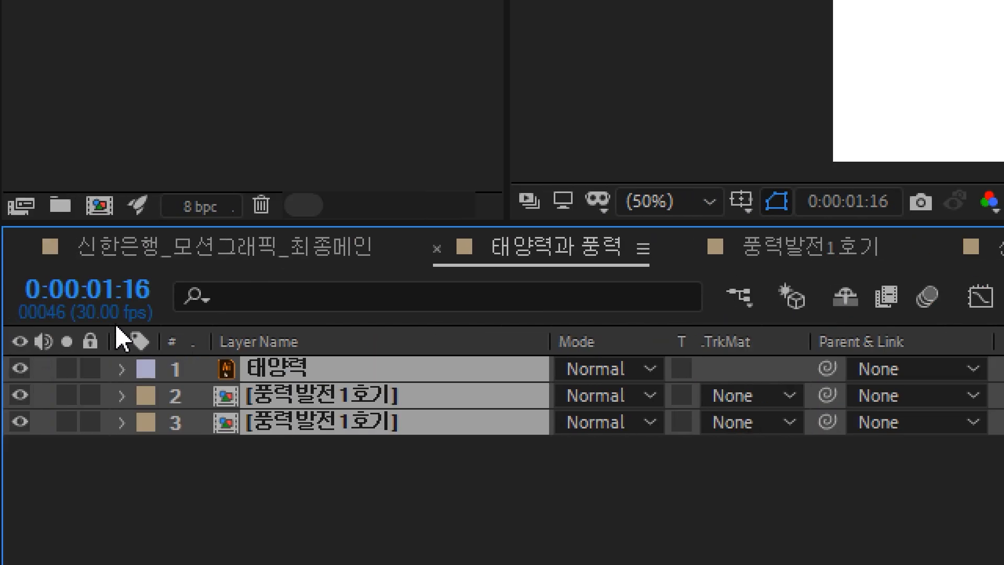
{"action": "left_click", "coordinate": [113, 300]}
{"action": "type", "text": "2."}
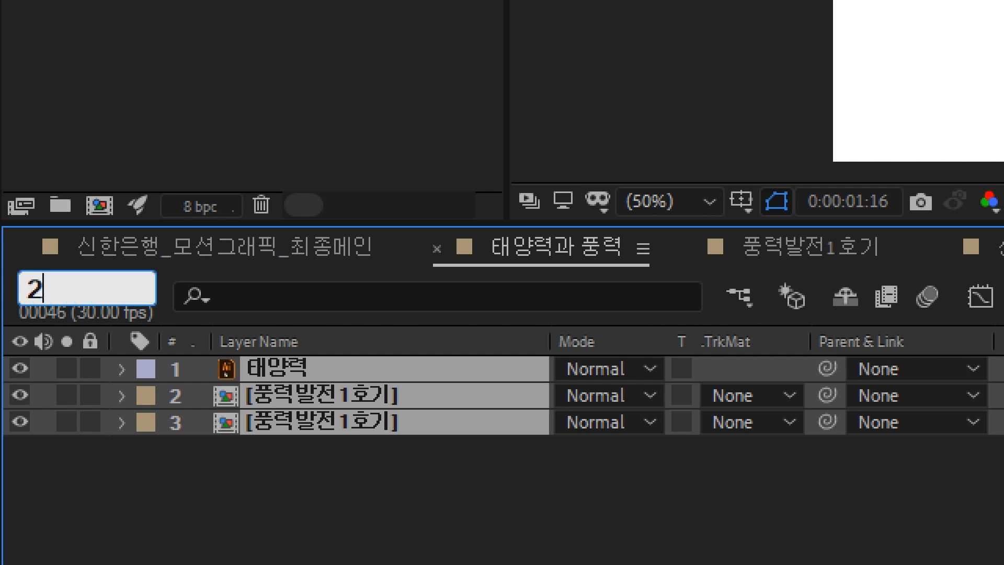
{"action": "key", "text": "Return"}
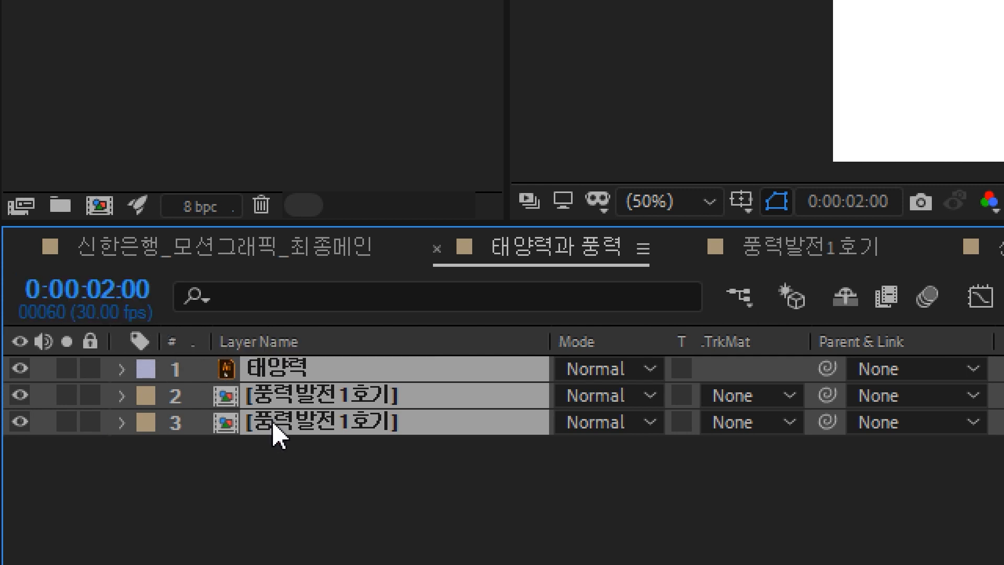
{"action": "key", "text": "p"}
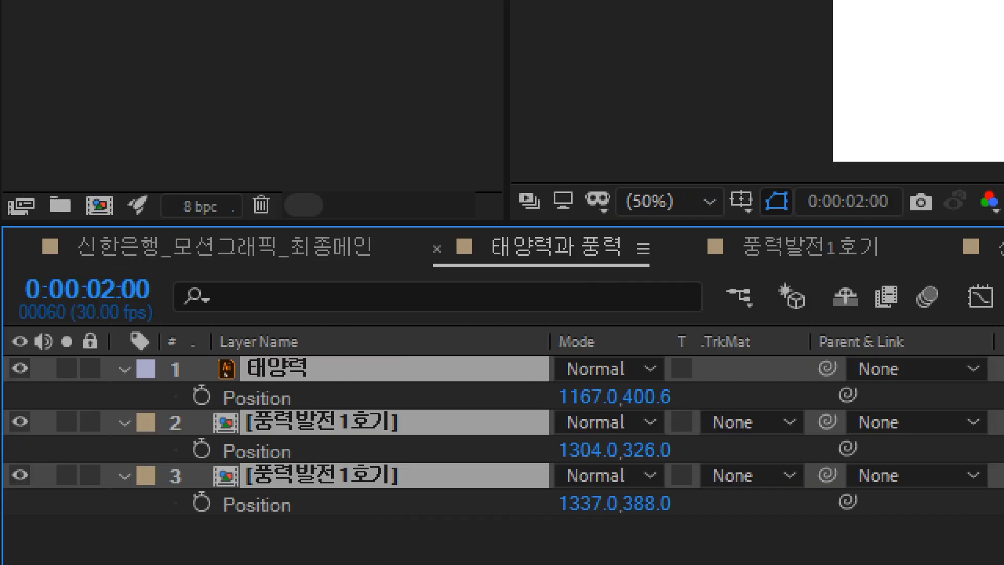
{"action": "left_click", "coordinate": [203, 398]}
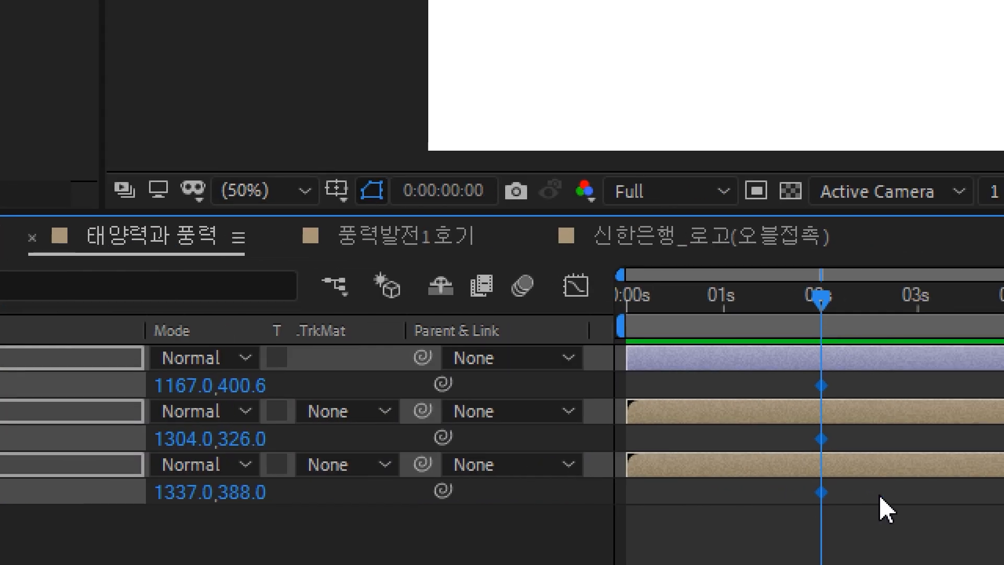
Keyframe the three layers lower at 0:00:00:00, with 태양력 at Position 1167.0, 673.6, and preview the rise
{"action": "key", "text": "Home"}
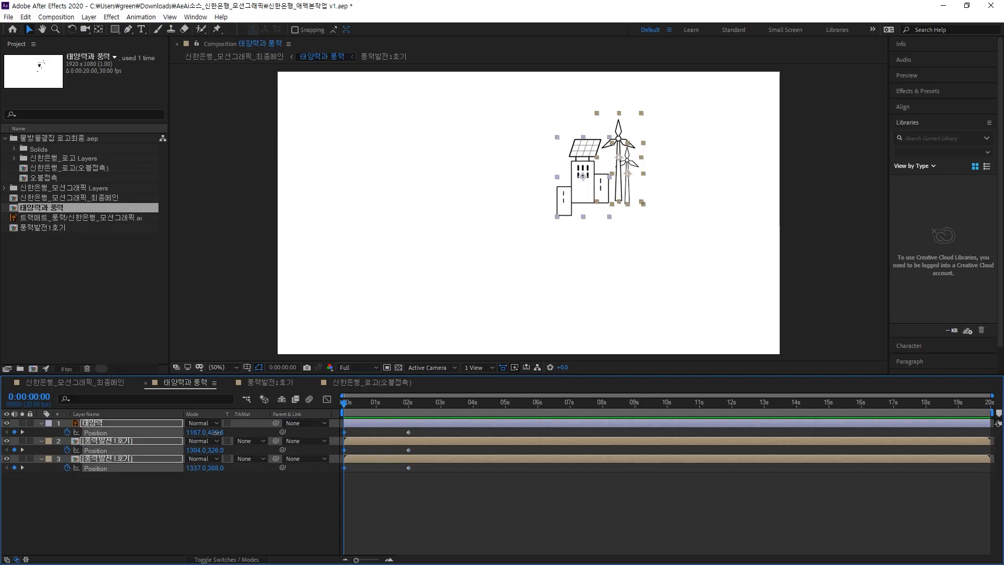
{"action": "left_click_drag", "start_coordinate": [216, 433], "coordinate": [356, 434]}
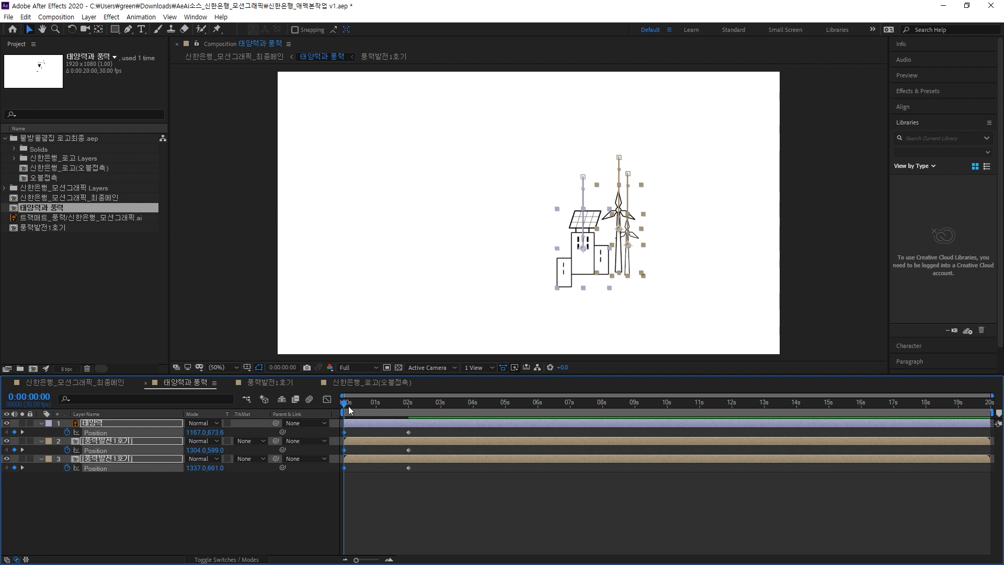
{"action": "left_click_drag", "start_coordinate": [345, 408], "coordinate": [301, 399]}
{"action": "key", "text": "space"}
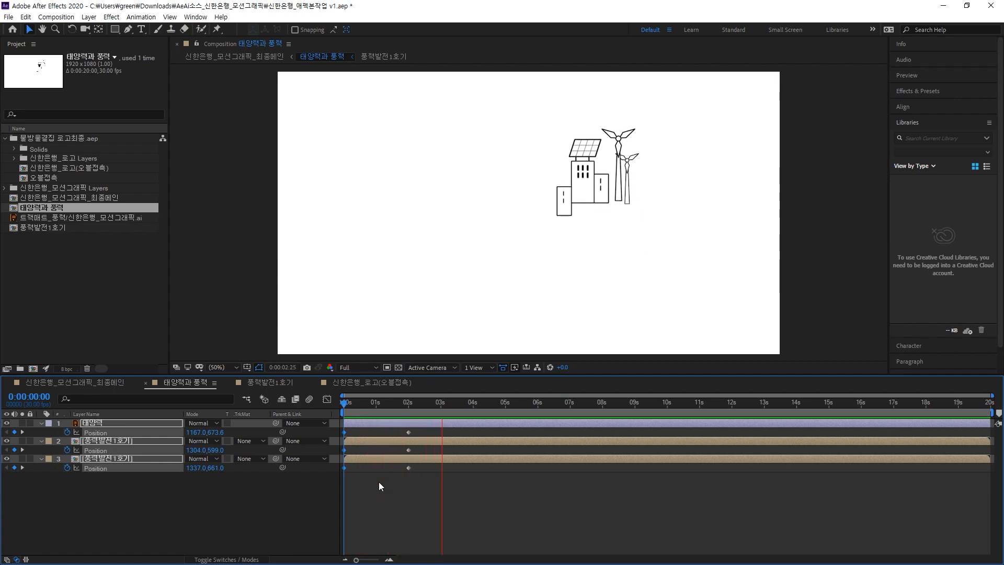
Raise the three layers' starting position at the first keyframe, with 태양력 at 1167.0, 627.6, and scrub to 0:00:01:19 to check
{"action": "left_click_drag", "start_coordinate": [408, 416], "coordinate": [359, 414]}
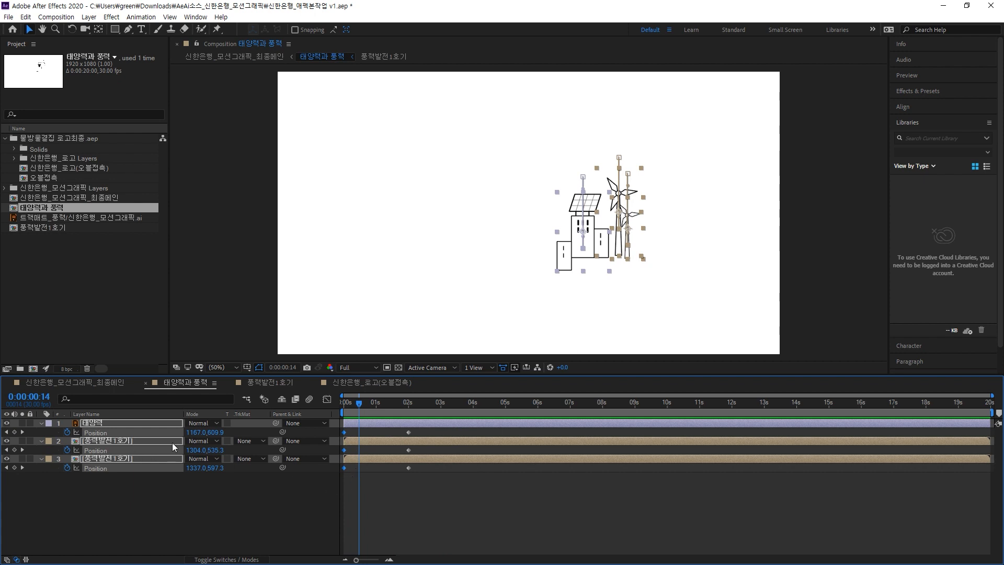
{"action": "left_click", "coordinate": [7, 432]}
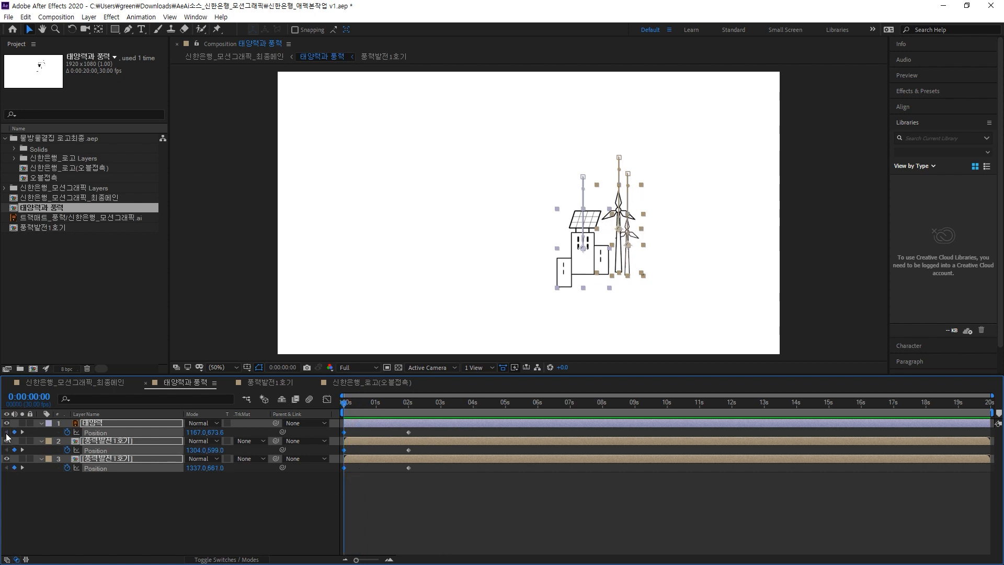
{"action": "left_click_drag", "start_coordinate": [215, 433], "coordinate": [190, 434]}
{"action": "left_click_drag", "start_coordinate": [343, 408], "coordinate": [396, 396]}
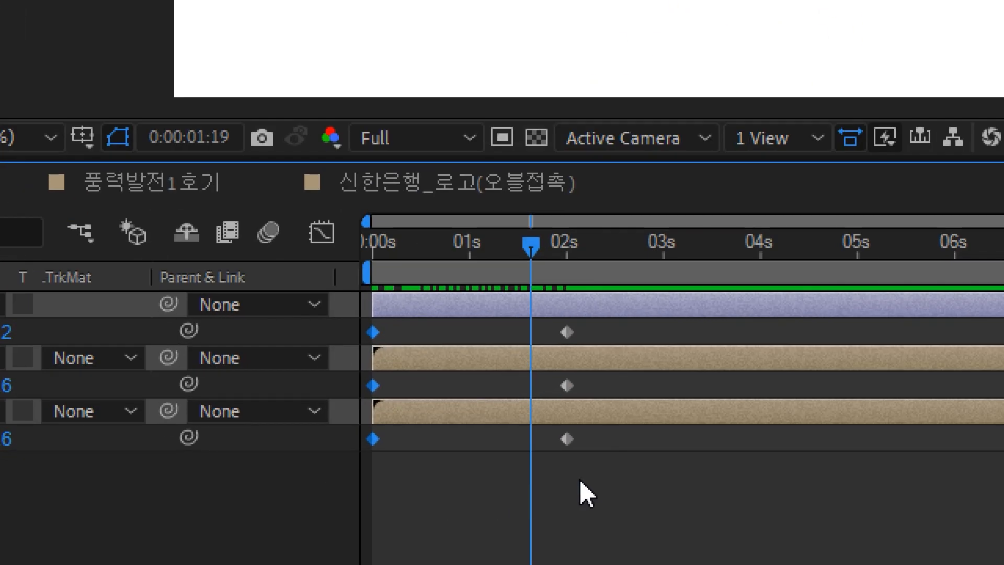
Apply Easy Ease In to the three Position keyframes at 0:00:02:00 and preview the motion from the start
{"action": "left_click", "coordinate": [413, 481]}
{"action": "left_click_drag", "start_coordinate": [580, 478], "coordinate": [557, 321]}
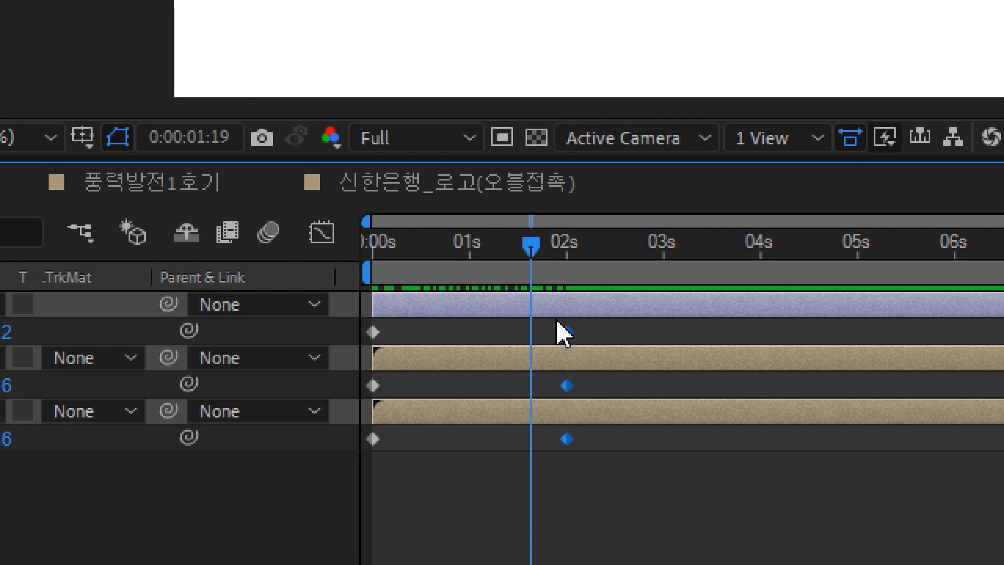
{"action": "right_click", "coordinate": [570, 335]}
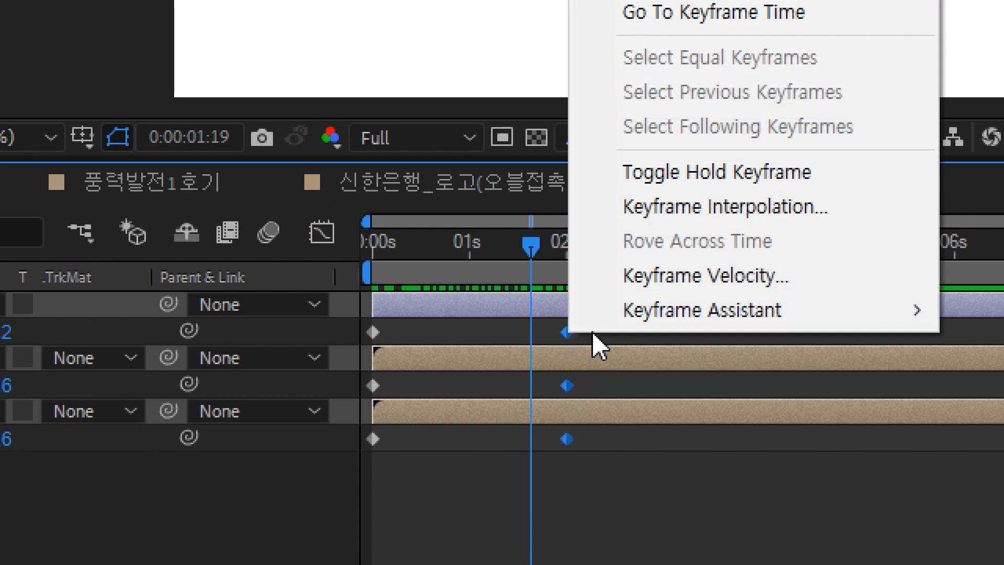
{"action": "mouse_move", "coordinate": [876, 312]}
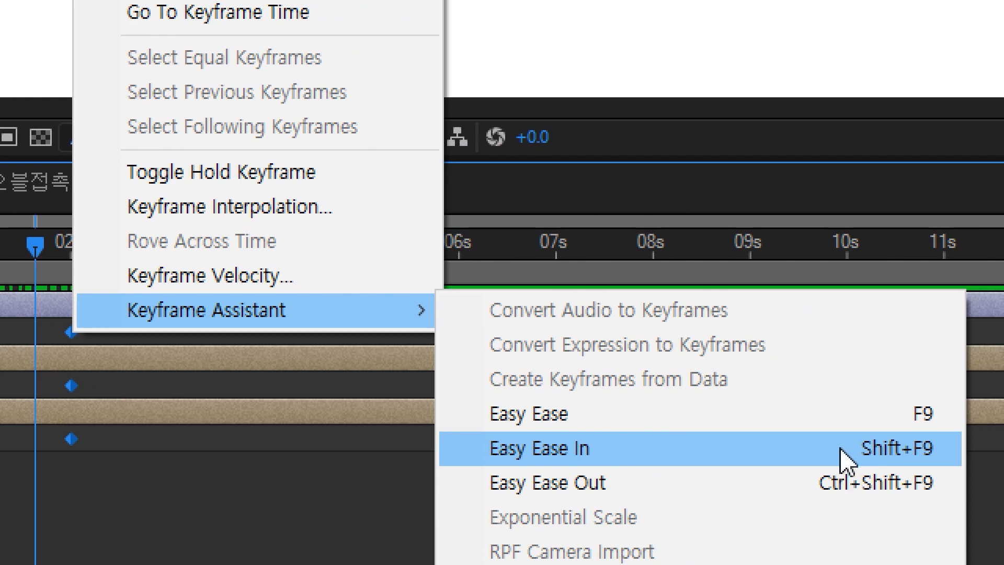
{"action": "left_click", "coordinate": [844, 459]}
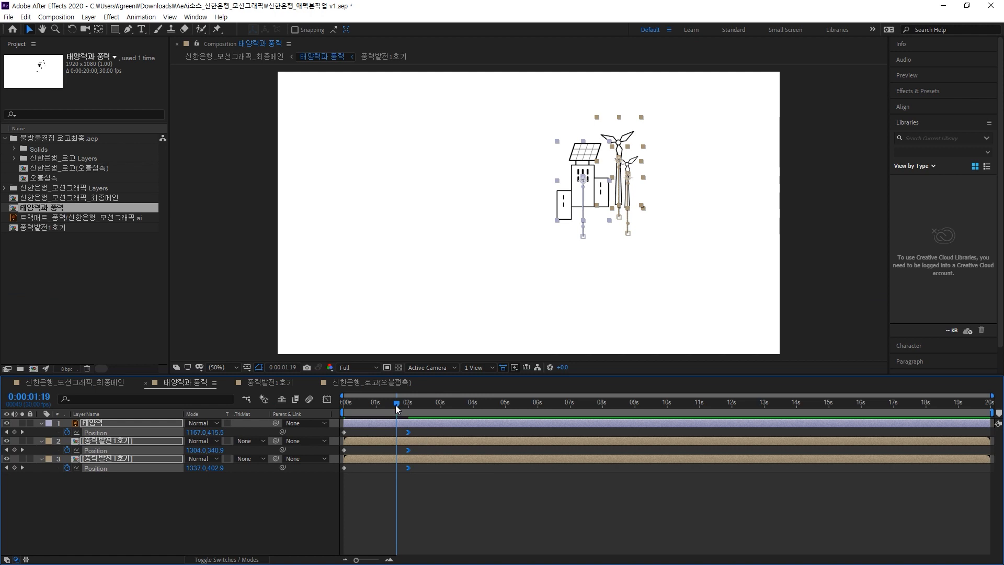
{"action": "left_click_drag", "start_coordinate": [396, 404], "coordinate": [332, 431]}
{"action": "left_click", "coordinate": [384, 491]}
{"action": "key", "text": "space"}
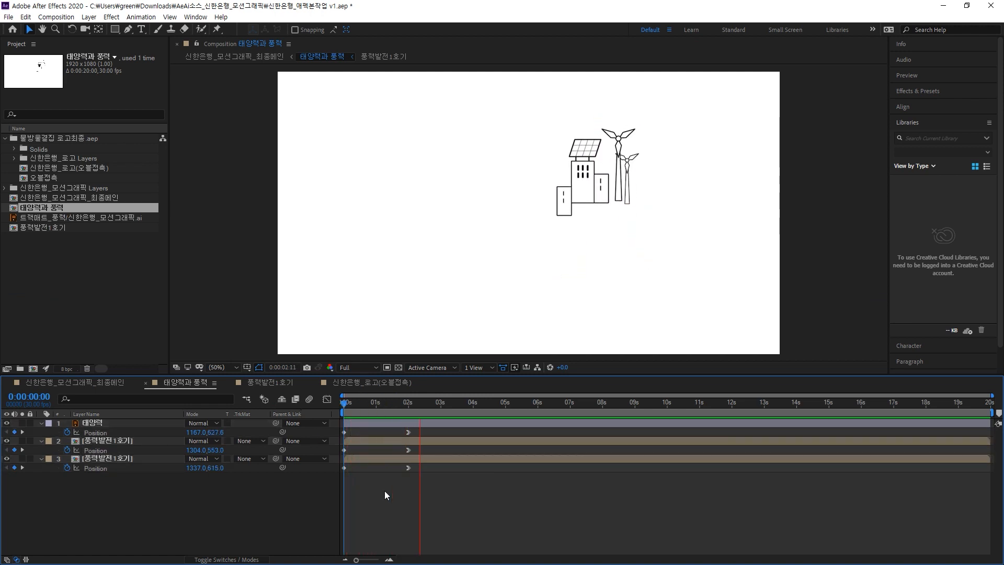
{"action": "key", "text": "space"}
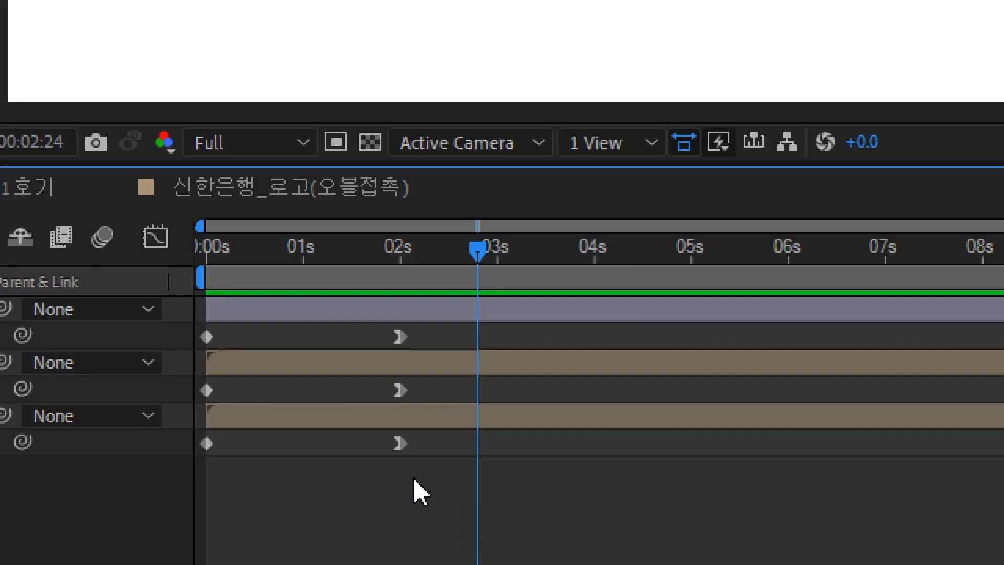
Move the three ending Position keyframes earlier to about 0:00:01:12 and preview the faster rise from the start
{"action": "left_click_drag", "start_coordinate": [413, 478], "coordinate": [406, 432]}
{"action": "left_click_drag", "start_coordinate": [391, 328], "coordinate": [336, 341]}
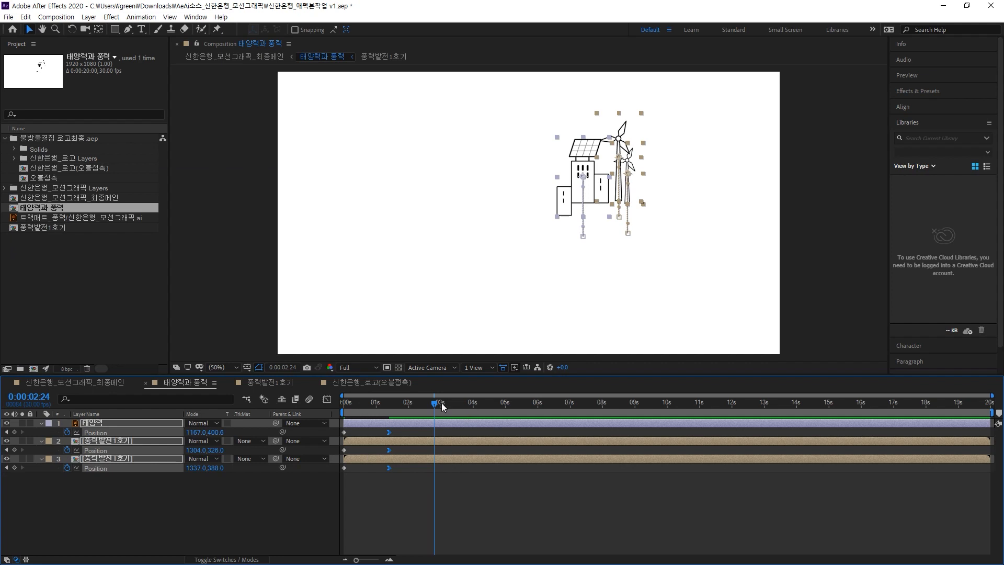
{"action": "left_click_drag", "start_coordinate": [434, 402], "coordinate": [285, 404]}
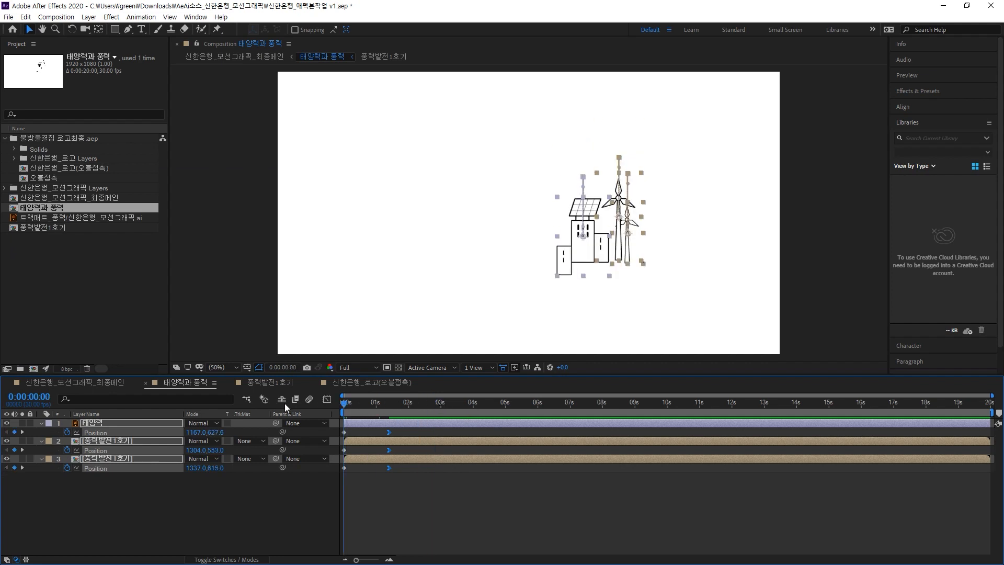
{"action": "key", "text": "space"}
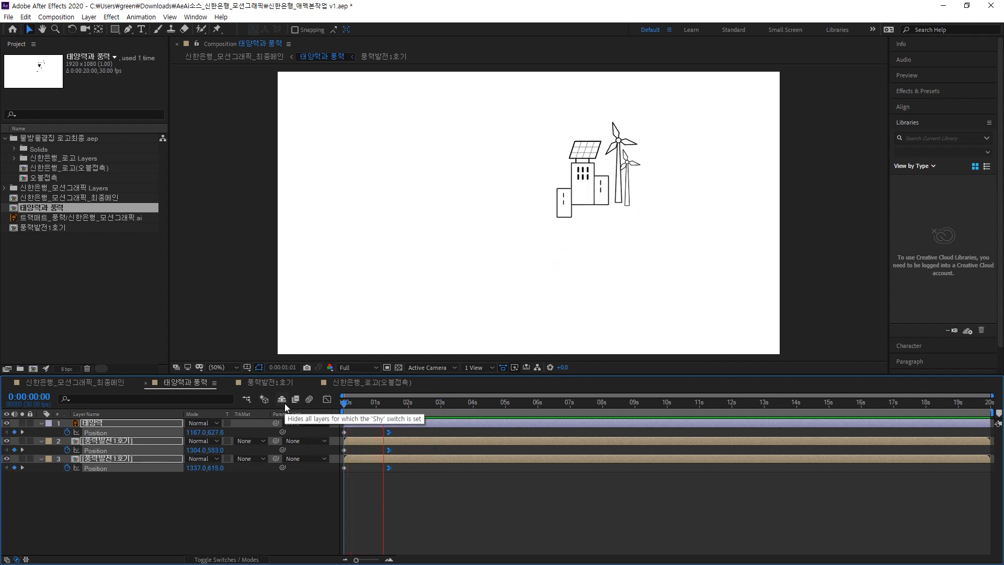
{"action": "left_click_drag", "start_coordinate": [361, 403], "coordinate": [320, 411]}
{"action": "key", "text": "space"}
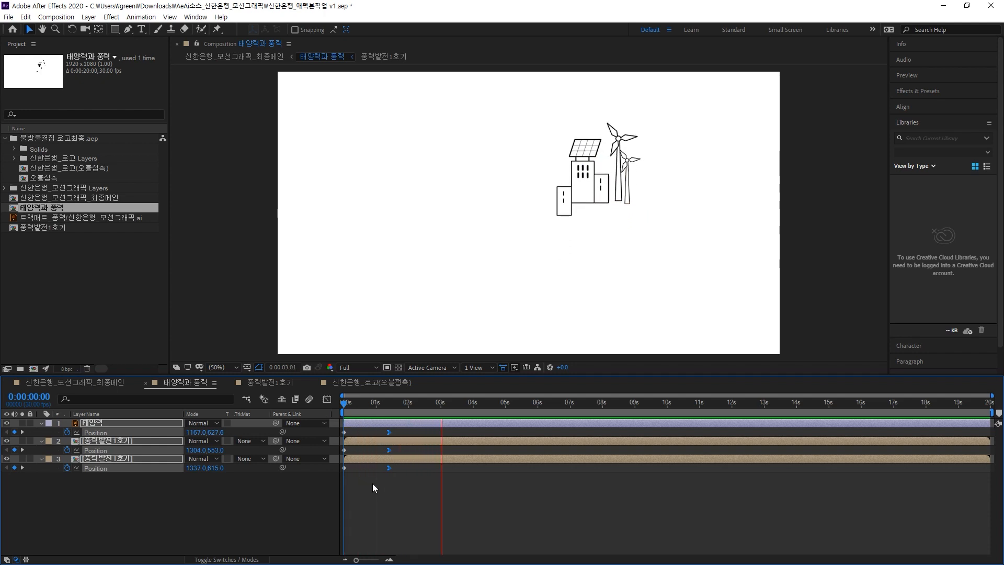
Stretch the incoming influence of the three ending Position keyframes to about 96% or more at 0 px/sec in the speed graph
{"action": "key", "text": "space"}
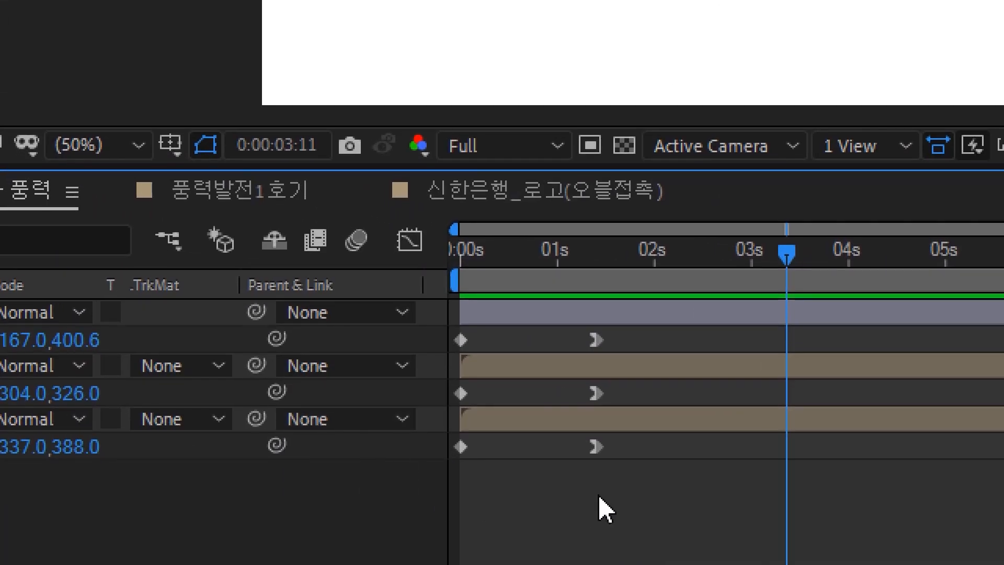
{"action": "left_click_drag", "start_coordinate": [613, 508], "coordinate": [594, 333]}
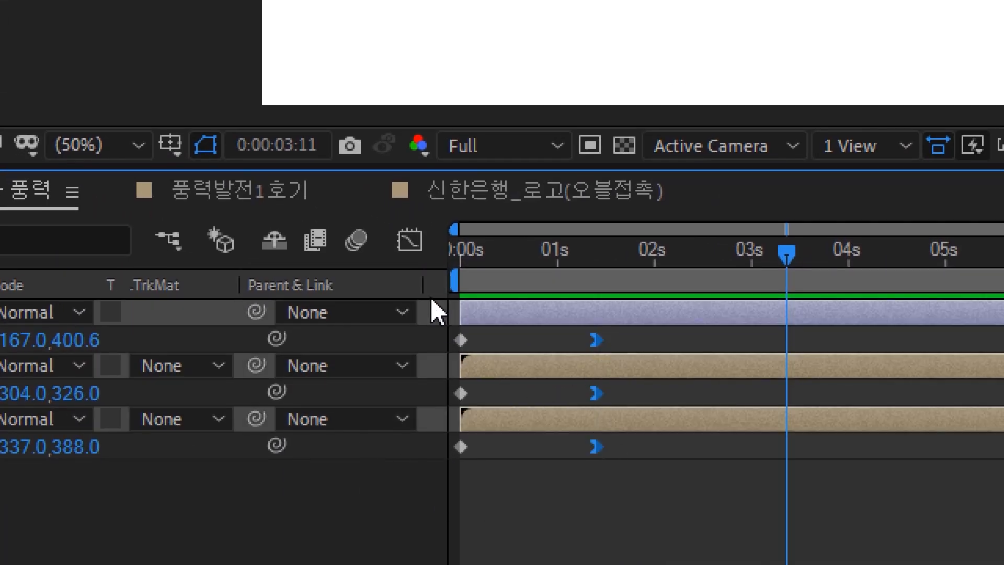
{"action": "left_click", "coordinate": [413, 253]}
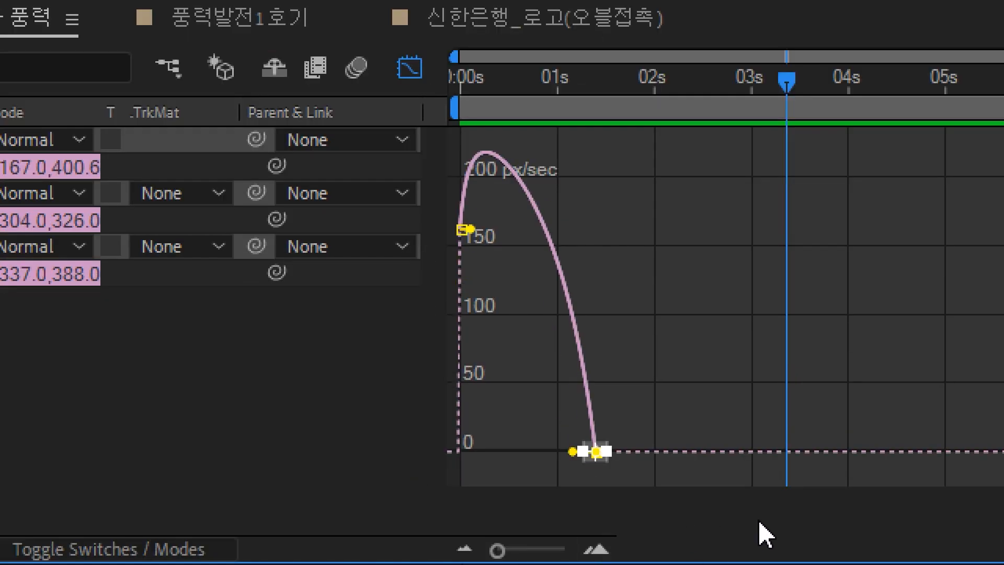
{"action": "left_click", "coordinate": [839, 518]}
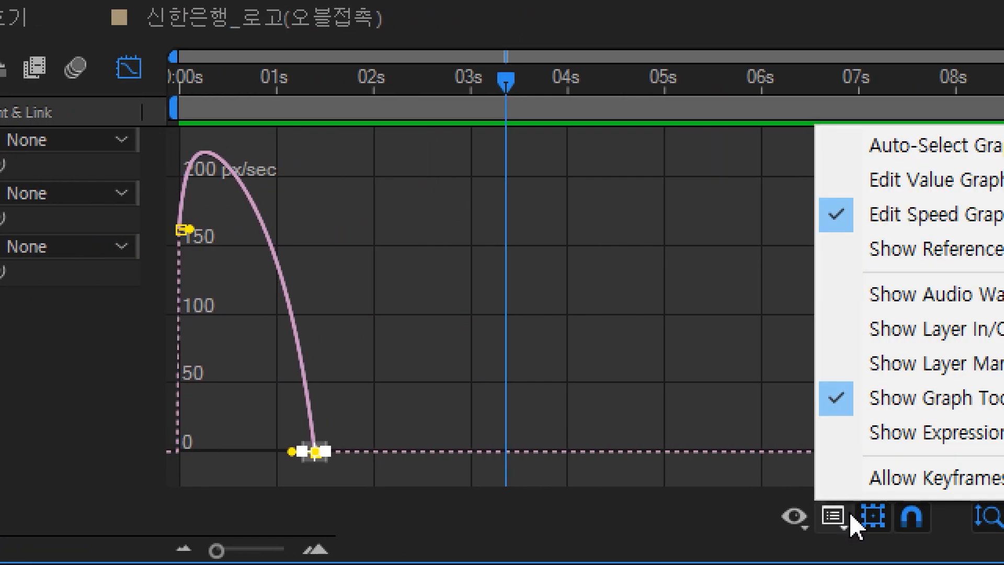
{"action": "left_click", "coordinate": [857, 223]}
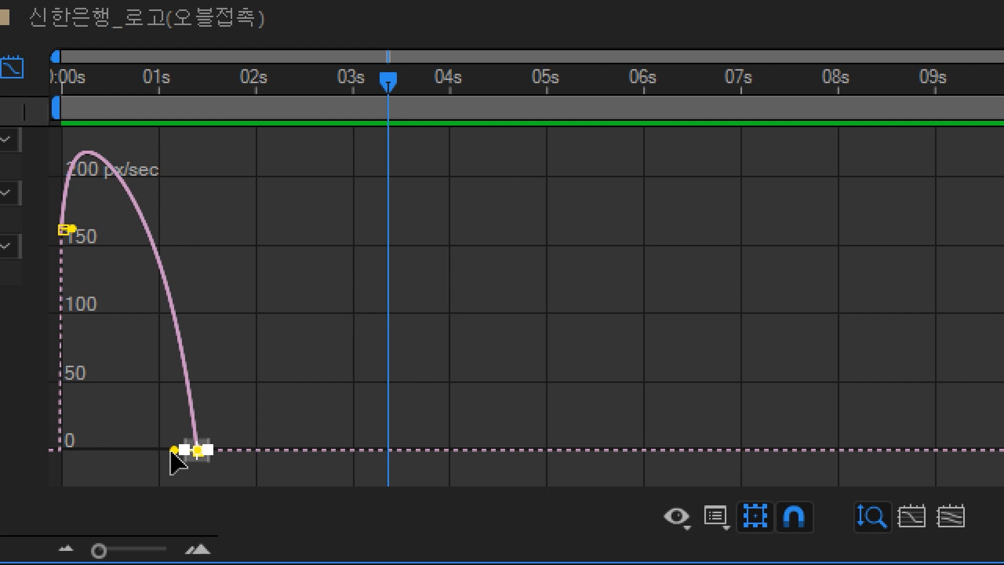
{"action": "left_click_drag", "start_coordinate": [166, 452], "coordinate": [131, 456]}
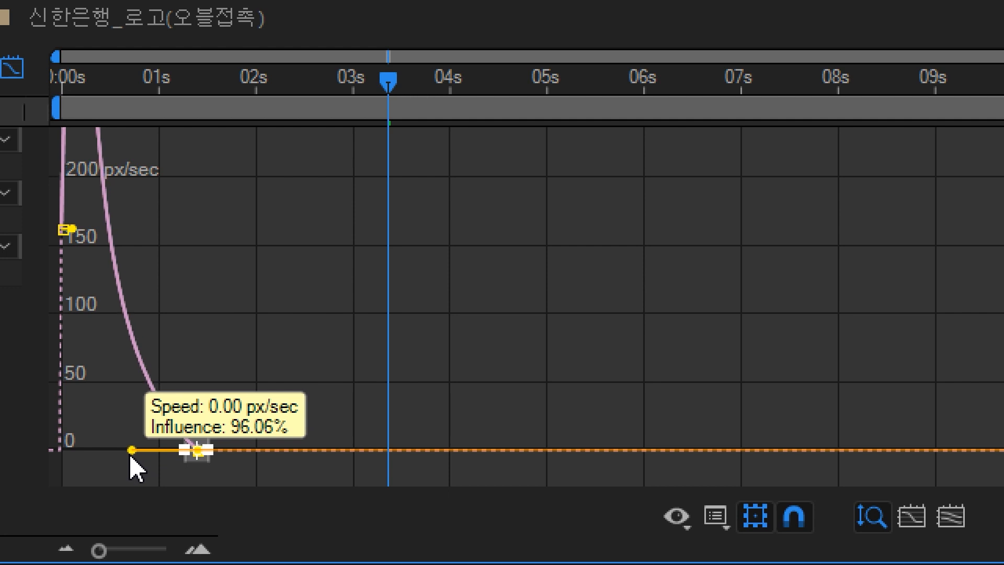
{"action": "left_click_drag", "start_coordinate": [137, 470], "coordinate": [125, 456]}
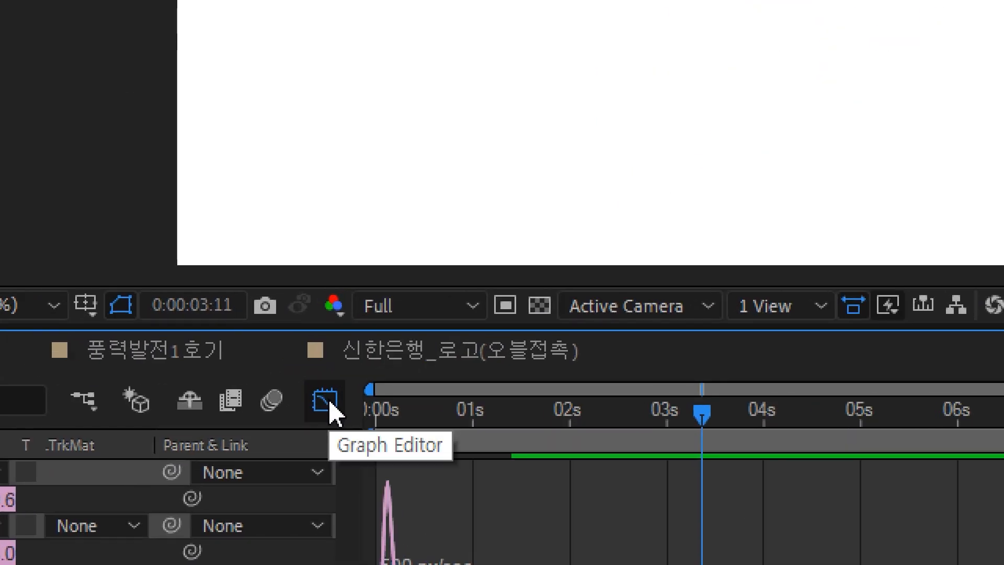
{"action": "left_click", "coordinate": [326, 402]}
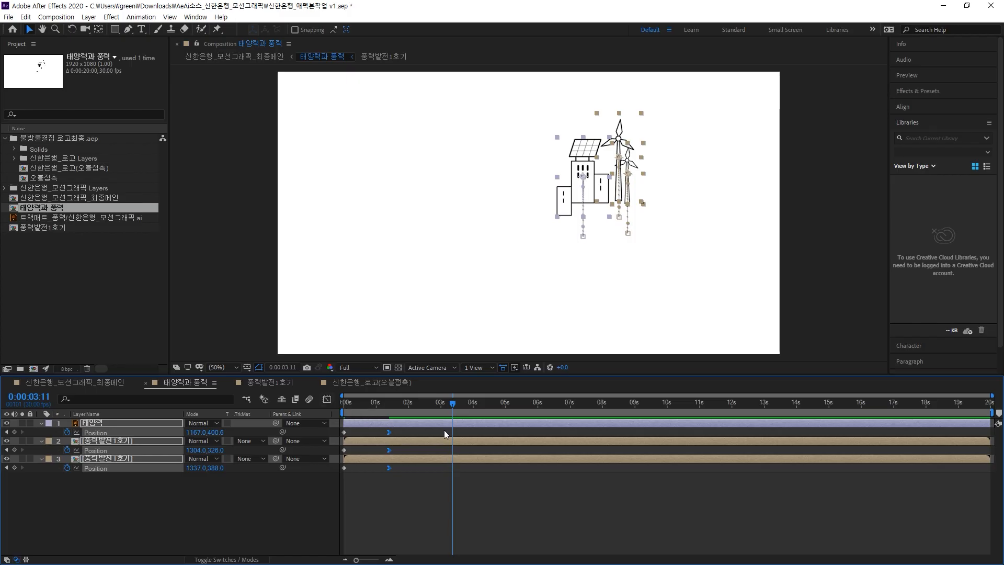
Preview the three layers' eased rise from 0:00:00:00
{"action": "left_click_drag", "start_coordinate": [453, 404], "coordinate": [301, 407]}
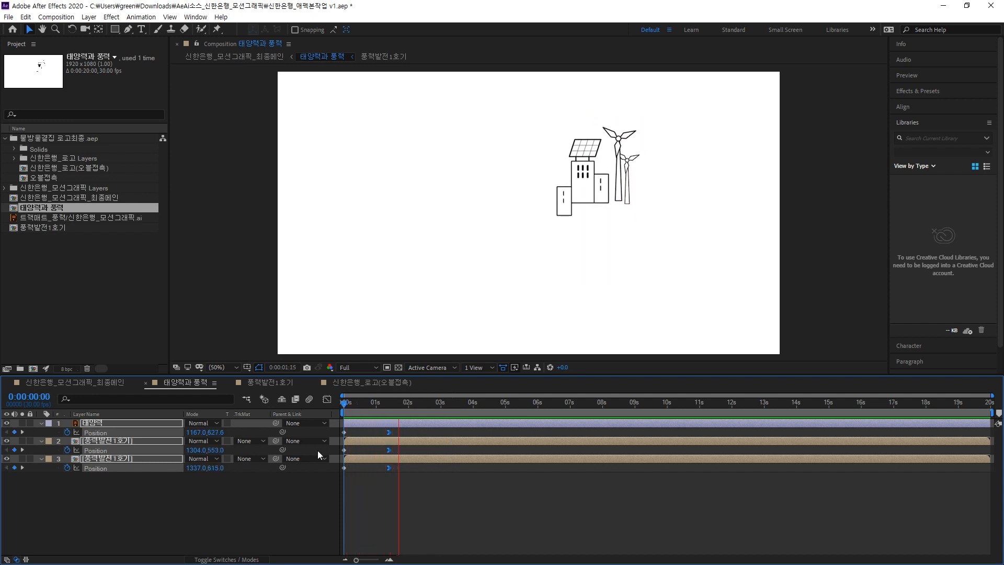
{"action": "left_click_drag", "start_coordinate": [397, 406], "coordinate": [331, 411]}
{"action": "key", "text": "space"}
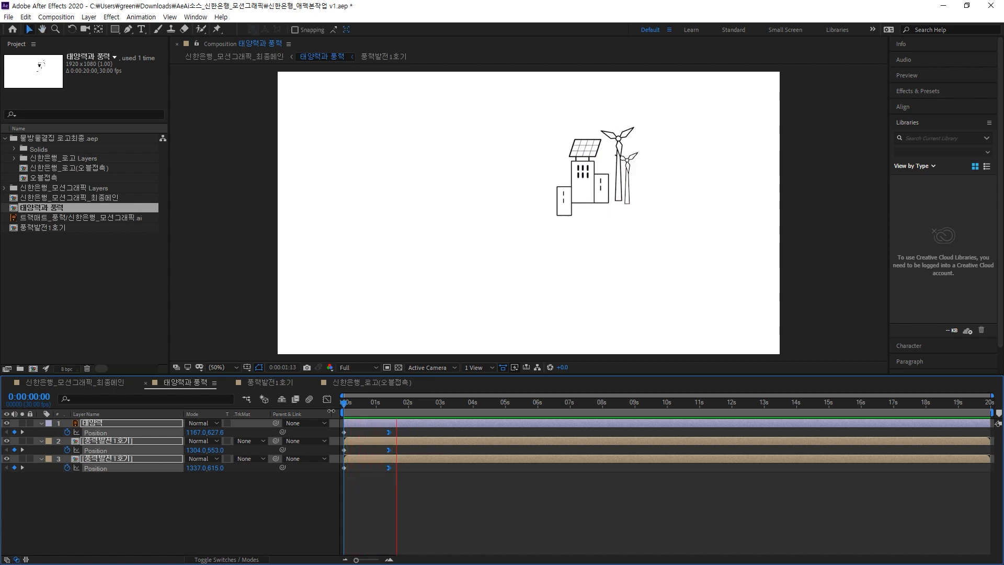
{"action": "key", "text": "space"}
{"action": "key", "text": "space"}
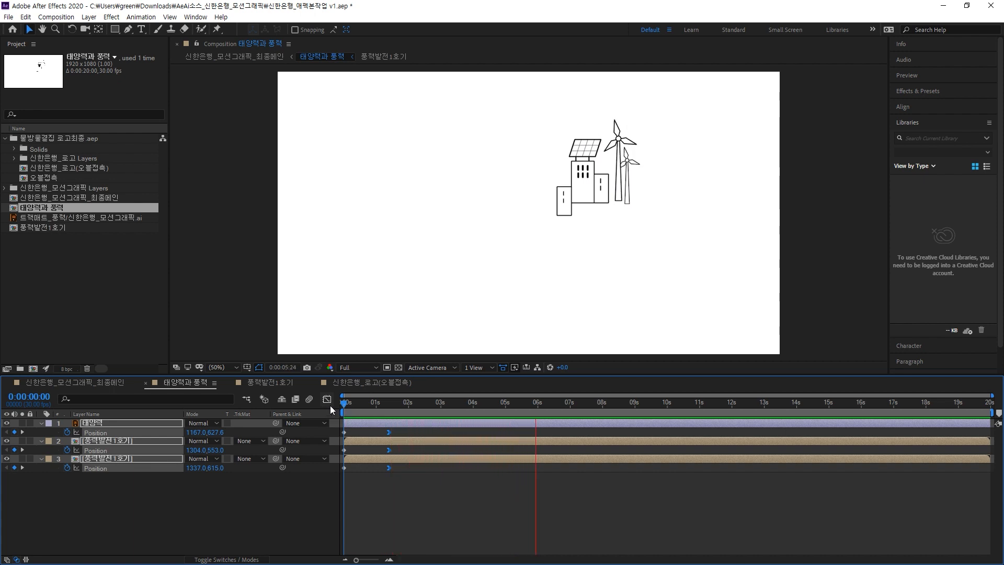
{"action": "left_click", "coordinate": [369, 489]}
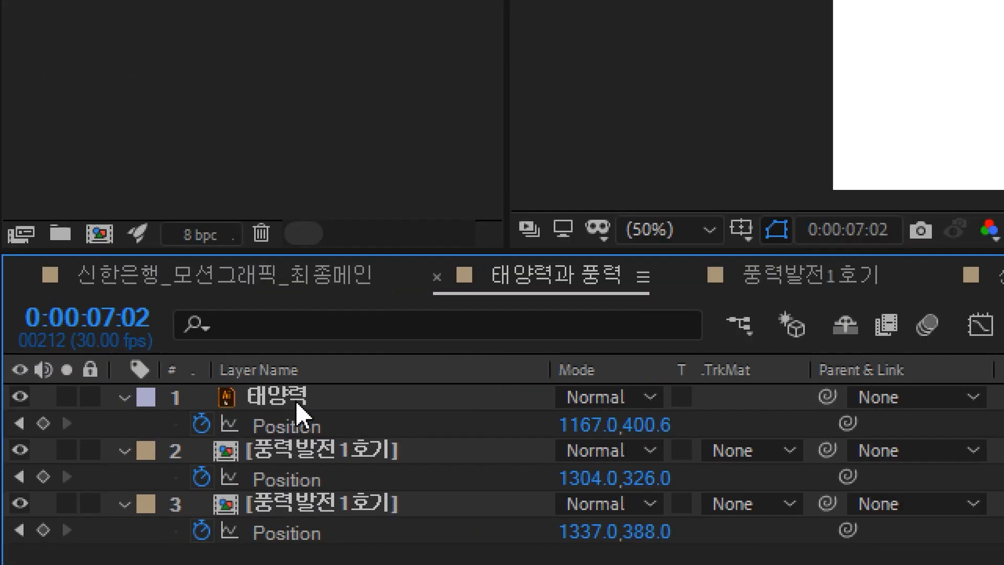
Identify which drawing each layer holds at 0:00:03:14 by briefly hiding and showing the two 풍력발전1호기 layers
{"action": "left_click", "coordinate": [299, 416]}
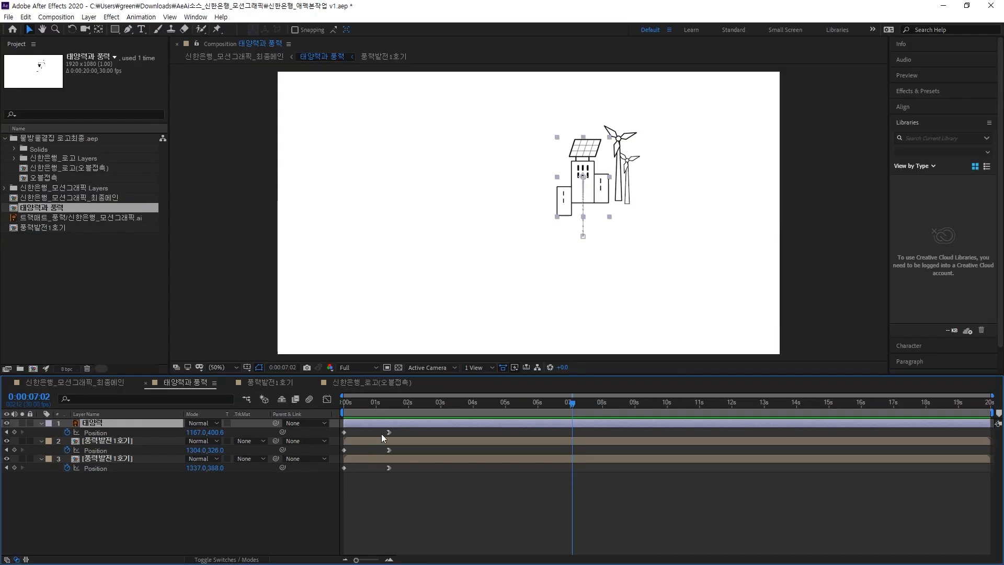
{"action": "left_click_drag", "start_coordinate": [448, 409], "coordinate": [456, 409]}
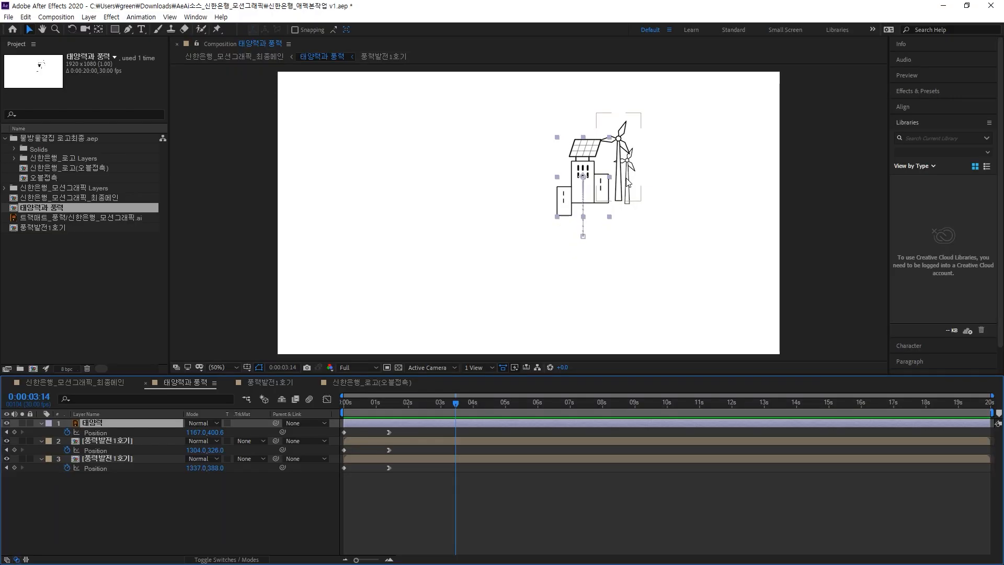
{"action": "left_click", "coordinate": [628, 182]}
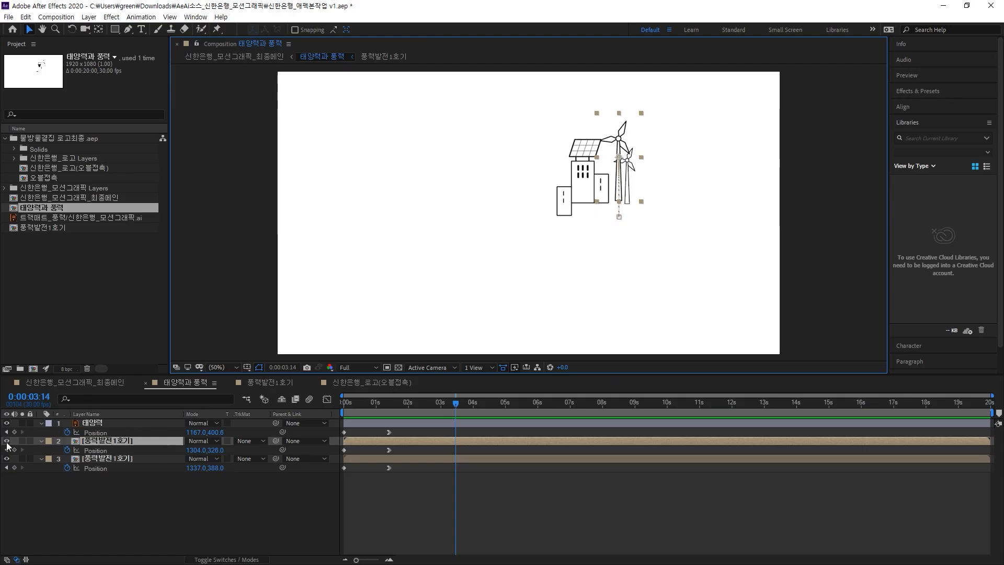
{"action": "left_click", "coordinate": [20, 400]}
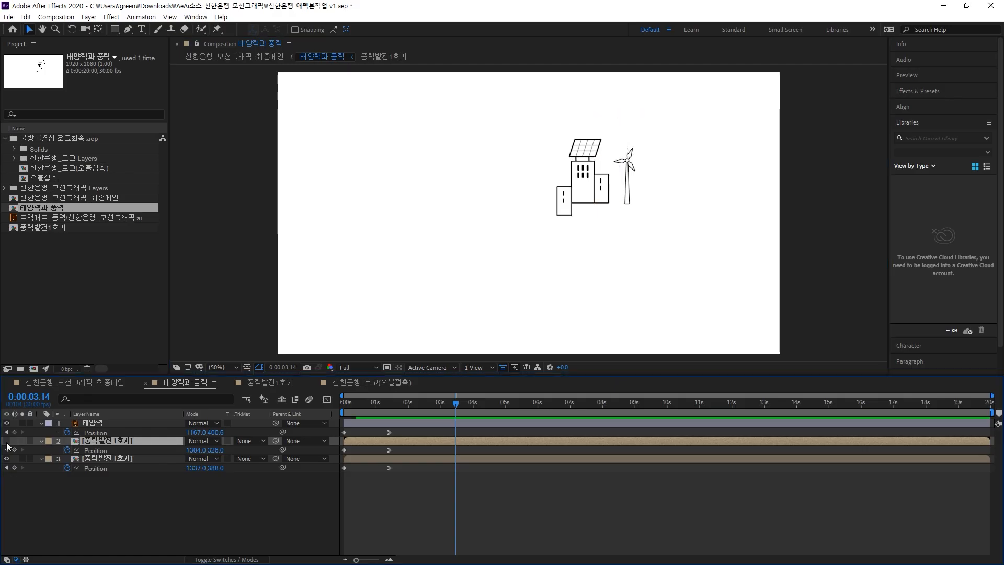
{"action": "left_click", "coordinate": [20, 399]}
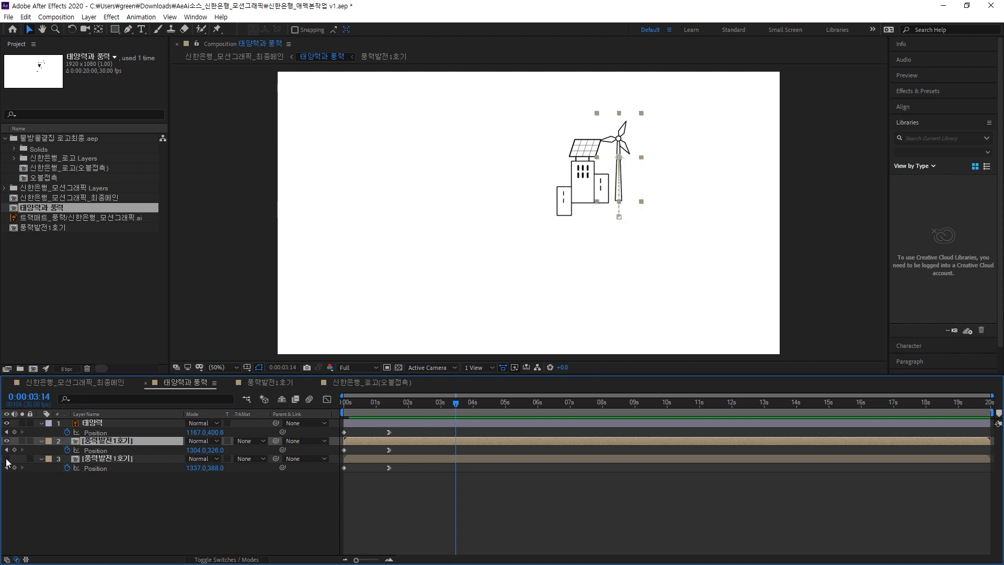
{"action": "left_click", "coordinate": [7, 459]}
{"action": "left_click", "coordinate": [377, 501]}
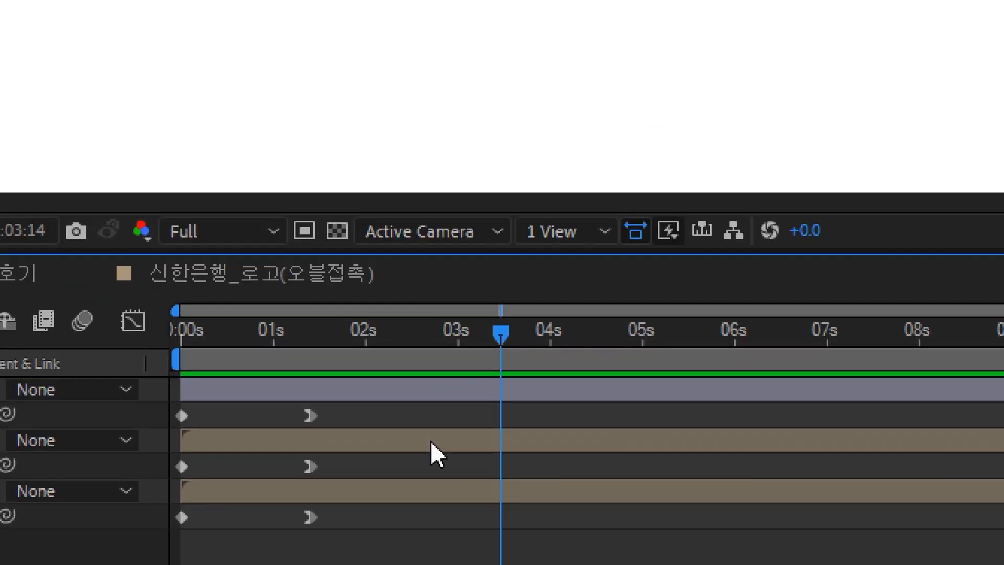
Stagger the layers, starting the upper 풍력발전1호기 at about 1.2 seconds and 태양력 at about 2.5 seconds, and preview the sequence
{"action": "left_click", "coordinate": [431, 441]}
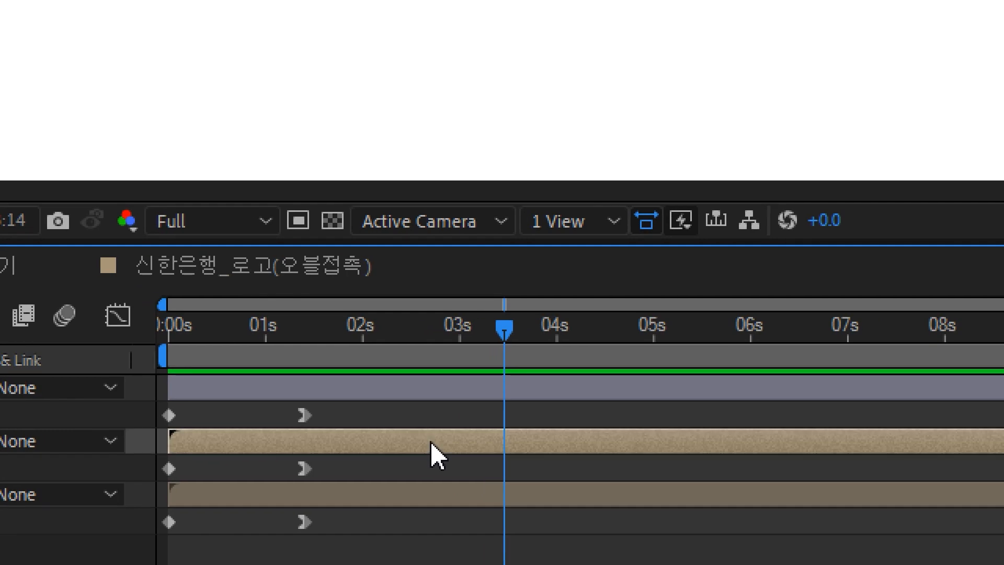
{"action": "left_click", "coordinate": [443, 386], "text": "shift"}
{"action": "left_click_drag", "start_coordinate": [449, 397], "coordinate": [561, 393]}
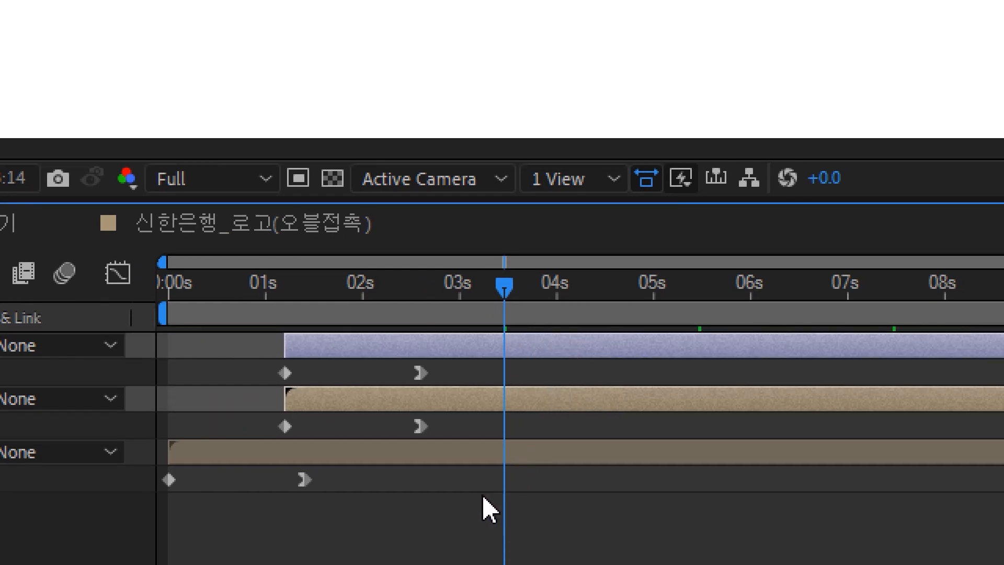
{"action": "left_click", "coordinate": [482, 541]}
{"action": "left_click", "coordinate": [443, 382]}
{"action": "left_click_drag", "start_coordinate": [443, 345], "coordinate": [572, 345]}
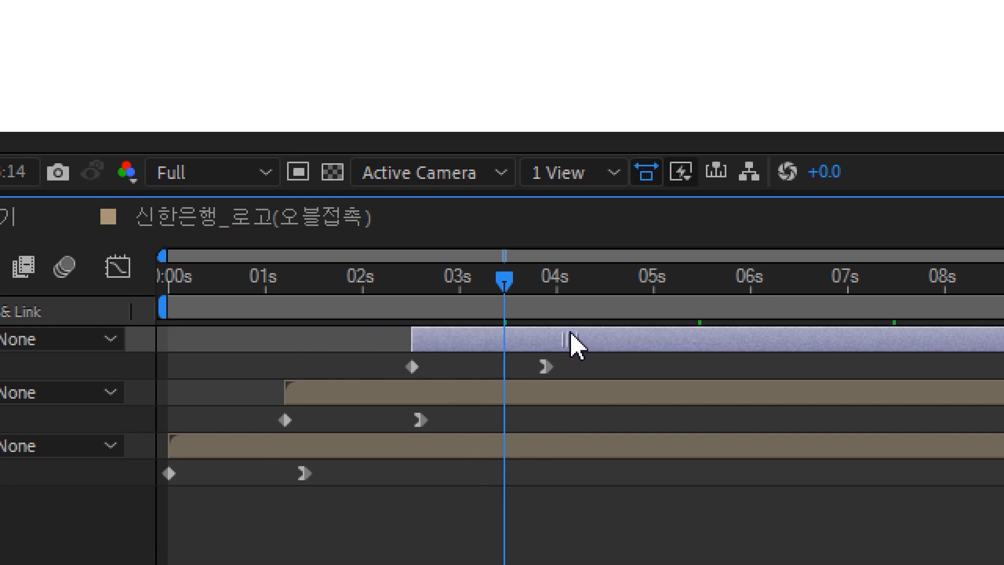
{"action": "left_click_drag", "start_coordinate": [507, 293], "coordinate": [97, 347]}
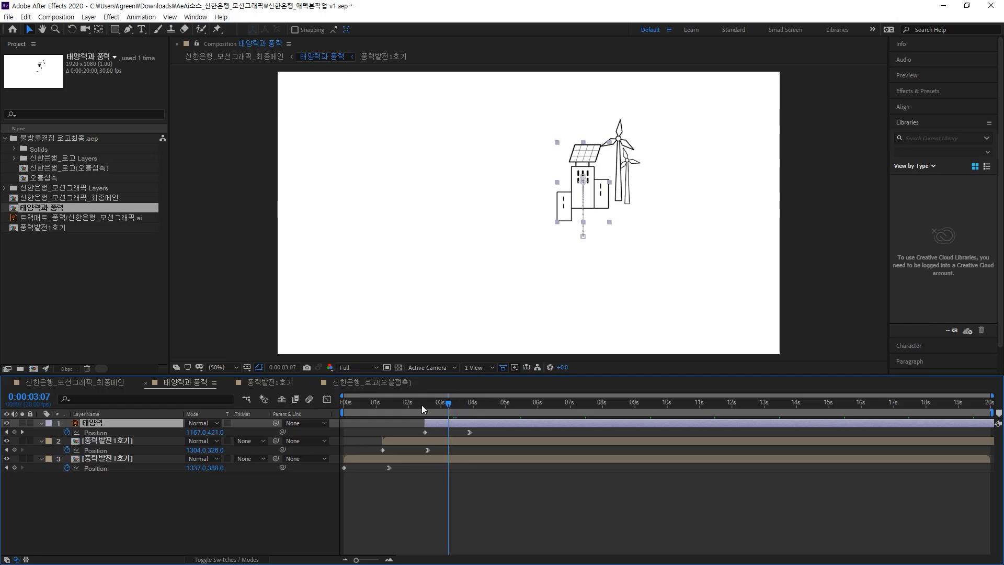
{"action": "left_click_drag", "start_coordinate": [349, 416], "coordinate": [310, 397]}
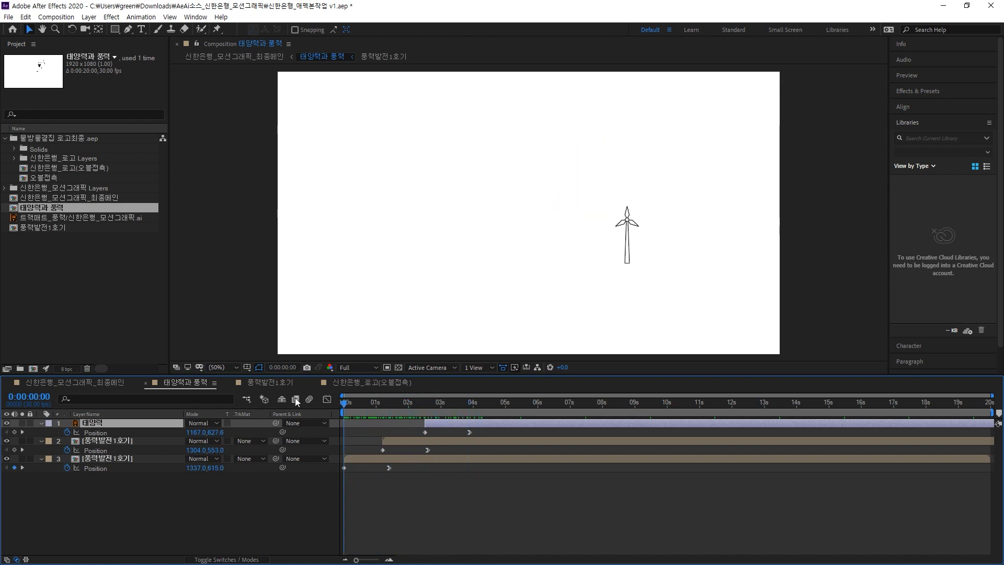
{"action": "key", "text": "space"}
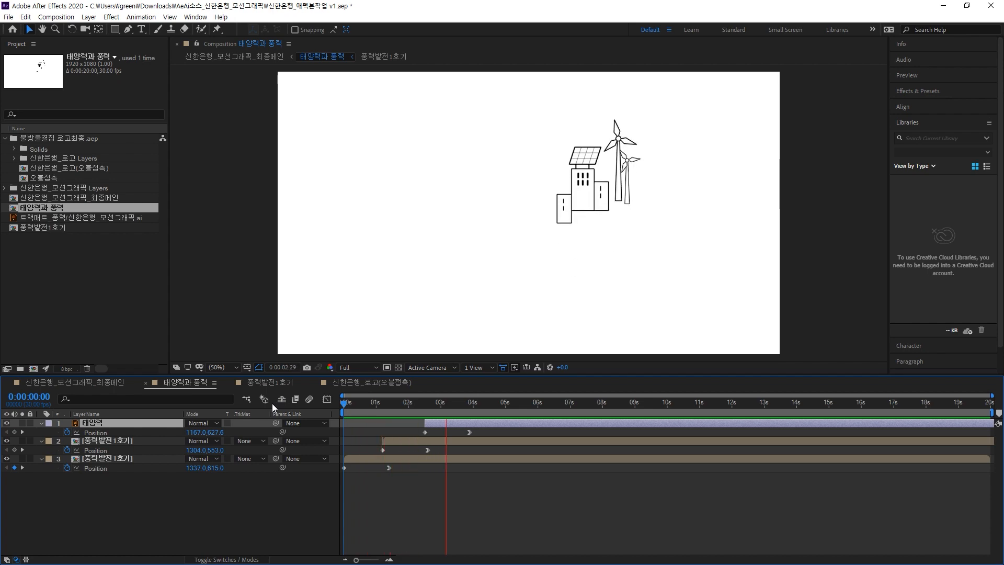
{"action": "left_click", "coordinate": [431, 494]}
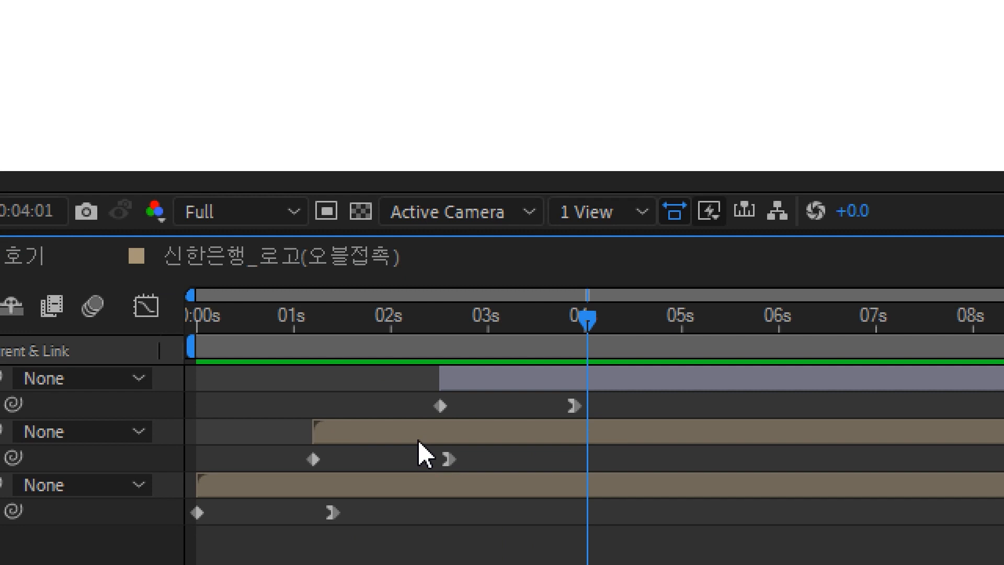
Tighten the stagger, starting the upper 풍력발전1호기 at about 0.8 seconds and 태양력 at about 1.6 seconds, and preview from the start
{"action": "left_click_drag", "start_coordinate": [413, 435], "coordinate": [383, 439]}
{"action": "left_click_drag", "start_coordinate": [486, 381], "coordinate": [399, 390]}
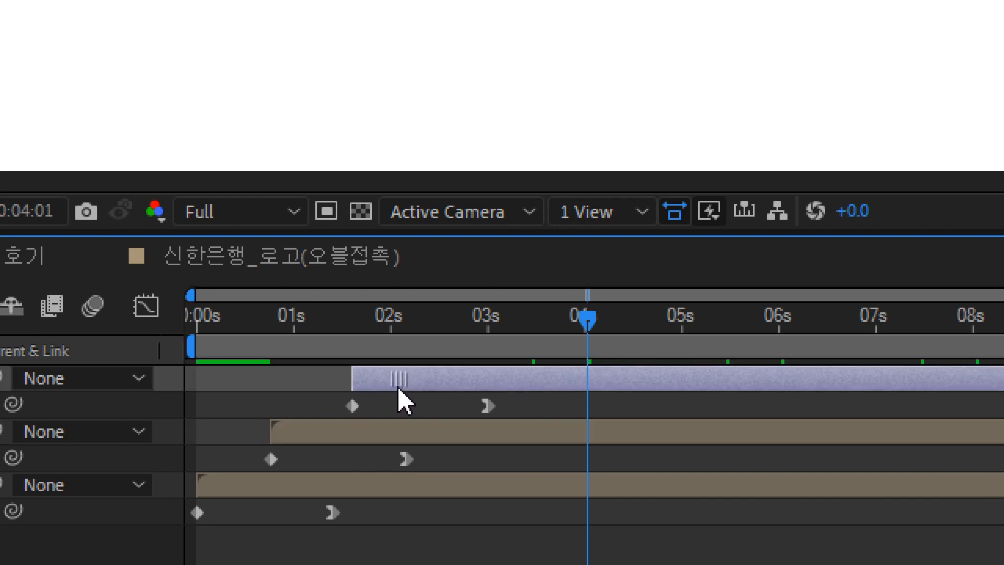
{"action": "left_click_drag", "start_coordinate": [568, 330], "coordinate": [127, 350]}
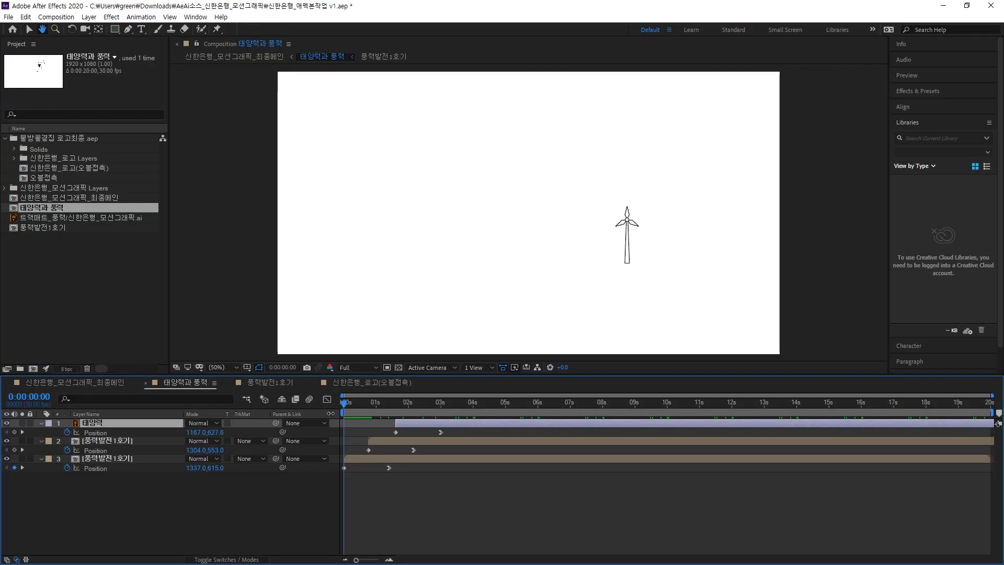
{"action": "key", "text": "space"}
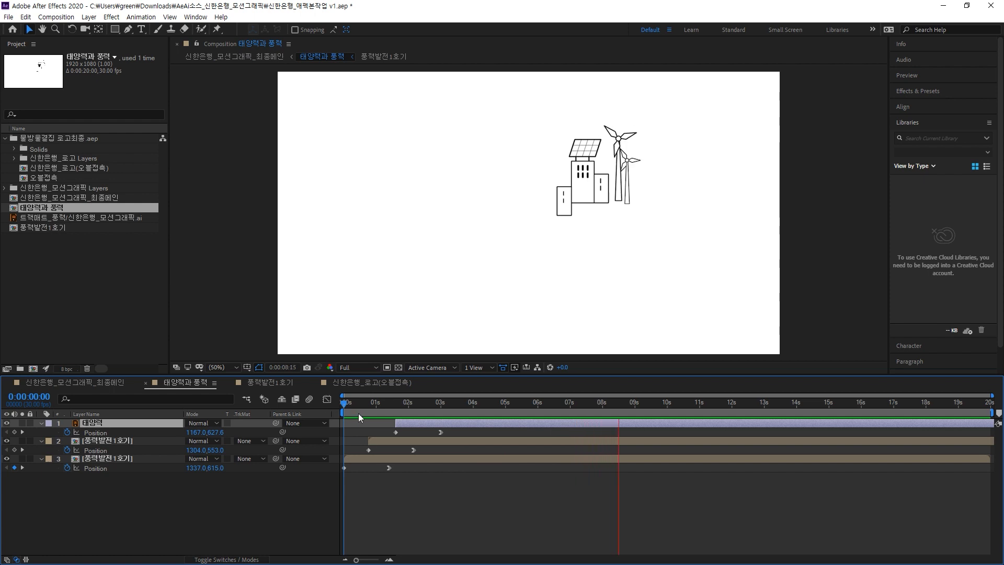
{"action": "key", "text": "space"}
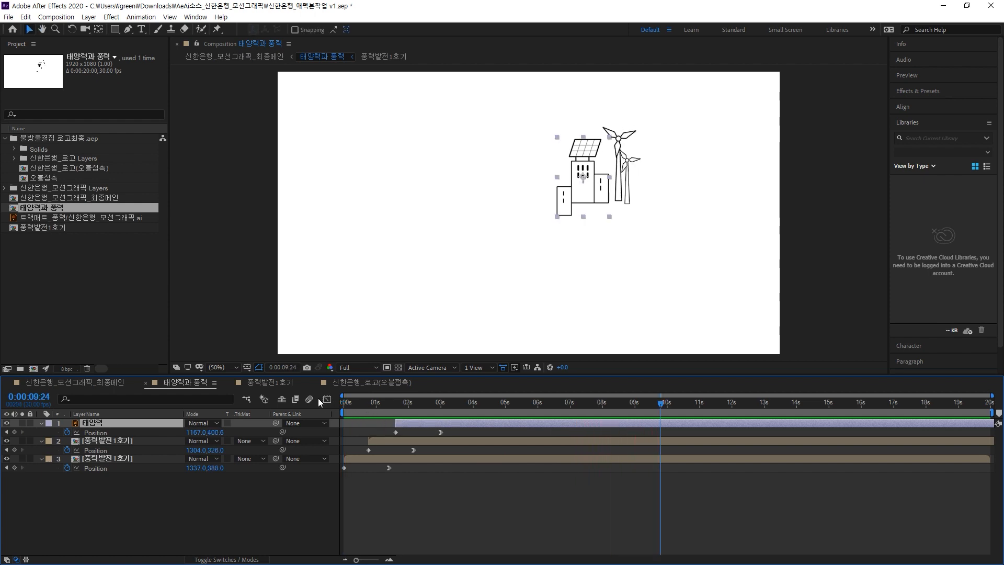
Scrub the staggered rise to 0:00:04:11 and check it against the globe in the 신한은행_모션그래픽_최종메인 composition
{"action": "left_click_drag", "start_coordinate": [660, 403], "coordinate": [485, 397]}
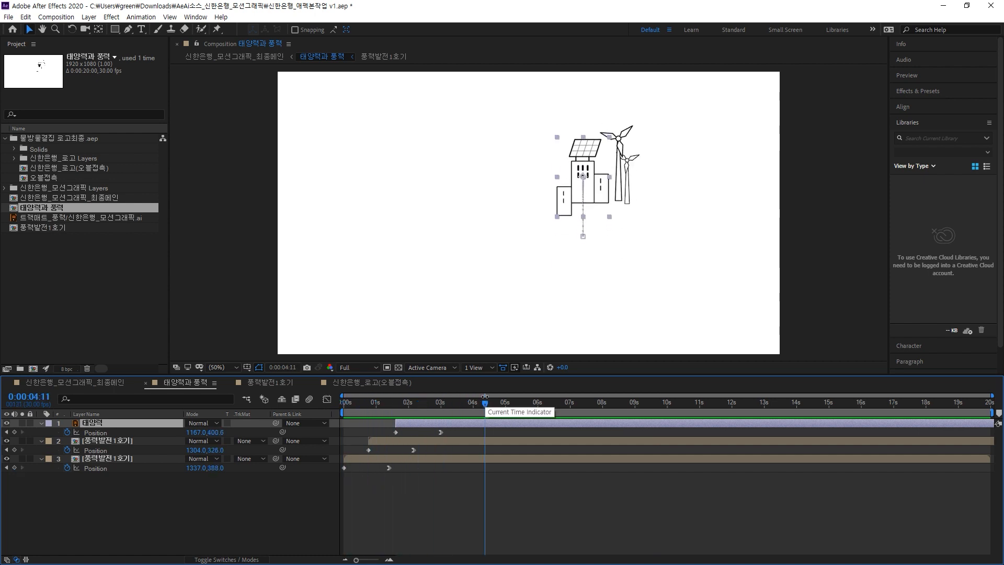
{"action": "left_click", "coordinate": [111, 384]}
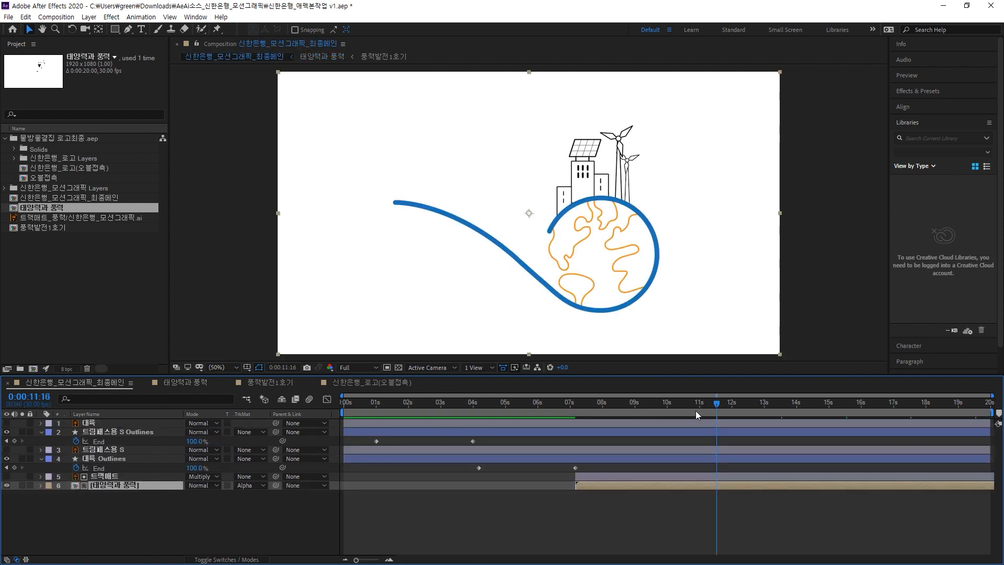
{"action": "mouse_move", "coordinate": [713, 406]}
{"action": "left_mouse_down"}
{"action": "mouse_move", "coordinate": [358, 423]}
{"action": "mouse_move", "coordinate": [595, 405]}
{"action": "mouse_move", "coordinate": [686, 379]}
{"action": "mouse_move", "coordinate": [554, 385]}
{"action": "left_mouse_up"}
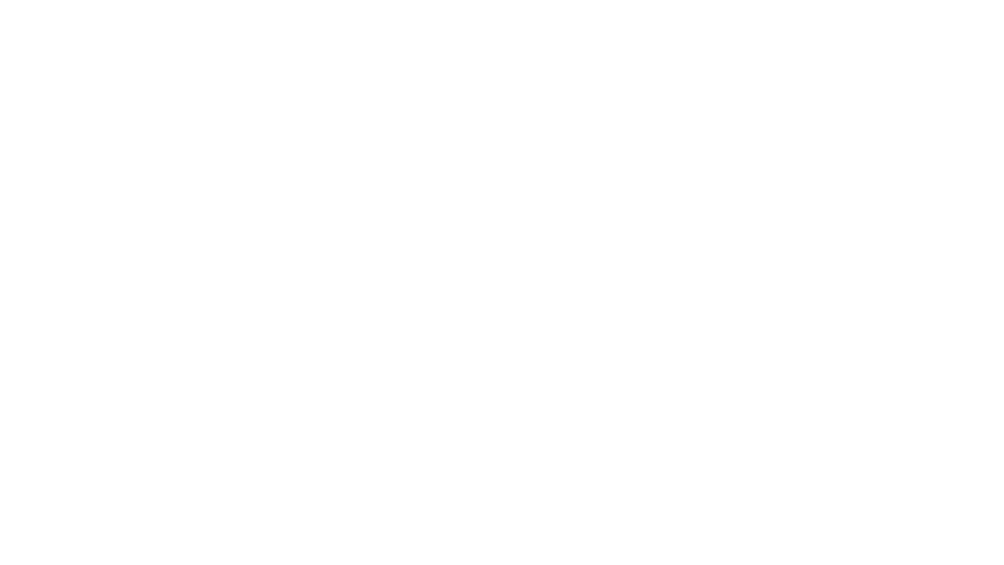